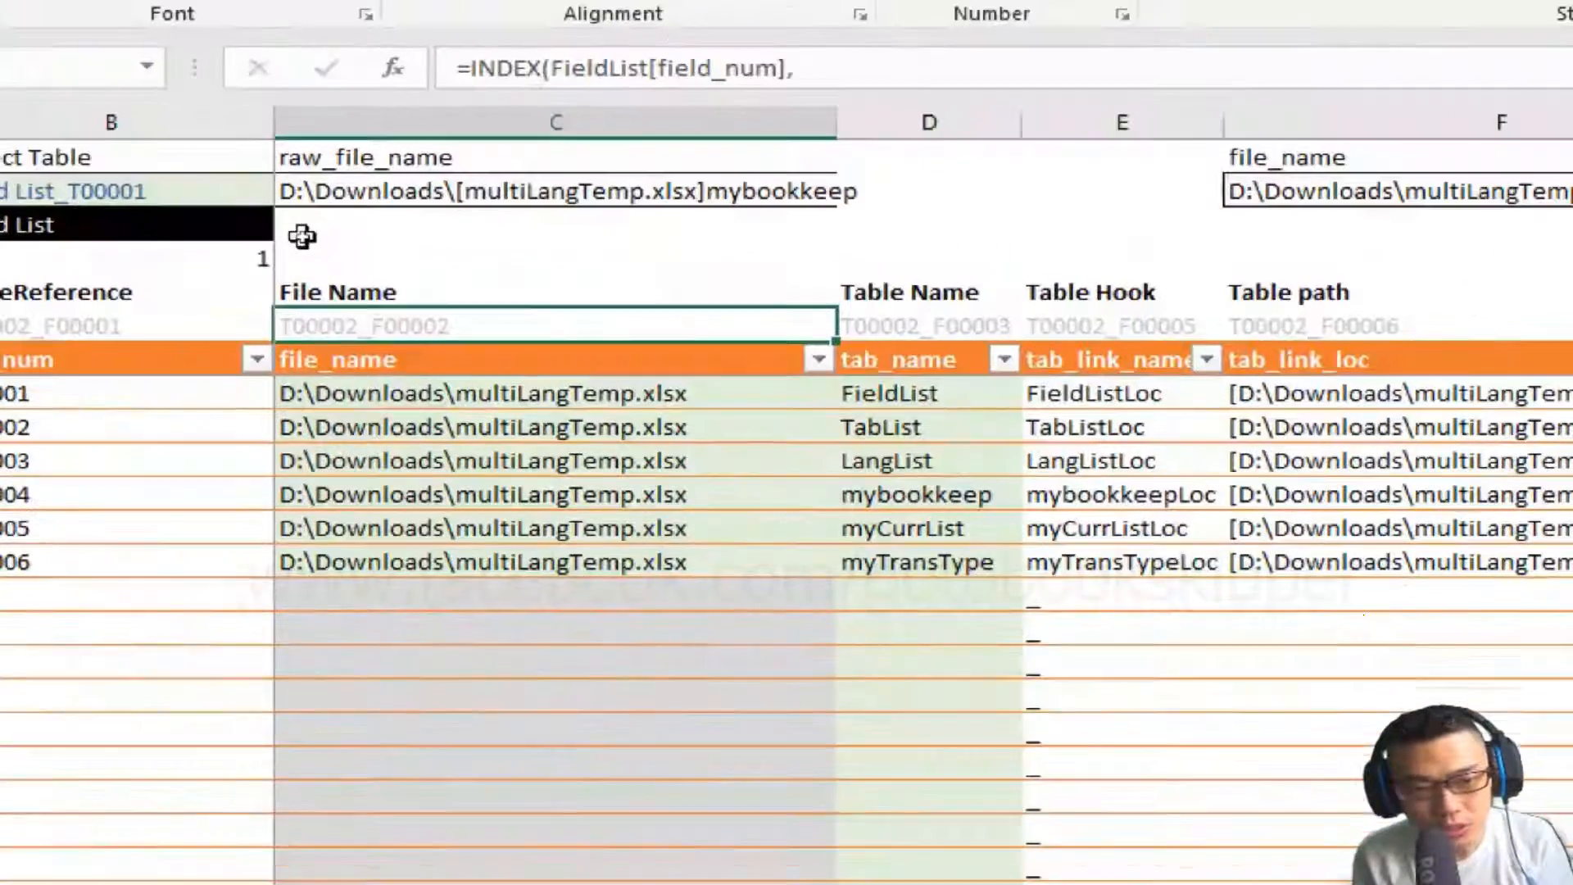
Enter chartOfAcct as a new table name in the first empty row of the tab_name column
{"action": "left_click", "coordinate": [875, 593]}
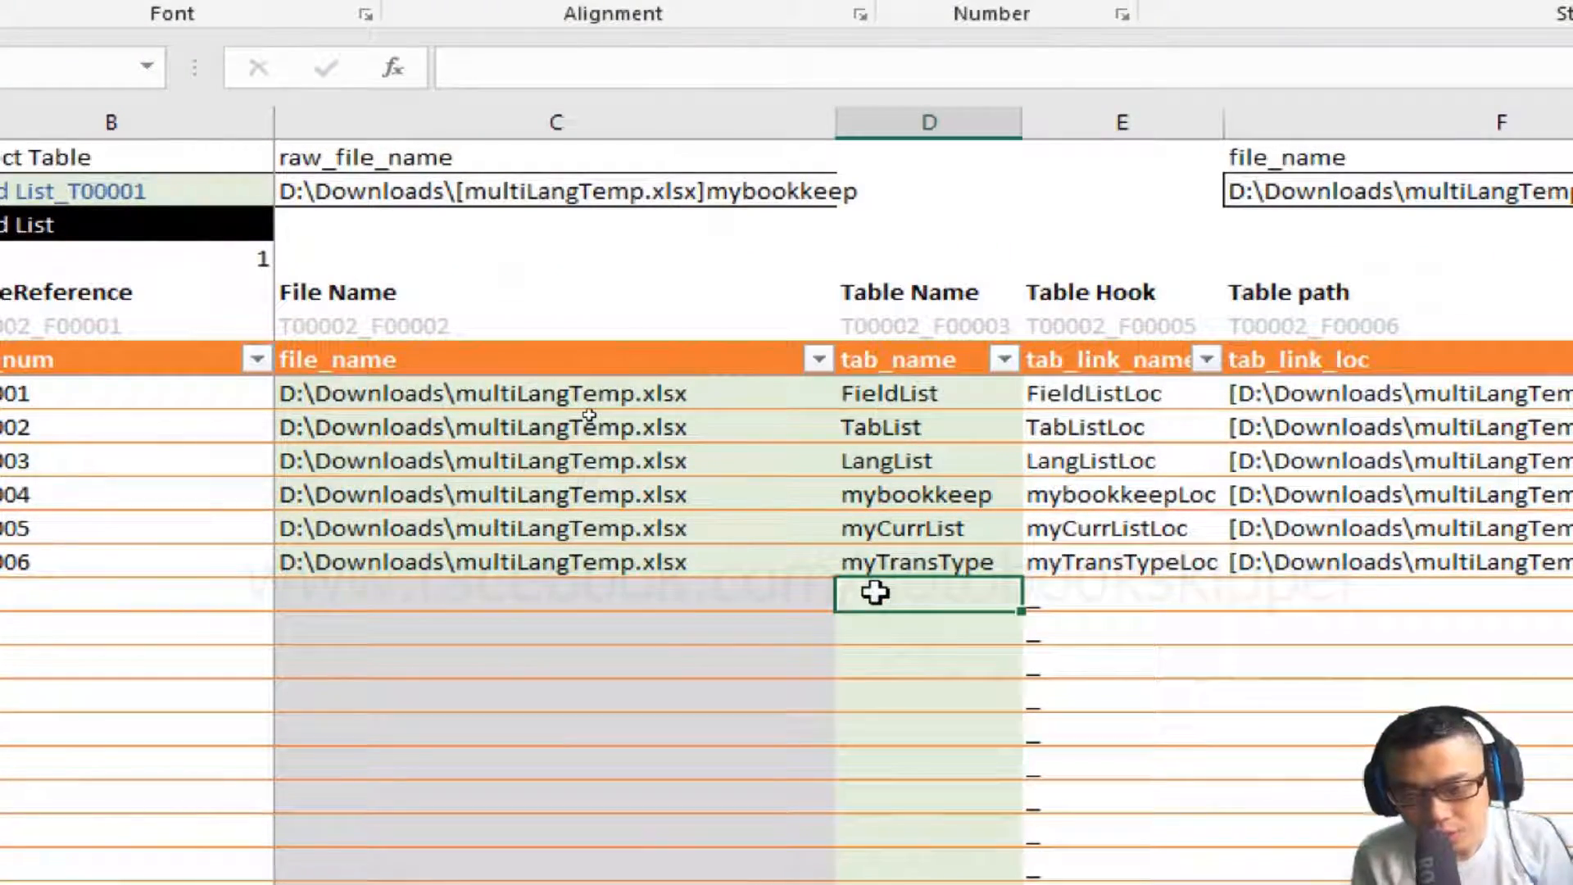
{"action": "type", "text": "chartO"}
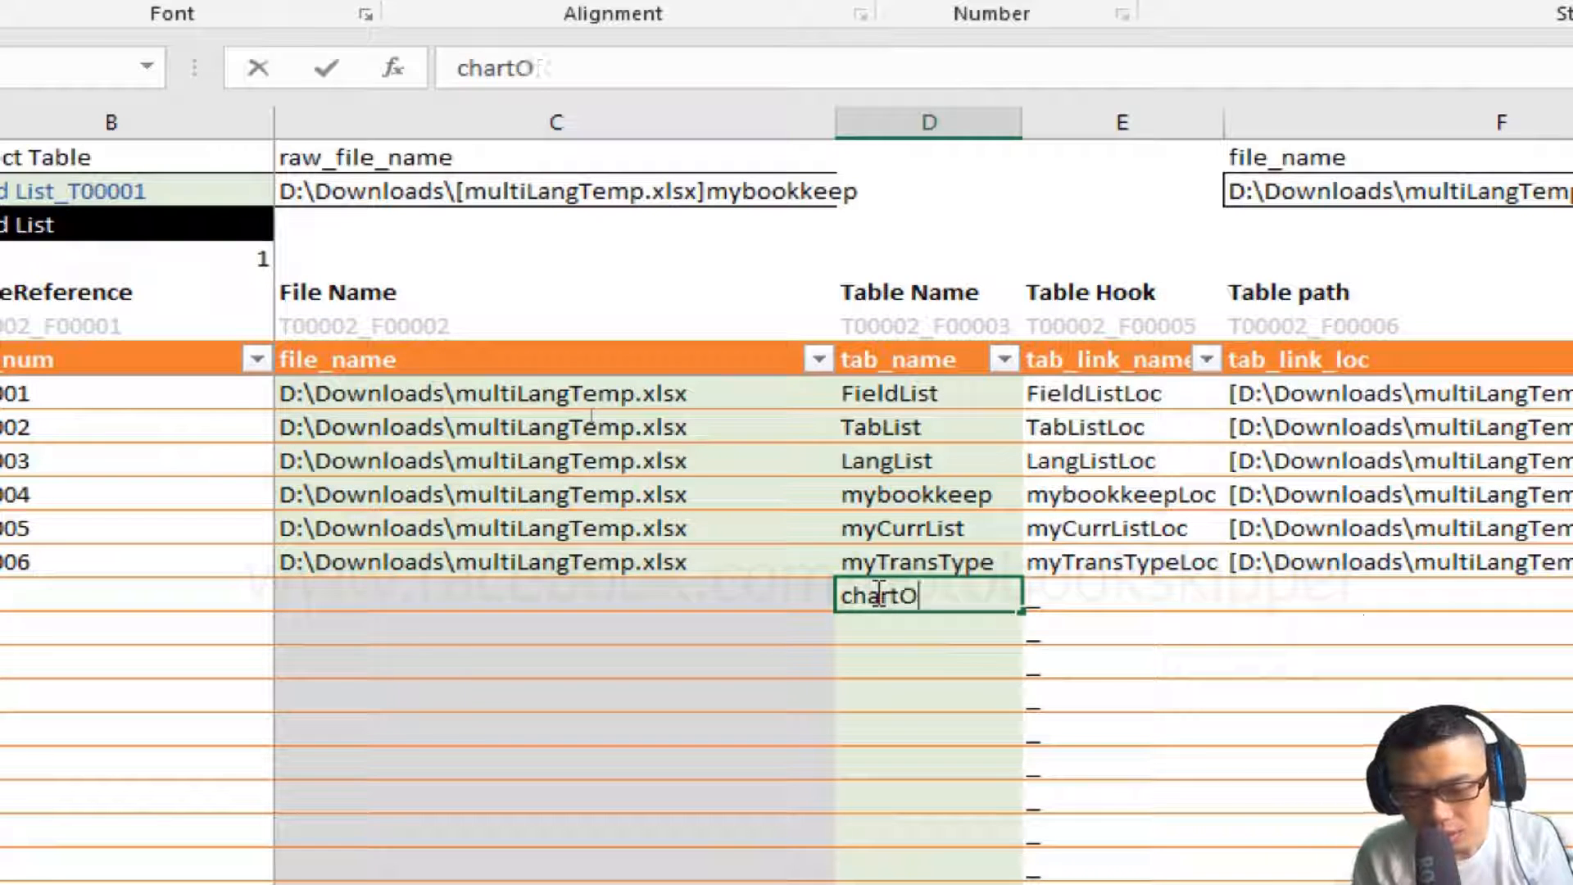
{"action": "type", "text": "fAcct"}
{"action": "key", "text": "Return"}
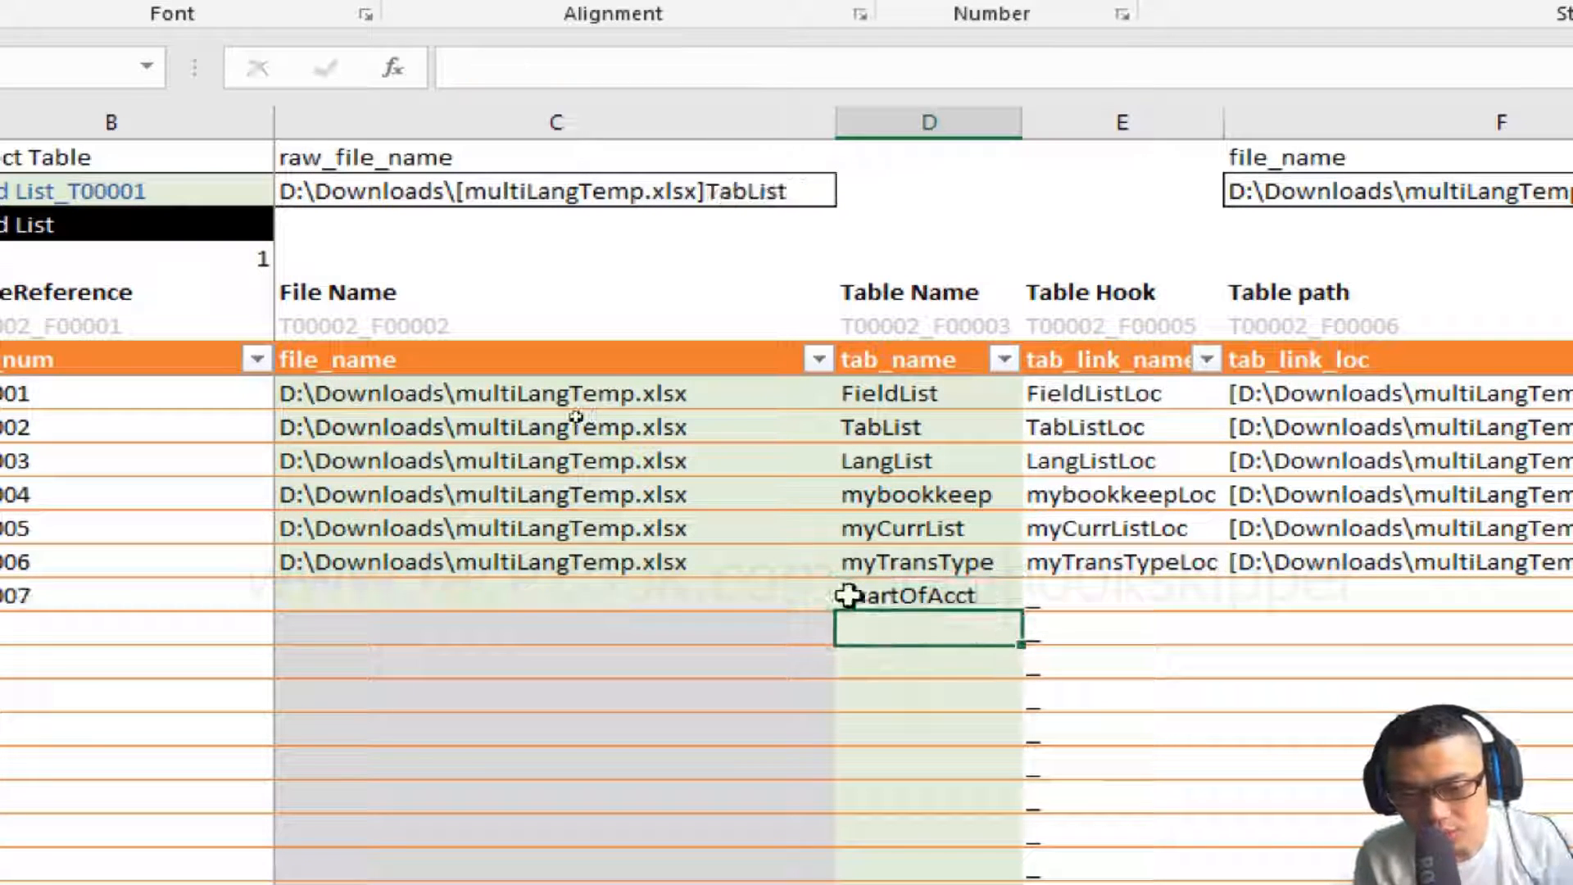
Copy the file path D:\Downloads\multiLangTemp.xlsx from the row above into the file_name cell of the chartOfAcct row
{"action": "key", "text": "Left"}
{"action": "key", "text": "Up"}
{"action": "key", "text": "Up"}
{"action": "key", "text": "ctrl+c"}
{"action": "key", "text": "Down"}
{"action": "key", "text": "ctrl+v"}
{"action": "key", "text": "Right"}
{"action": "key", "text": "Right"}
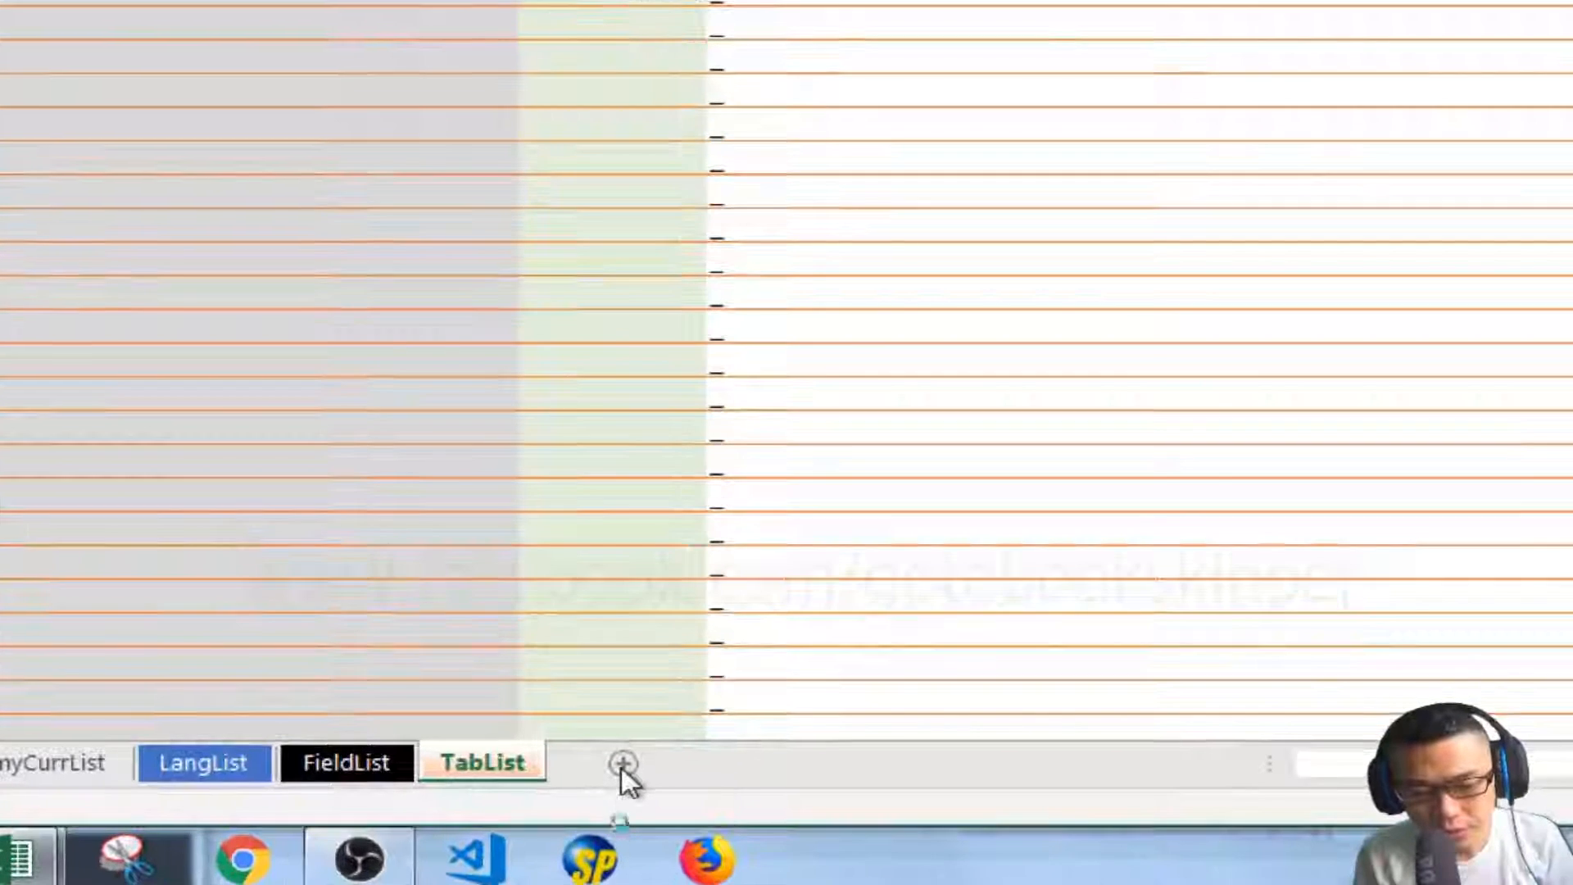
Add a new worksheet named chartOfAcct and check the matching entry in the TabList sheet
{"action": "left_click", "coordinate": [622, 767]}
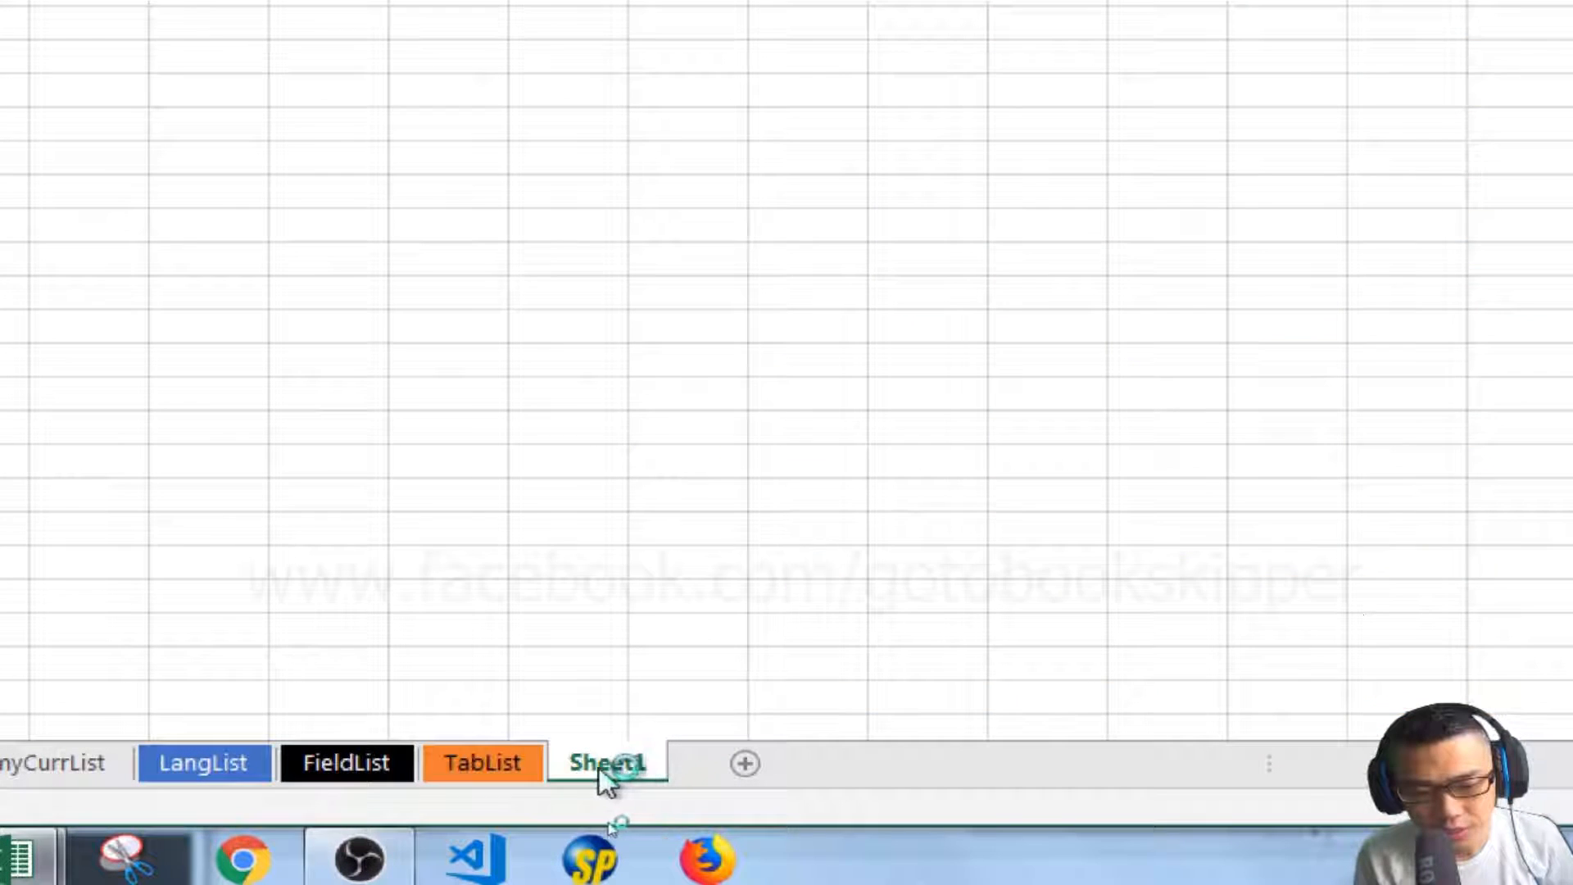
{"action": "type", "text": "chartO"}
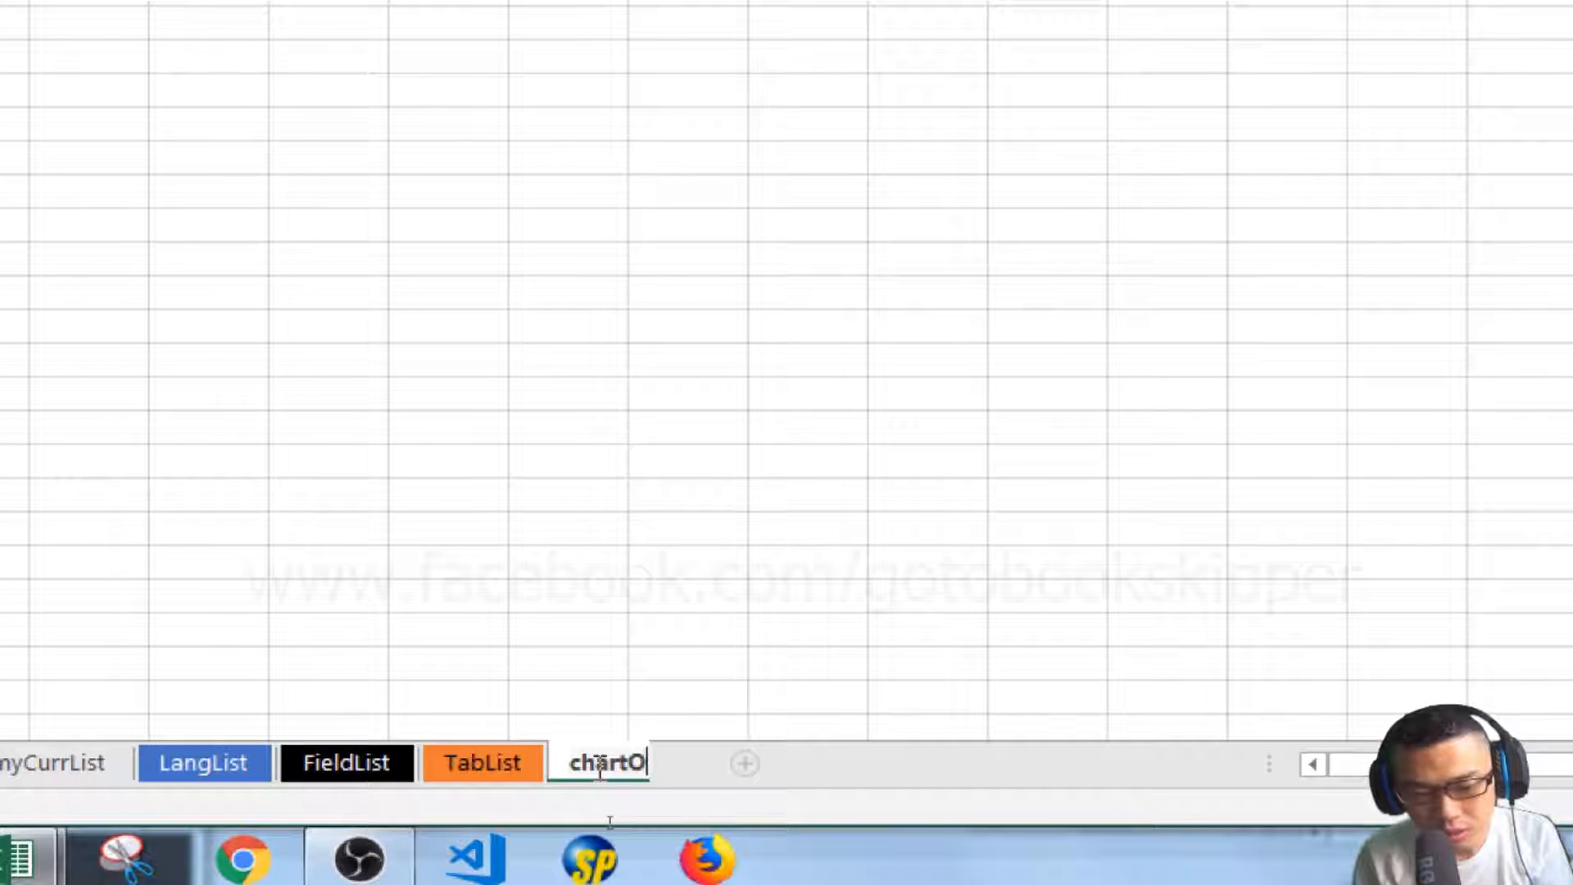
{"action": "type", "text": "fAcct"}
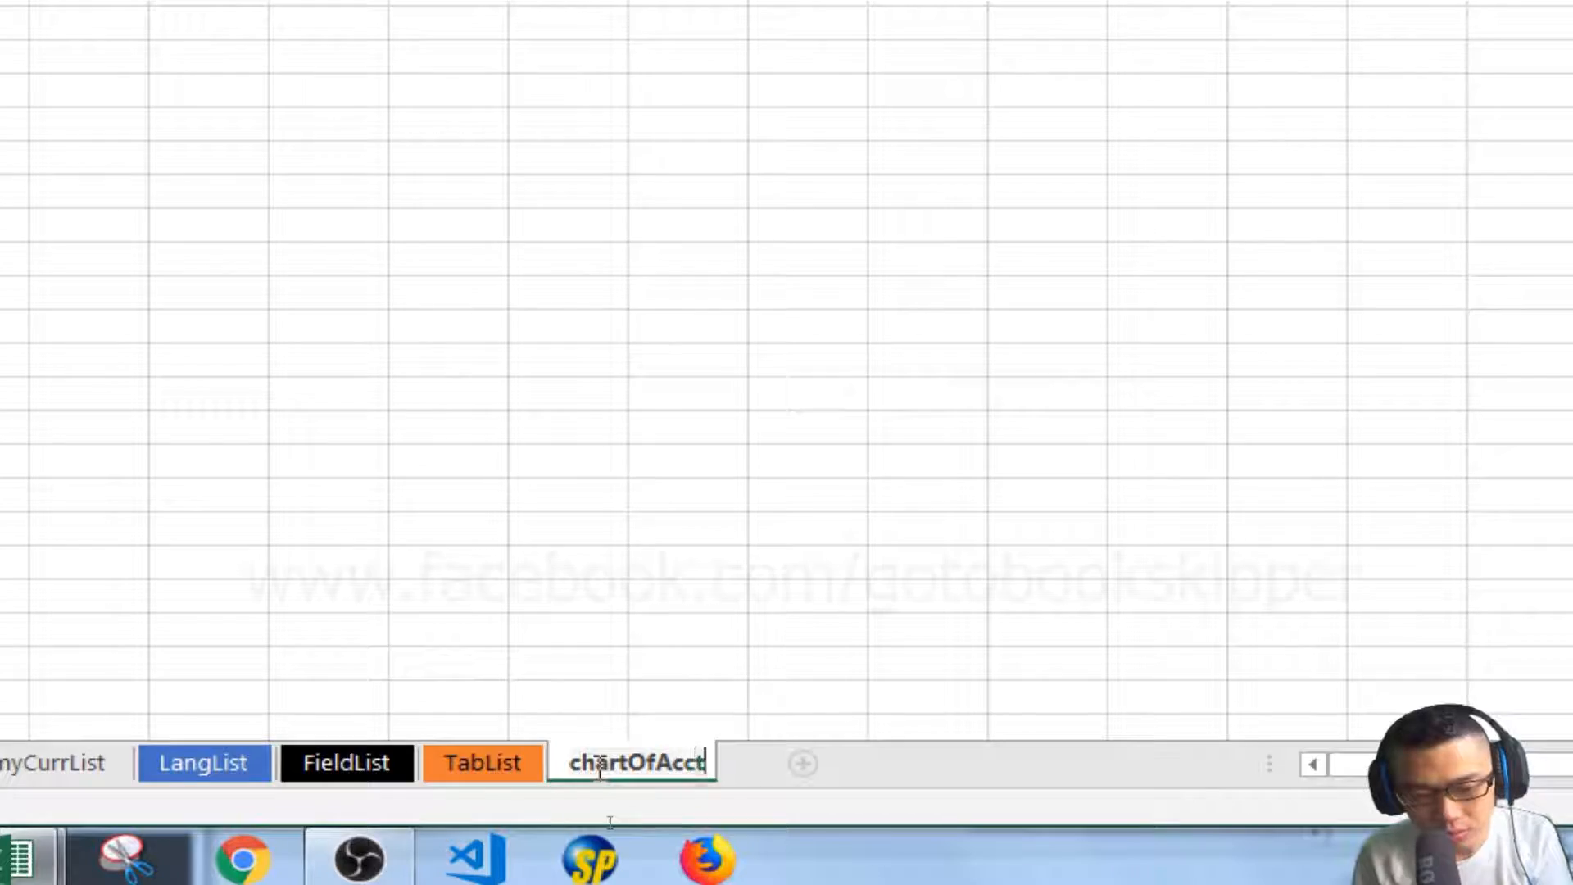
{"action": "key", "text": "Return"}
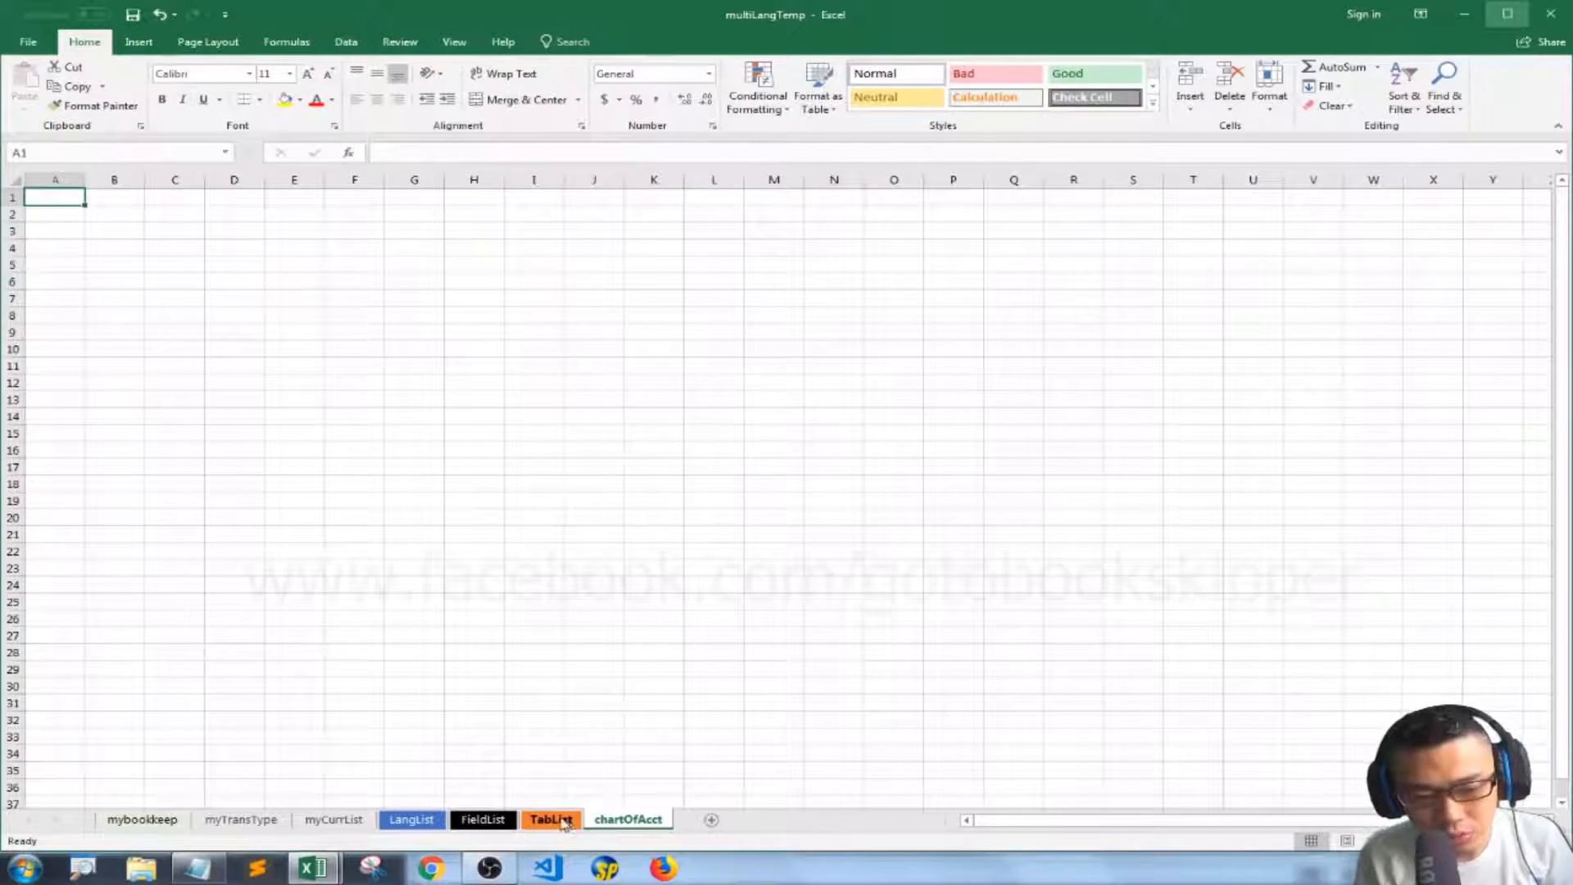
{"action": "left_click", "coordinate": [564, 820]}
{"action": "left_click", "coordinate": [606, 417]}
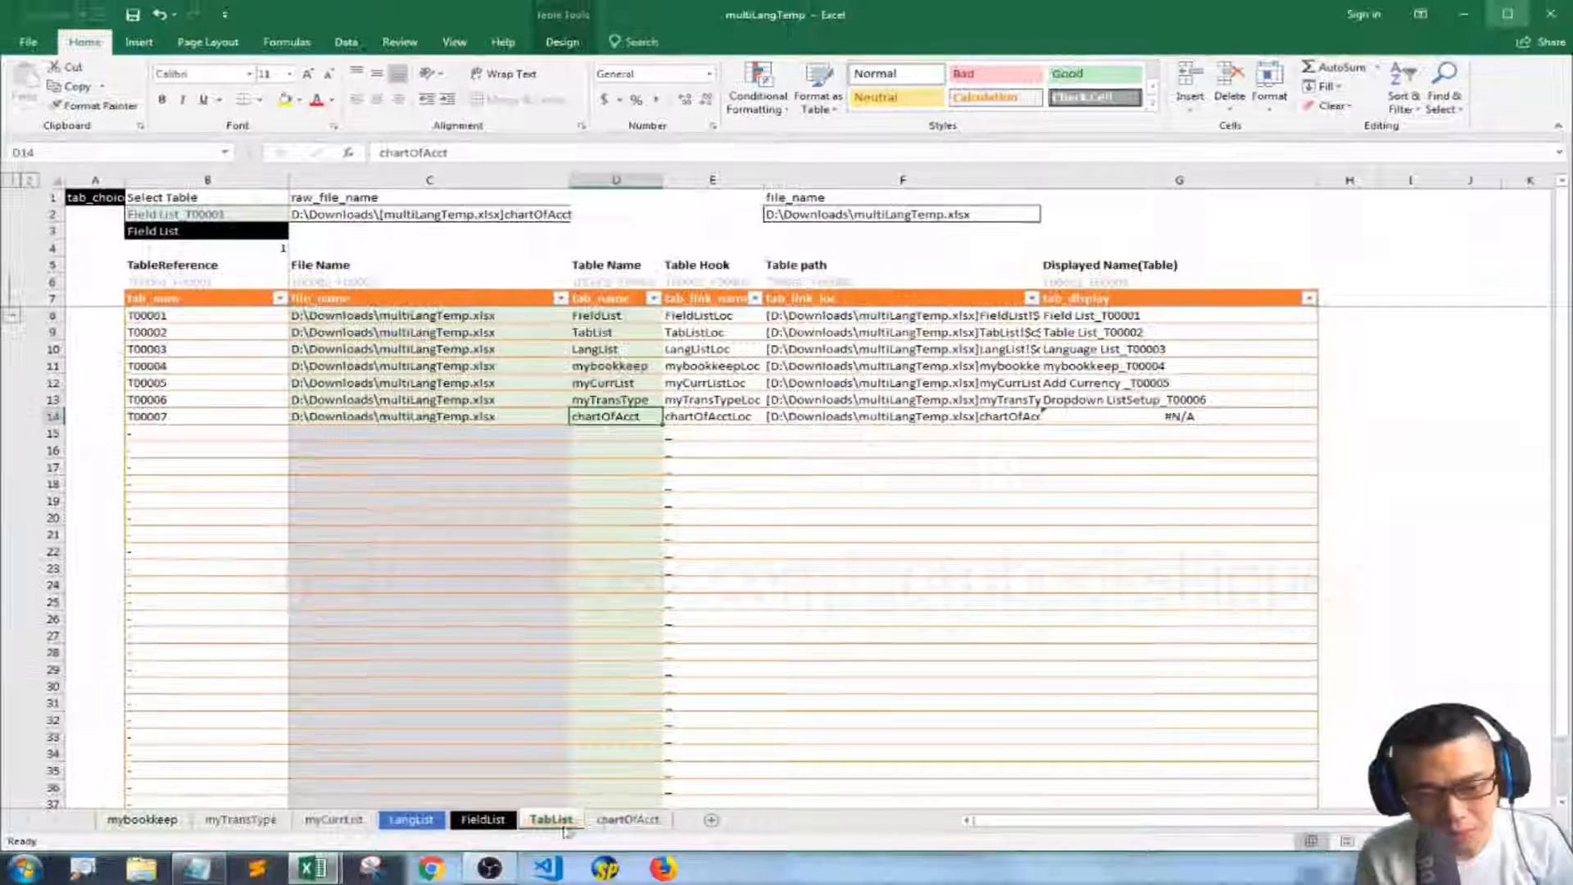
{"action": "left_click", "coordinate": [412, 819]}
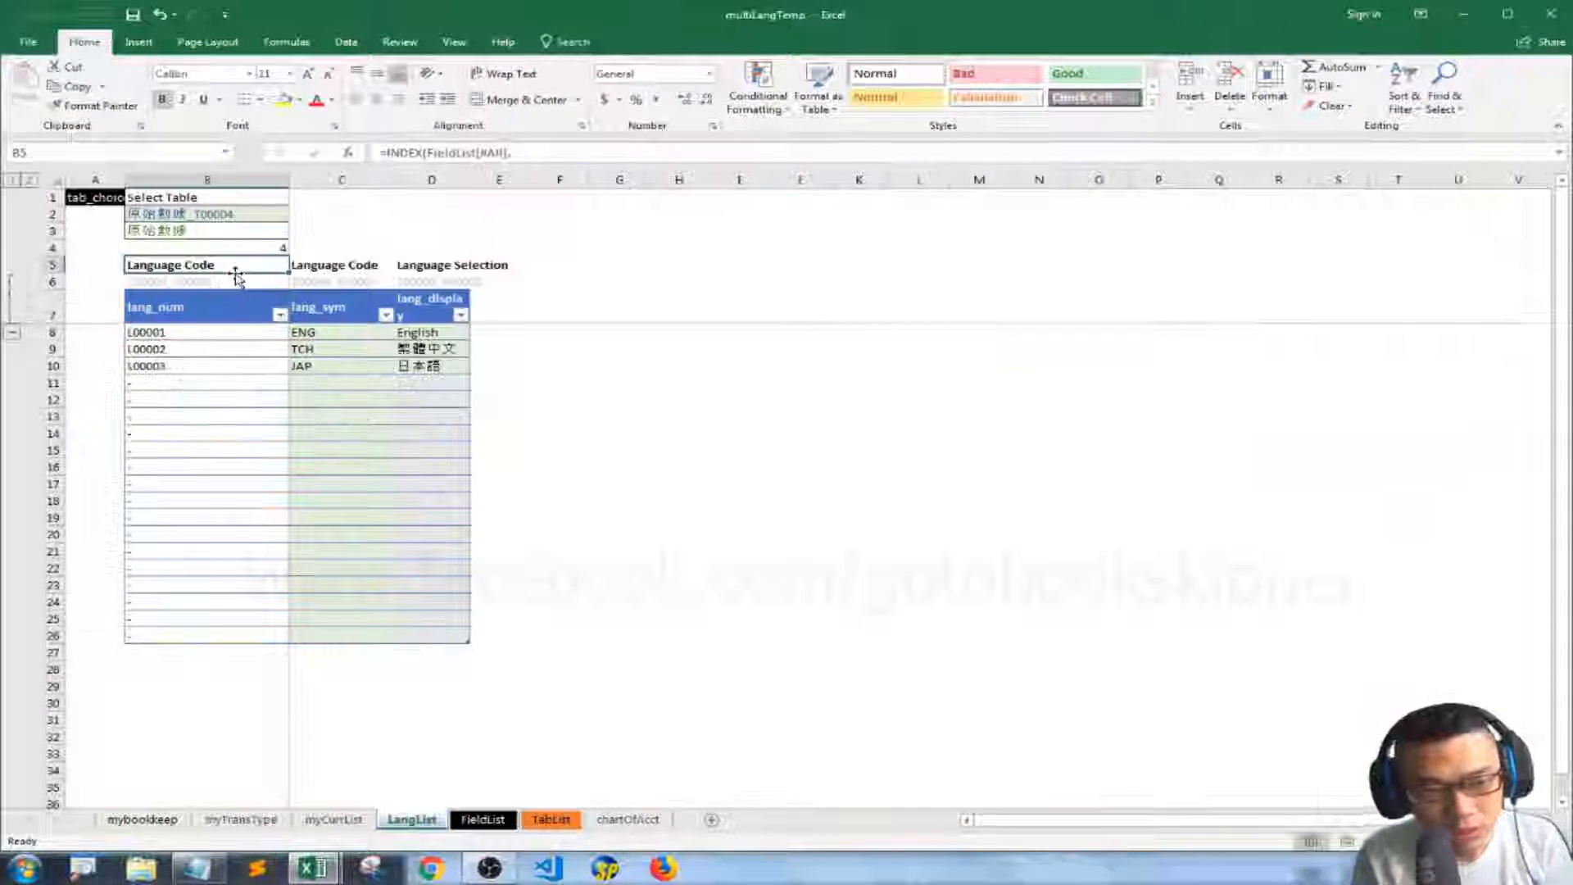
{"action": "left_click_drag", "start_coordinate": [236, 268], "coordinate": [235, 274]}
{"action": "key", "text": "shift+Down"}
{"action": "key", "text": "shift+Down"}
{"action": "key", "text": "shift+Down"}
{"action": "key", "text": "shift+Down"}
{"action": "key", "text": "shift+Down"}
{"action": "key", "text": "shift+Down"}
{"action": "key", "text": "shift+Down"}
{"action": "key", "text": "shift+Down"}
{"action": "key", "text": "shift+Down"}
{"action": "key", "text": "shift+Down"}
{"action": "key", "text": "shift+Down"}
{"action": "key", "text": "shift+Down"}
{"action": "key", "text": "shift+Down"}
{"action": "key", "text": "shift+Down"}
{"action": "key", "text": "shift+Down"}
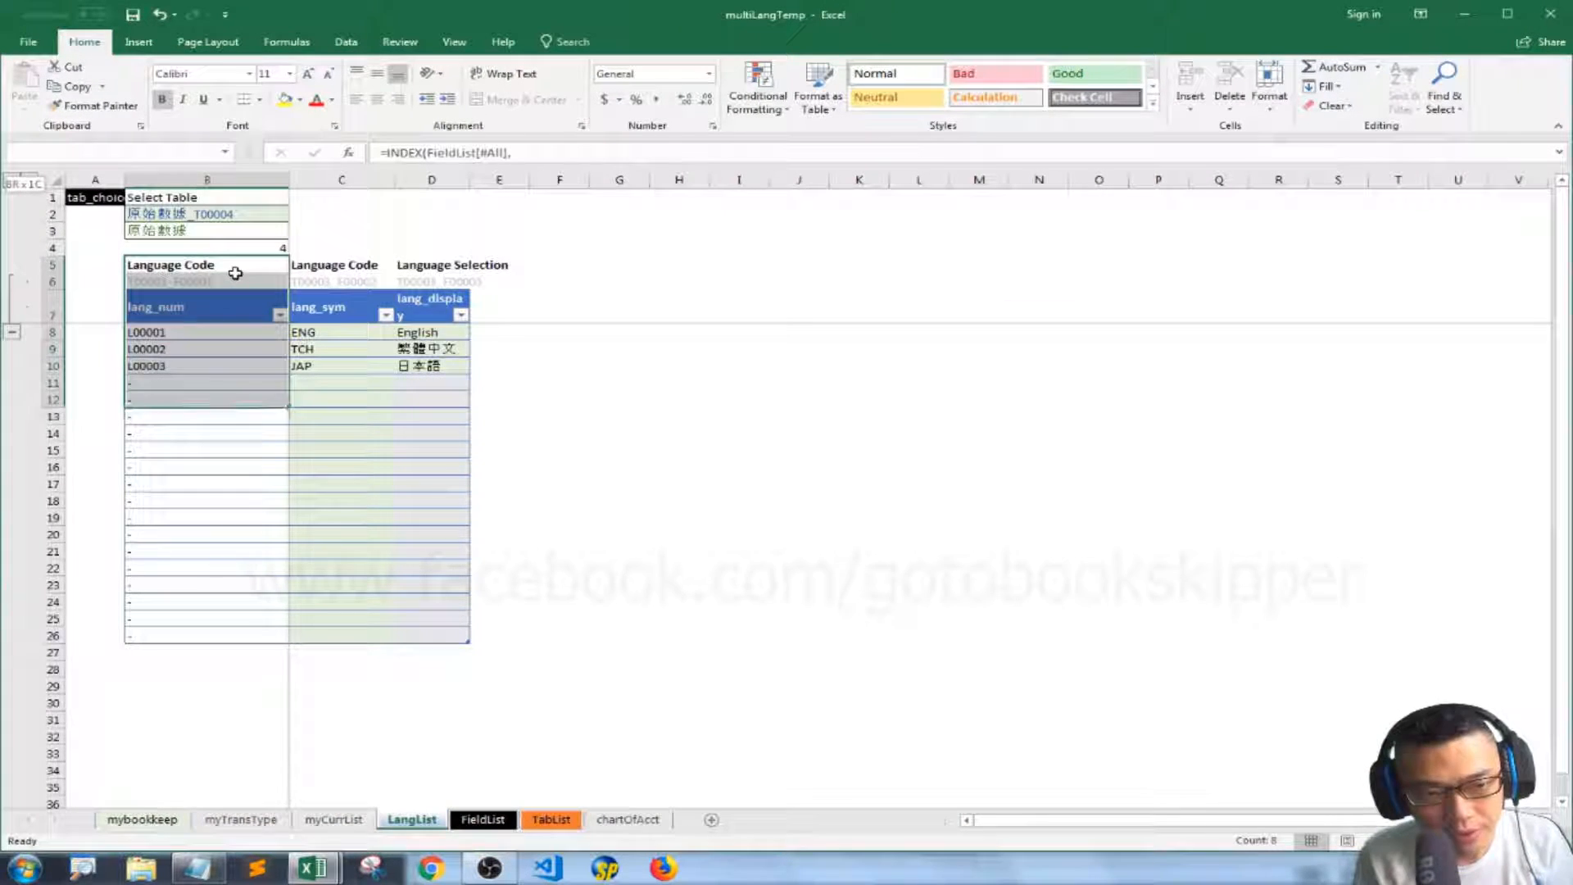
{"action": "key", "text": "shift+Down"}
{"action": "key", "text": "shift+Down"}
{"action": "key", "text": "shift+Down"}
{"action": "key", "text": "shift+Down"}
{"action": "key", "text": "shift+Down"}
{"action": "key", "text": "shift+Down"}
{"action": "key", "text": "shift+Right"}
{"action": "key", "text": "shift+Right"}
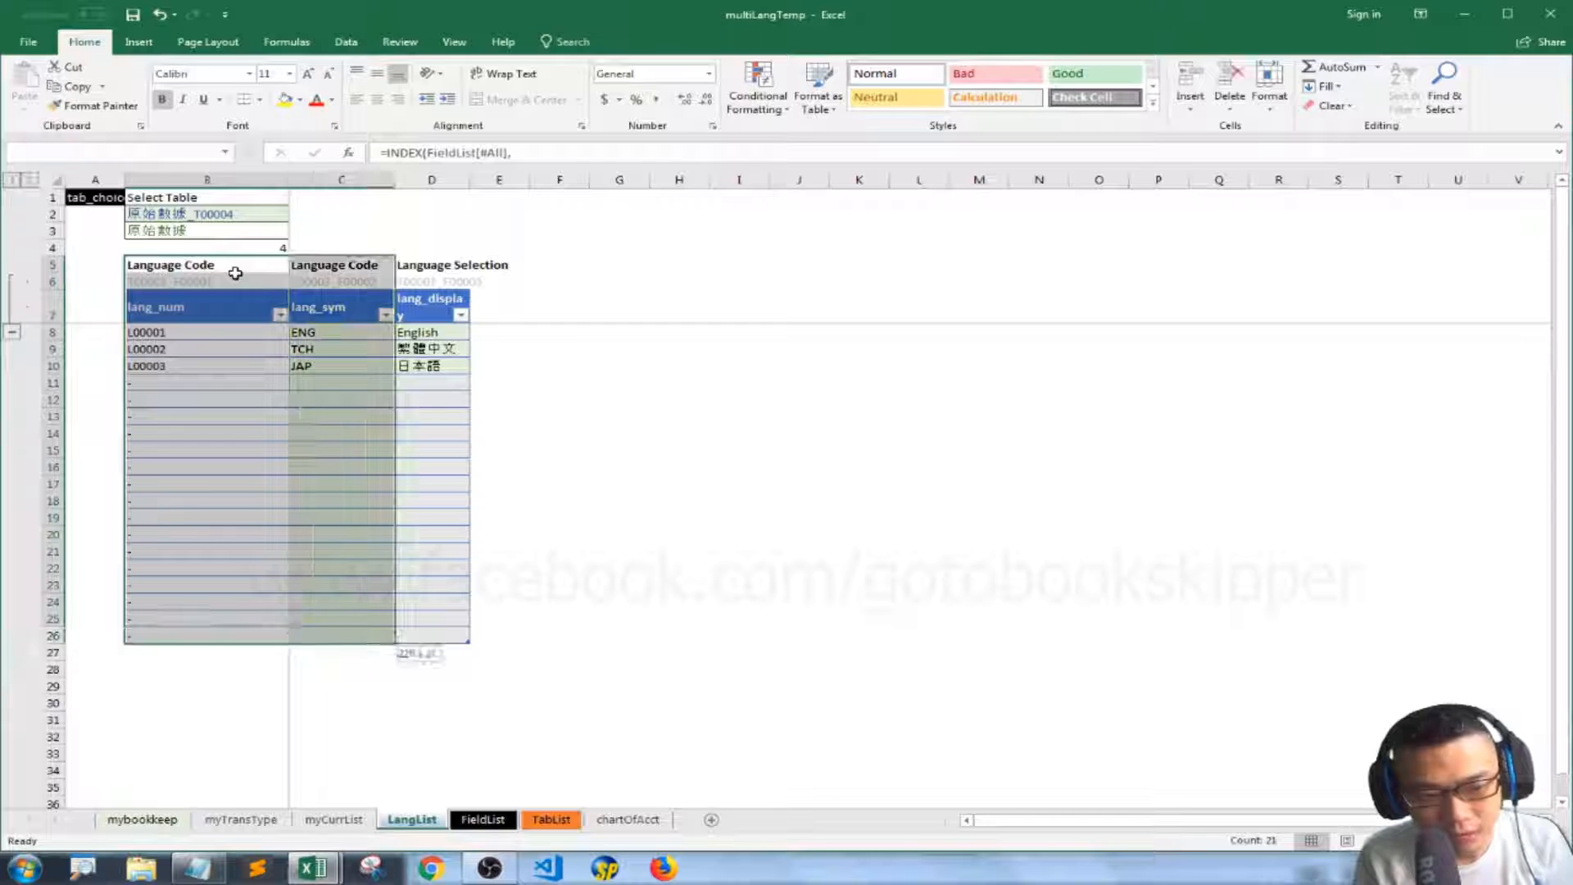
{"action": "key", "text": "ctrl+c"}
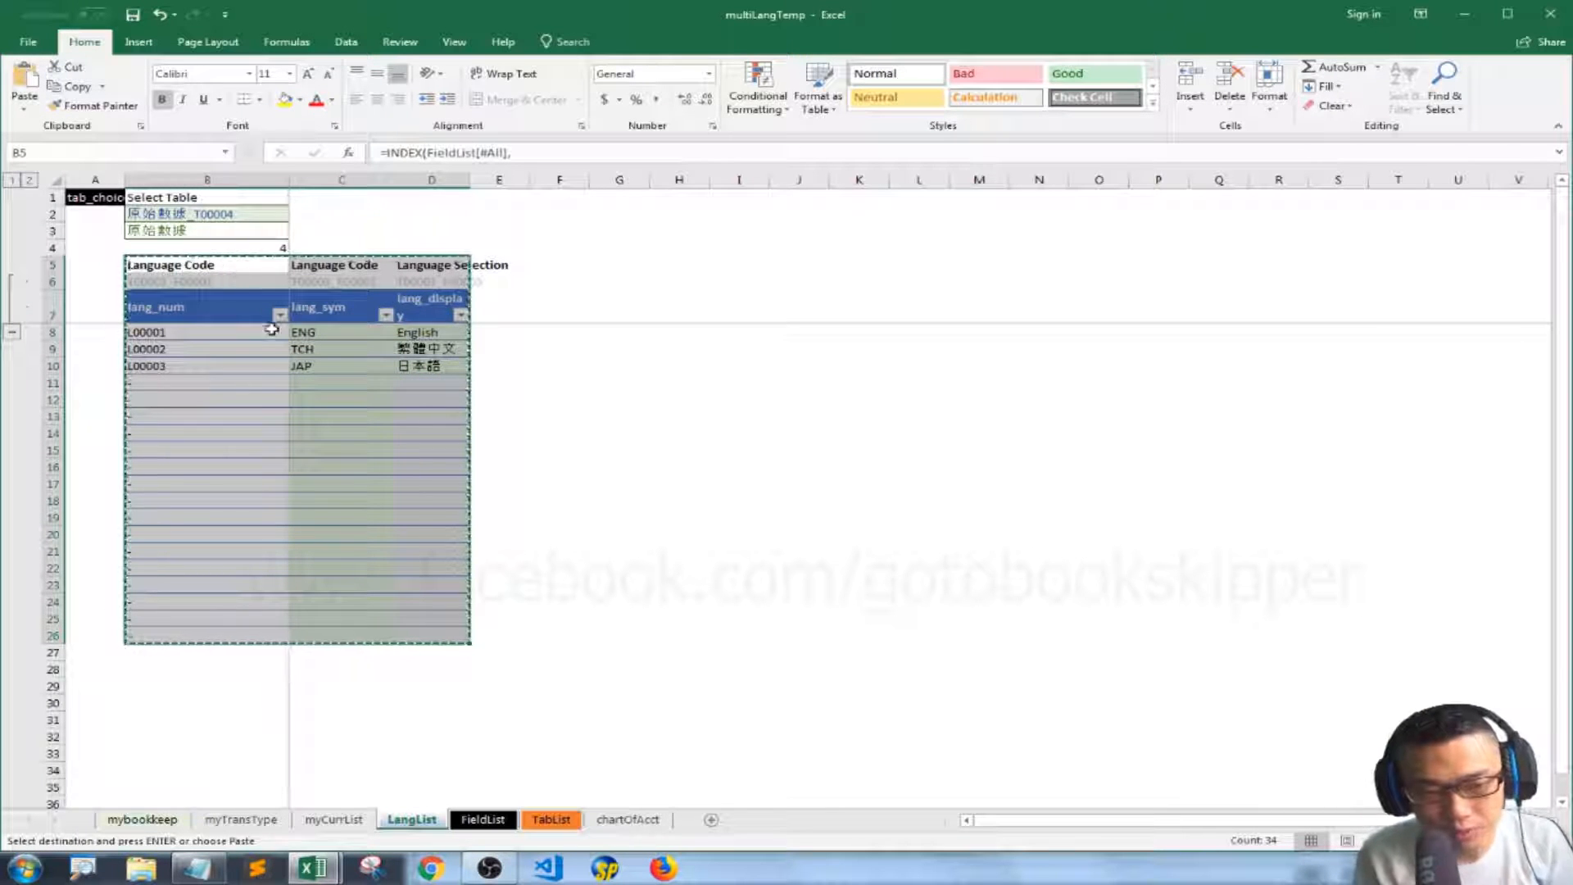
{"action": "left_click", "coordinate": [628, 823]}
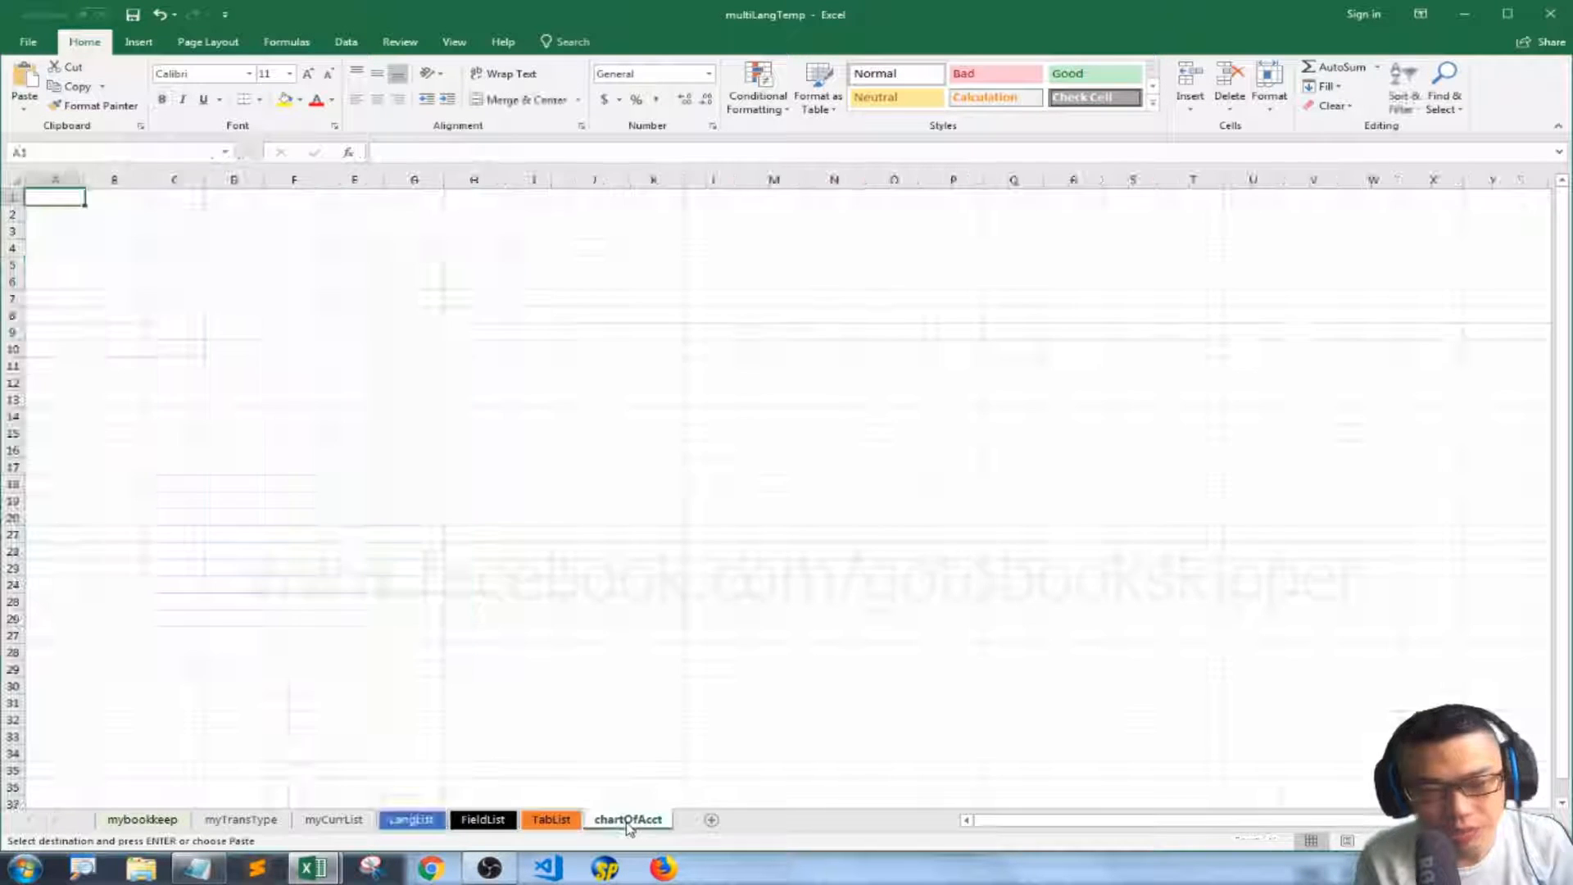
{"action": "left_click", "coordinate": [485, 821]}
{"action": "left_click", "coordinate": [385, 820]}
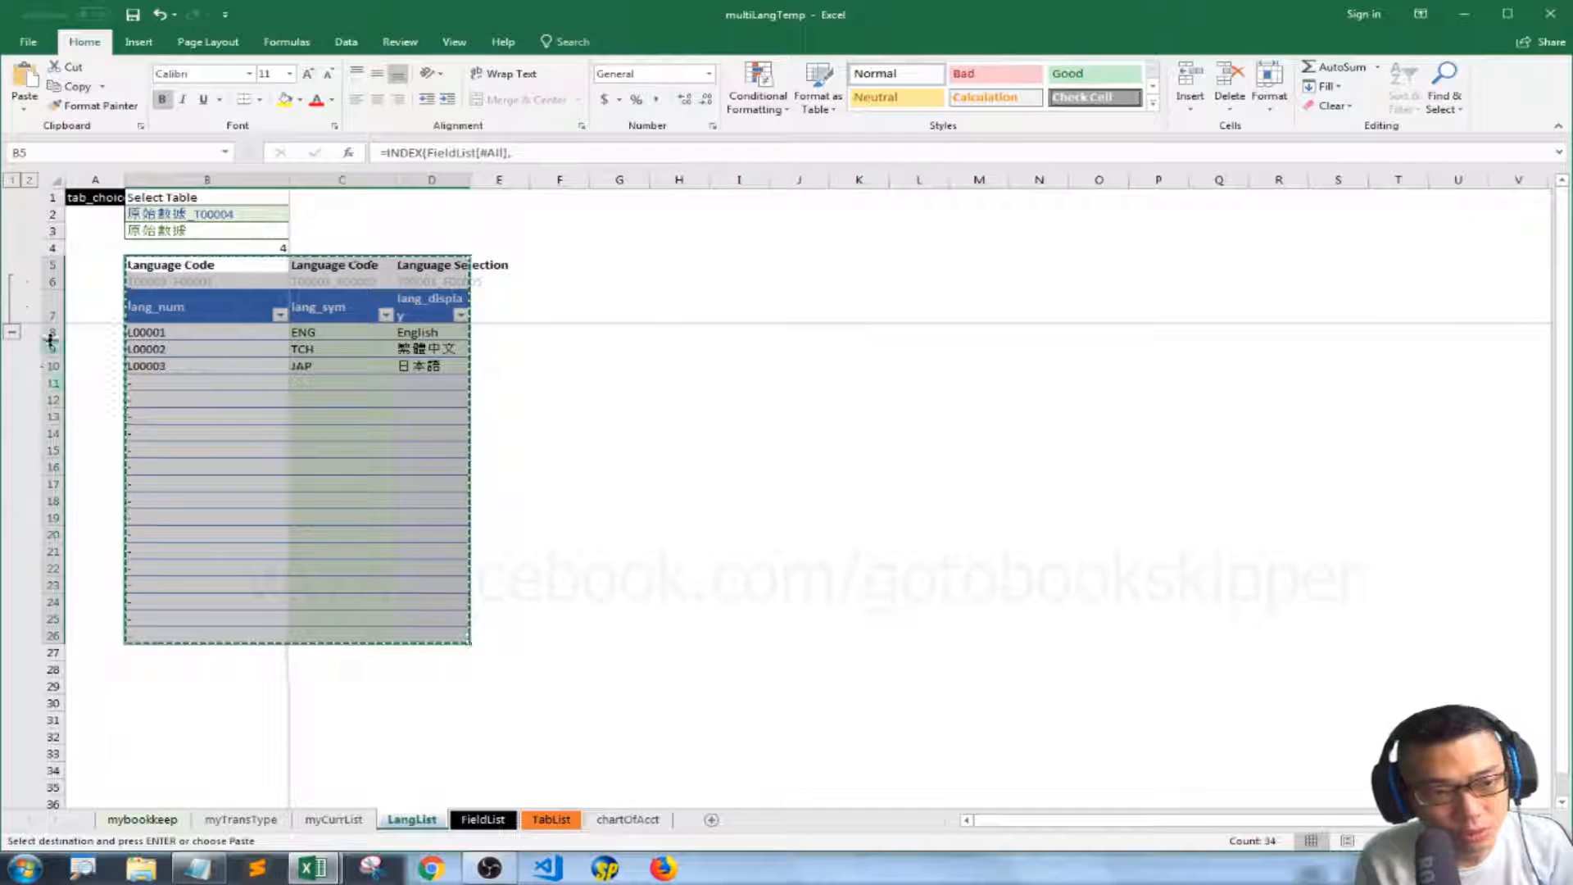
{"action": "left_click", "coordinate": [629, 819]}
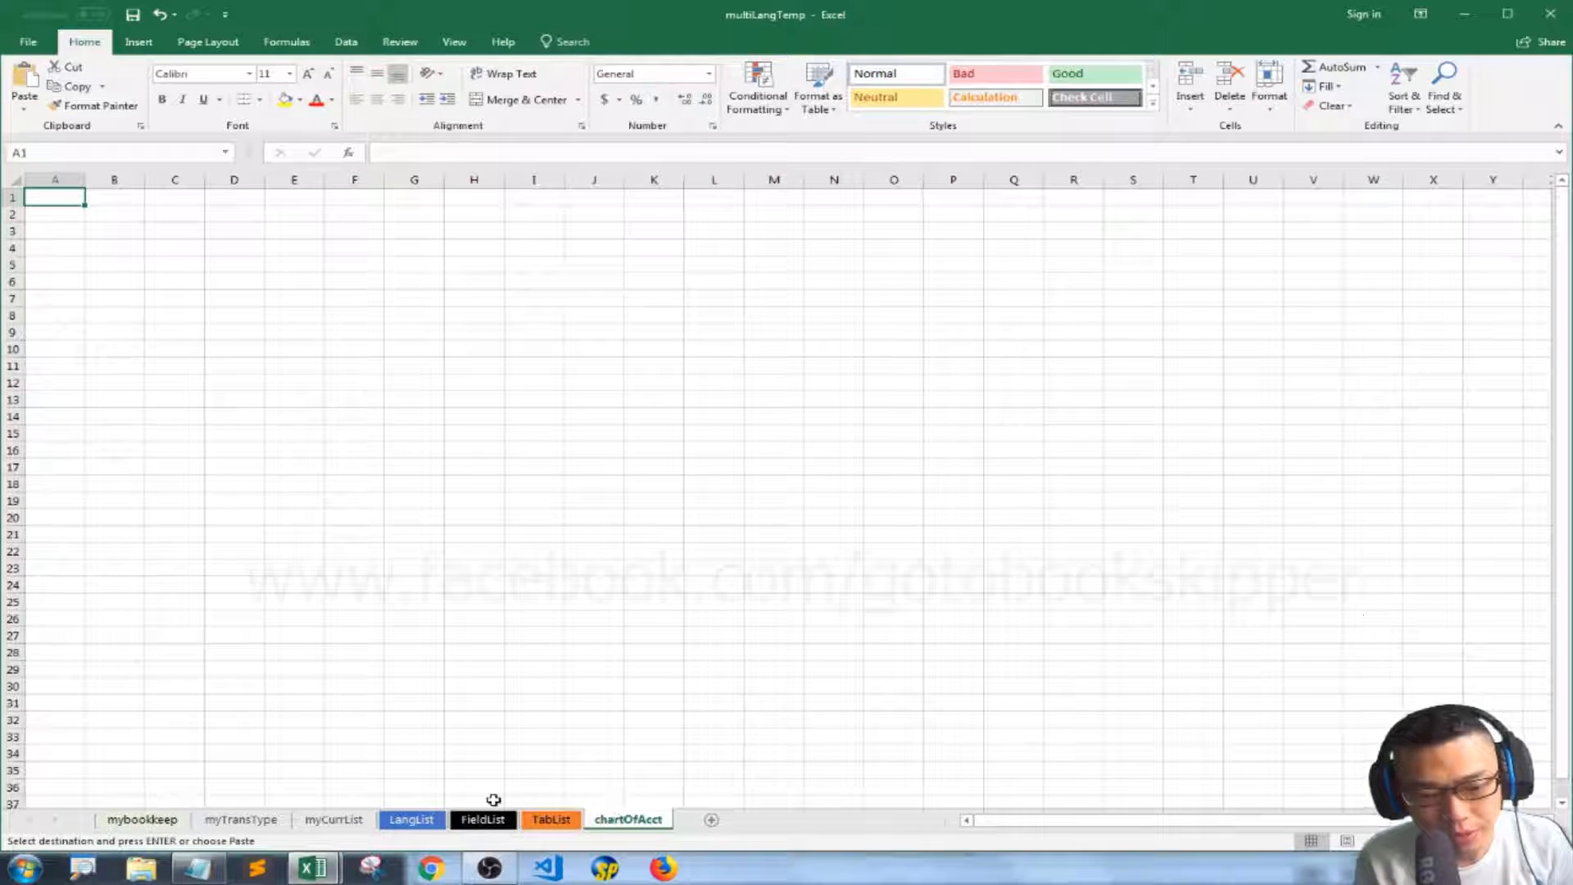
Copy the LangList sheet's range A1:F29, including the table and the cells above it, to cell A1 of the chartOfAcct sheet
{"action": "left_click", "coordinate": [412, 819]}
{"action": "left_click_drag", "start_coordinate": [588, 693], "coordinate": [90, 197]}
{"action": "key", "text": "ctrl+c"}
{"action": "left_click", "coordinate": [628, 819]}
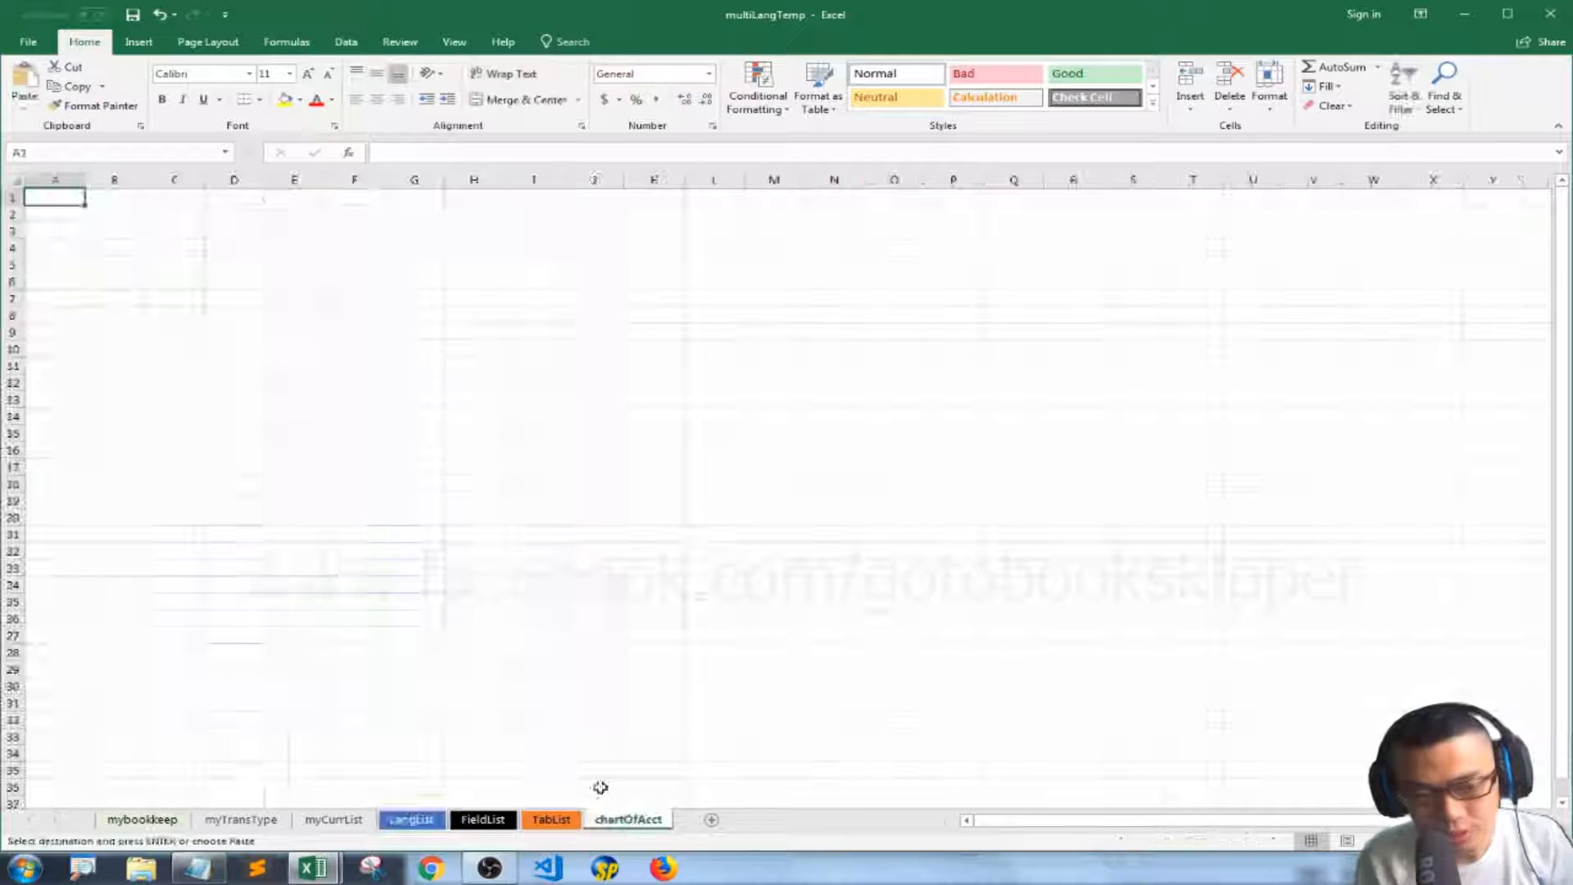
{"action": "key", "text": "ctrl+v"}
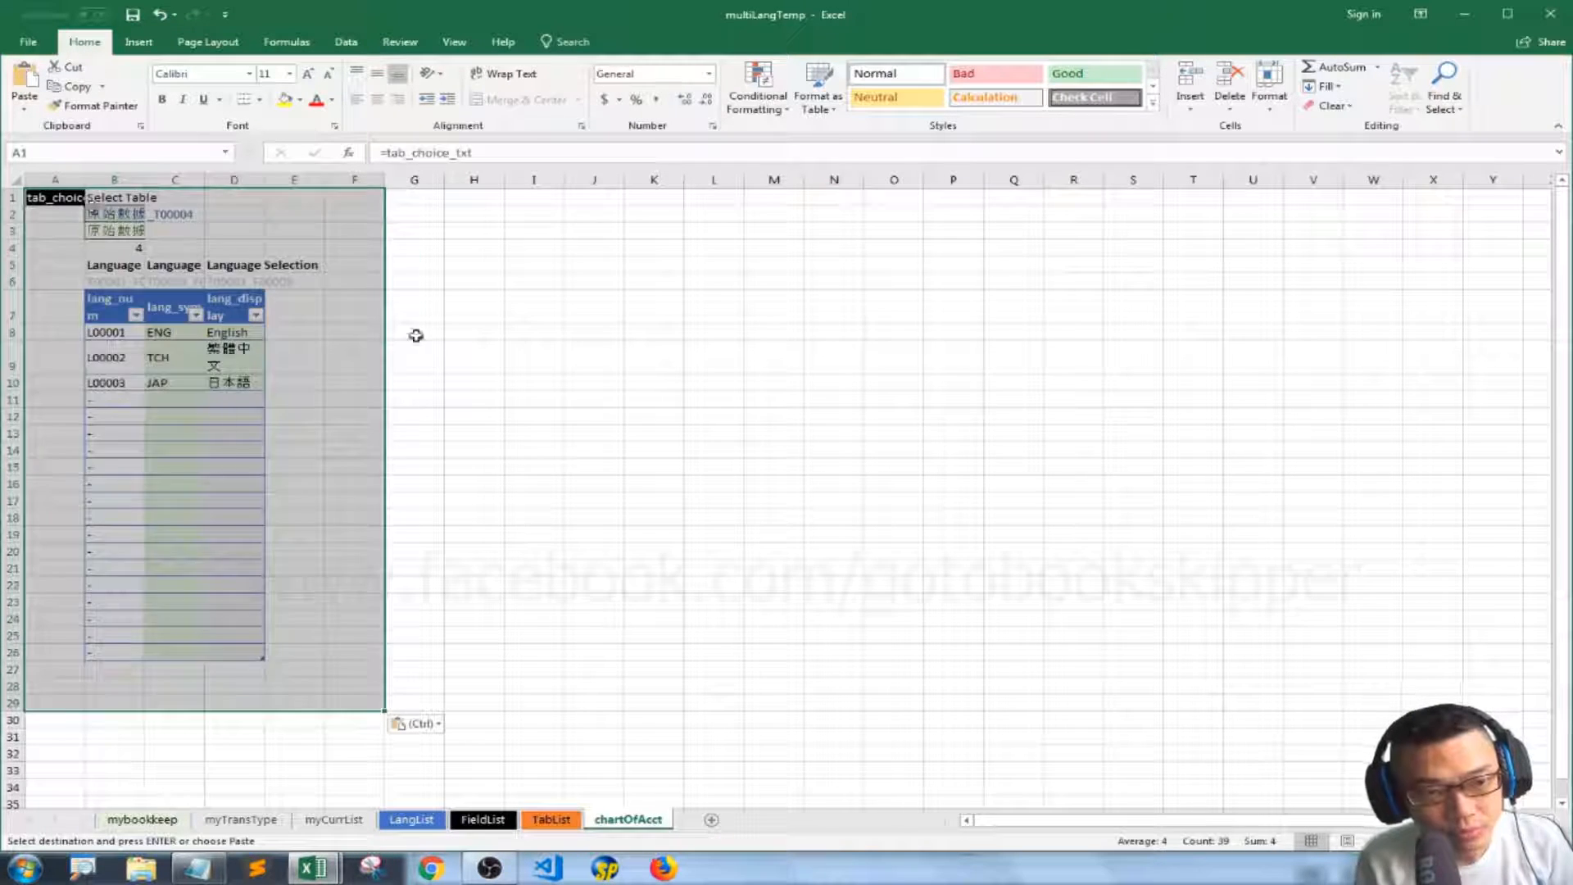
{"action": "left_click", "coordinate": [415, 316]}
Look up the pasted table's name by checking the workbook's defined names and selecting the table's data rows
{"action": "left_click", "coordinate": [178, 354]}
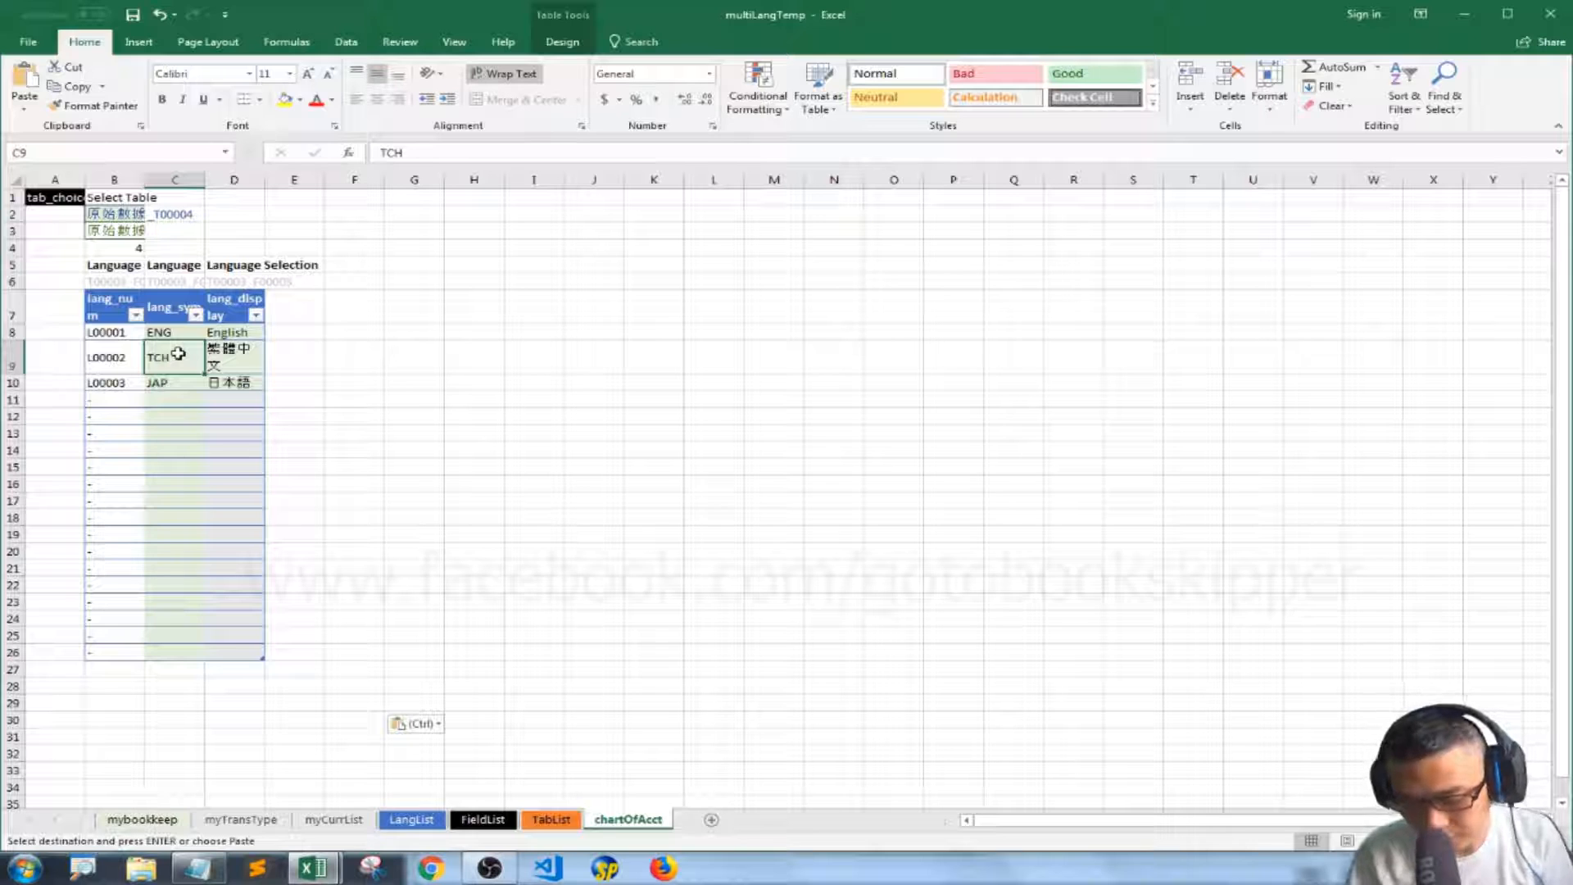
{"action": "key", "text": "Up"}
{"action": "key", "text": "Up"}
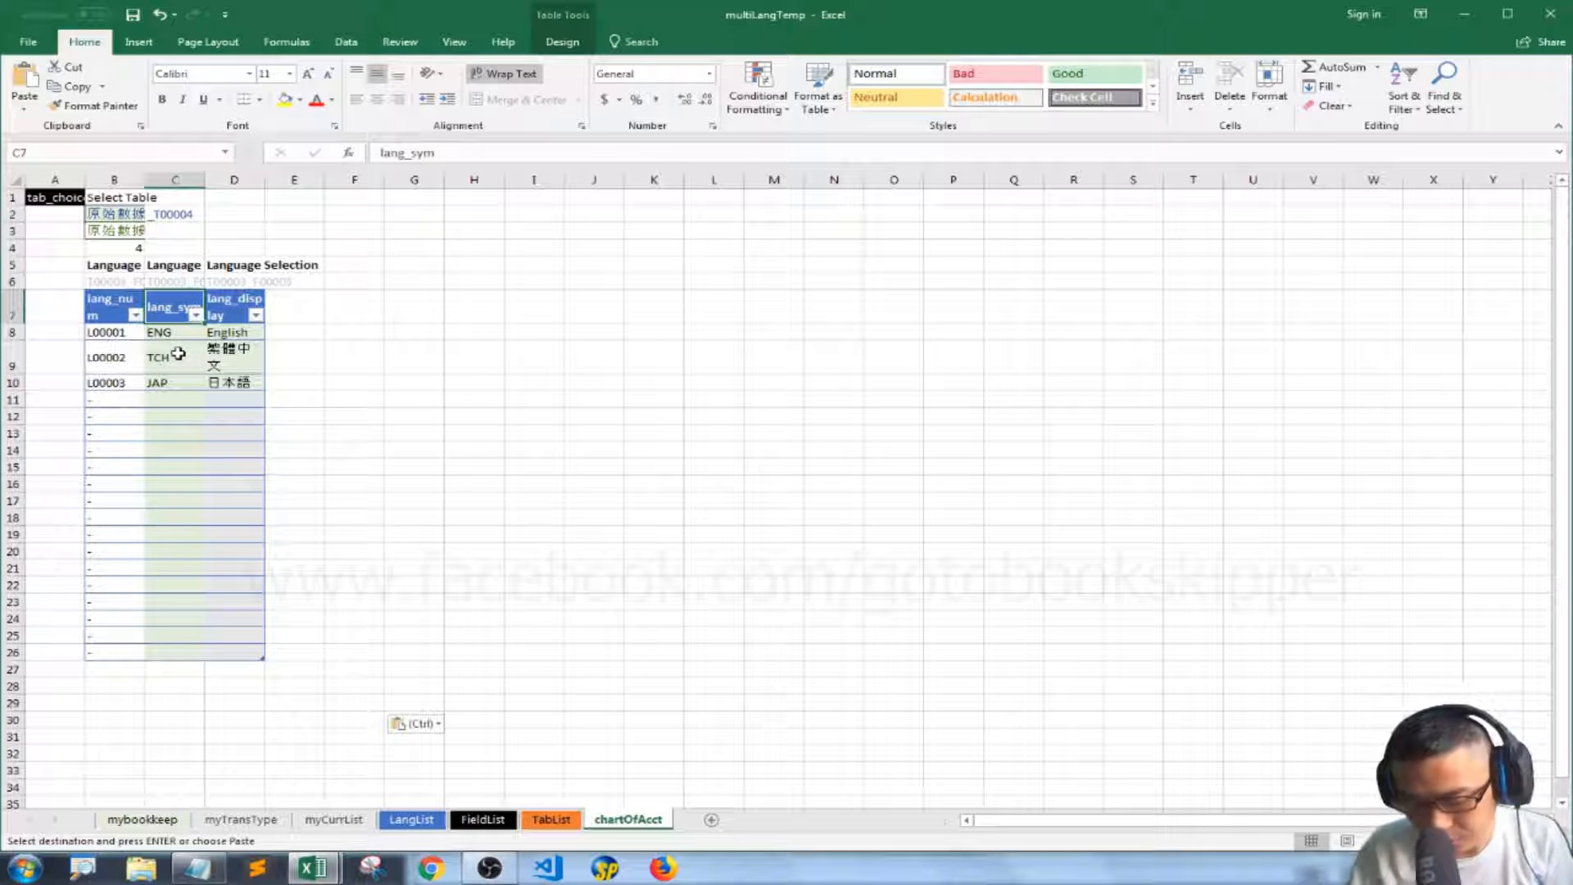
{"action": "key", "text": "ctrl+F3"}
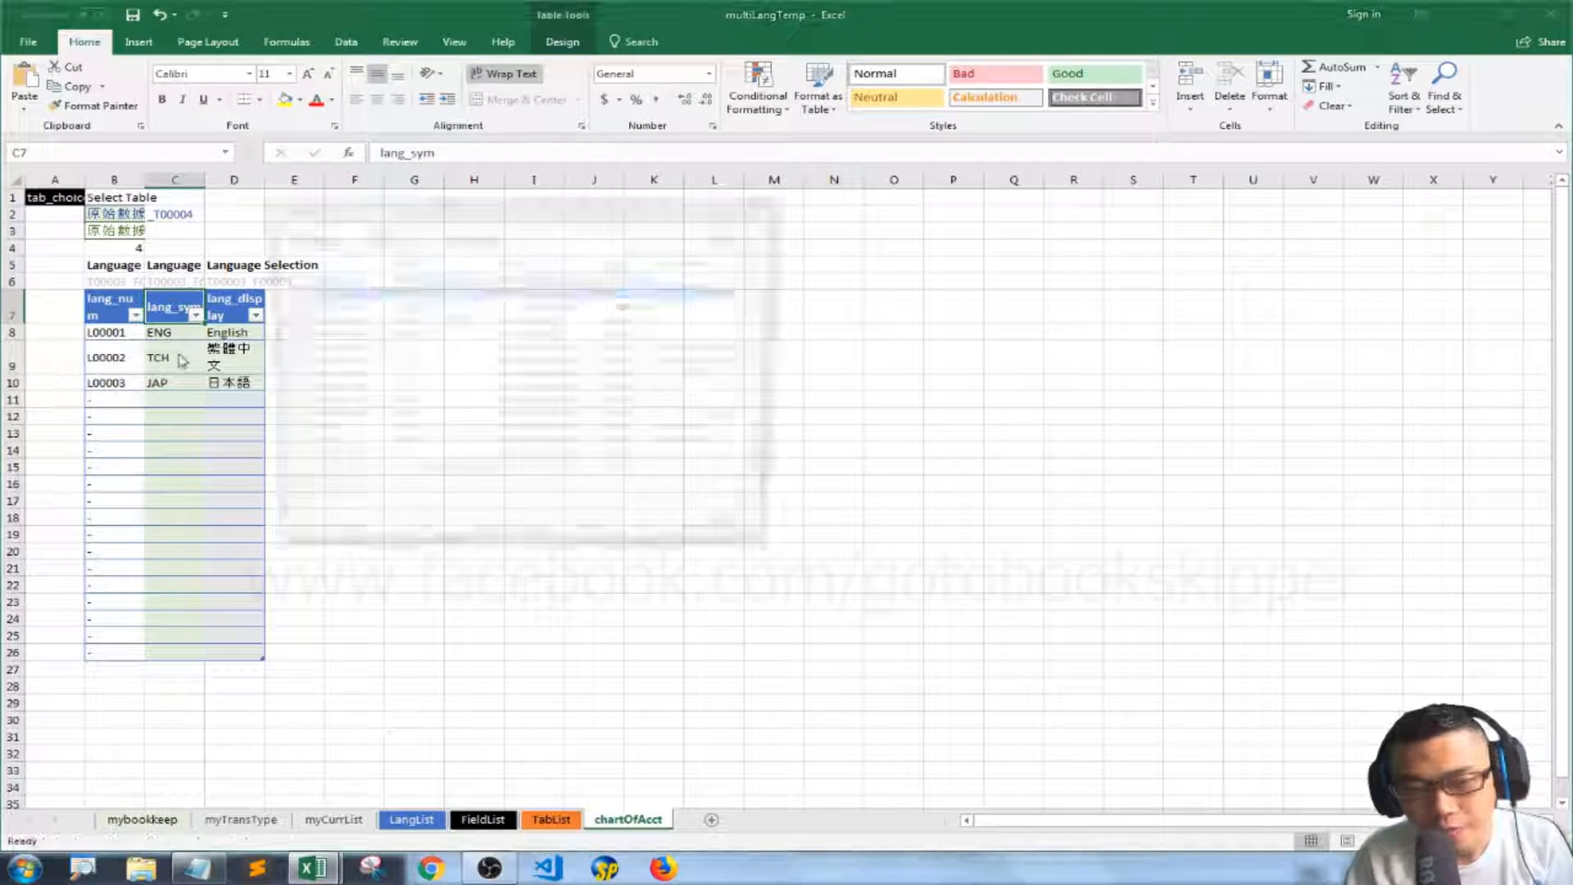
{"action": "scroll", "coordinate": [385, 299], "scroll_direction": "down", "scroll_amount": 5}
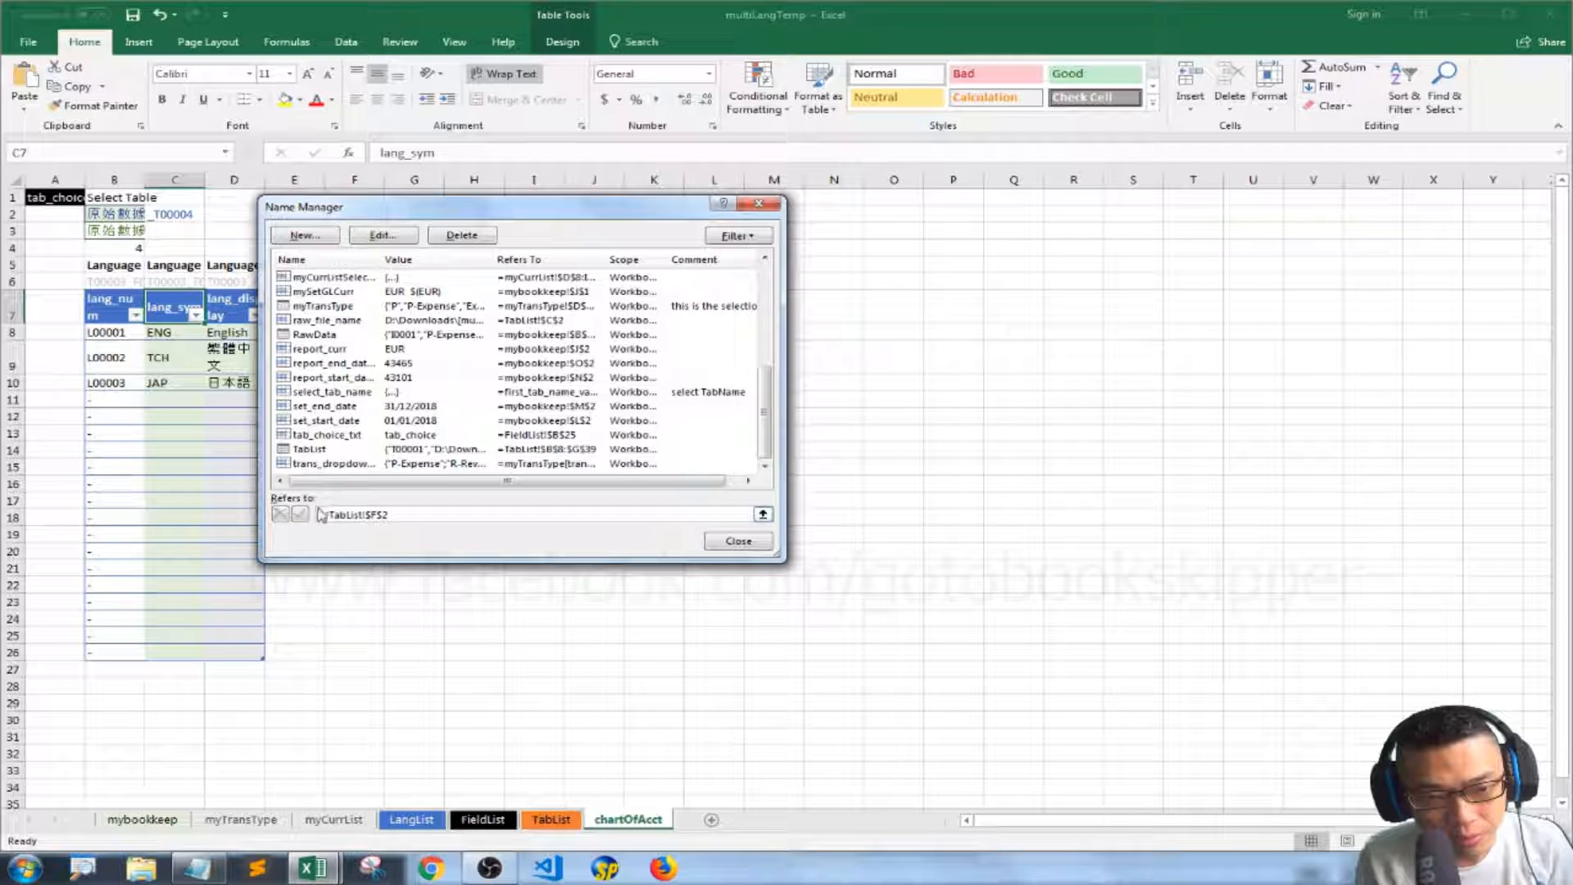
{"action": "key", "text": "Escape"}
{"action": "key", "text": "Down"}
{"action": "key", "text": "Left"}
{"action": "key", "text": "shift+Right"}
{"action": "key", "text": "shift+Right"}
{"action": "key", "text": "ctrl+shift+Down"}
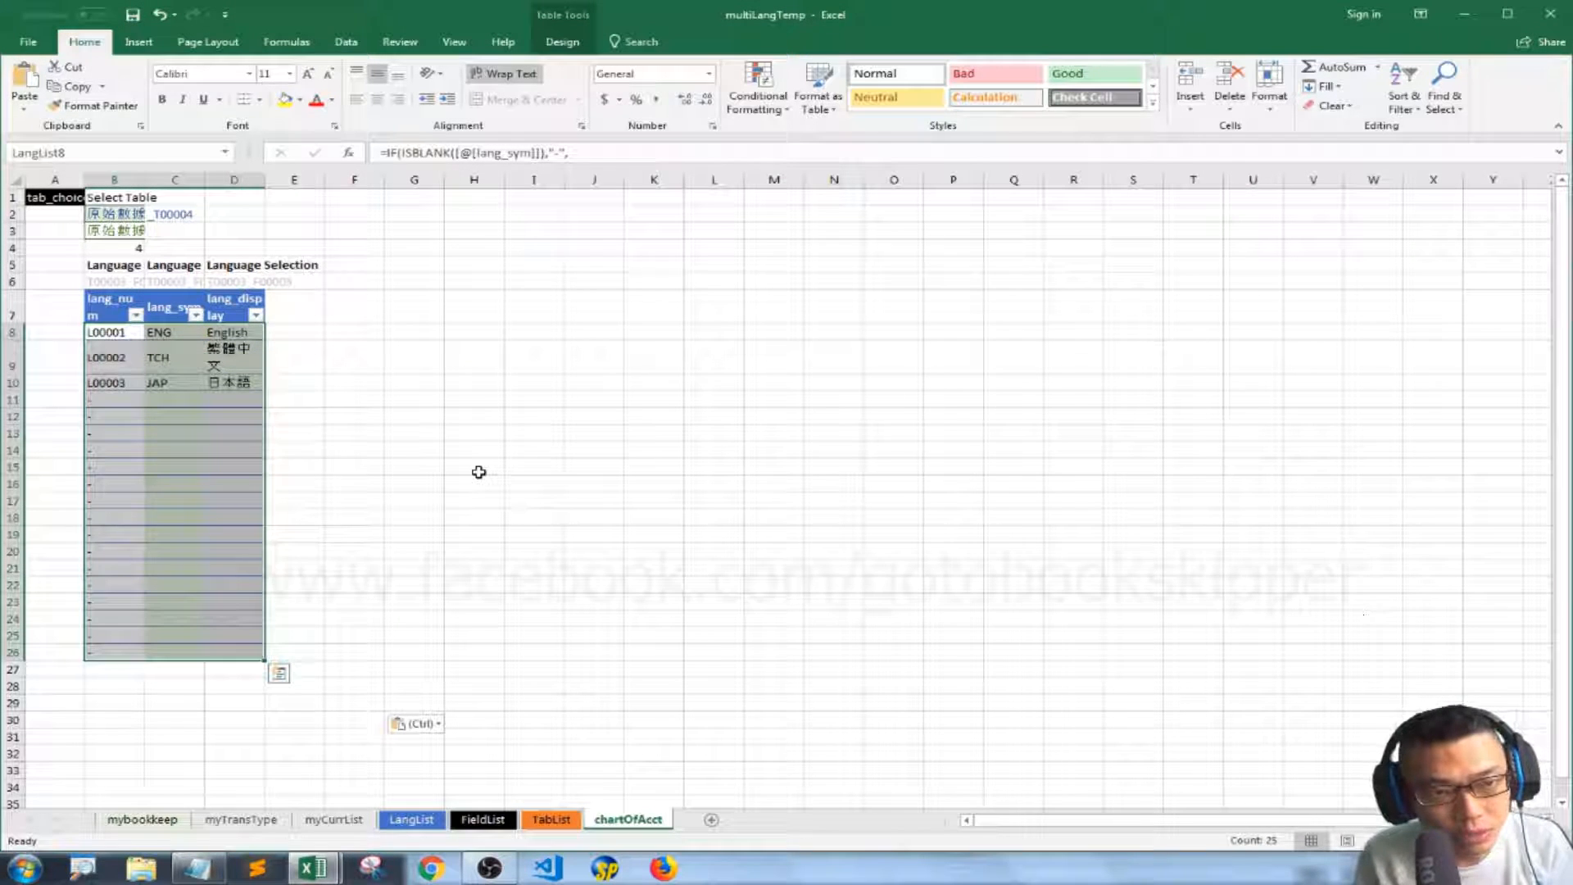
{"action": "key", "text": "shift+BackSpace"}
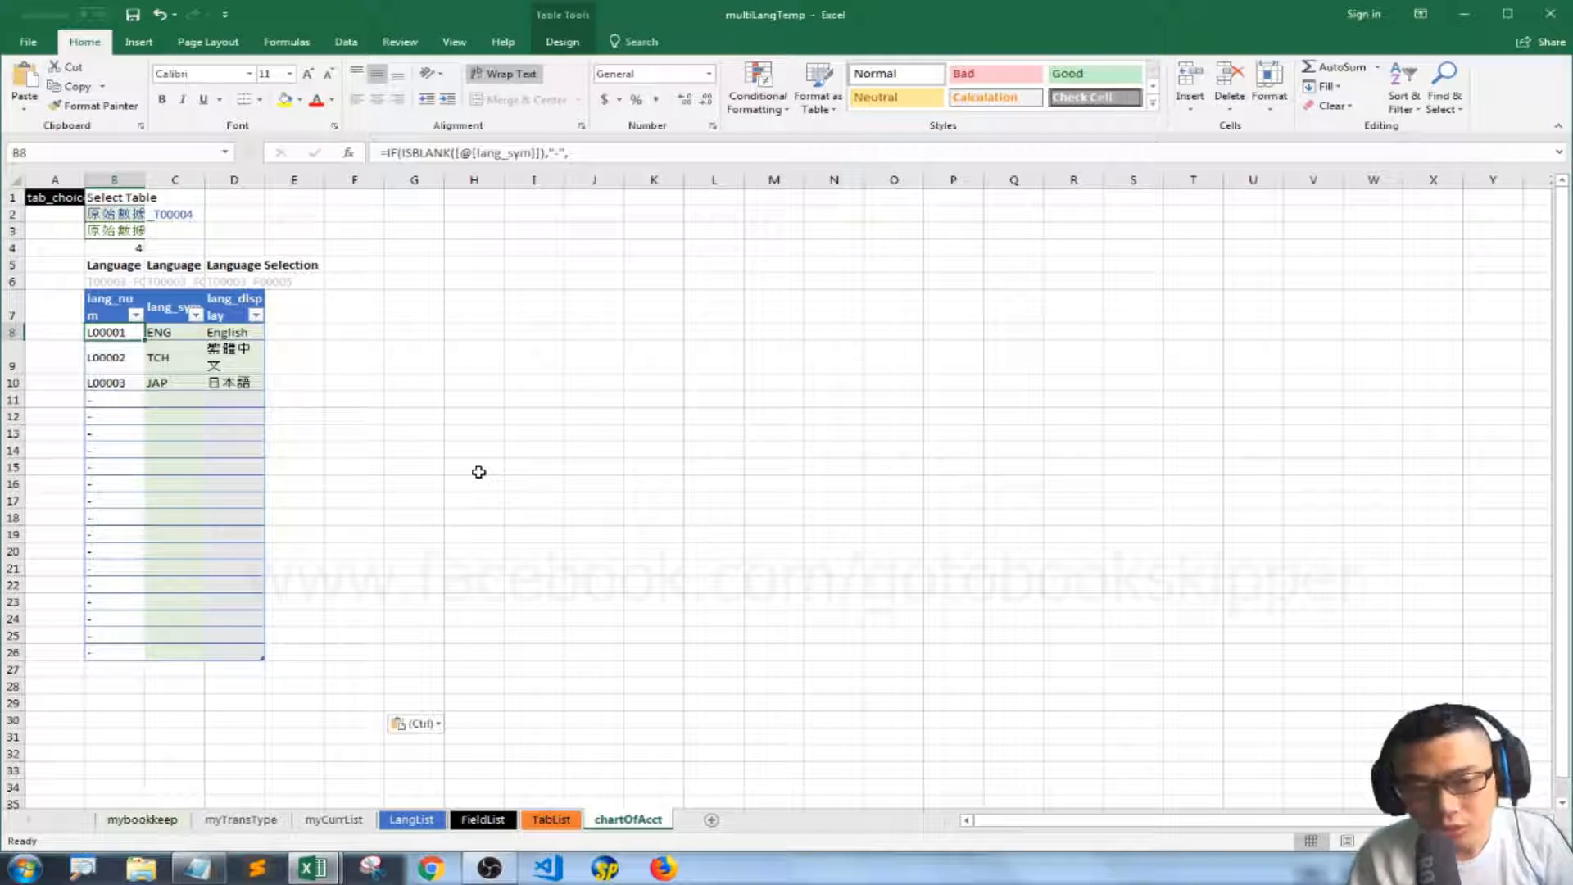
Rename the pasted table on the chartOfAcct sheet to chartOfAcct and set its comment to "chart of account"
{"action": "key", "text": "ctrl+F3"}
{"action": "left_click", "coordinate": [389, 377]}
{"action": "scroll", "coordinate": [389, 381], "scroll_direction": "down", "scroll_amount": 2}
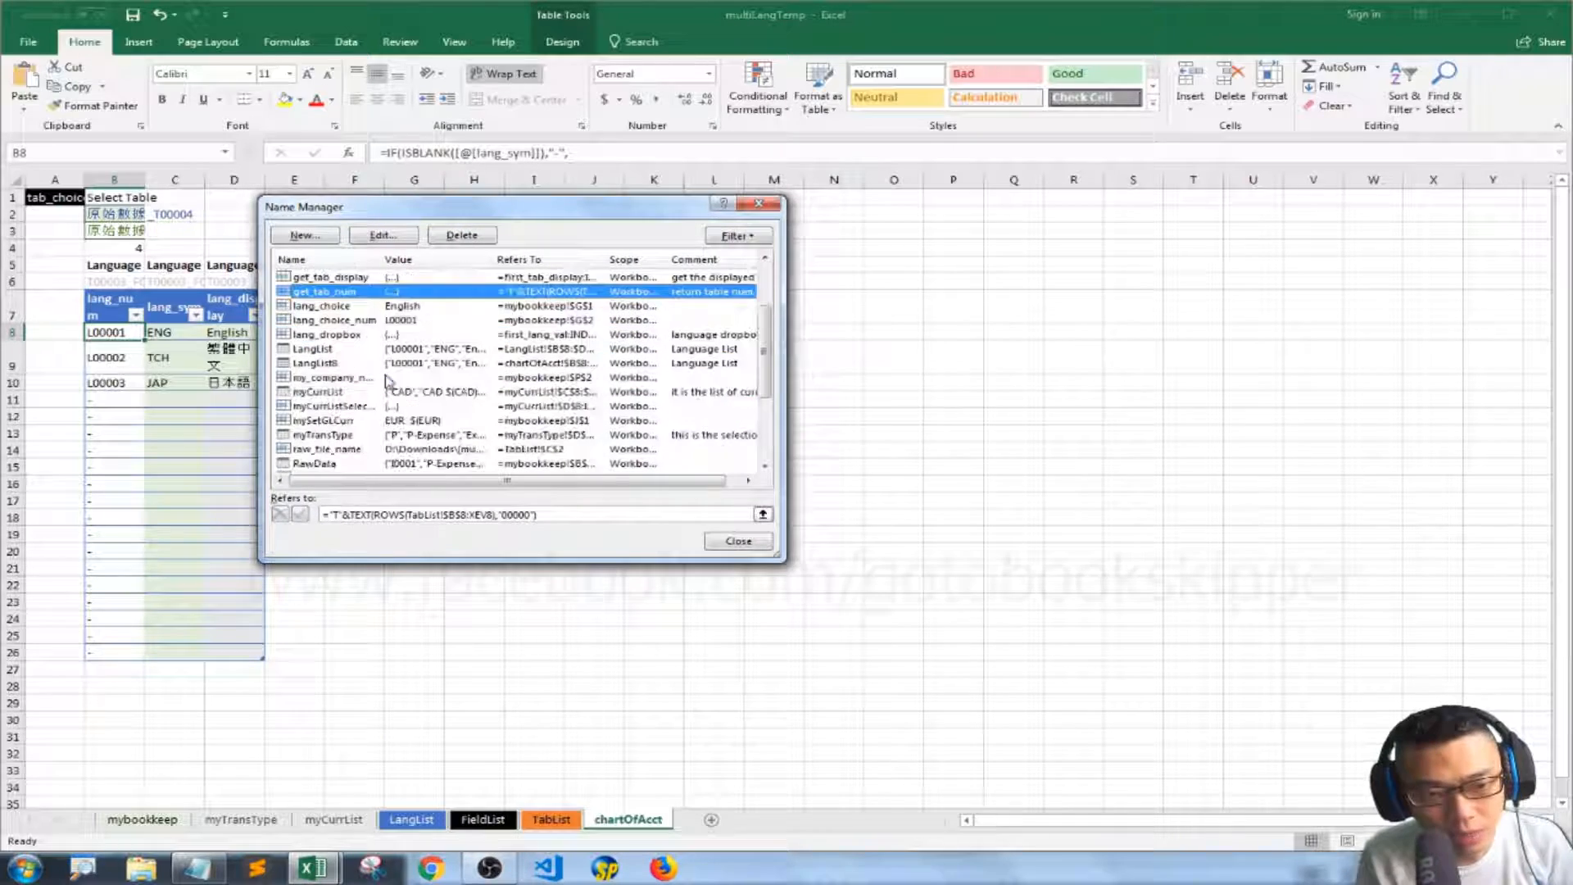
{"action": "left_click", "coordinate": [354, 365]}
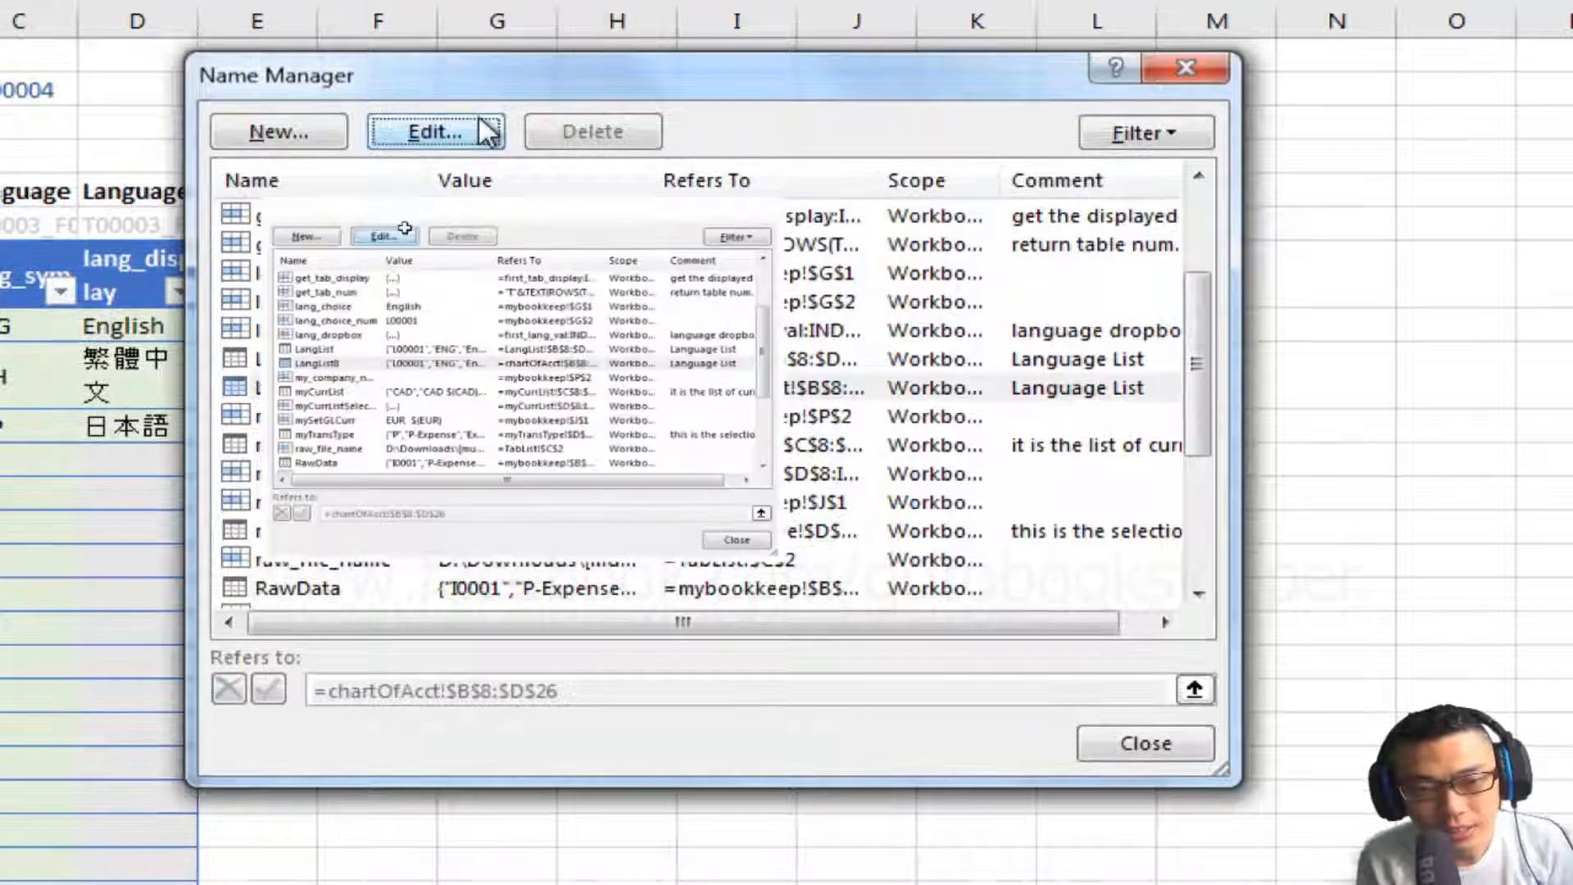
{"action": "left_click", "coordinate": [471, 108]}
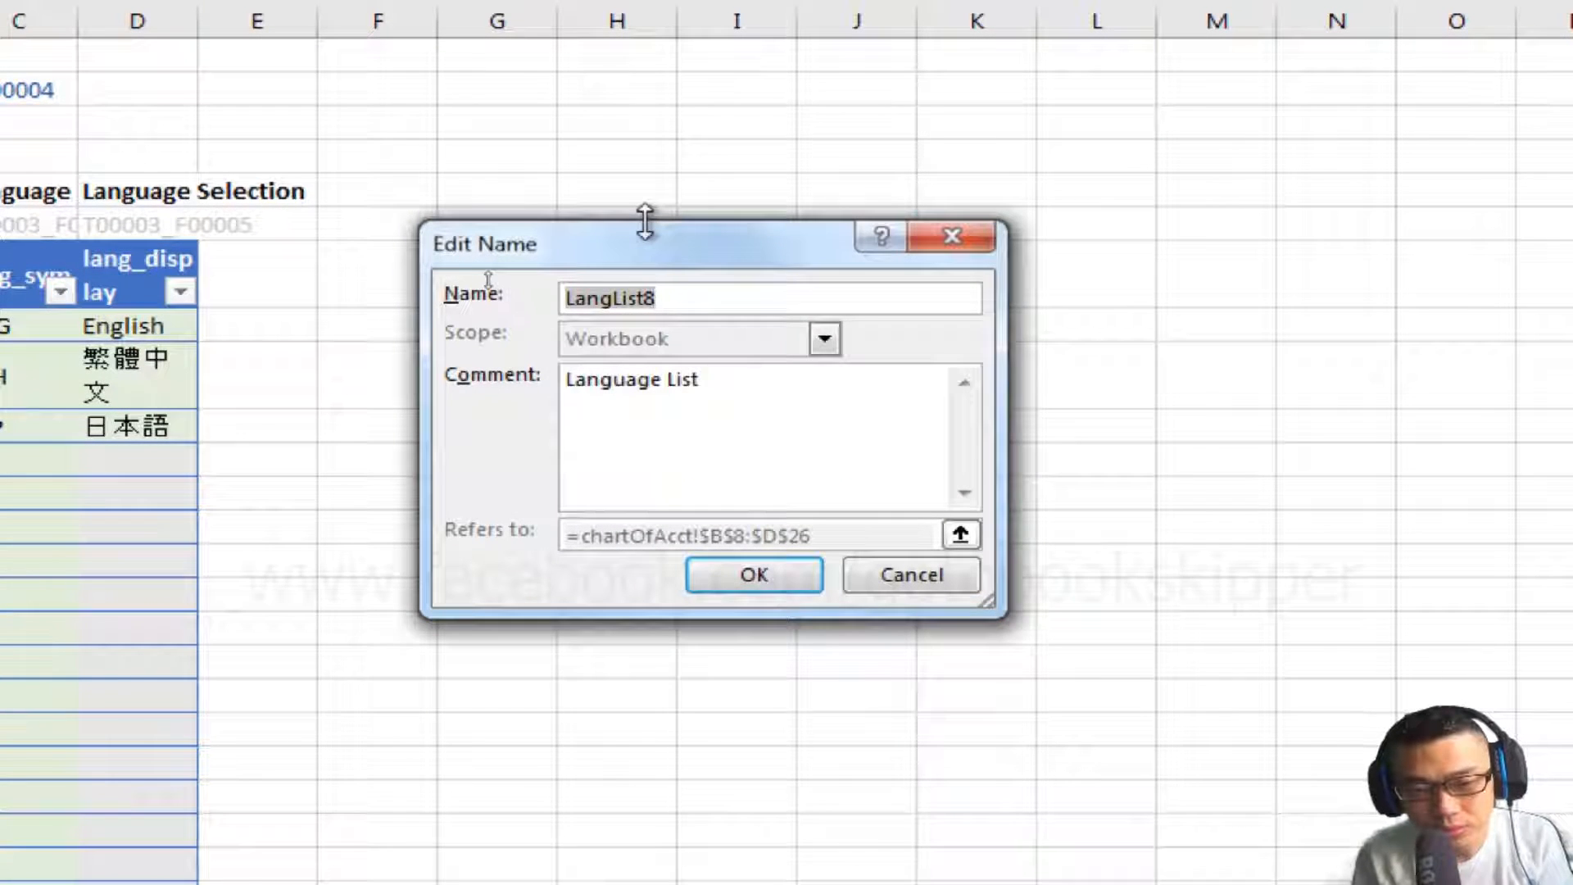
{"action": "type", "text": "chartOfAcct"}
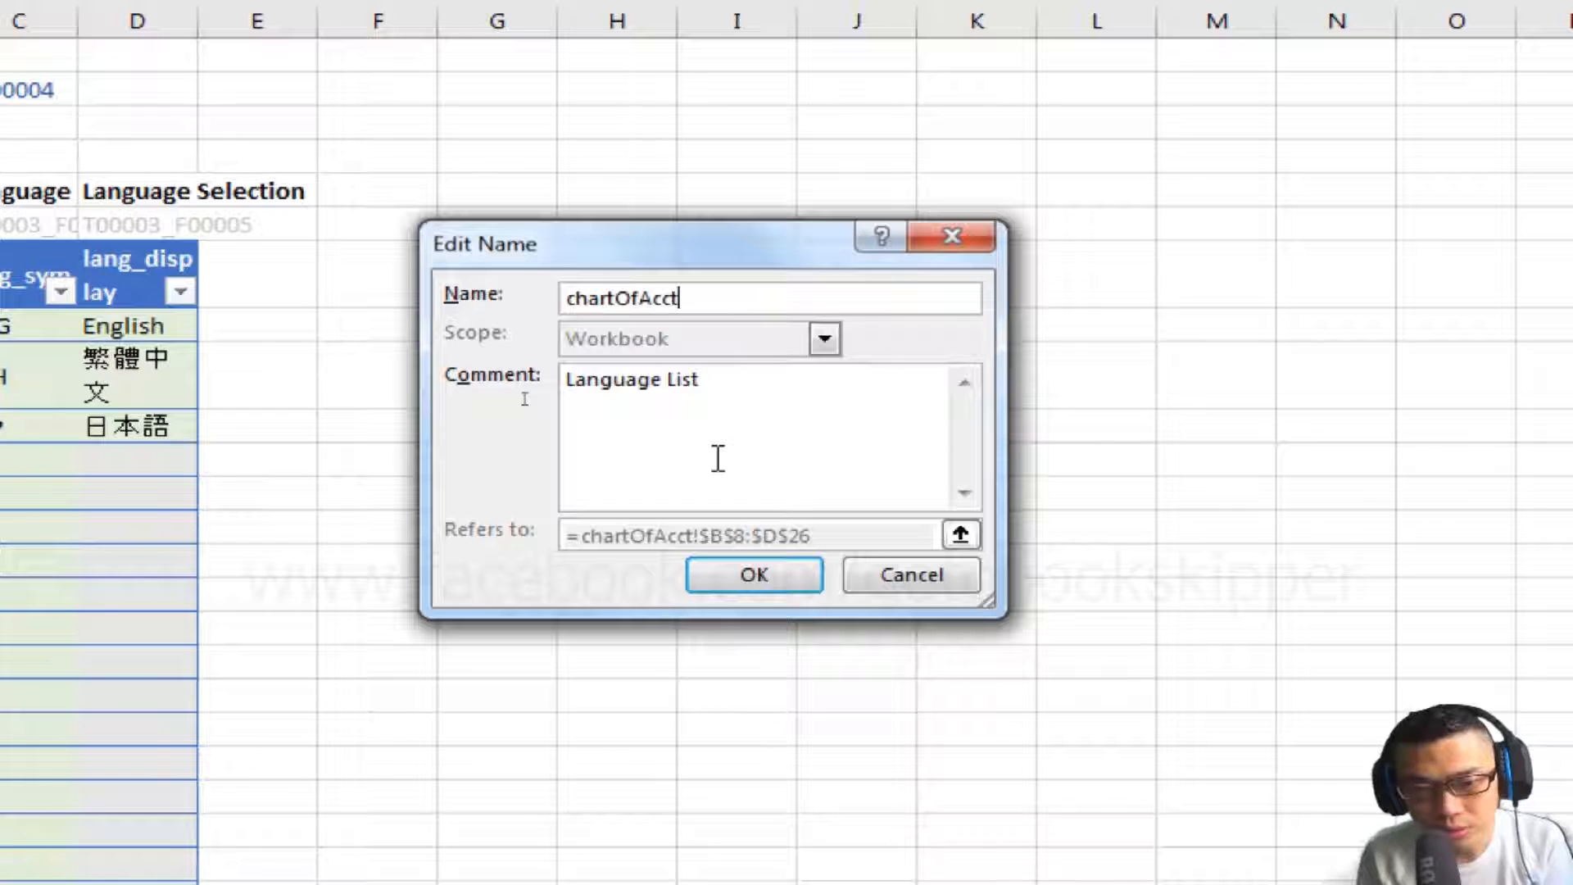
{"action": "key", "text": "Tab"}
{"action": "key", "text": "BackSpace"}
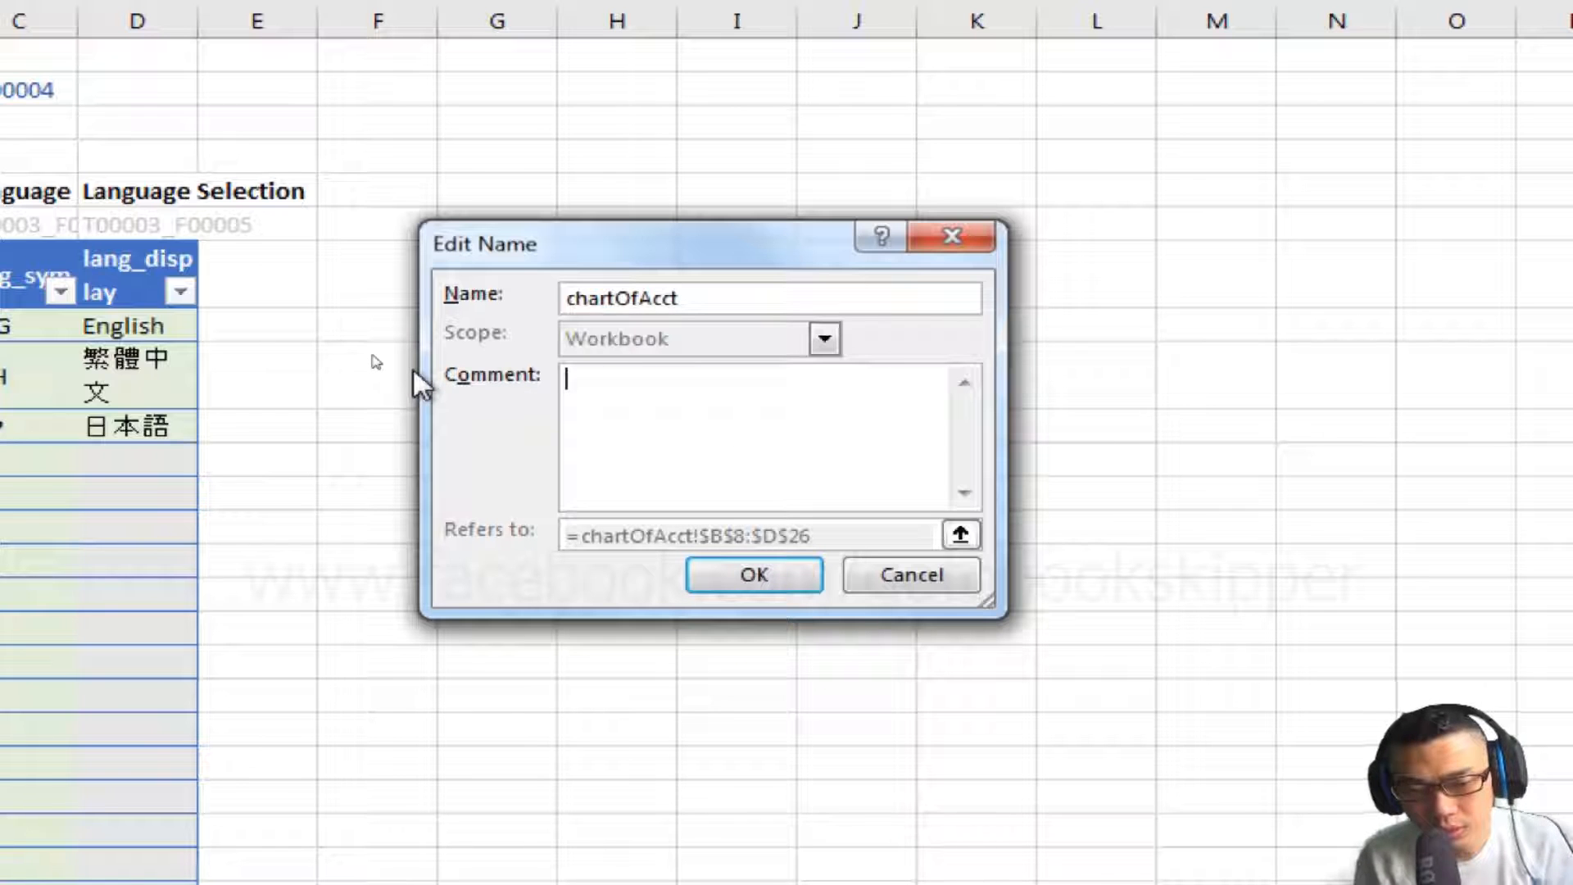
{"action": "type", "text": "chart of account"}
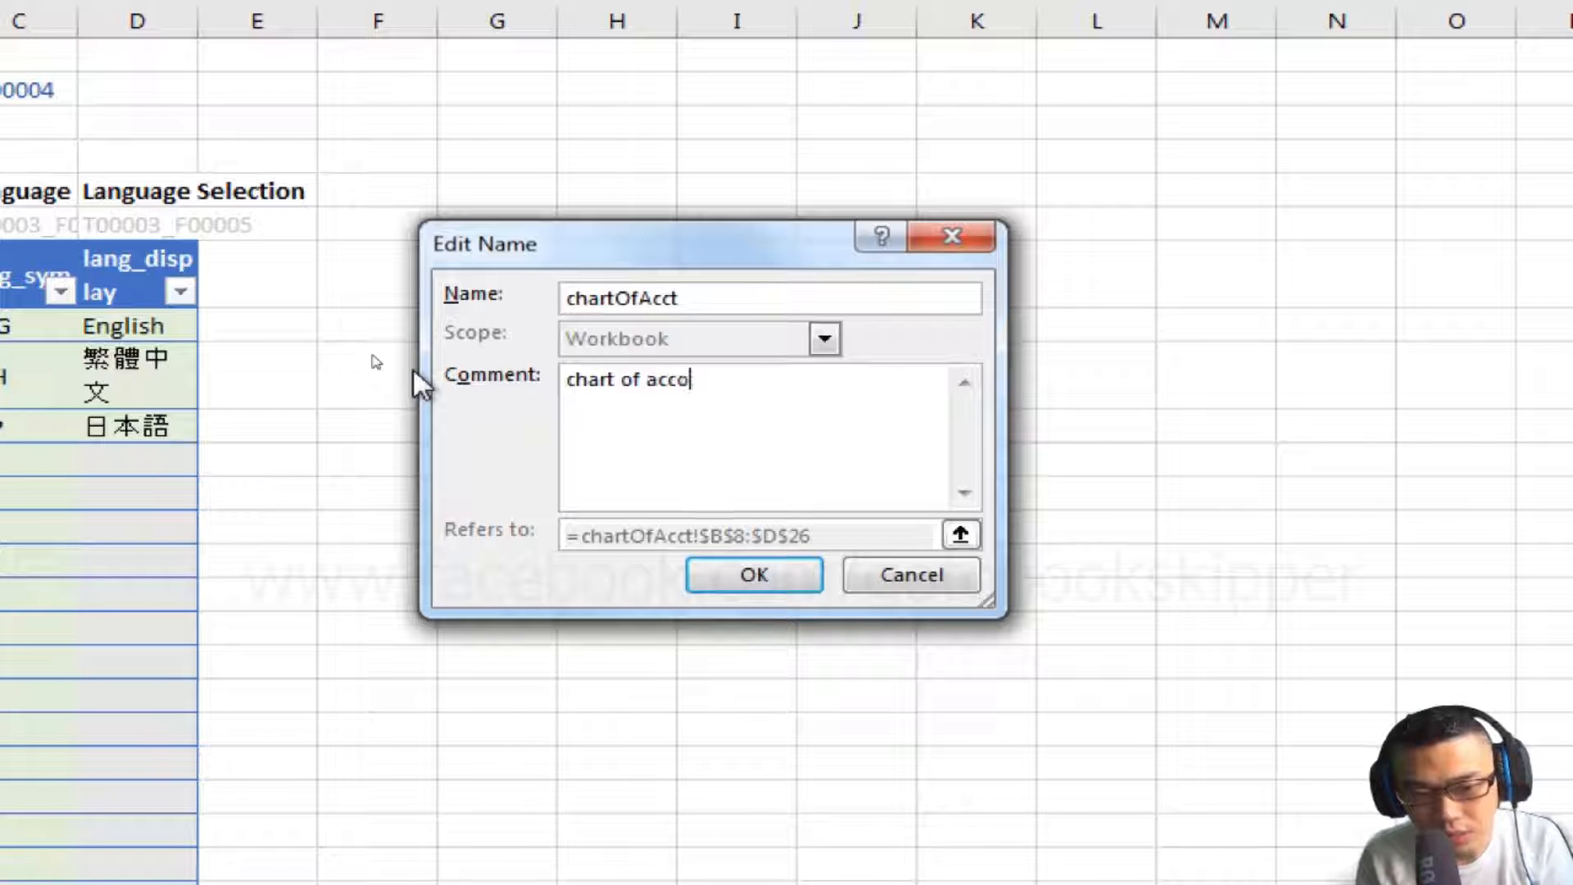
{"action": "left_click", "coordinate": [755, 575]}
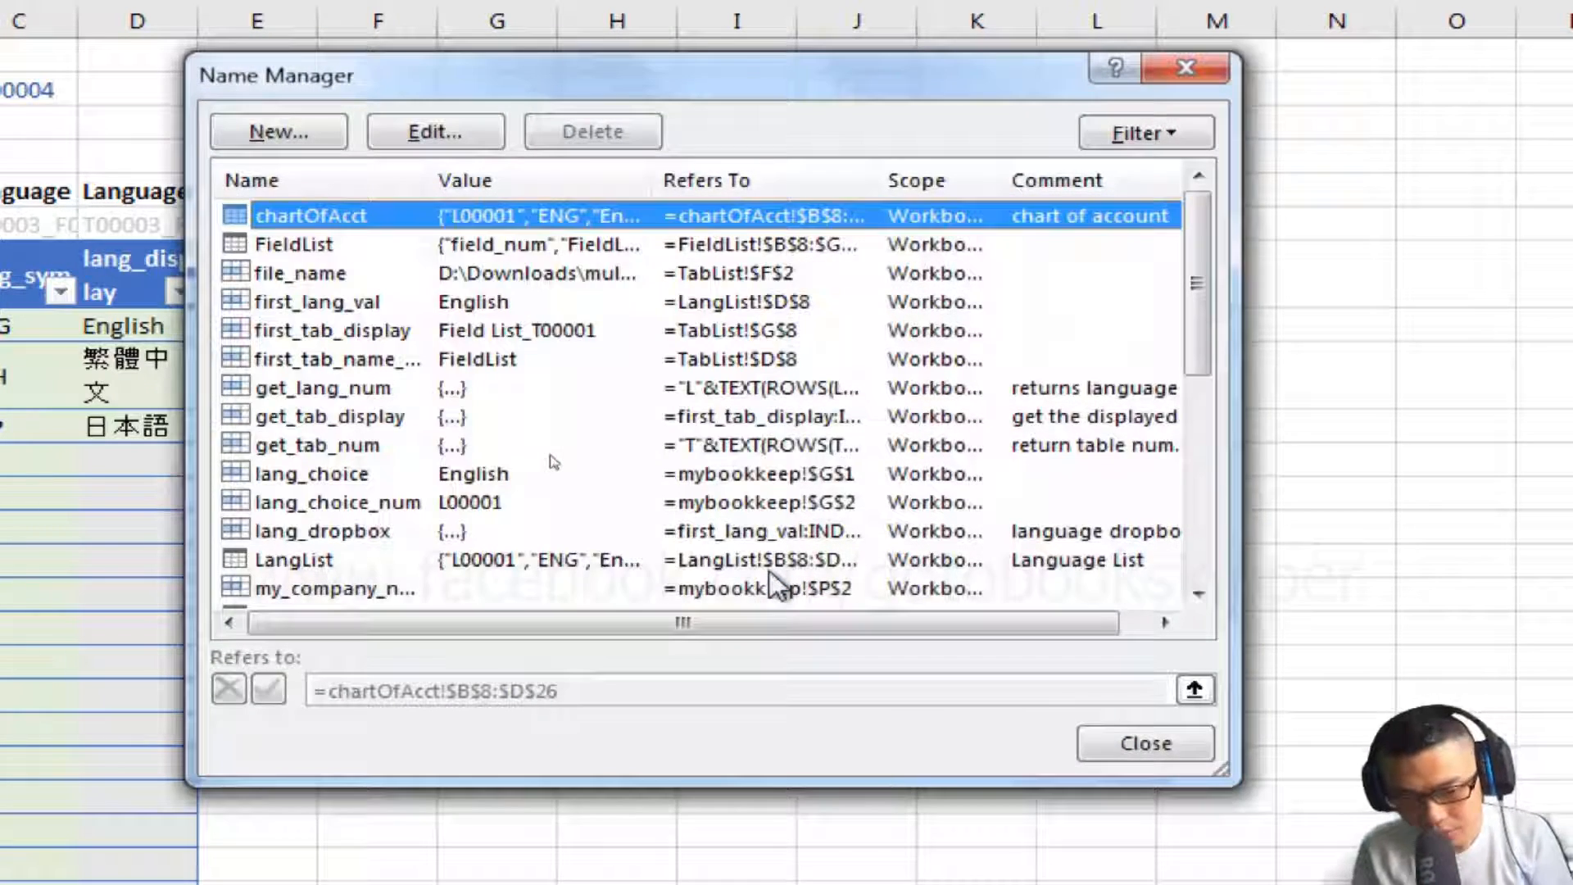
{"action": "key", "text": "Escape"}
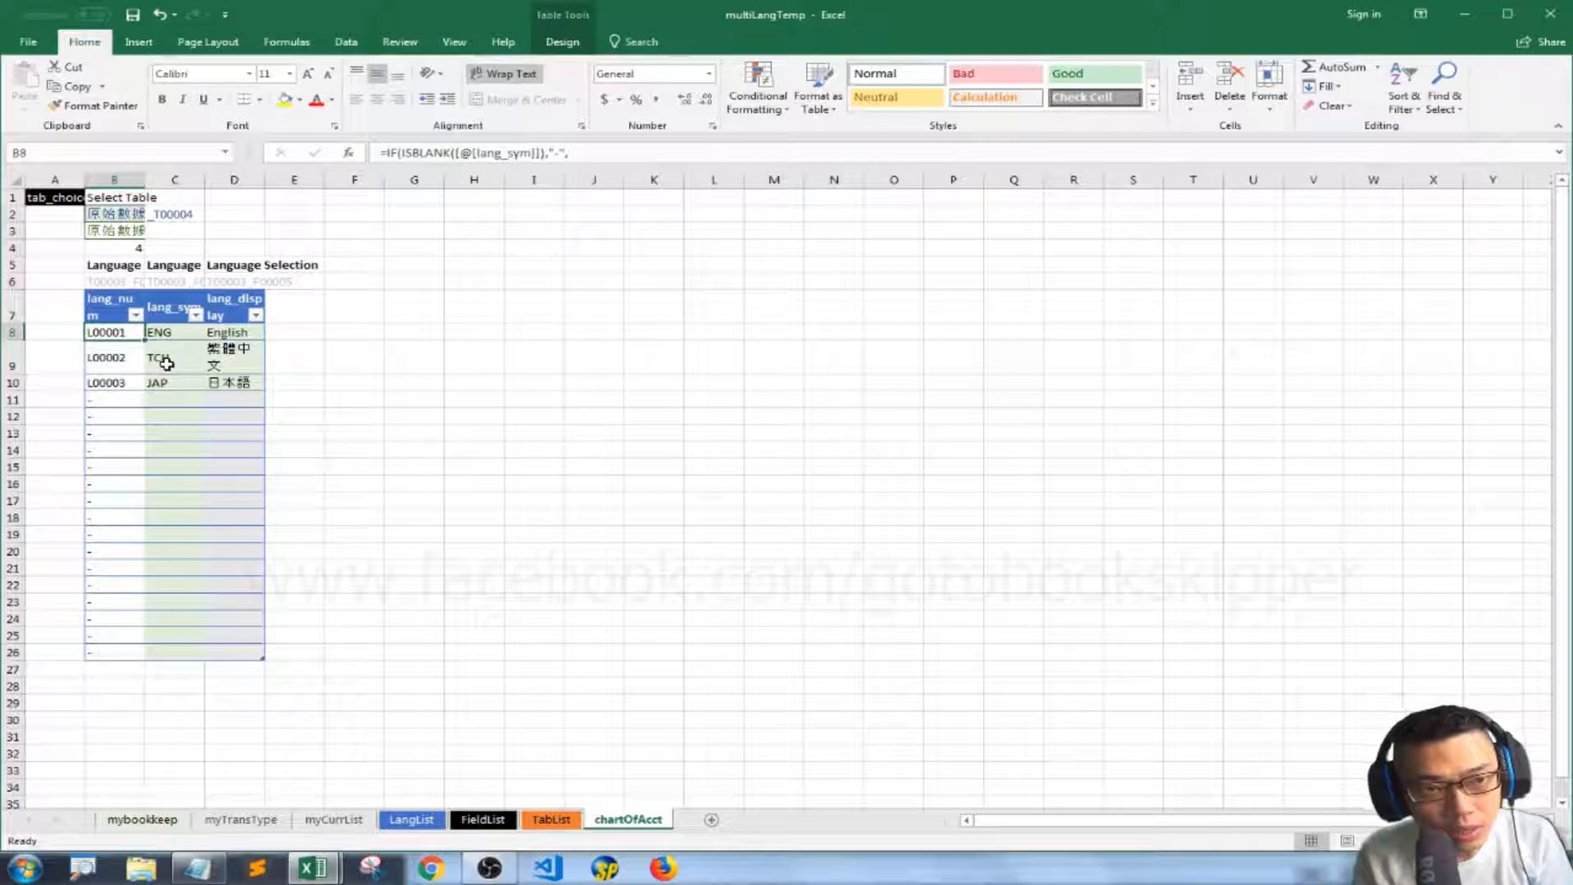
Select all data rows of the chartOfAcct sheet's table to verify its new name
{"action": "key", "text": "Down"}
{"action": "key", "text": "Up"}
{"action": "key", "text": "ctrl+shift+Right"}
{"action": "key", "text": "ctrl+shift+Down"}
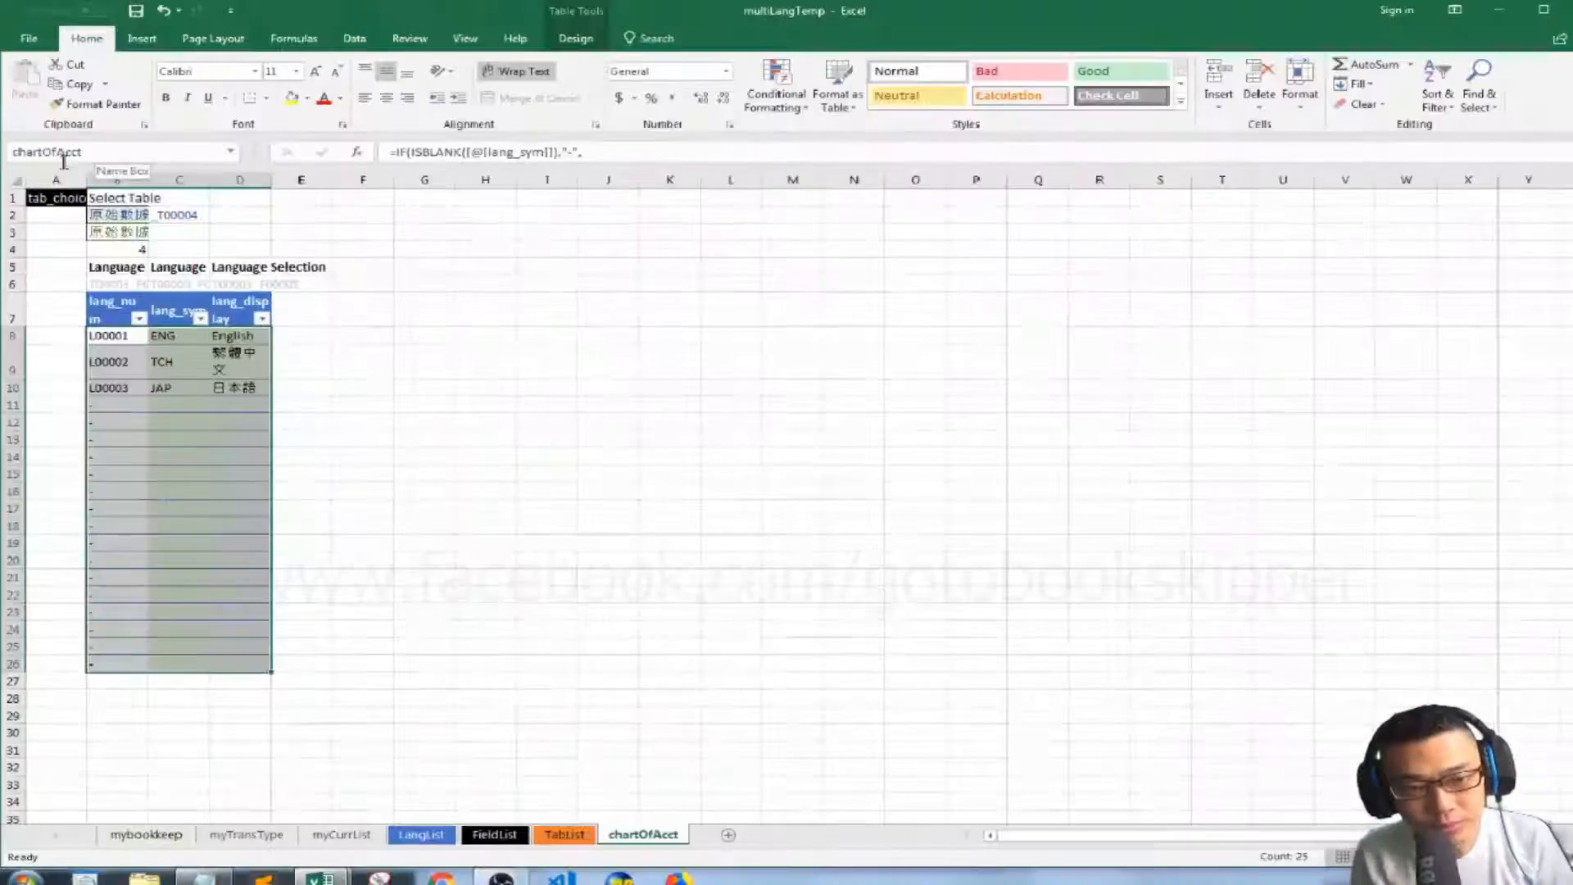
AutoFit all column widths on the chartOfAcct sheet to their contents
{"action": "left_click", "coordinate": [31, 188]}
{"action": "double_click", "coordinate": [86, 181]}
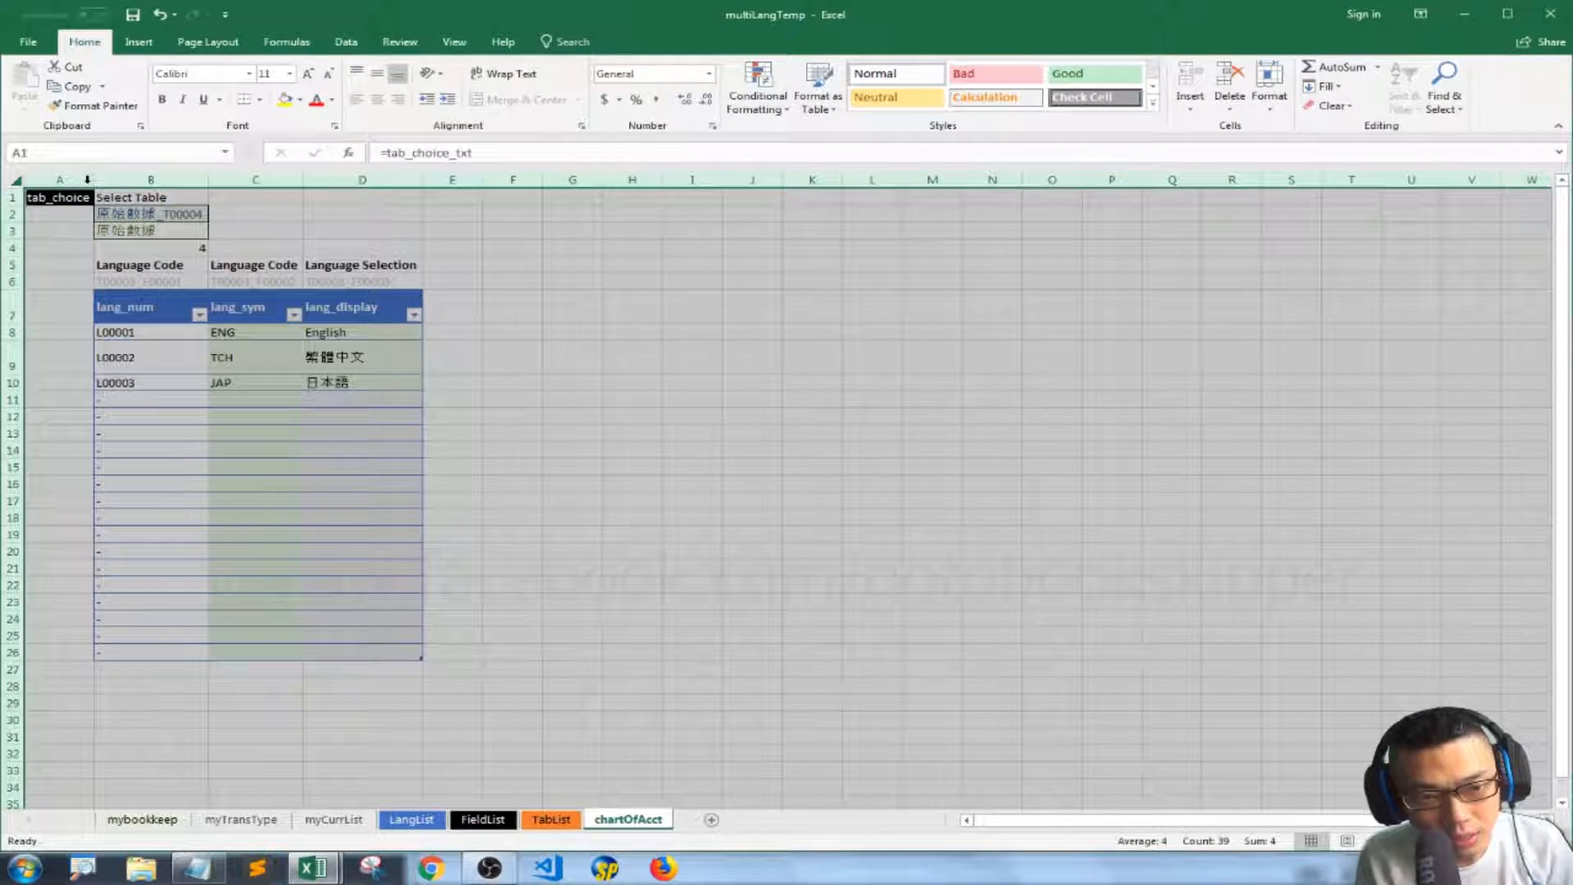
{"action": "left_click", "coordinate": [402, 304]}
Switch to the copy_text workbook and copy its header row from GLAcctCode through Lang3
{"action": "key", "text": "alt+Tab"}
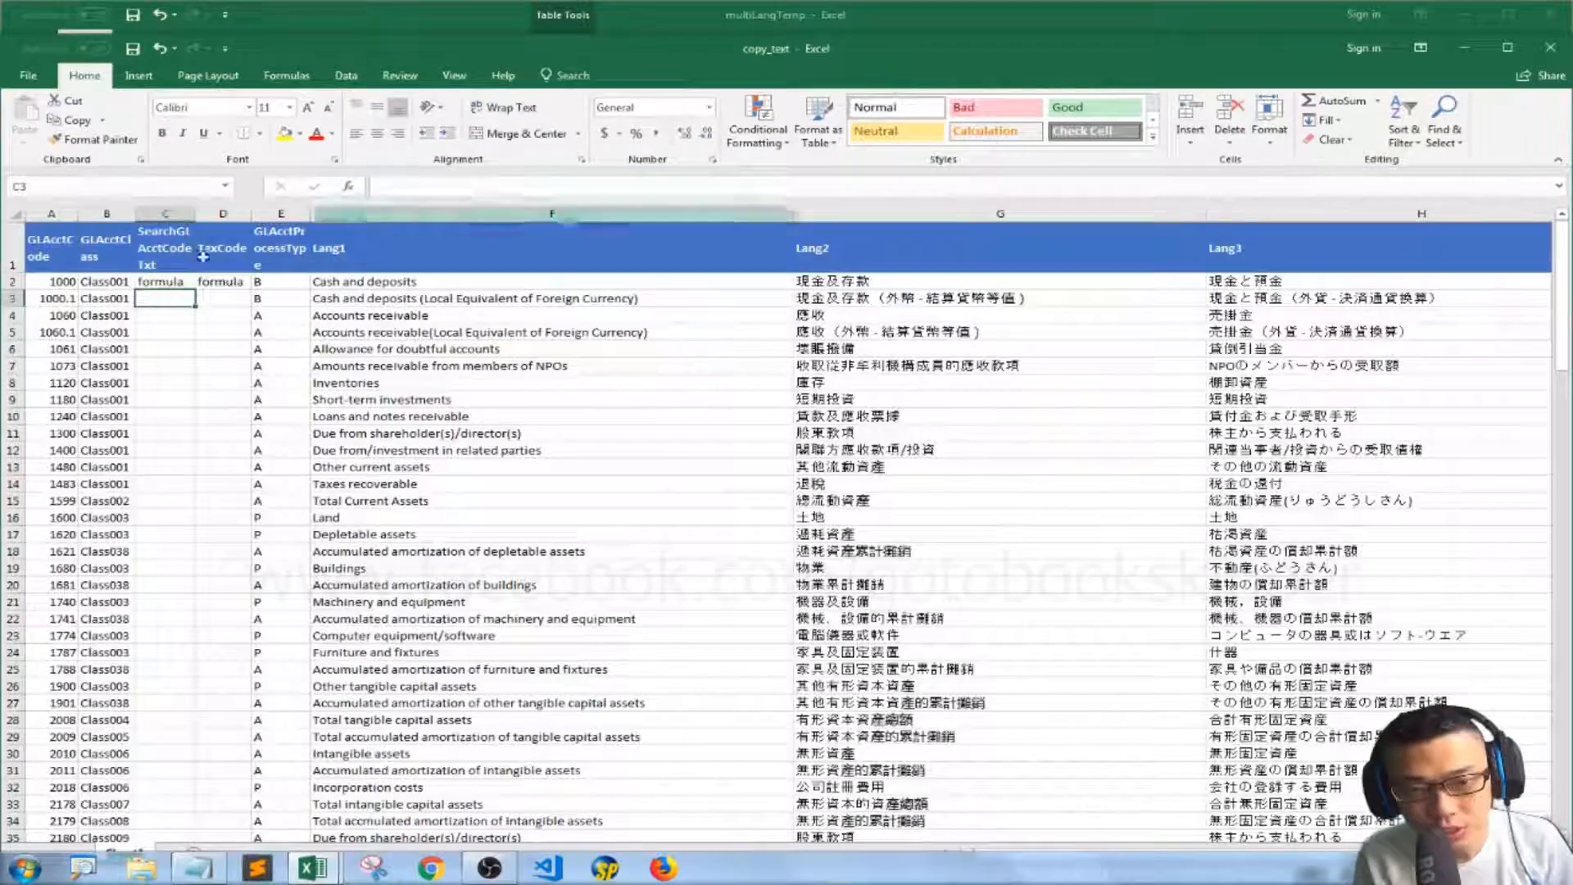
{"action": "left_click", "coordinate": [87, 255]}
{"action": "key", "text": "Left"}
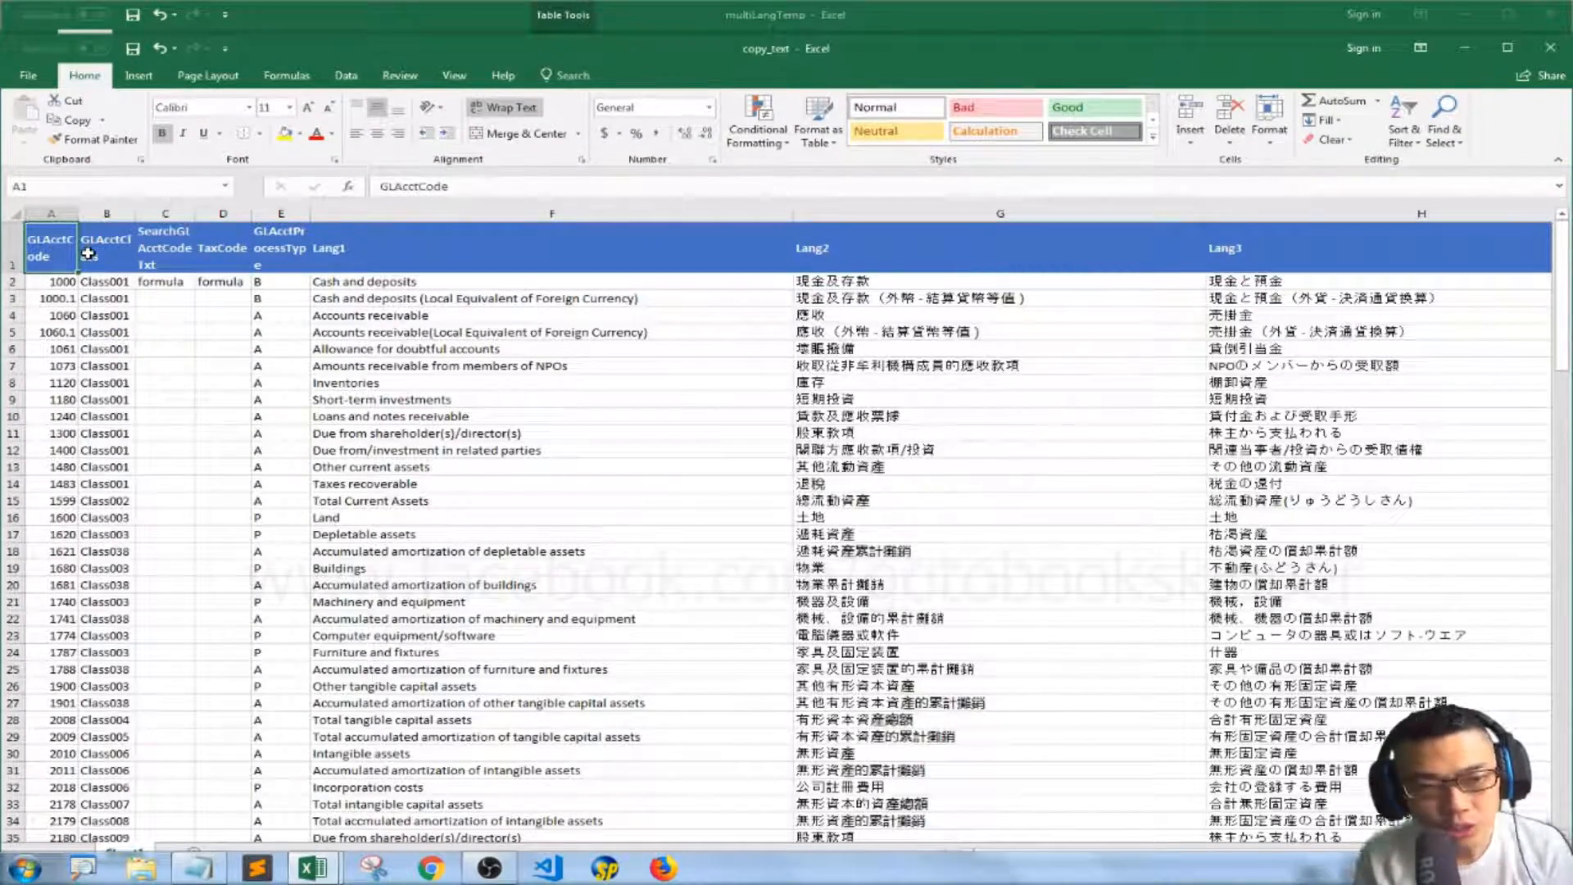
{"action": "key", "text": "ctrl+c"}
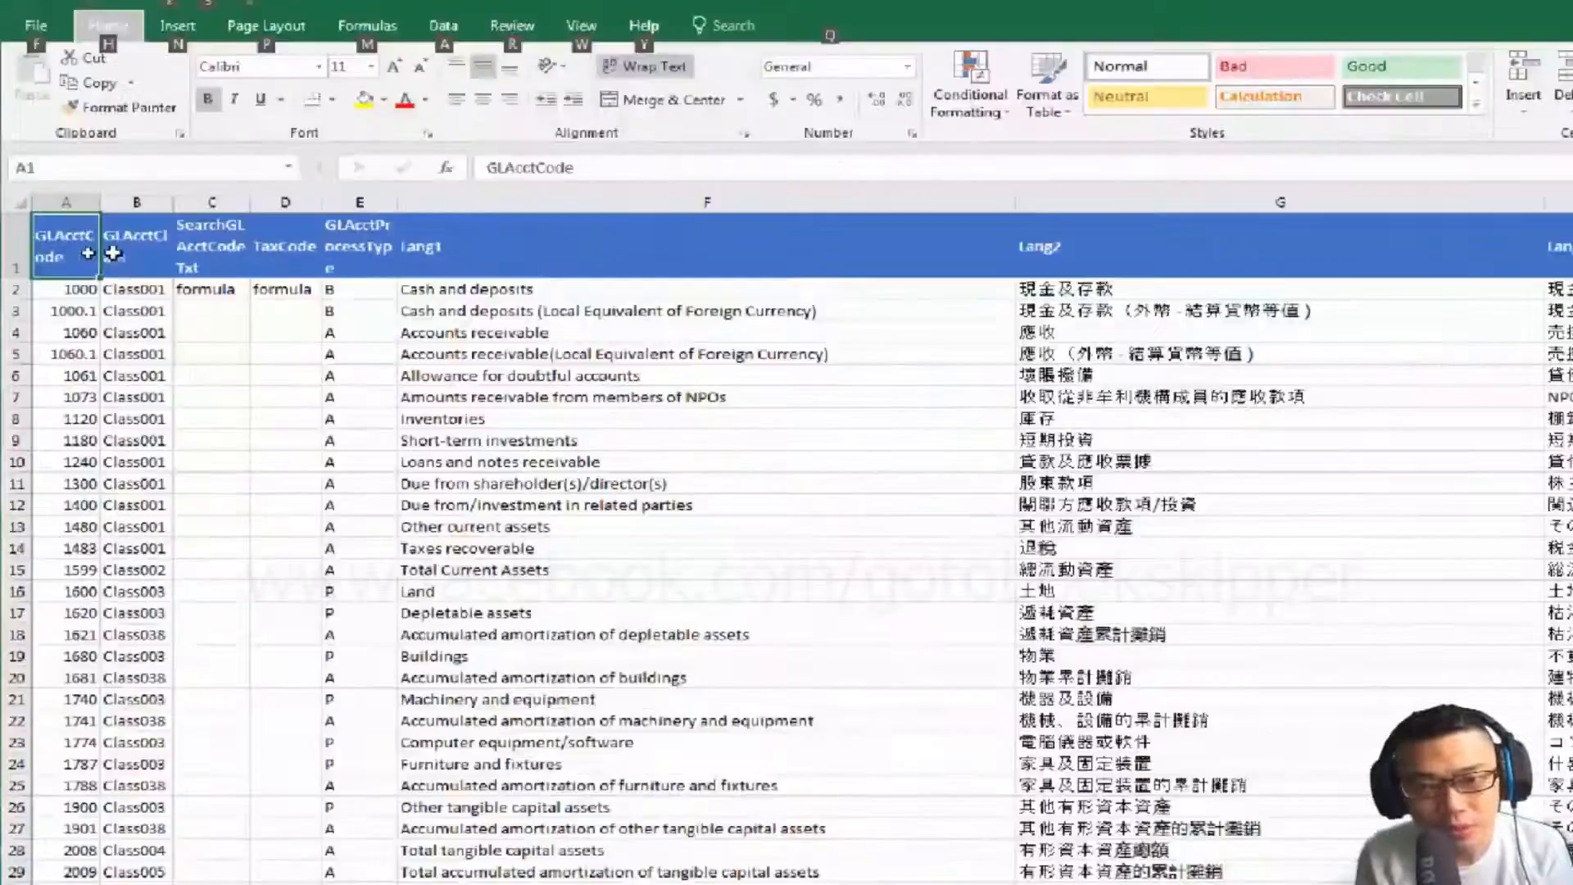
{"action": "left_click_drag", "start_coordinate": [69, 252], "coordinate": [188, 246]}
{"action": "key", "text": "shift+Right"}
{"action": "key", "text": "shift+Right"}
{"action": "key", "text": "shift+Right"}
{"action": "key", "text": "shift+Right"}
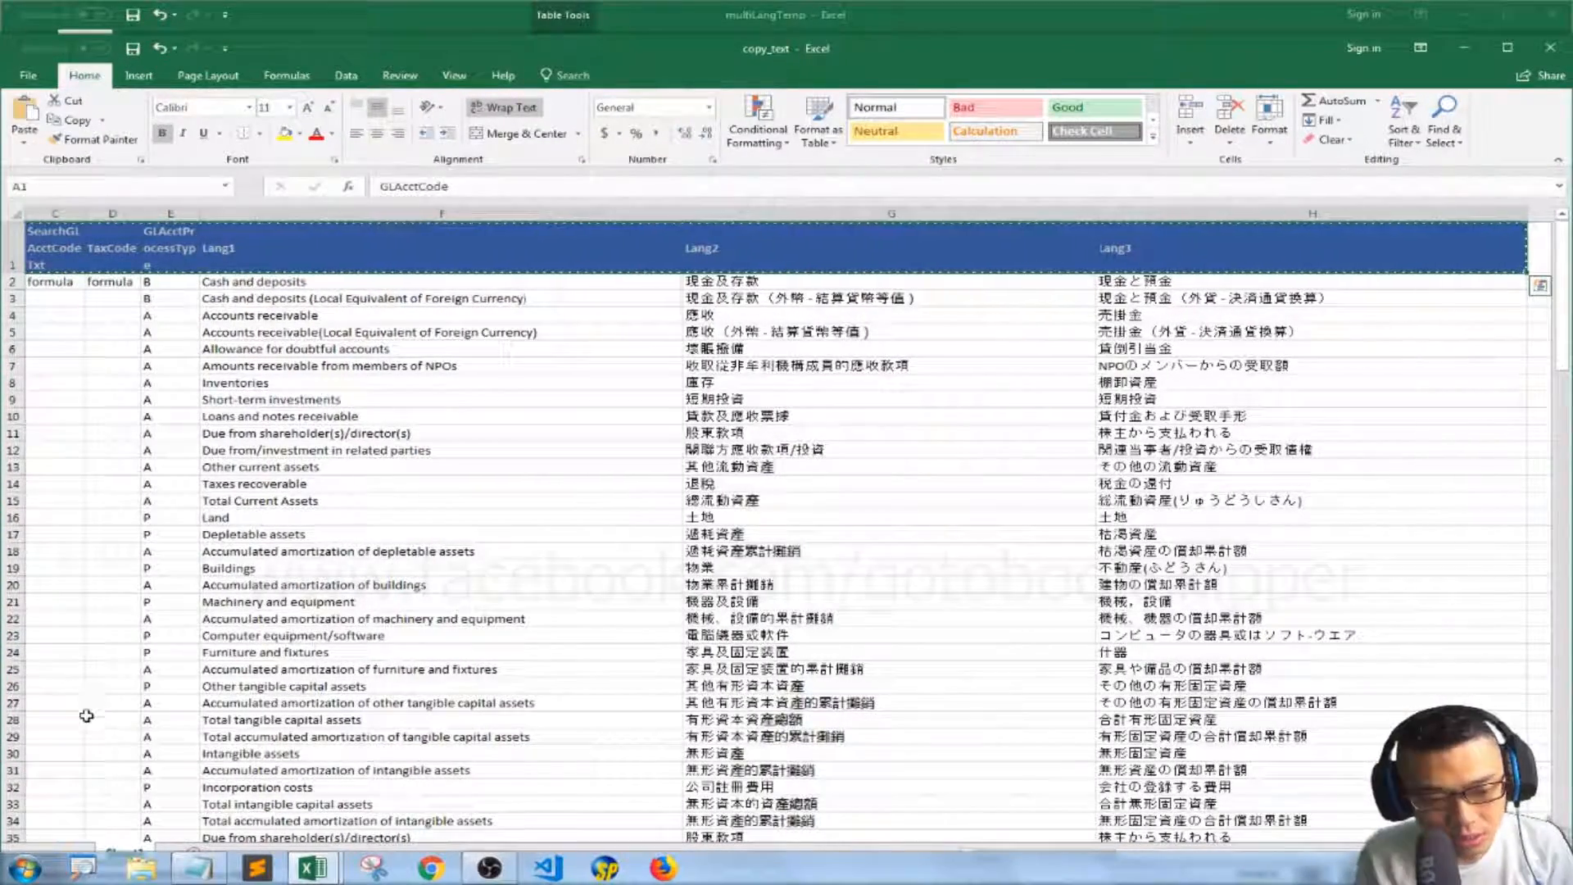
Switch back to multiLangTemp and paste the copied headers as values over the chartOfAcct table's header row, starting at B7
{"action": "key", "text": "alt+Tab"}
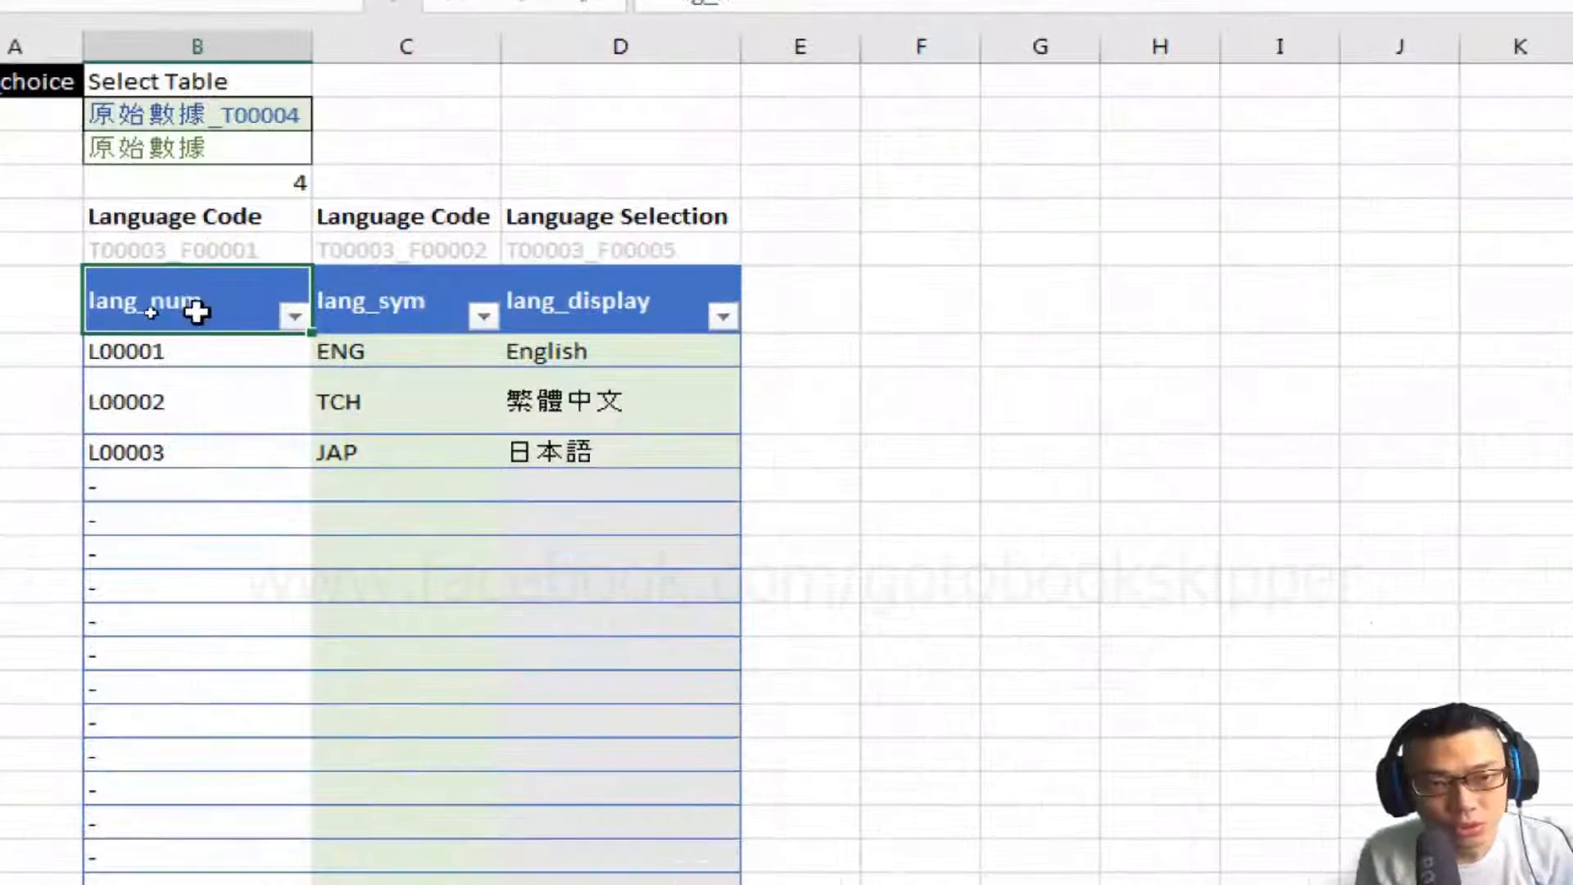
{"action": "right_click", "coordinate": [350, 310]}
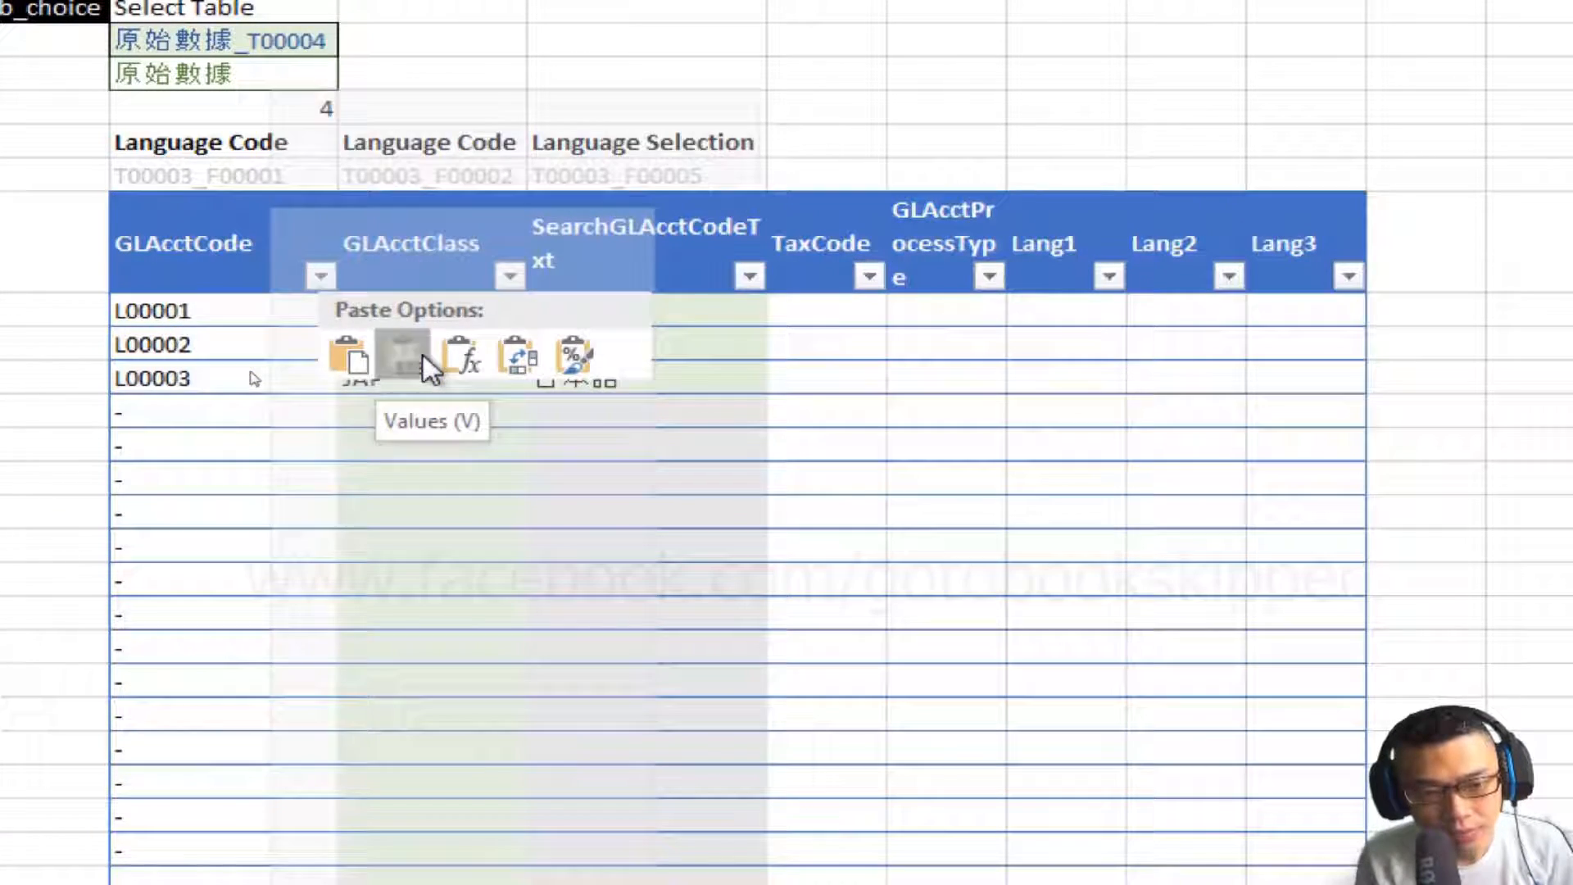
{"action": "left_click", "coordinate": [423, 354]}
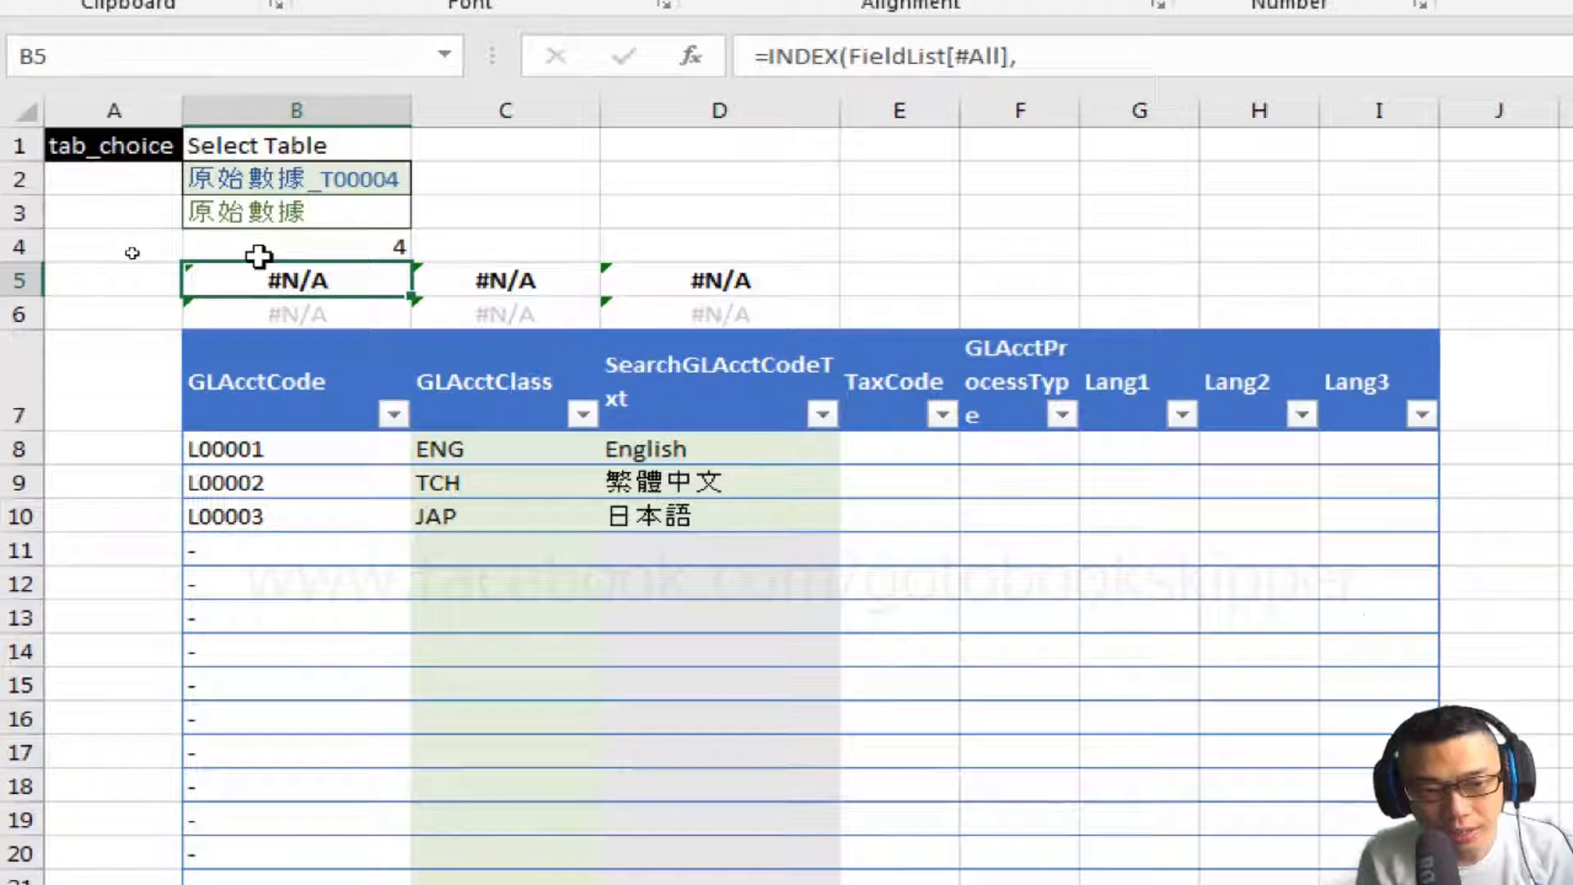
Rename the GLAcctCode header in B7 to gl_acct_code
{"action": "left_click", "coordinate": [339, 382]}
{"action": "key", "text": "Right"}
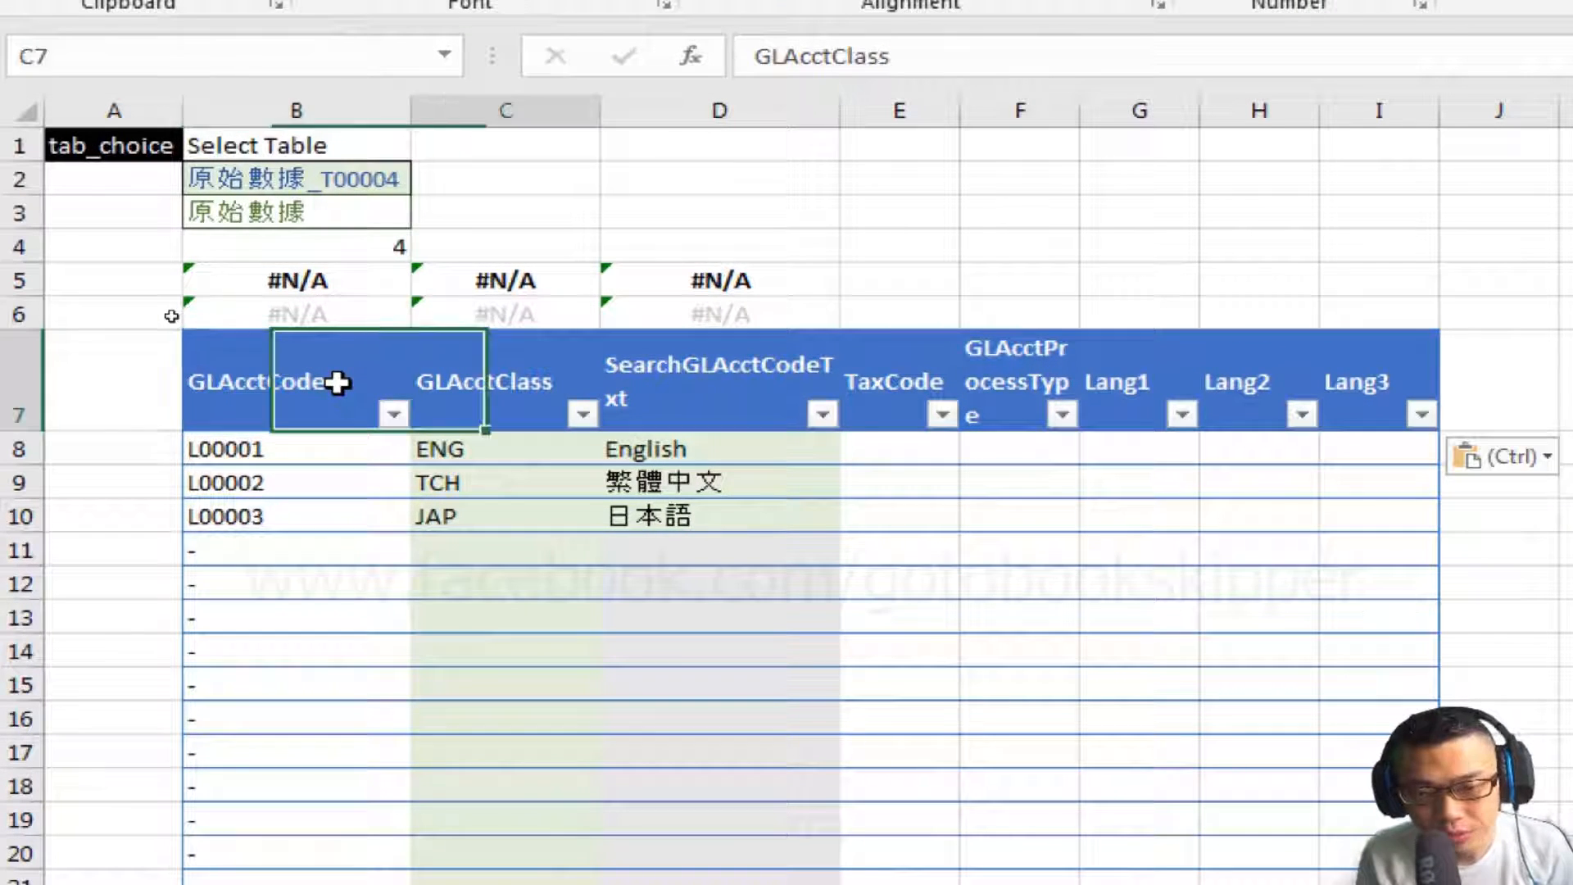
{"action": "key", "text": "Right"}
{"action": "key", "text": "Left"}
{"action": "key", "text": "Left"}
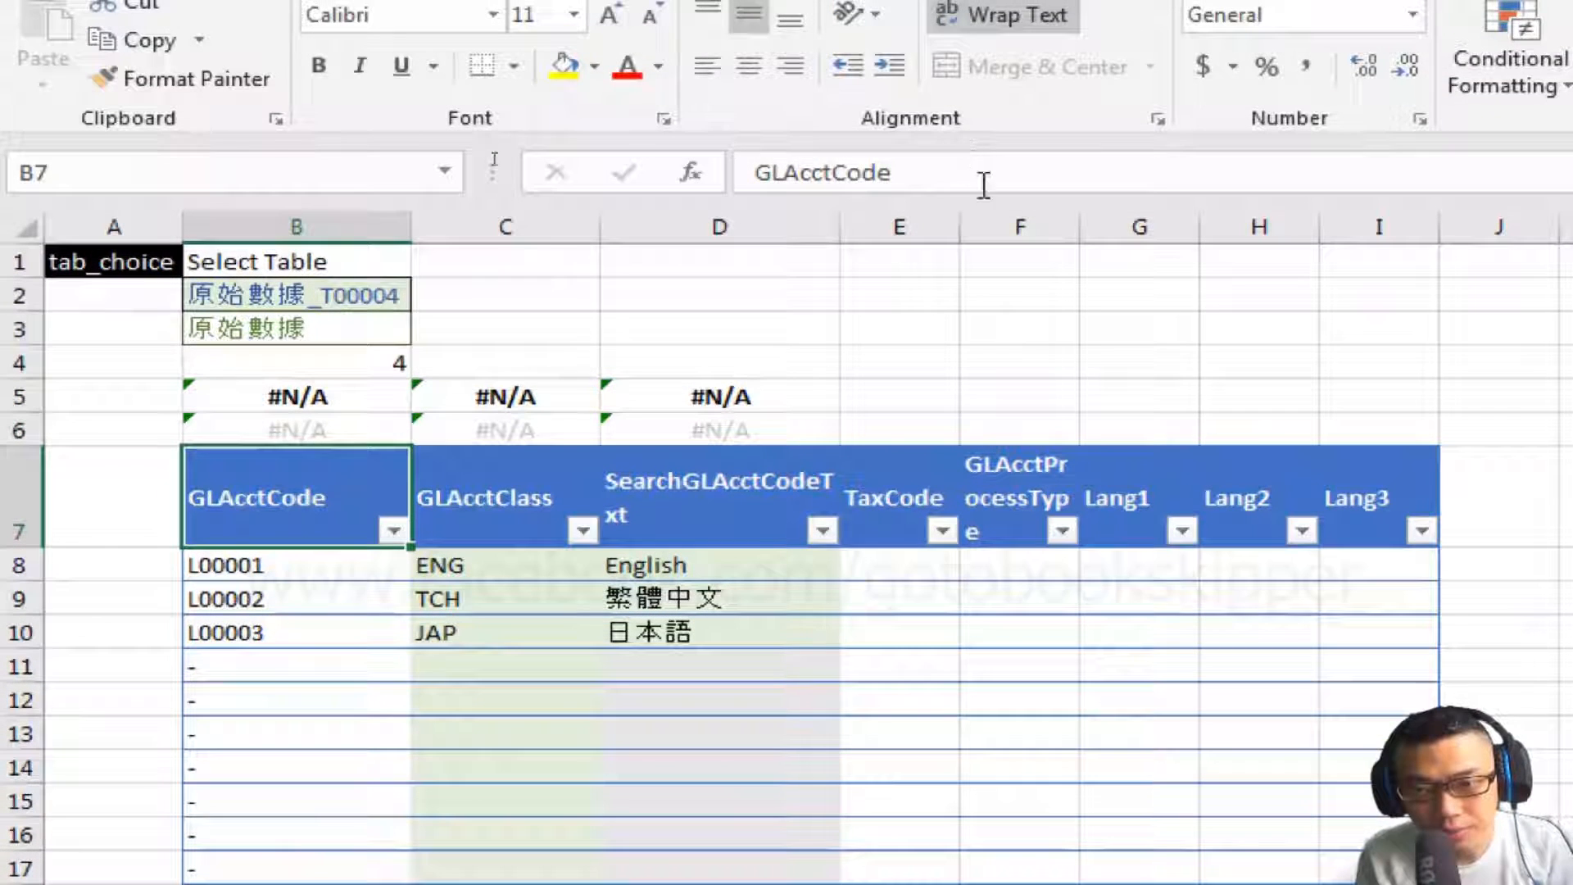
{"action": "left_click_drag", "start_coordinate": [980, 63], "coordinate": [544, 59]}
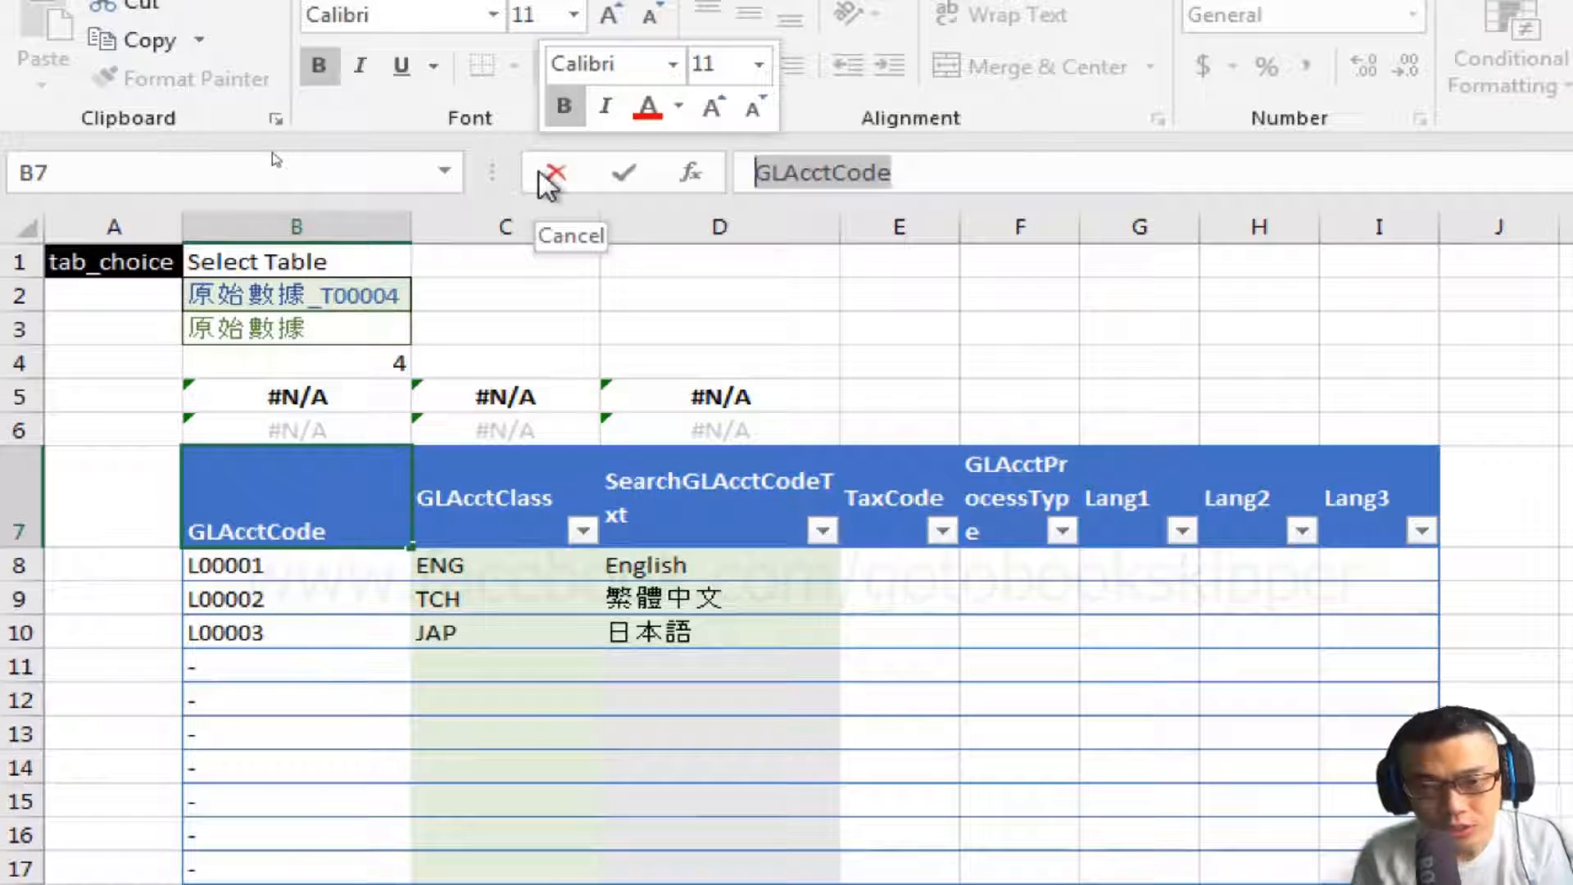
{"action": "type", "text": "gl_a"}
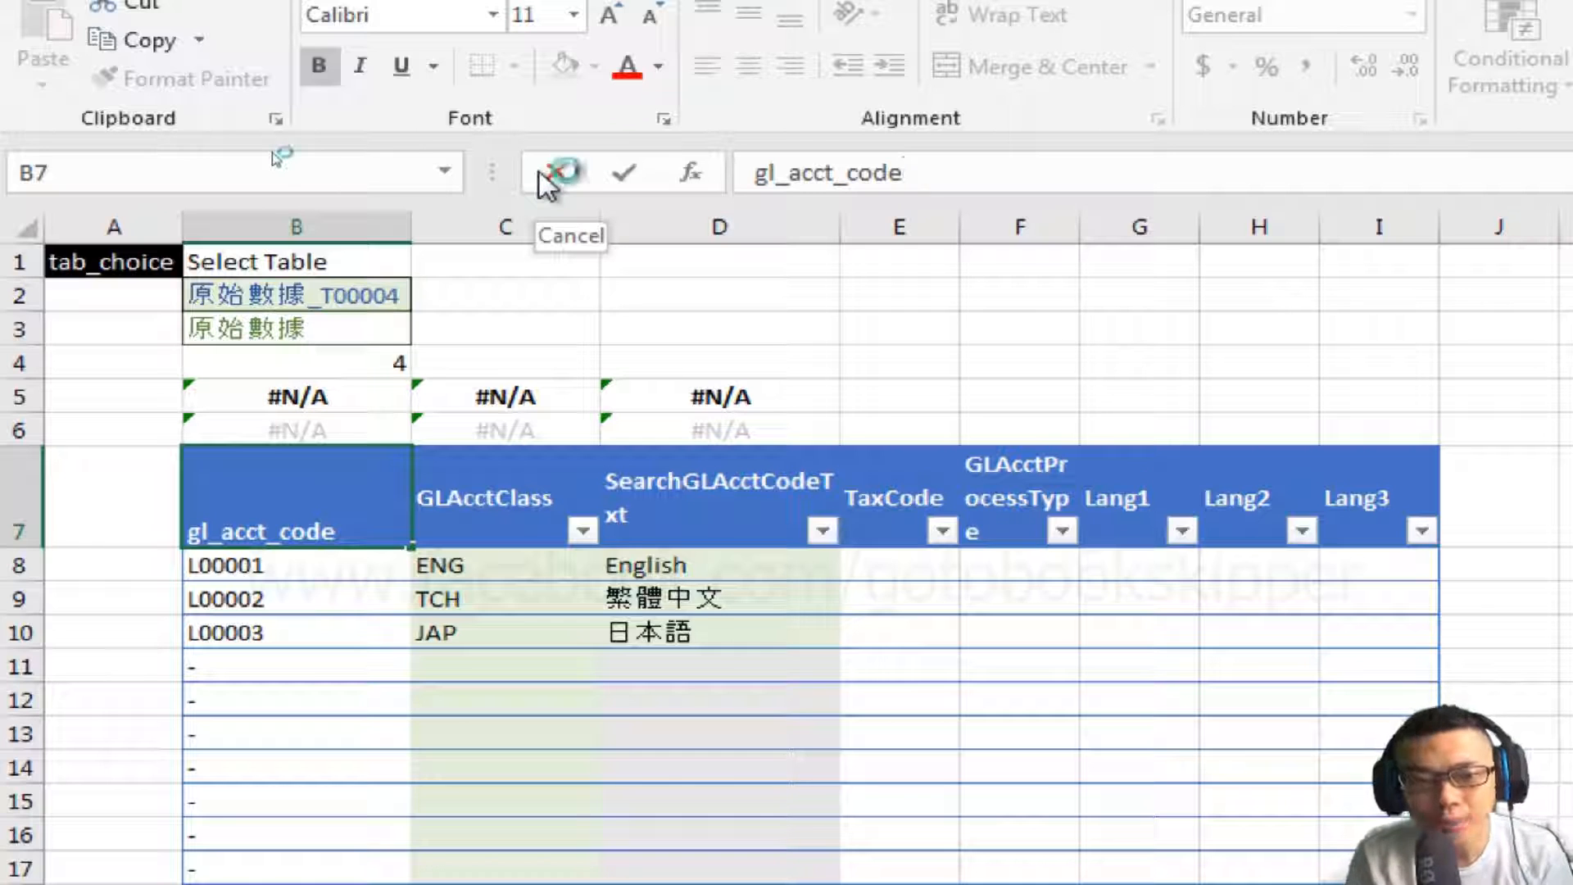
{"action": "left_click", "coordinate": [543, 175]}
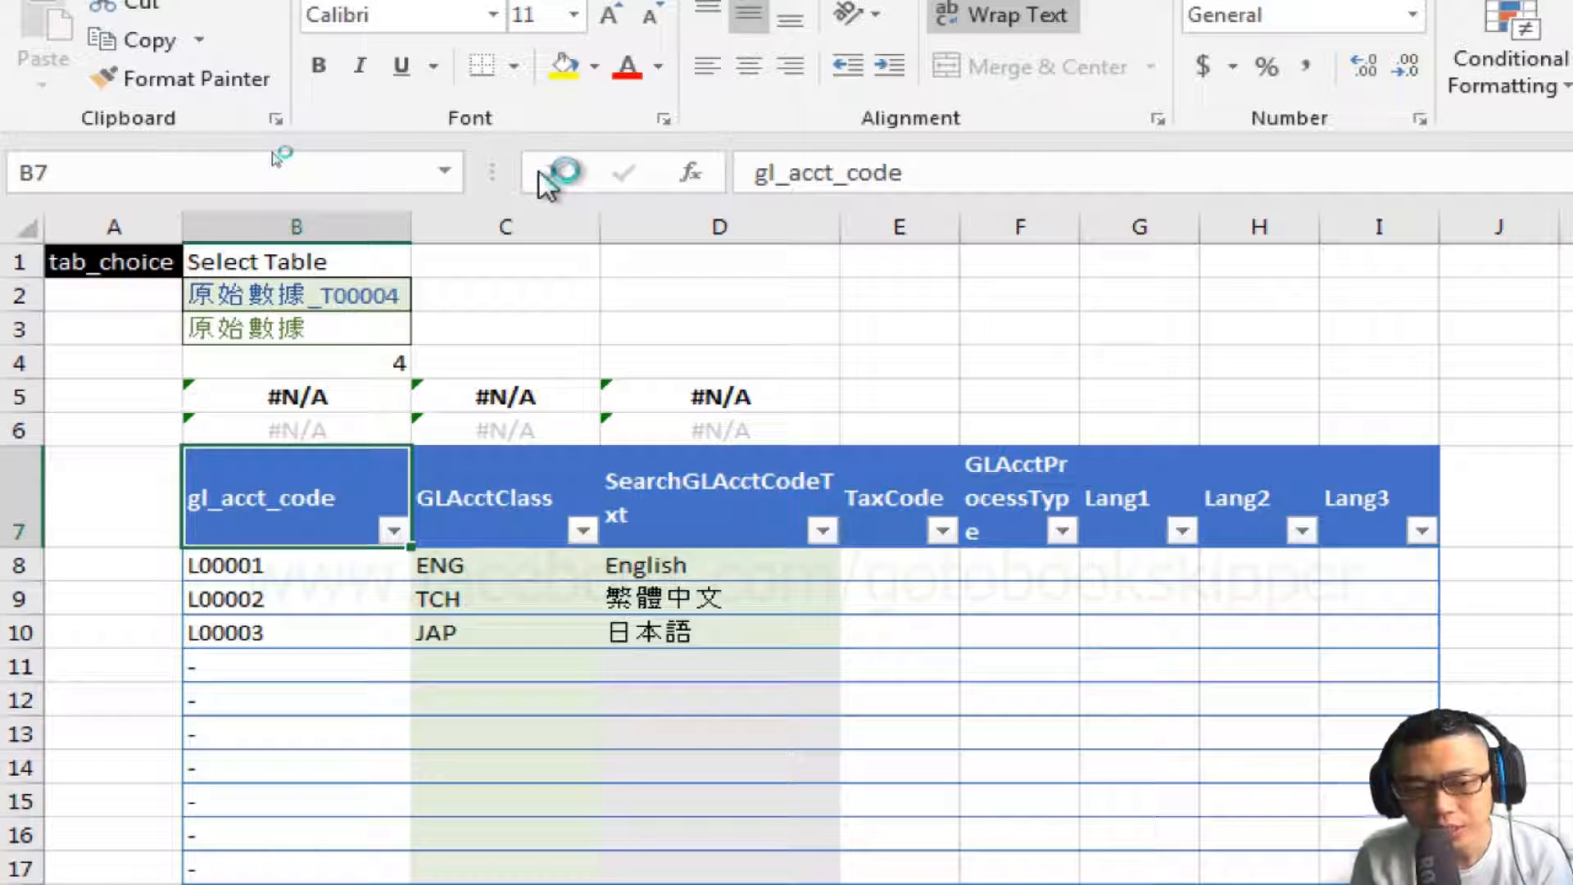
Rename the GLAcctClass header in C7 to gl_acct_class
{"action": "key", "text": "Right"}
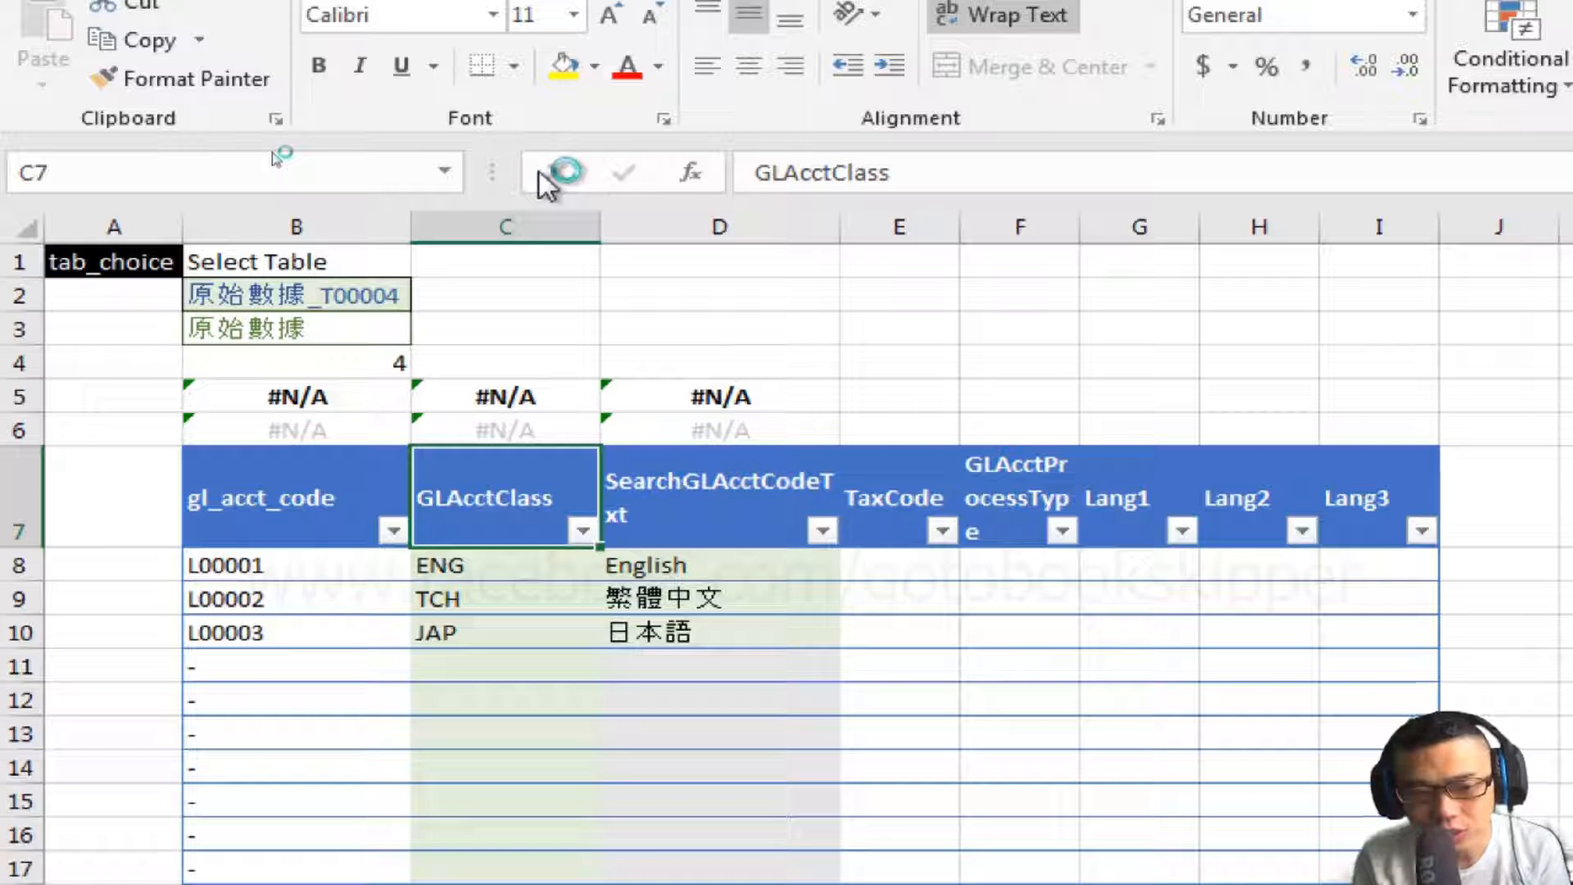
{"action": "type", "text": "gl_a"}
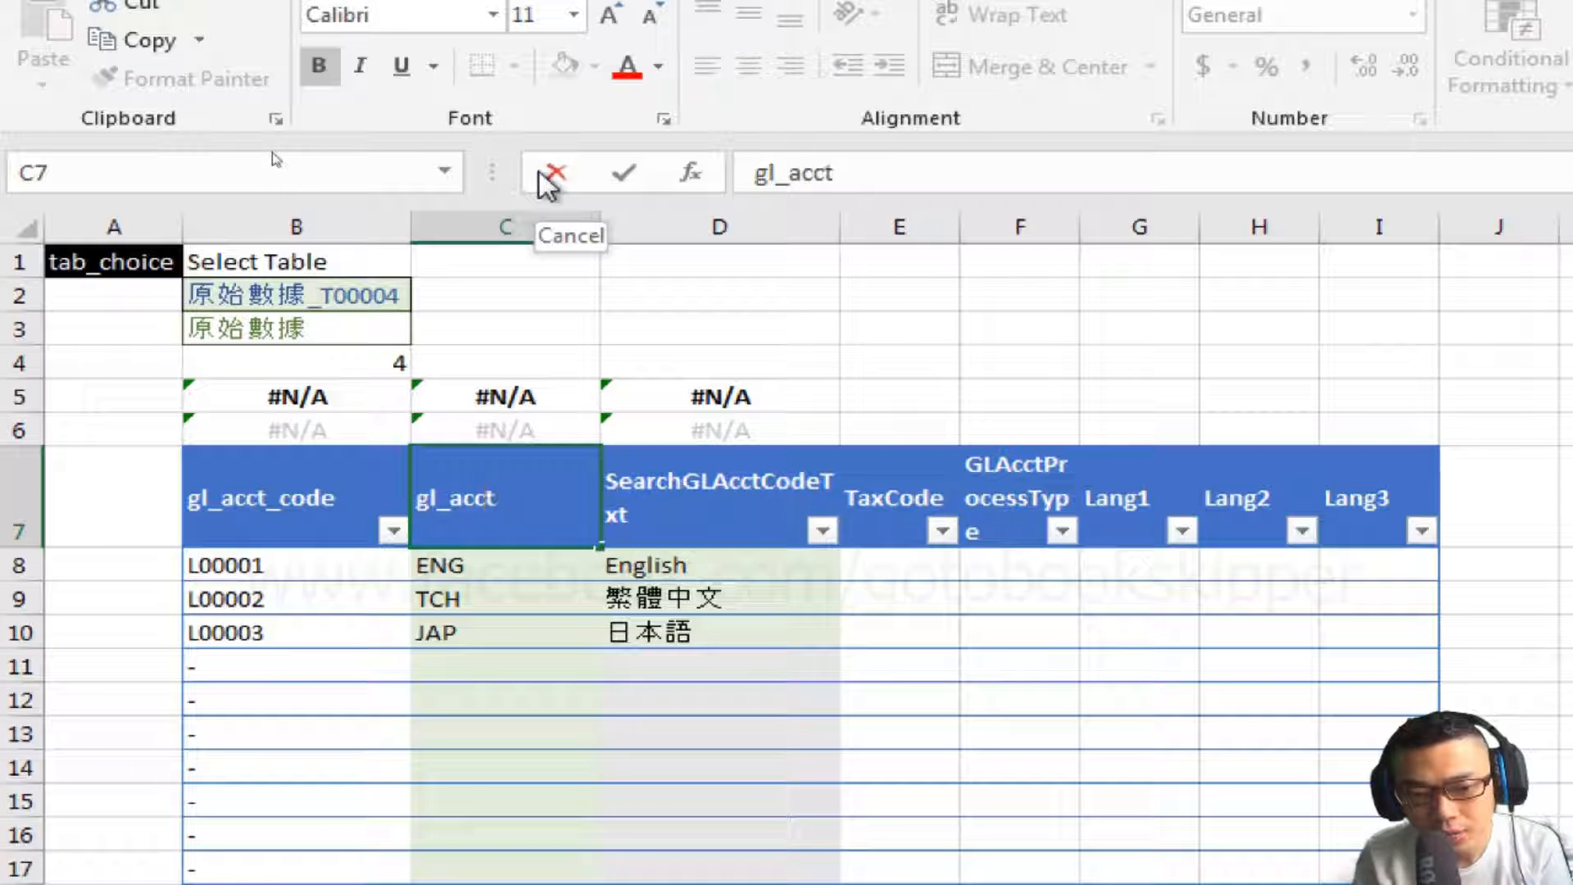
{"action": "key", "text": "Right"}
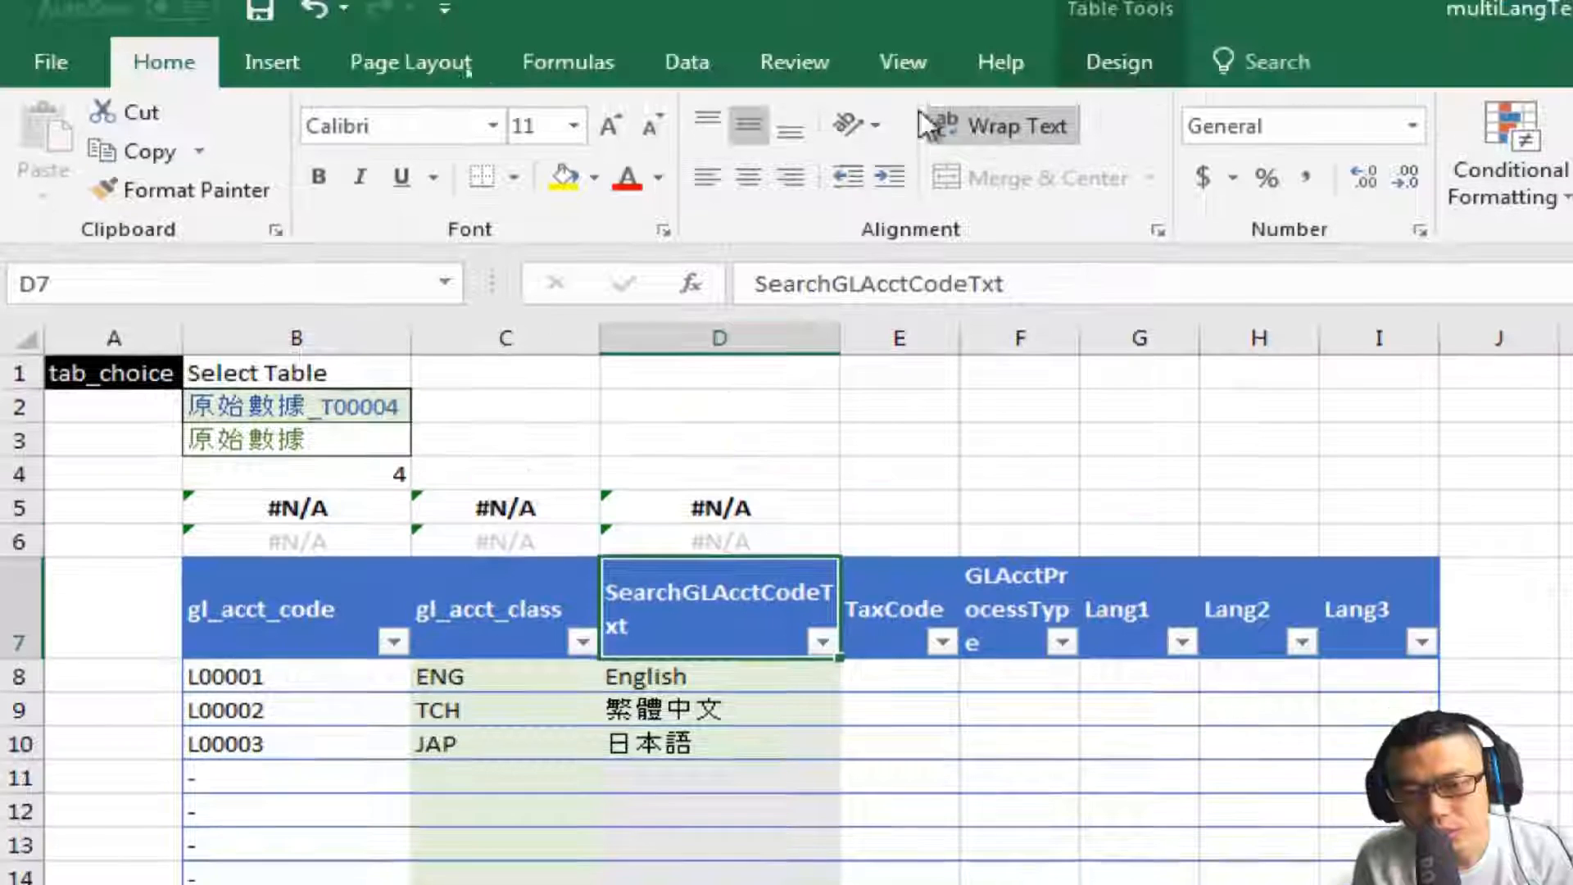
Rename the SearchGLAcctCodeTxt header in D7 to search_gl_acct_code_txt
{"action": "left_click", "coordinate": [773, 279]}
{"action": "key", "text": "BackSpace"}
{"action": "type", "text": "s"}
{"action": "key", "text": "Right"}
{"action": "key", "text": "Right"}
{"action": "key", "text": "Right"}
{"action": "key", "text": "Right"}
{"action": "key", "text": "Right"}
{"action": "type", "text": "_"}
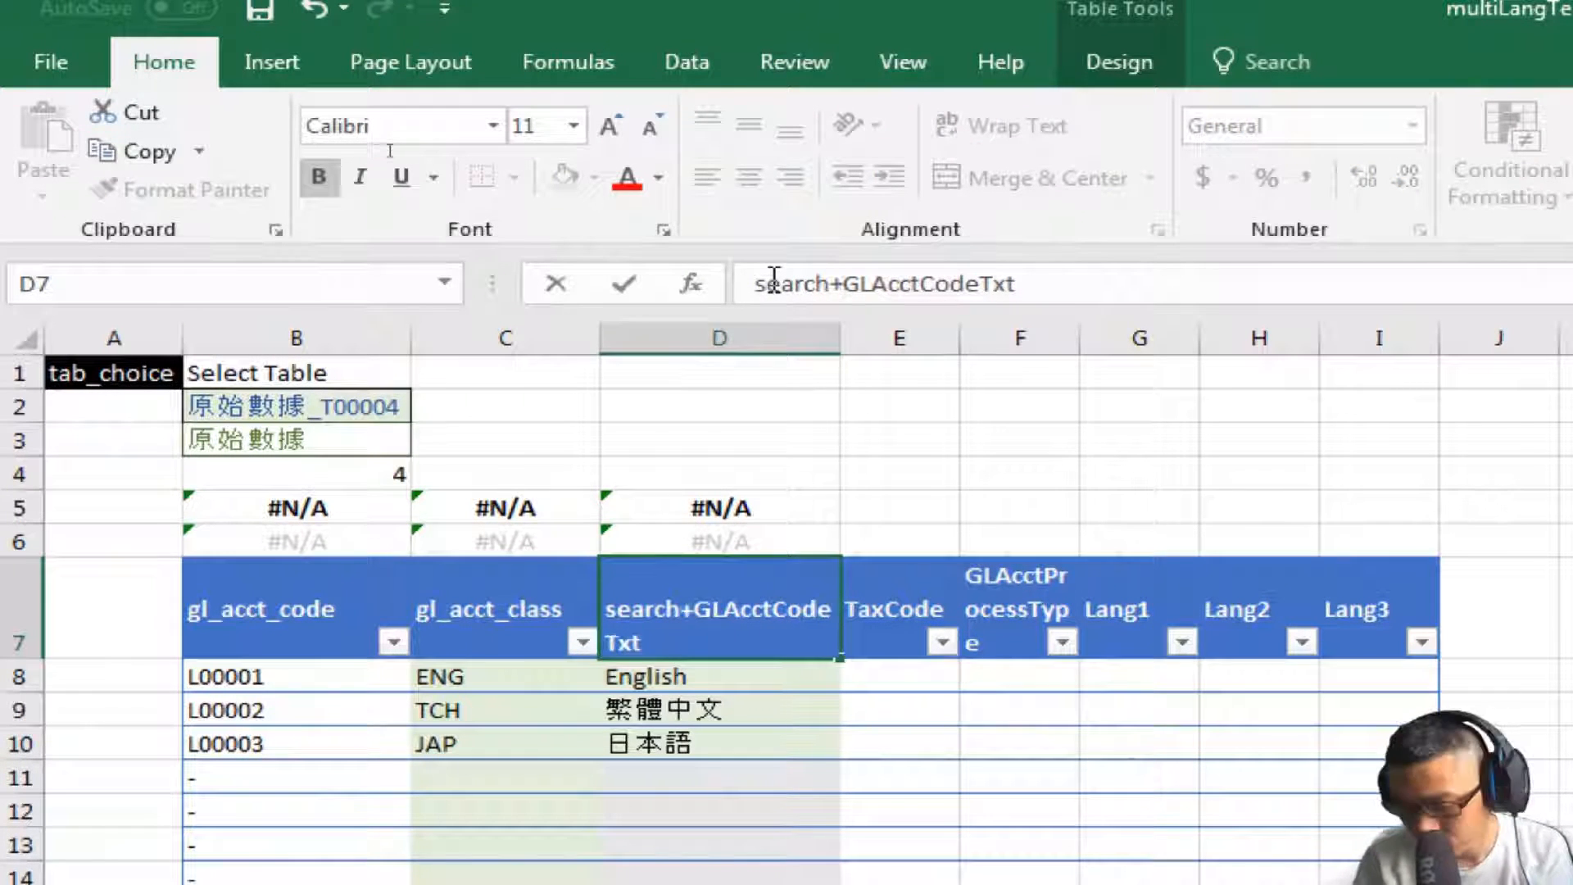
{"action": "key", "text": "Delete"}
{"action": "key", "text": "Delete"}
{"action": "type", "text": "gl_"}
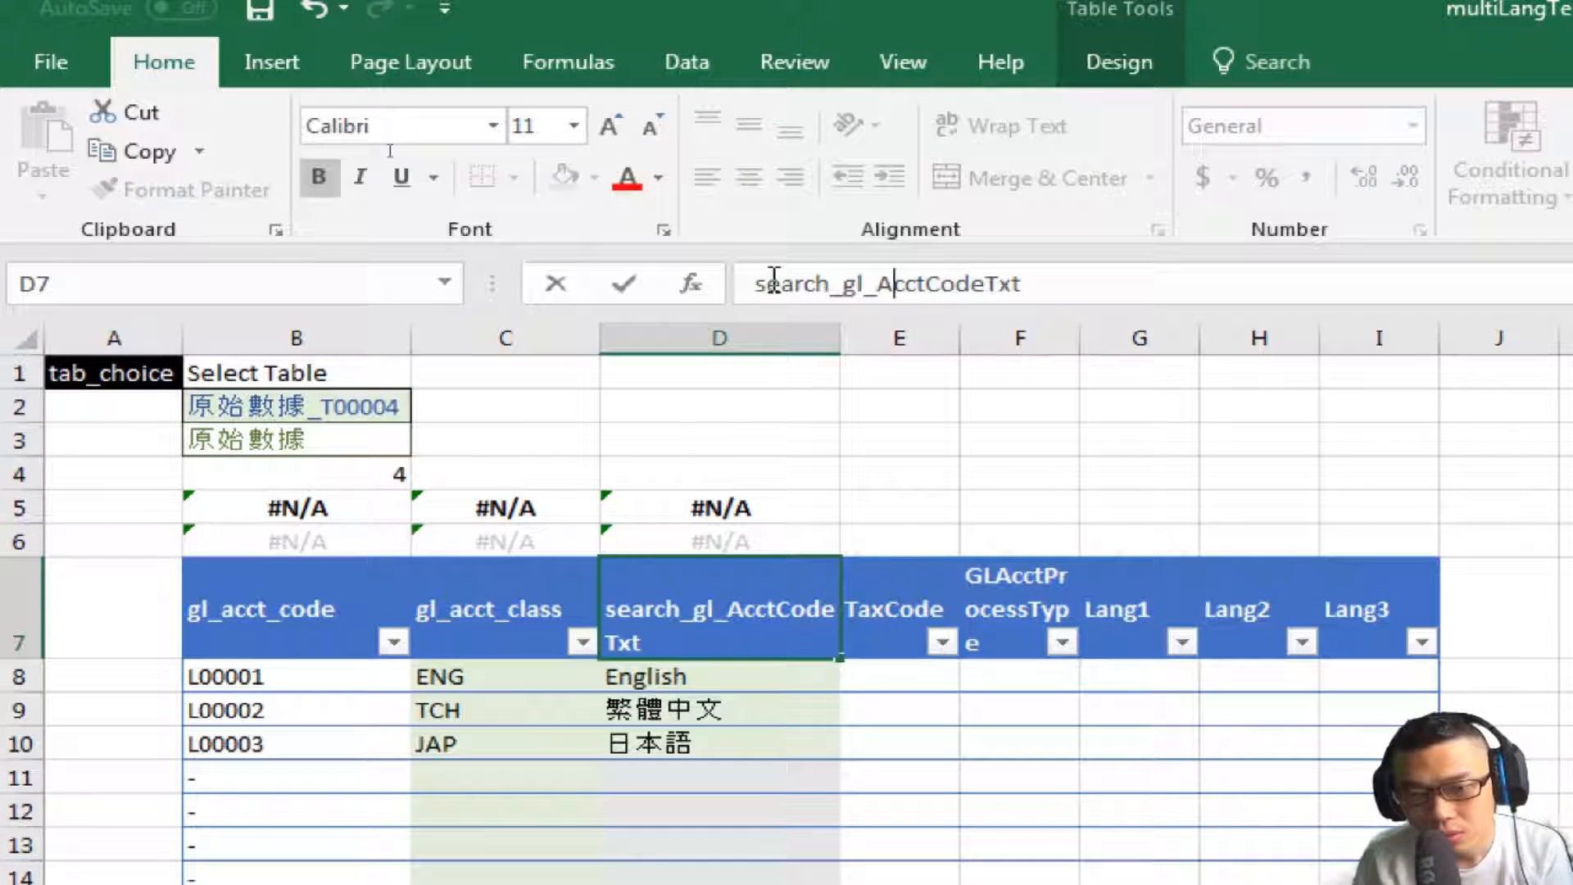
{"action": "key", "text": "Right"}
{"action": "key", "text": "BackSpace"}
{"action": "type", "text": "a"}
{"action": "key", "text": "Right"}
{"action": "key", "text": "Right"}
{"action": "key", "text": "Right"}
{"action": "key", "text": "Right"}
{"action": "key", "text": "BackSpace"}
{"action": "type", "text": "_c"}
{"action": "key", "text": "Right"}
{"action": "key", "text": "Right"}
{"action": "key", "text": "Right"}
{"action": "type", "text": "_"}
{"action": "key", "text": "Right"}
{"action": "key", "text": "BackSpace"}
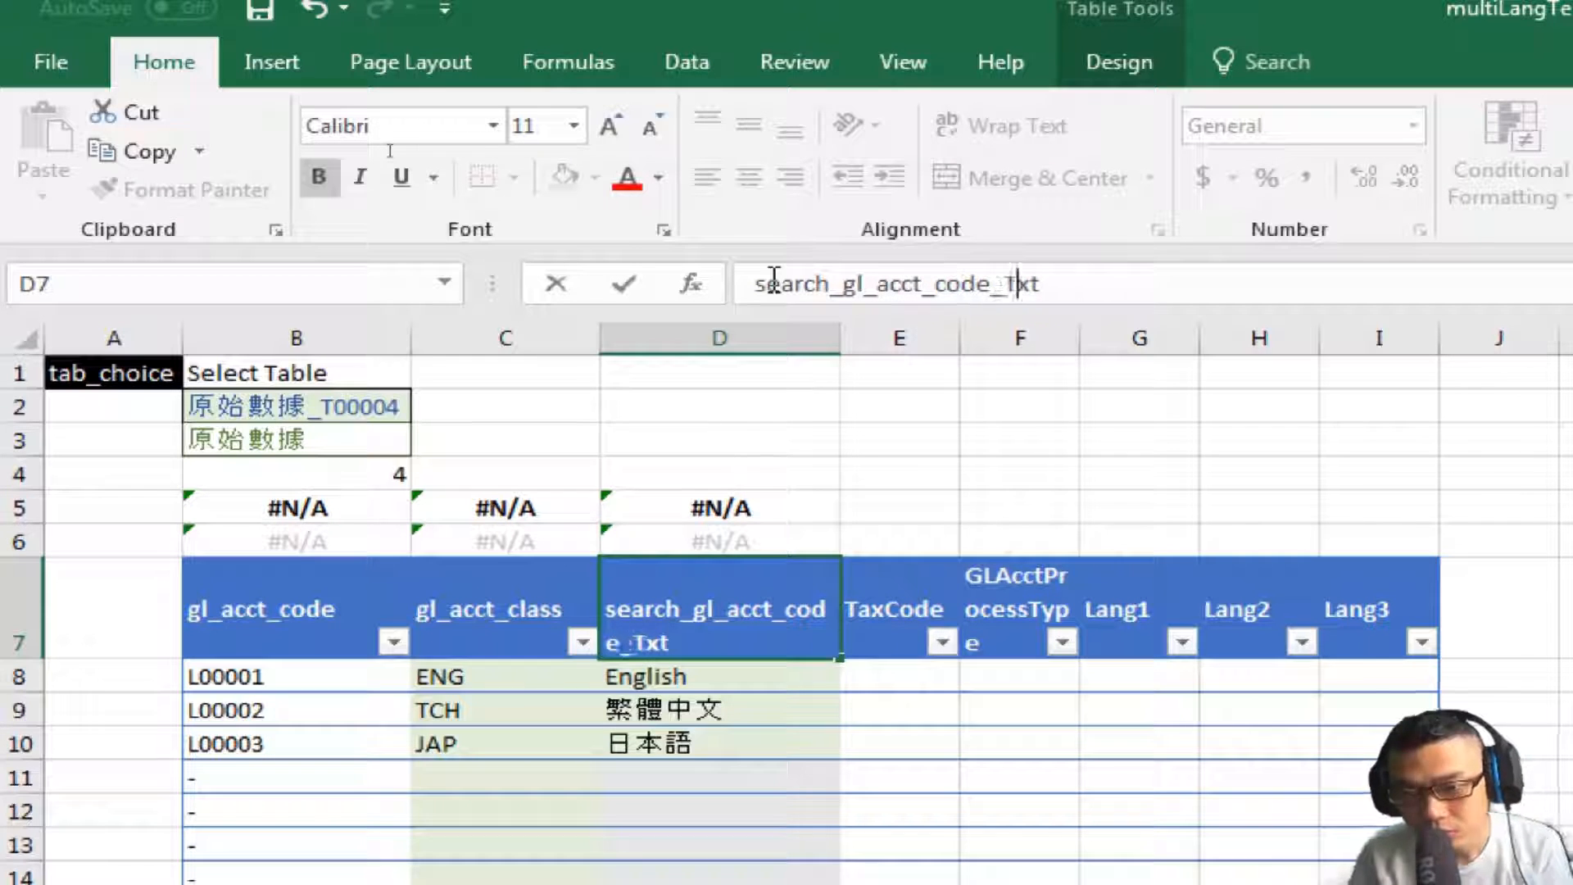
{"action": "type", "text": "t"}
{"action": "key", "text": "Return"}
{"action": "key", "text": "Return"}
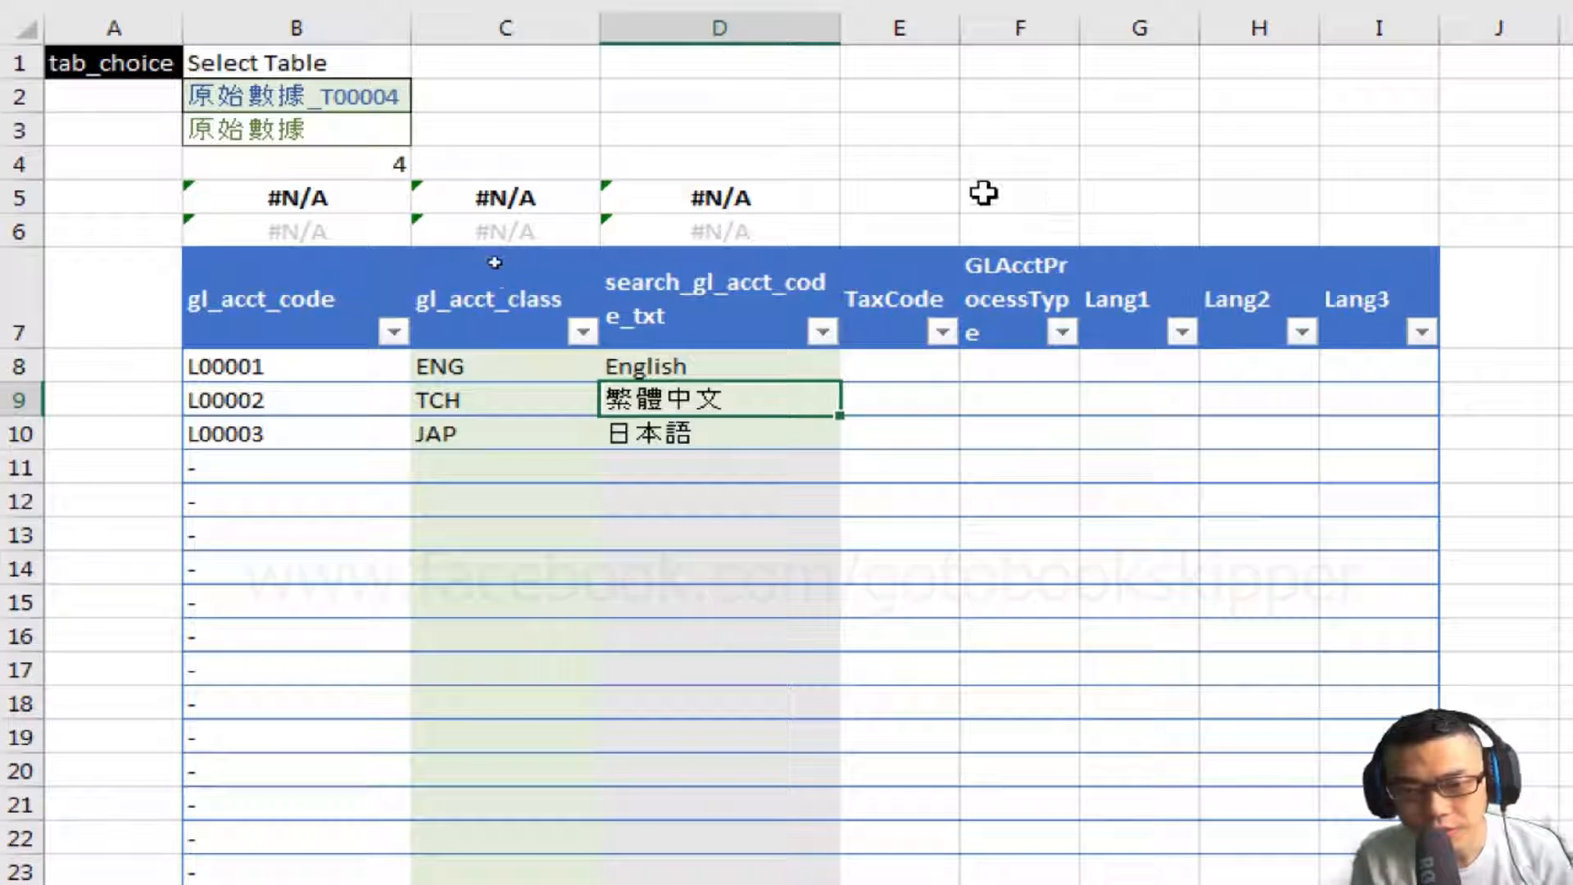
Copy the label and code formulas in D5:D6 across columns E to I above the remaining table headers
{"action": "key", "text": "ctrl+Up"}
{"action": "key", "text": "shift+Down"}
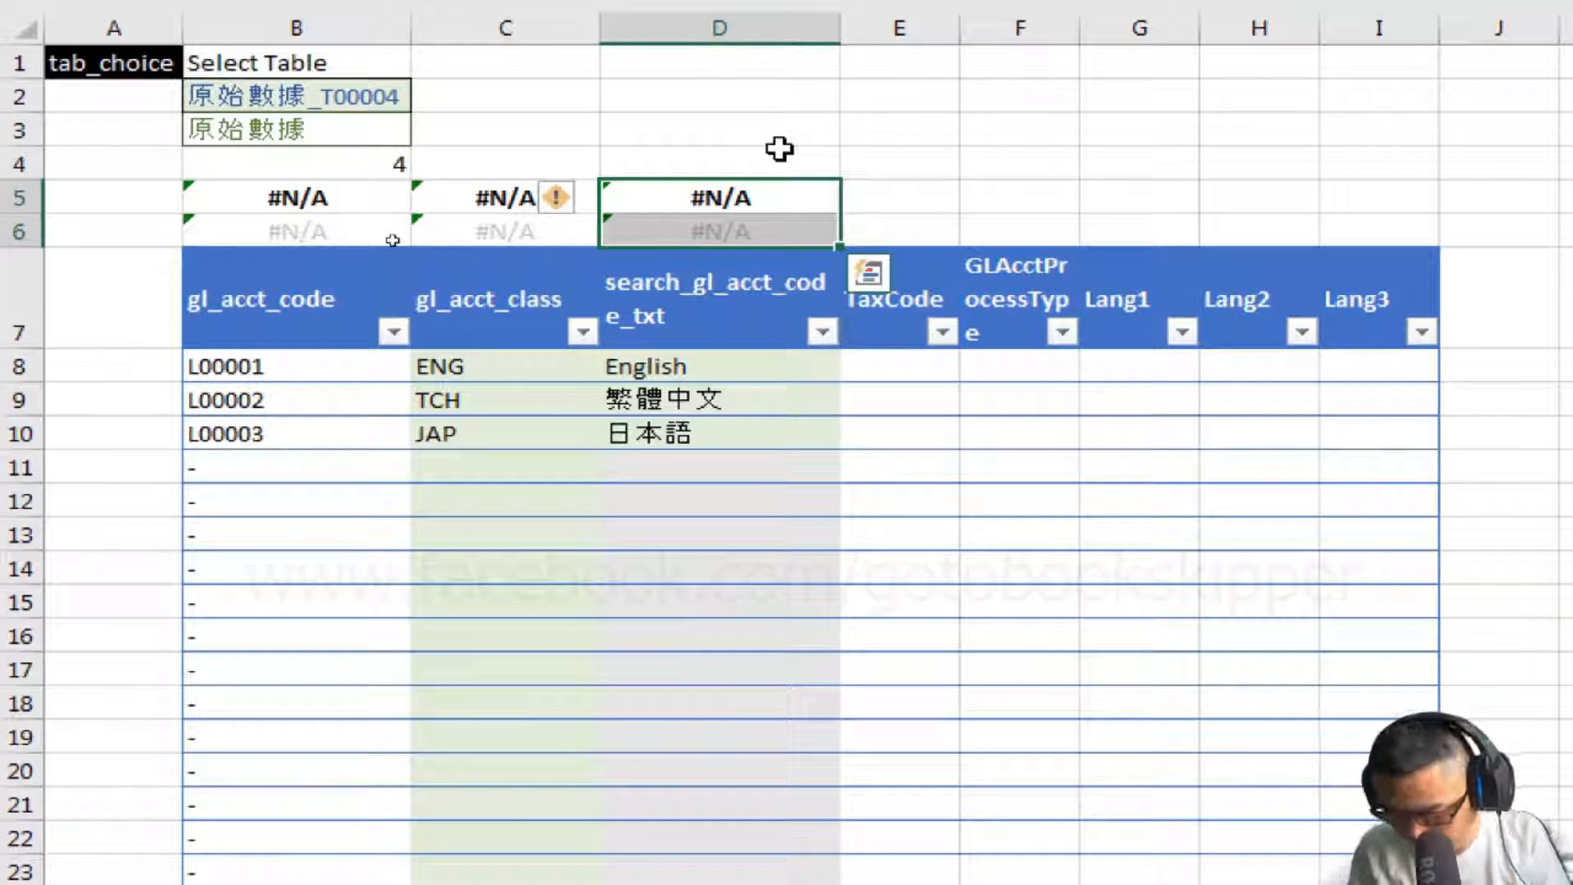
{"action": "key", "text": "ctrl+c"}
{"action": "key", "text": "shift+Right"}
{"action": "key", "text": "shift+Right"}
{"action": "key", "text": "shift+Right"}
{"action": "key", "text": "shift+Right"}
{"action": "key", "text": "shift+Right"}
{"action": "key", "text": "ctrl+v"}
{"action": "key", "text": "Escape"}
Rename the Lang1 header in G7 to L00001
{"action": "key", "text": "Down"}
{"action": "key", "text": "Down"}
{"action": "key", "text": "Right"}
{"action": "key", "text": "Right"}
{"action": "key", "text": "Right"}
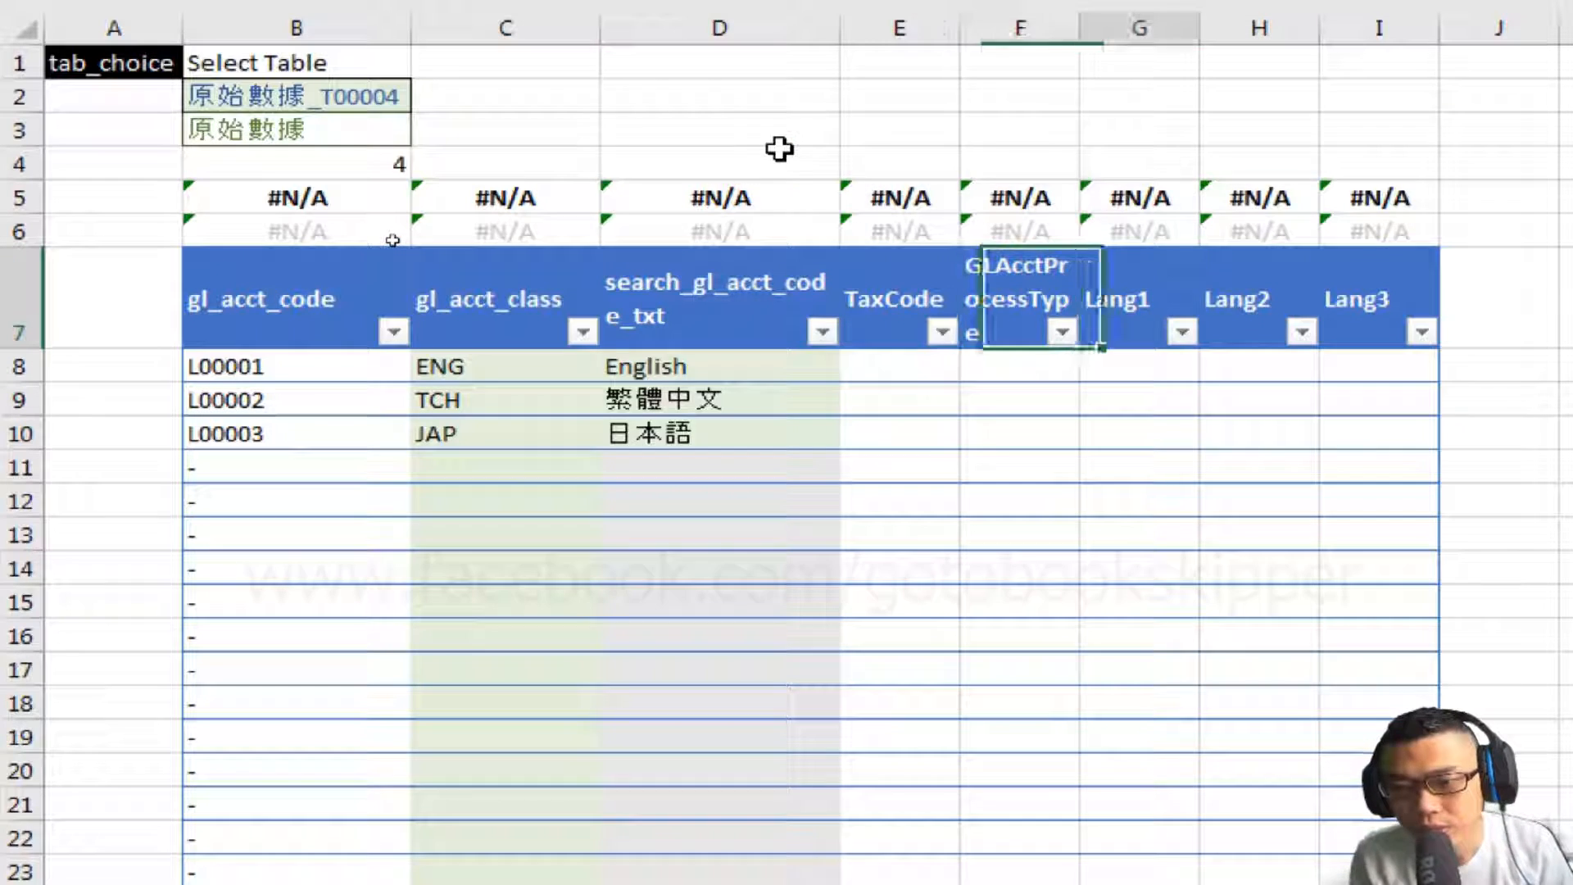
{"action": "key", "text": "Right"}
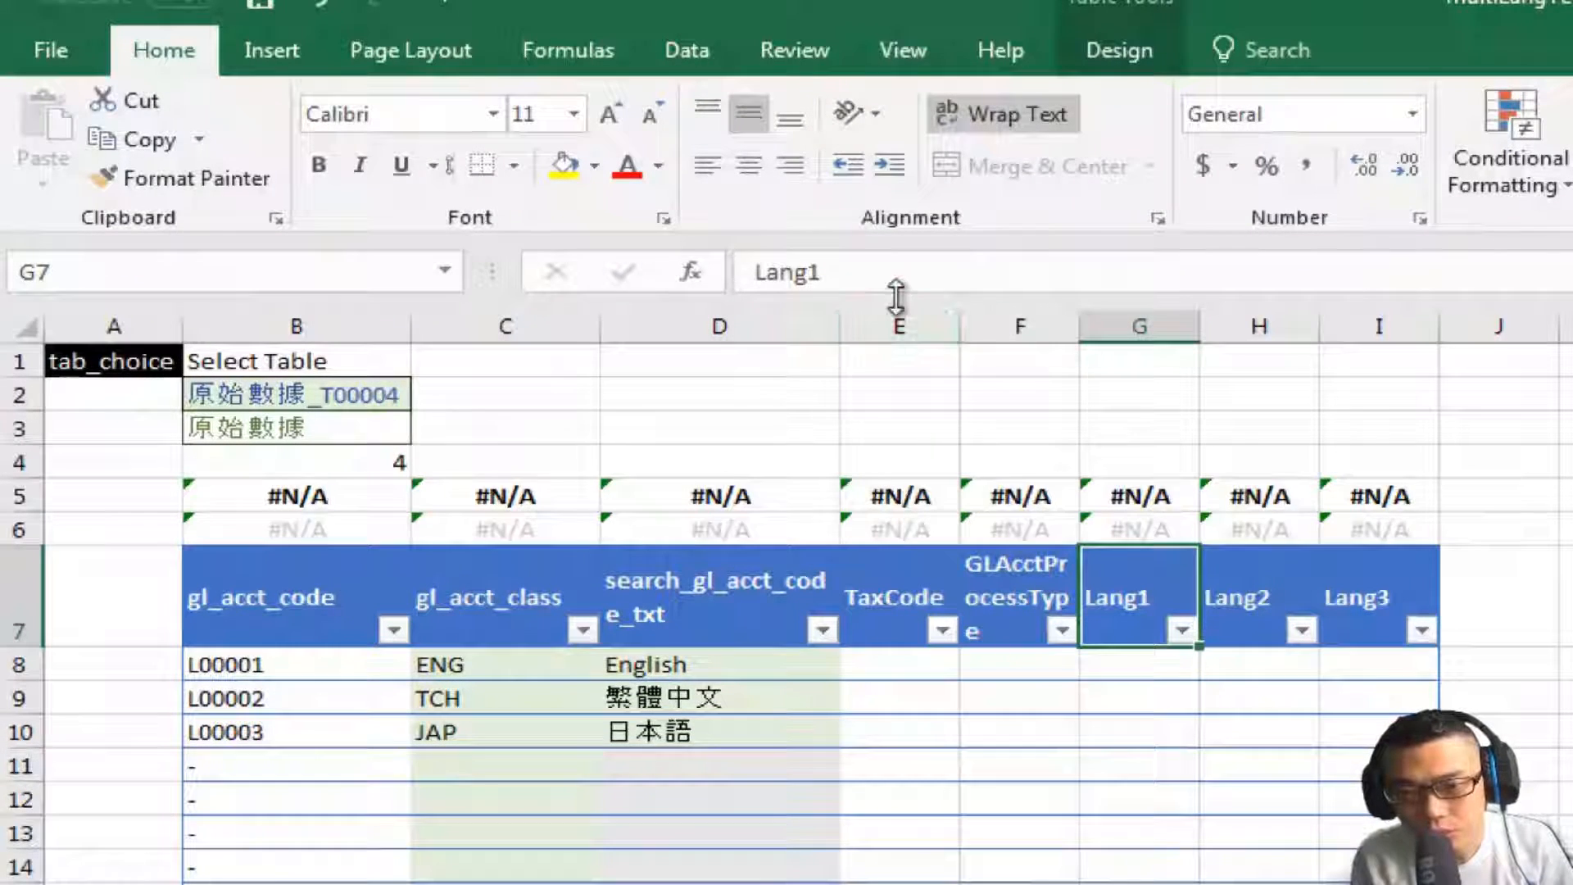
{"action": "left_click", "coordinate": [878, 279]}
{"action": "key", "text": "BackSpace"}
{"action": "type", "text": "001"}
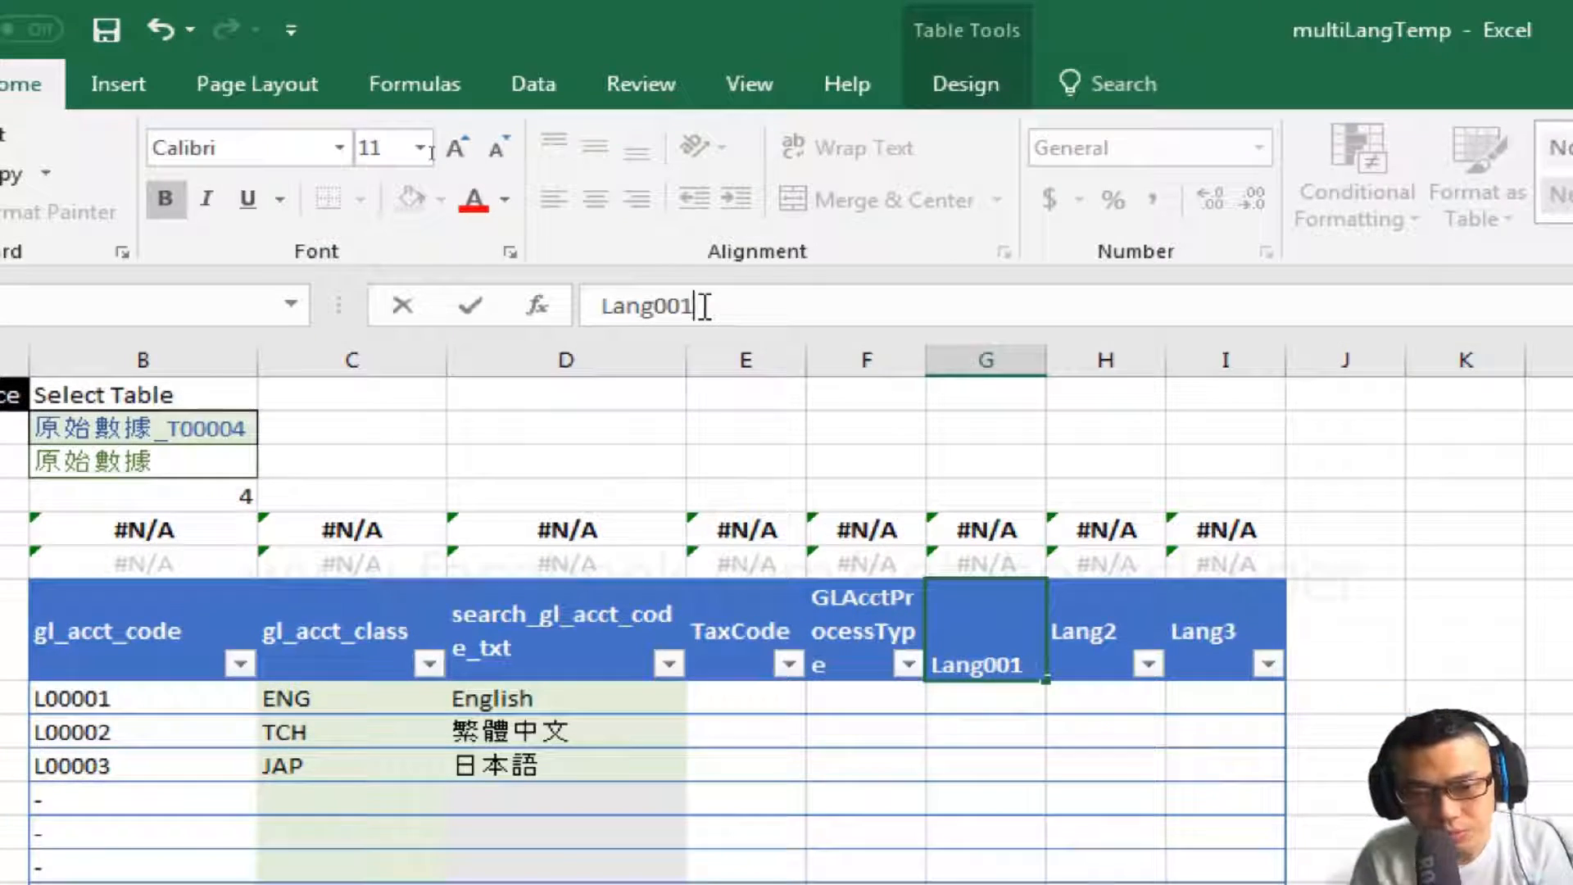
{"action": "type", "text": "00"}
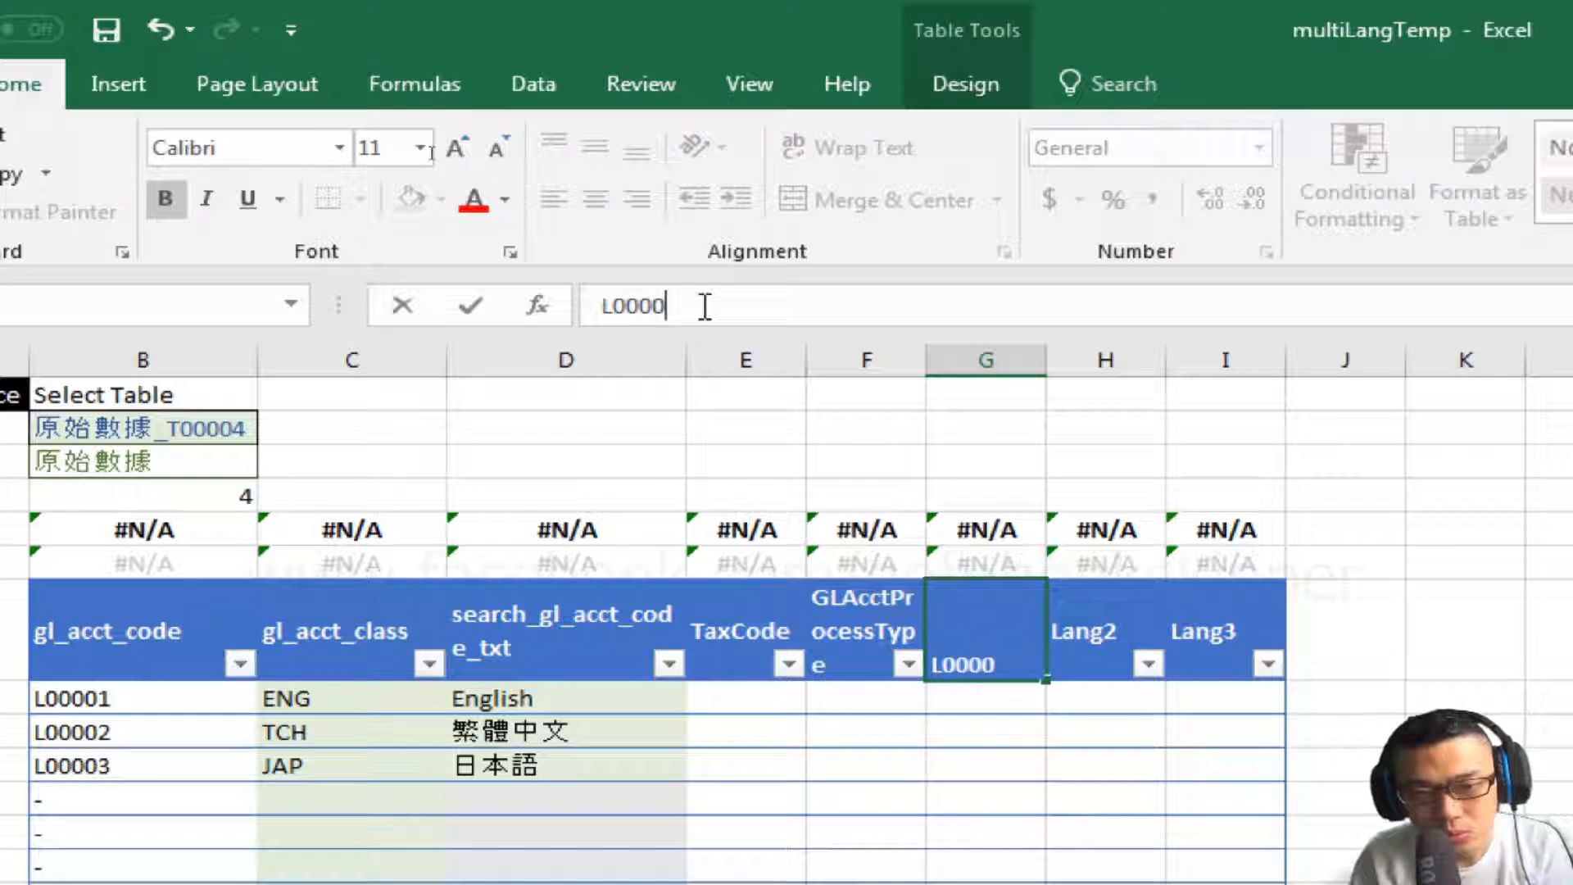
{"action": "key", "text": "ctrl+Return"}
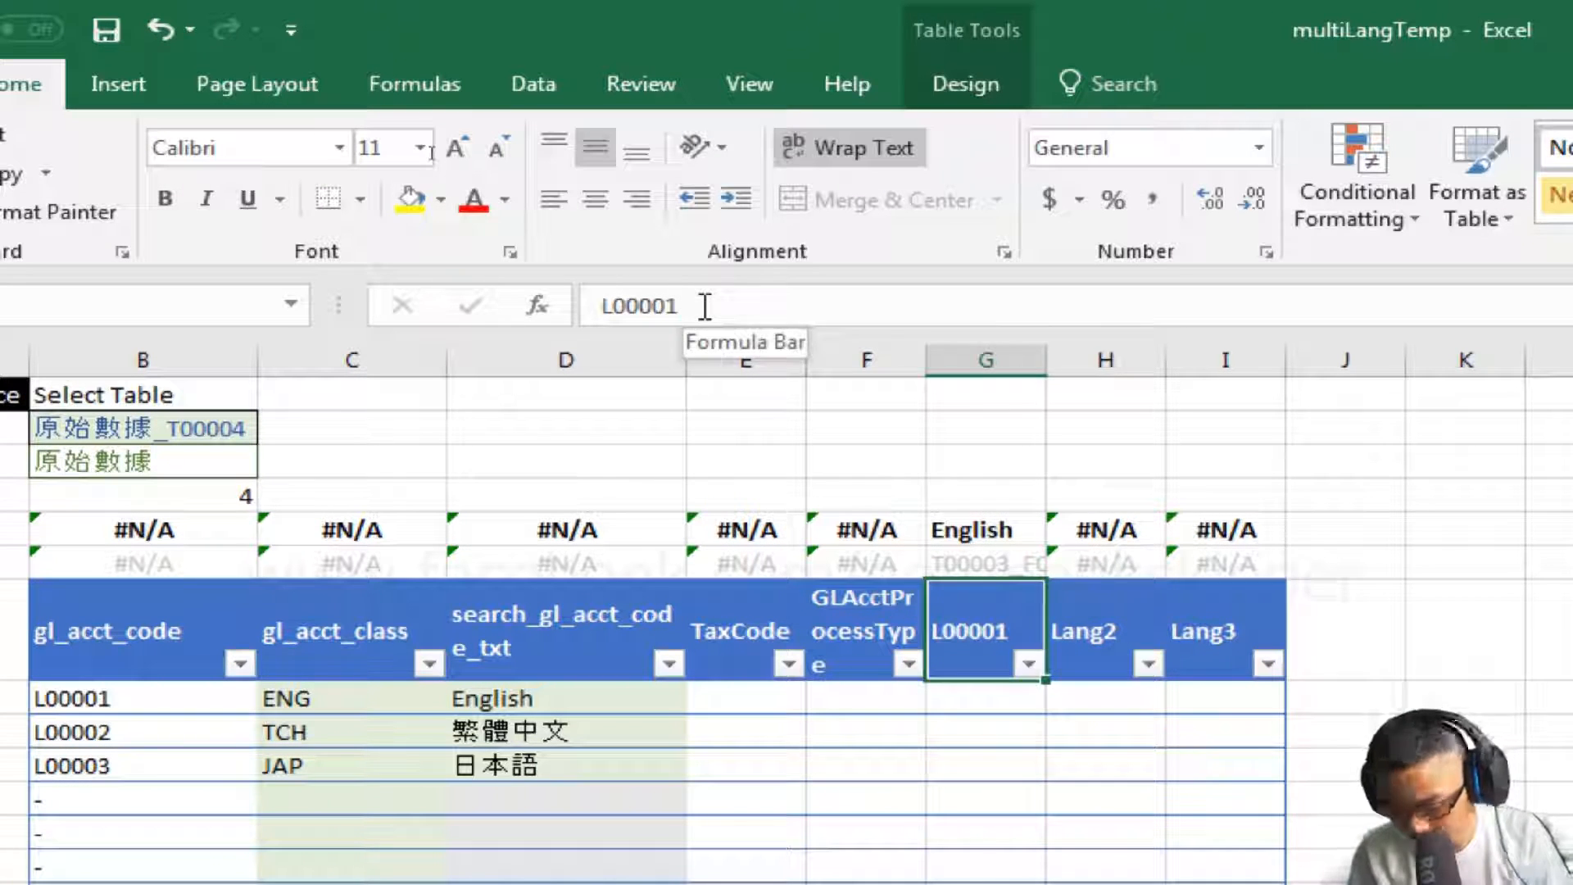
Copy the L00001 header over the Lang2 and Lang3 headers and correct the one in H7 to L00002
{"action": "key", "text": "ctrl+c"}
{"action": "key", "text": "shift+Right"}
{"action": "key", "text": "shift+Right"}
{"action": "key", "text": "ctrl+v"}
{"action": "key", "text": "Right"}
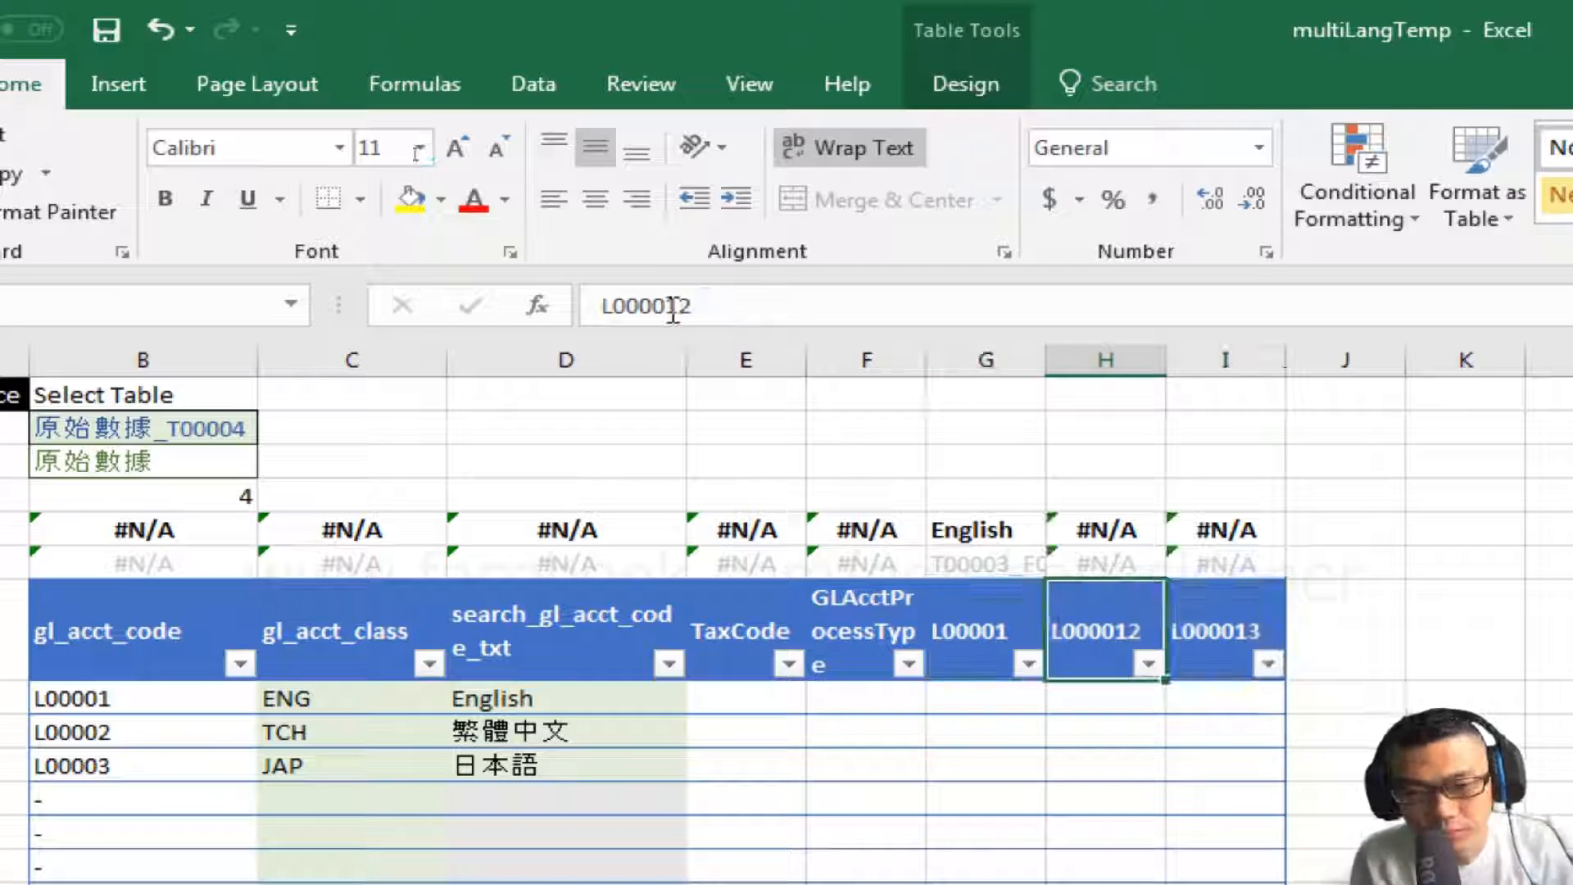
{"action": "left_click", "coordinate": [678, 306]}
{"action": "key", "text": "BackSpace"}
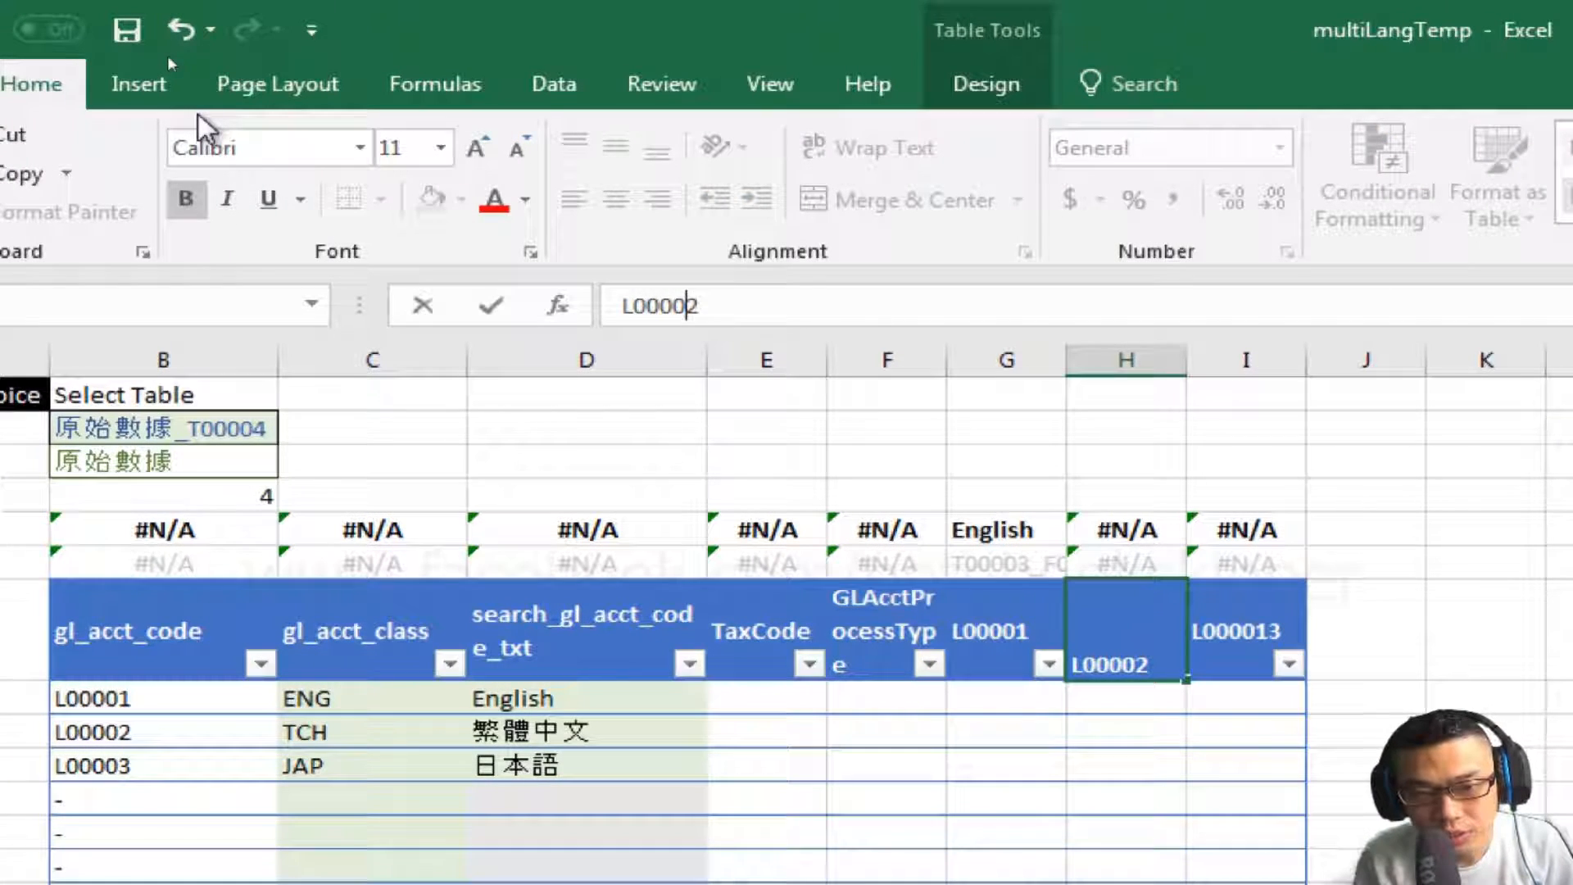
{"action": "key", "text": "ctrl+Return"}
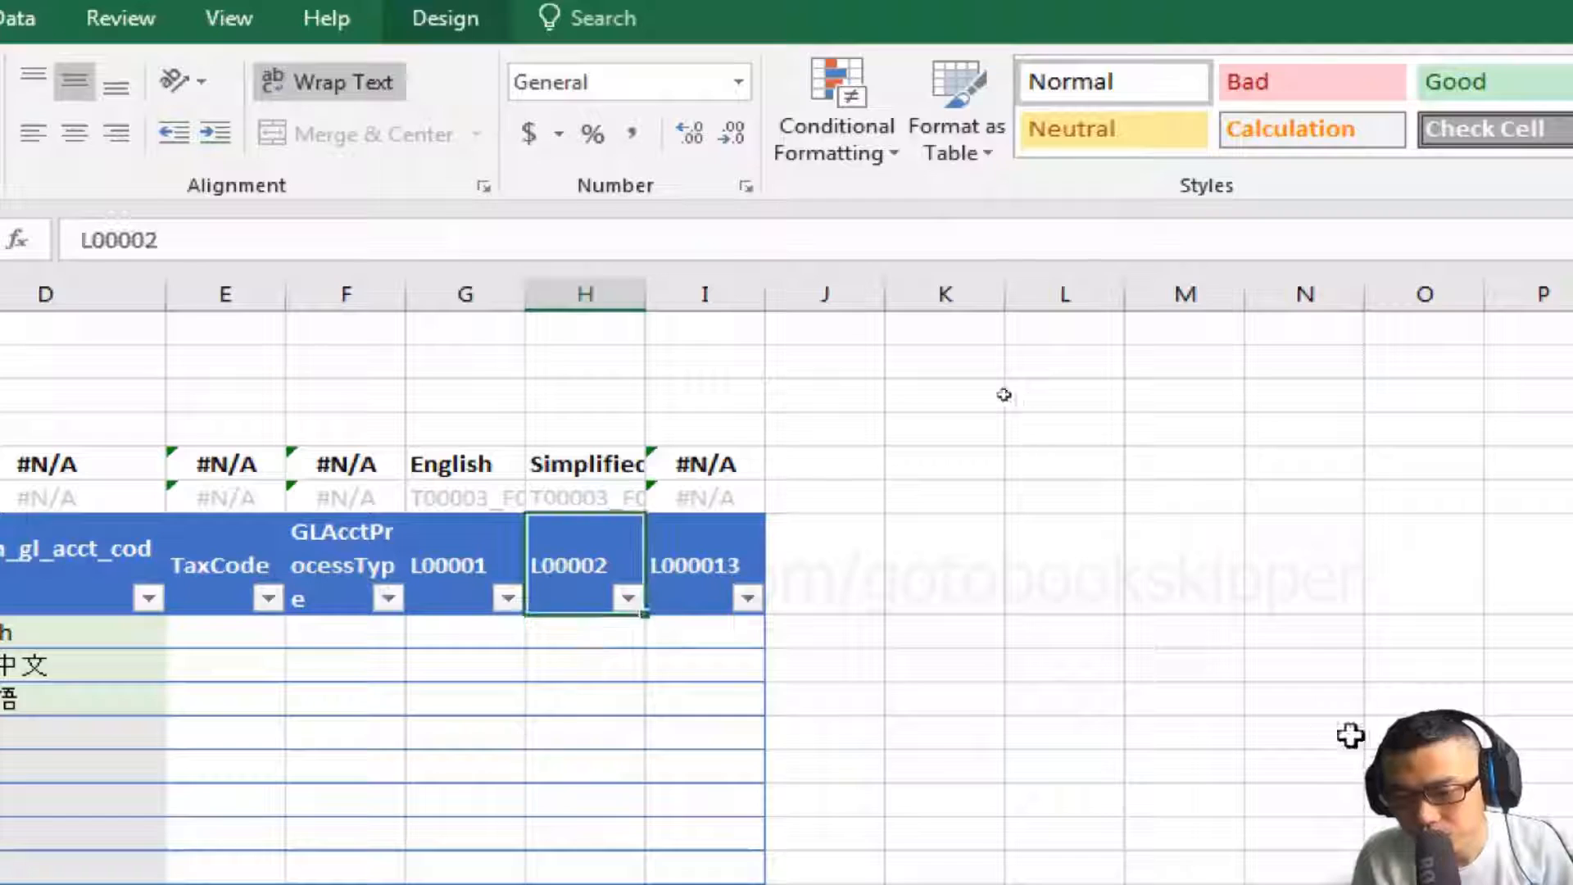
Correct the header in I7 to L00003 and AutoFit the width of column H
{"action": "key", "text": "Right"}
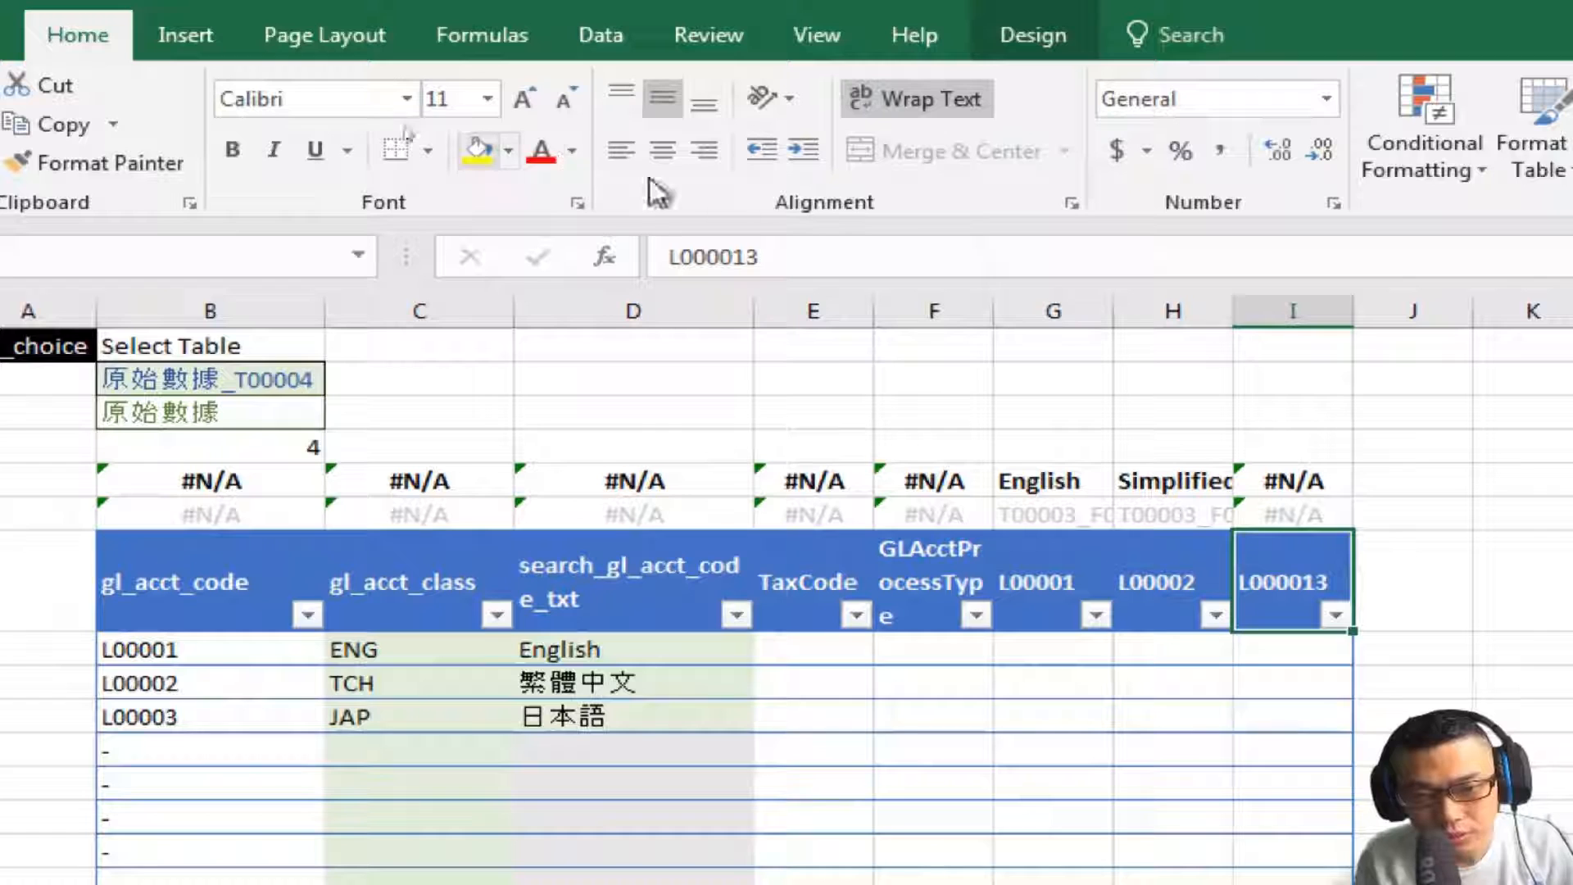
{"action": "left_click", "coordinate": [790, 257]}
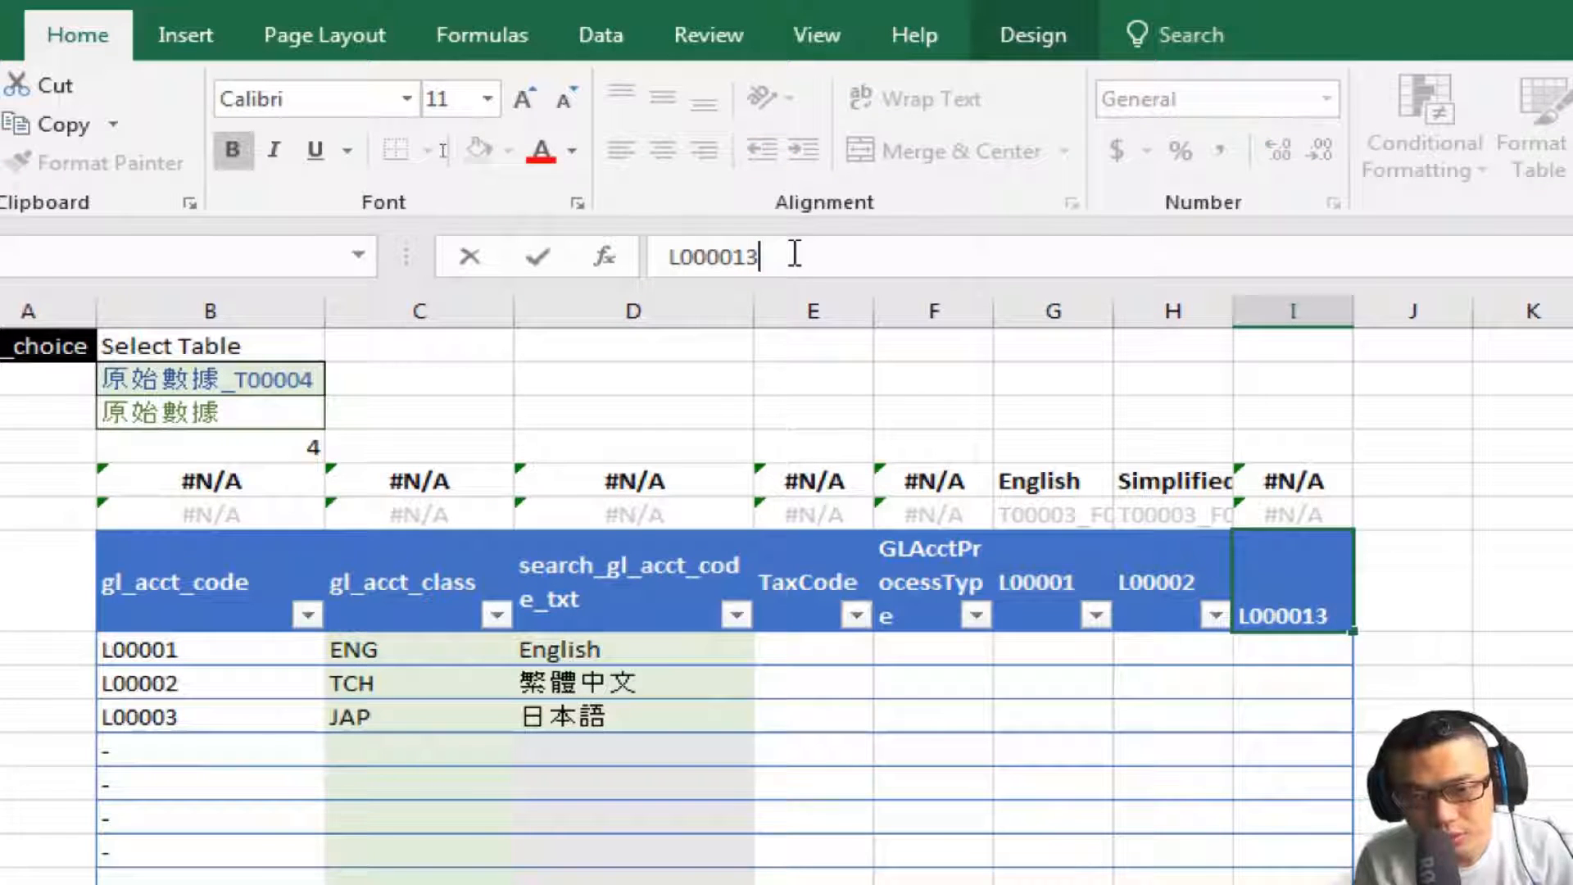
{"action": "key", "text": "Left"}
{"action": "key", "text": "BackSpace"}
{"action": "key", "text": "ctrl+Return"}
{"action": "double_click", "coordinate": [1234, 311]}
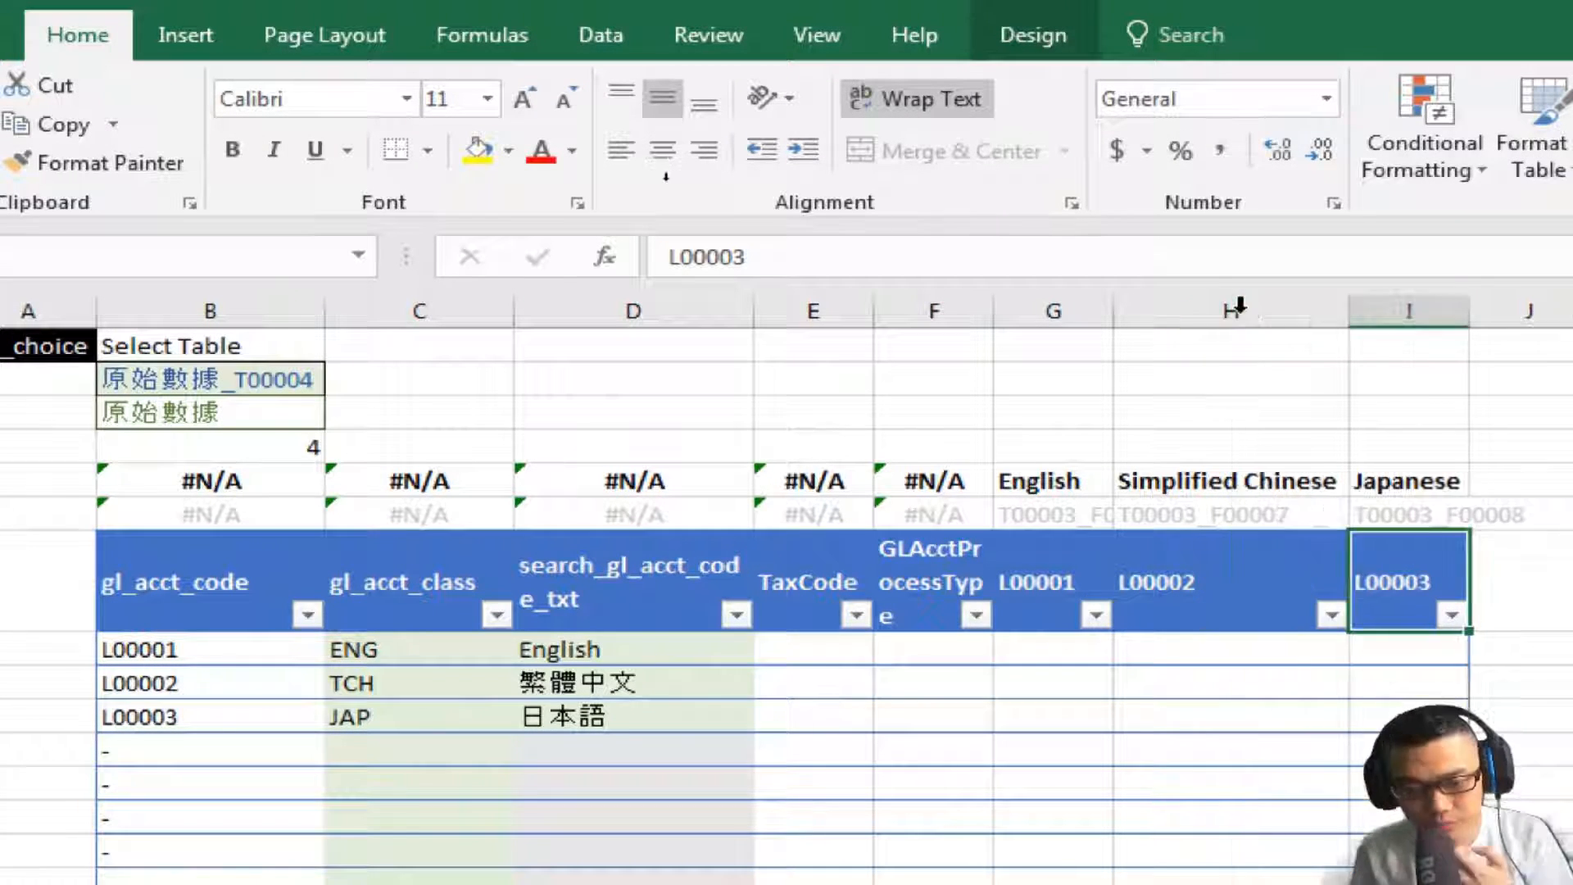
Rename the TaxCode header in E7 to tax_code
{"action": "key", "text": "Left"}
{"action": "key", "text": "Left"}
{"action": "key", "text": "Left"}
{"action": "key", "text": "Left"}
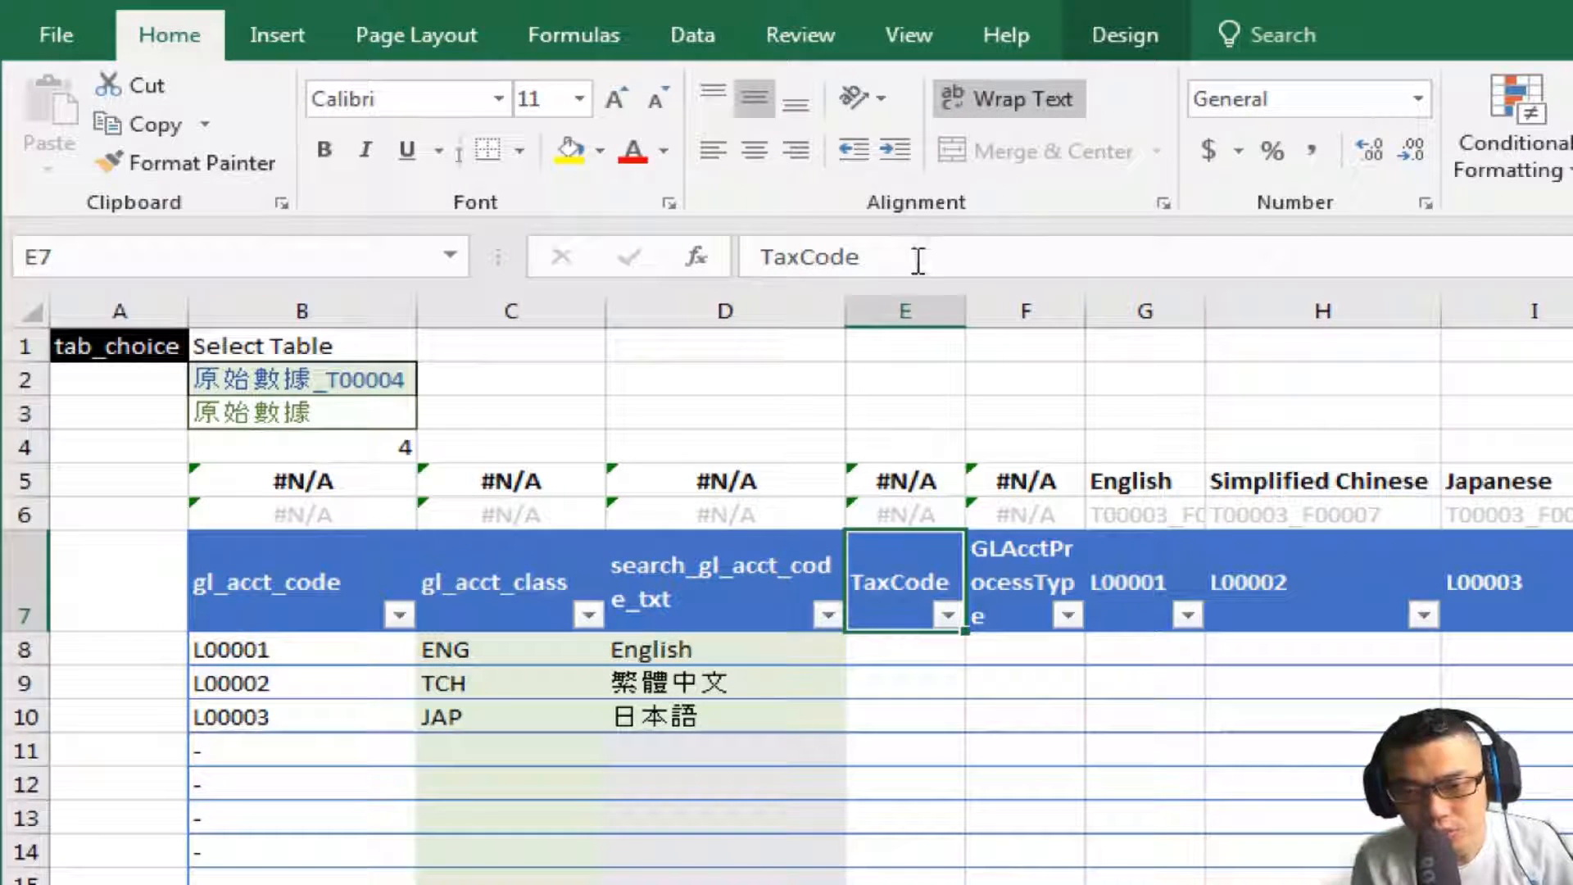
{"action": "double_click", "coordinate": [916, 257]}
{"action": "type", "text": "tax_code"}
{"action": "key", "text": "Return"}
{"action": "key", "text": "Up"}
Rename the GLAcctProcessType header in F7 to gl_acct_process_type
{"action": "key", "text": "Right"}
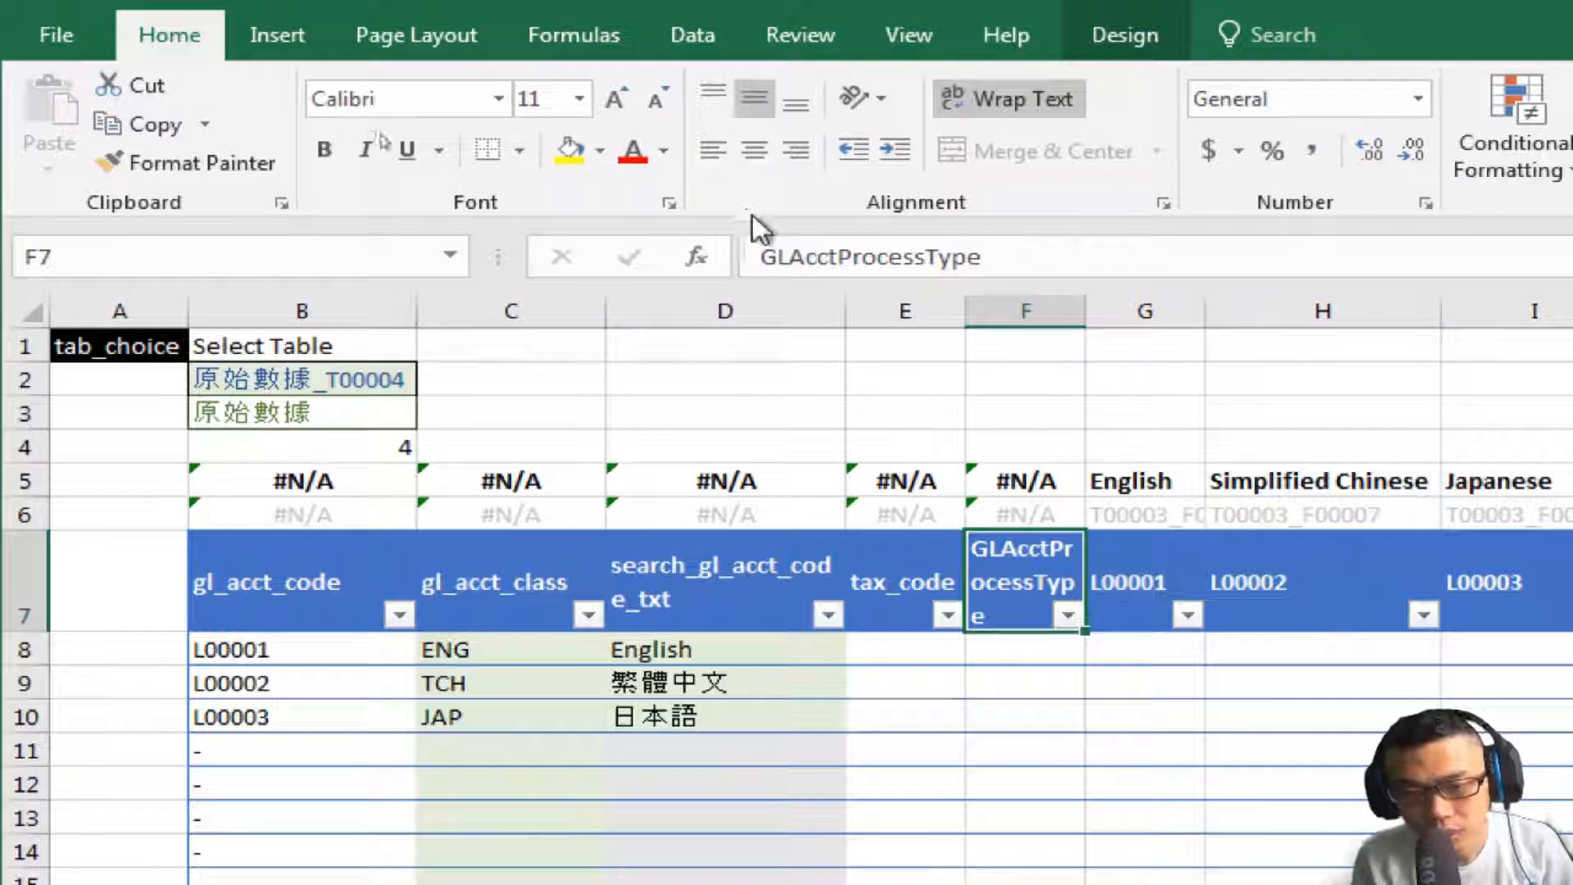
{"action": "left_click", "coordinate": [790, 256]}
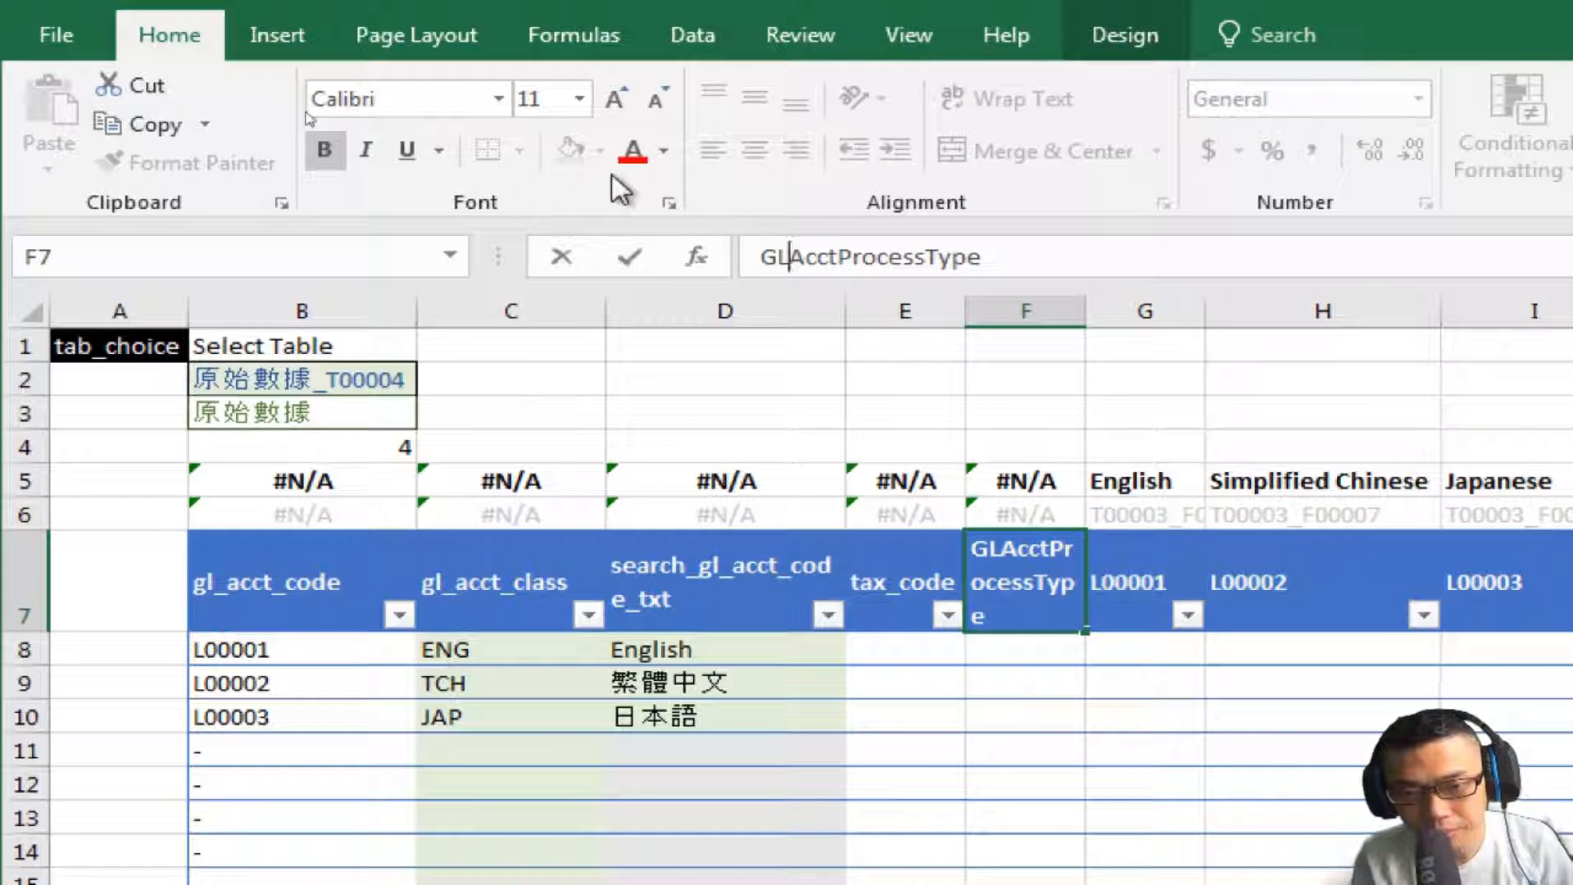
{"action": "type", "text": "gl_a"}
{"action": "key", "text": "Delete"}
{"action": "key", "text": "Right"}
{"action": "key", "text": "Right"}
{"action": "key", "text": "Right"}
{"action": "type", "text": "_p"}
{"action": "key", "text": "Delete"}
{"action": "key", "text": "Right"}
{"action": "key", "text": "Right"}
{"action": "key", "text": "Right"}
{"action": "key", "text": "Right"}
{"action": "key", "text": "Right"}
{"action": "key", "text": "Right"}
{"action": "type", "text": "_t"}
{"action": "key", "text": "Delete"}
{"action": "key", "text": "ctrl+Return"}
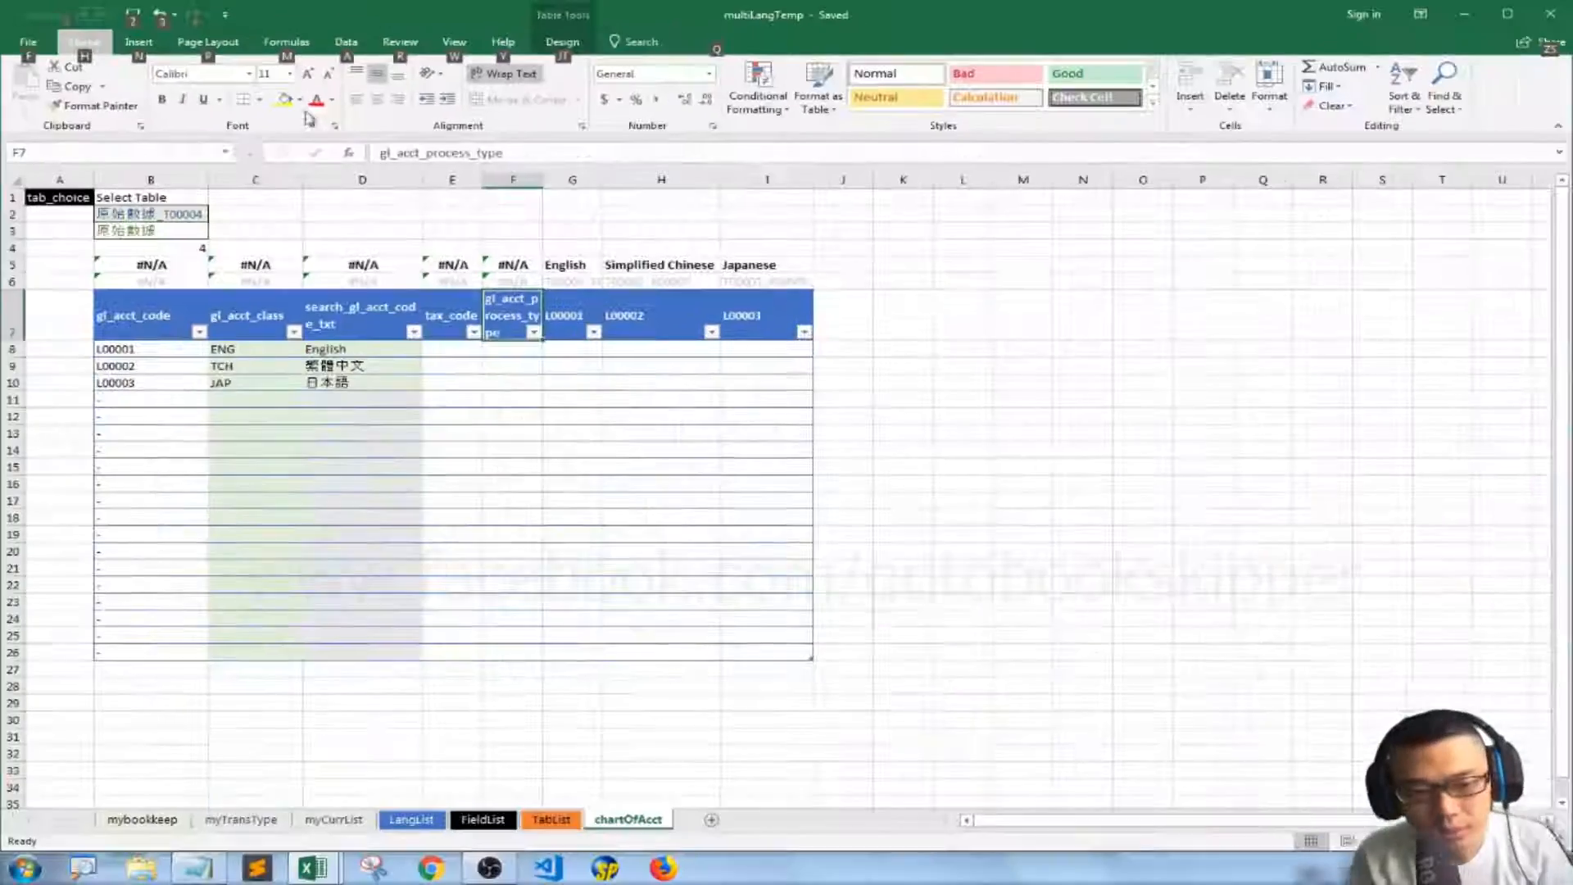
Check the source headers in copy_text, then clear the leftover language names from D8:D10 of the chartOfAcct sheet
{"action": "left_click", "coordinate": [565, 684]}
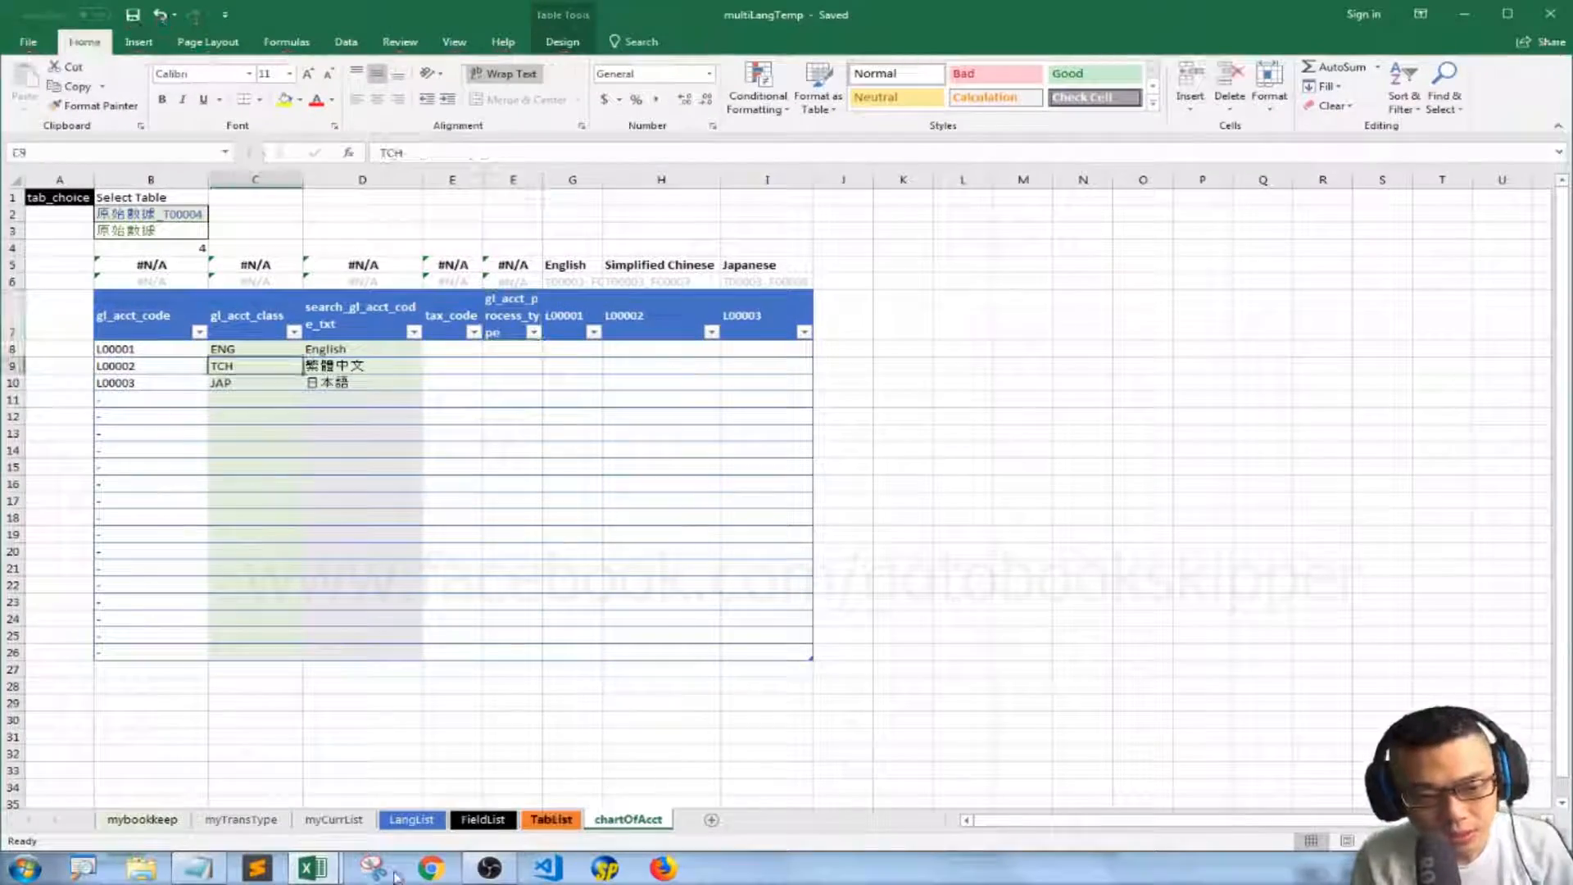
{"action": "left_click", "coordinate": [313, 869]}
{"action": "left_click", "coordinate": [421, 765]}
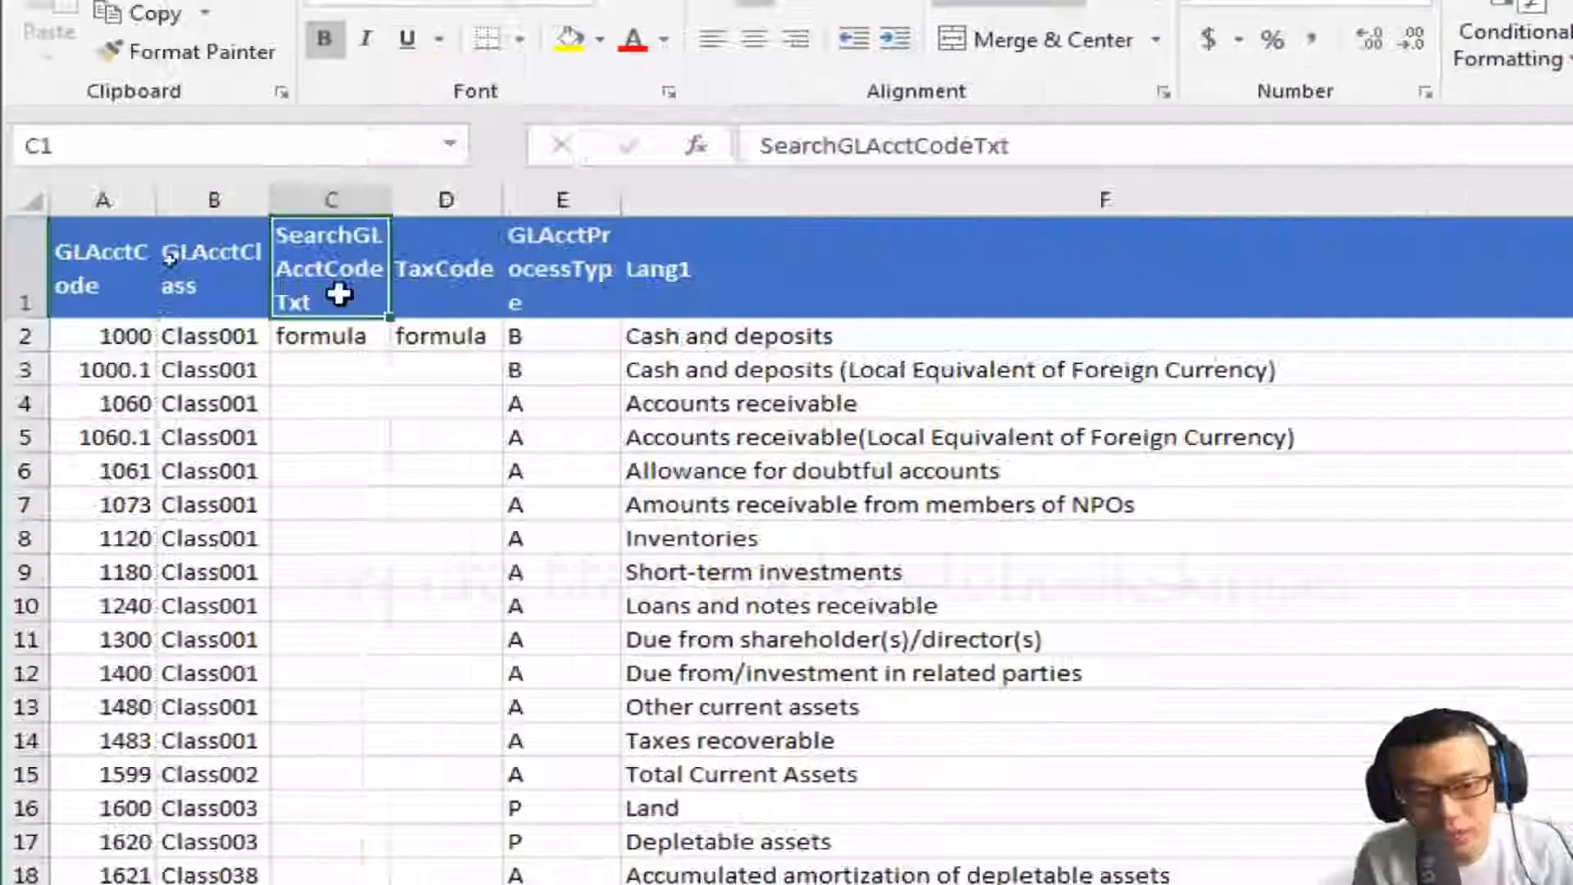
{"action": "left_click", "coordinate": [423, 294]}
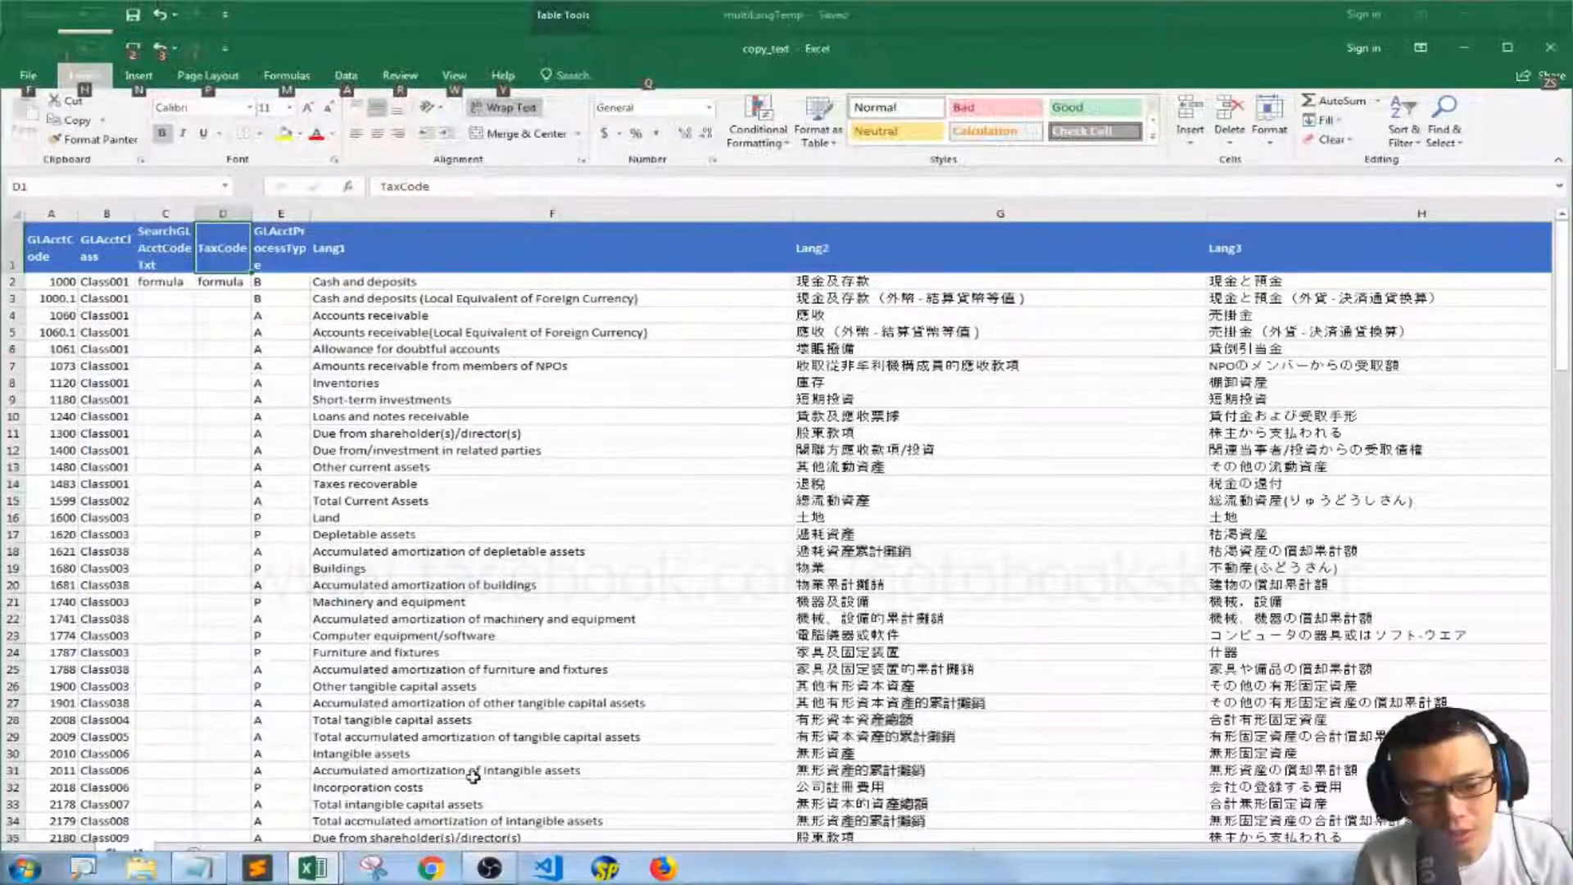
{"action": "left_click", "coordinate": [332, 871]}
{"action": "left_click", "coordinate": [278, 791]}
{"action": "key", "text": "Right"}
{"action": "key", "text": "Up"}
{"action": "key", "text": "shift+Down"}
{"action": "key", "text": "shift+Down"}
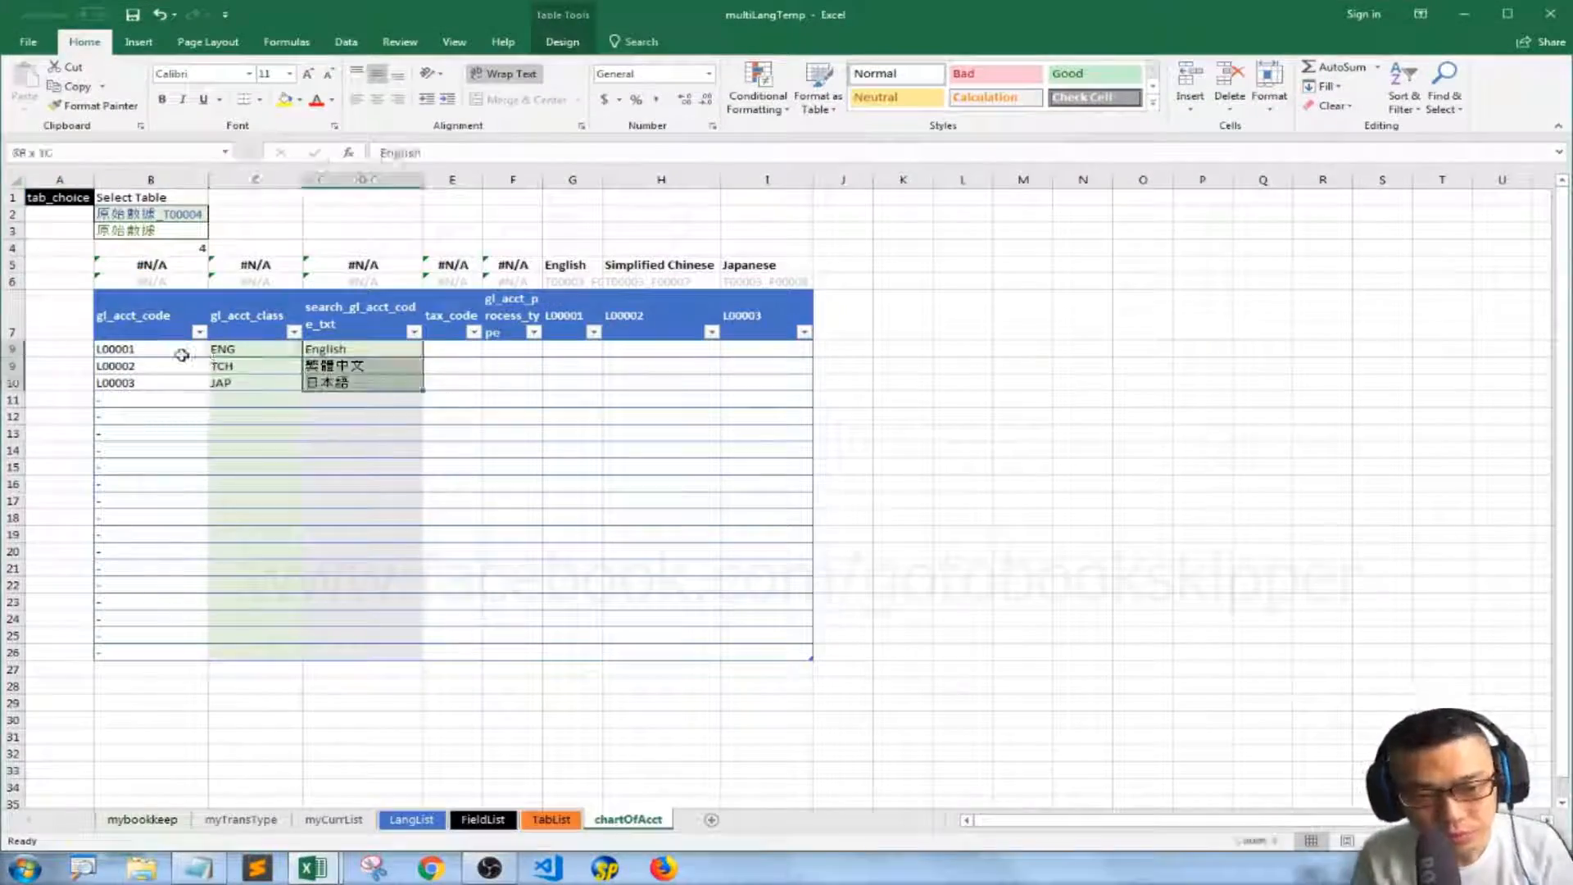
{"action": "key", "text": "Delete"}
{"action": "left_click", "coordinate": [182, 355]}
{"action": "key", "text": "ctrl+a"}
{"action": "key", "text": "Left"}
{"action": "key", "text": "Right"}
{"action": "key", "text": "Right"}
{"action": "key", "text": "Right"}
{"action": "key", "text": "Down"}
{"action": "key", "text": "Down"}
{"action": "key", "text": "Down"}
{"action": "key", "text": "Left"}
{"action": "type", "text": "d"}
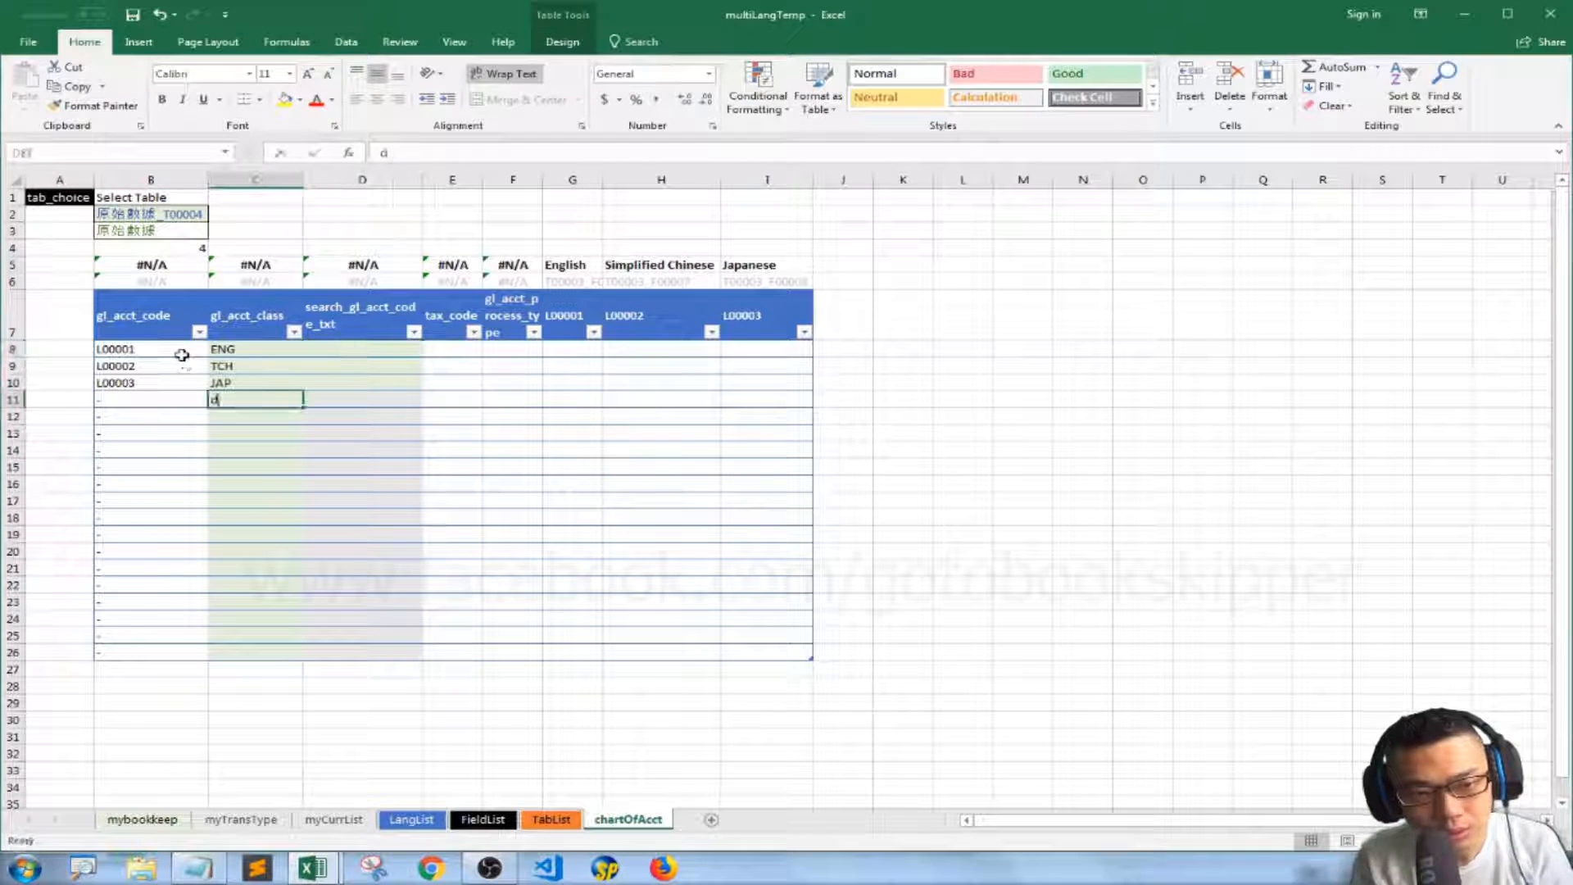
{"action": "key", "text": "Return"}
{"action": "key", "text": "Escape"}
{"action": "key", "text": "Up"}
{"action": "key", "text": "Up"}
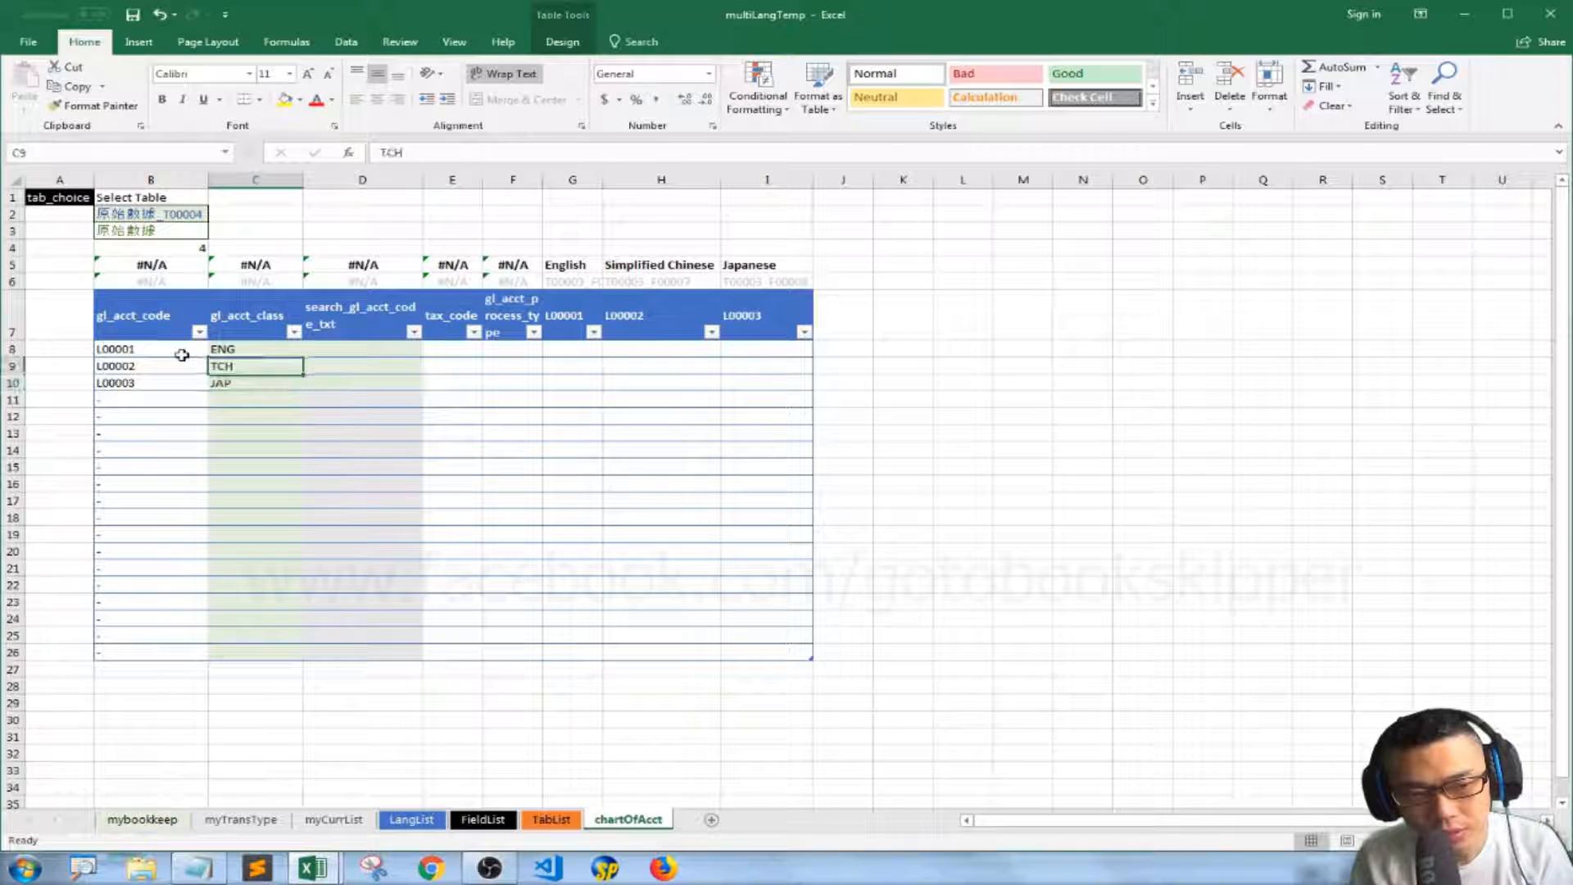
Delete the table's conditional formatting rule =ISBLANK($C8) that applies to D8:D26
{"action": "key", "text": "alt"}
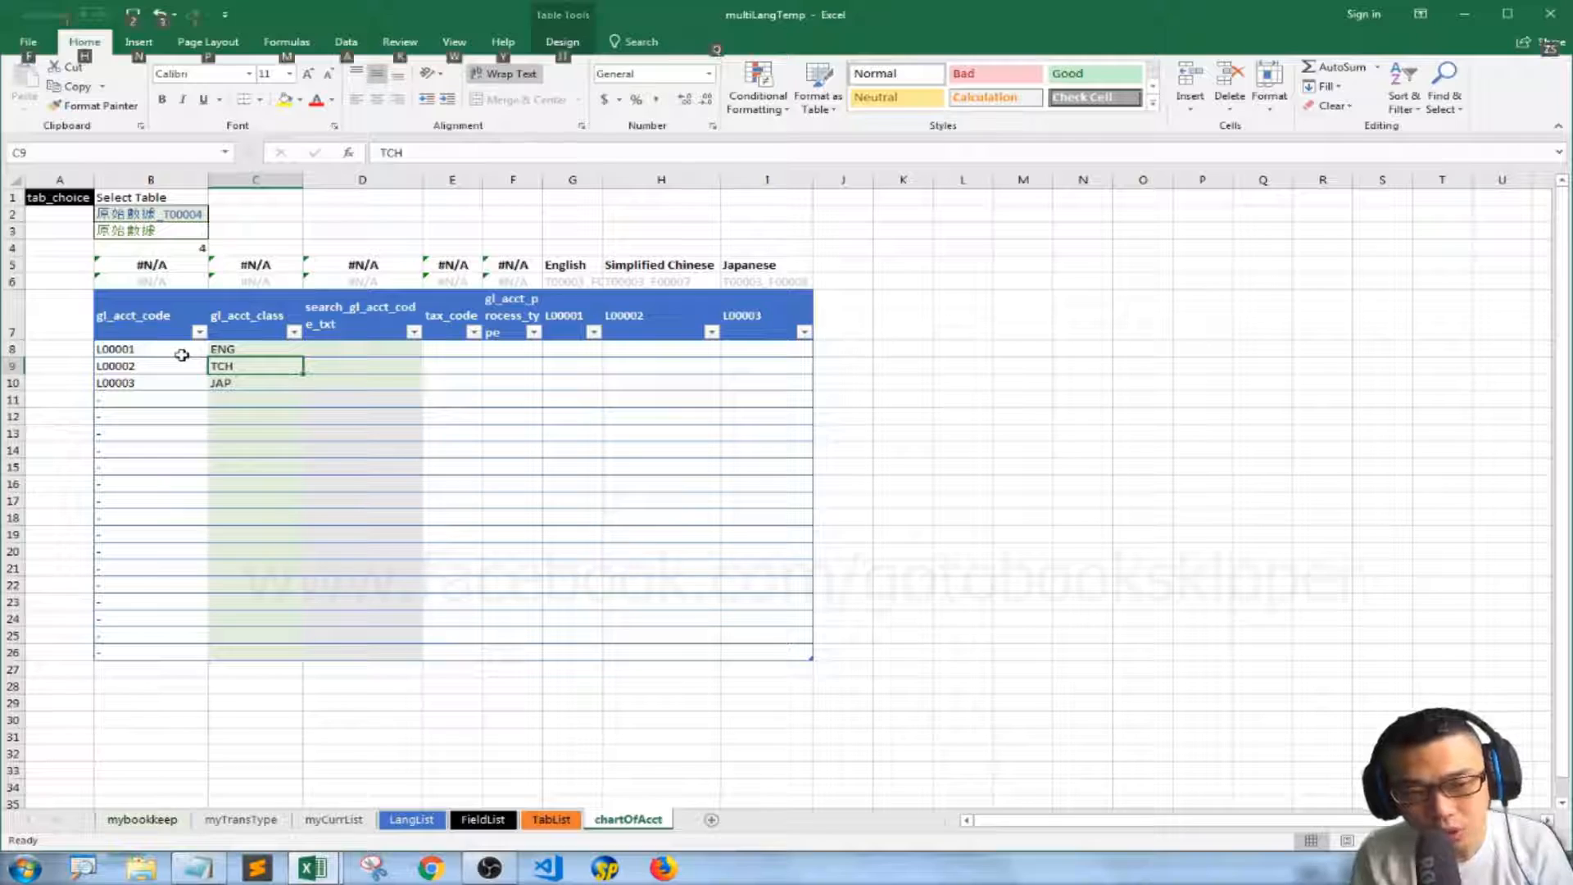
{"action": "key", "text": "o"}
{"action": "key", "text": "d"}
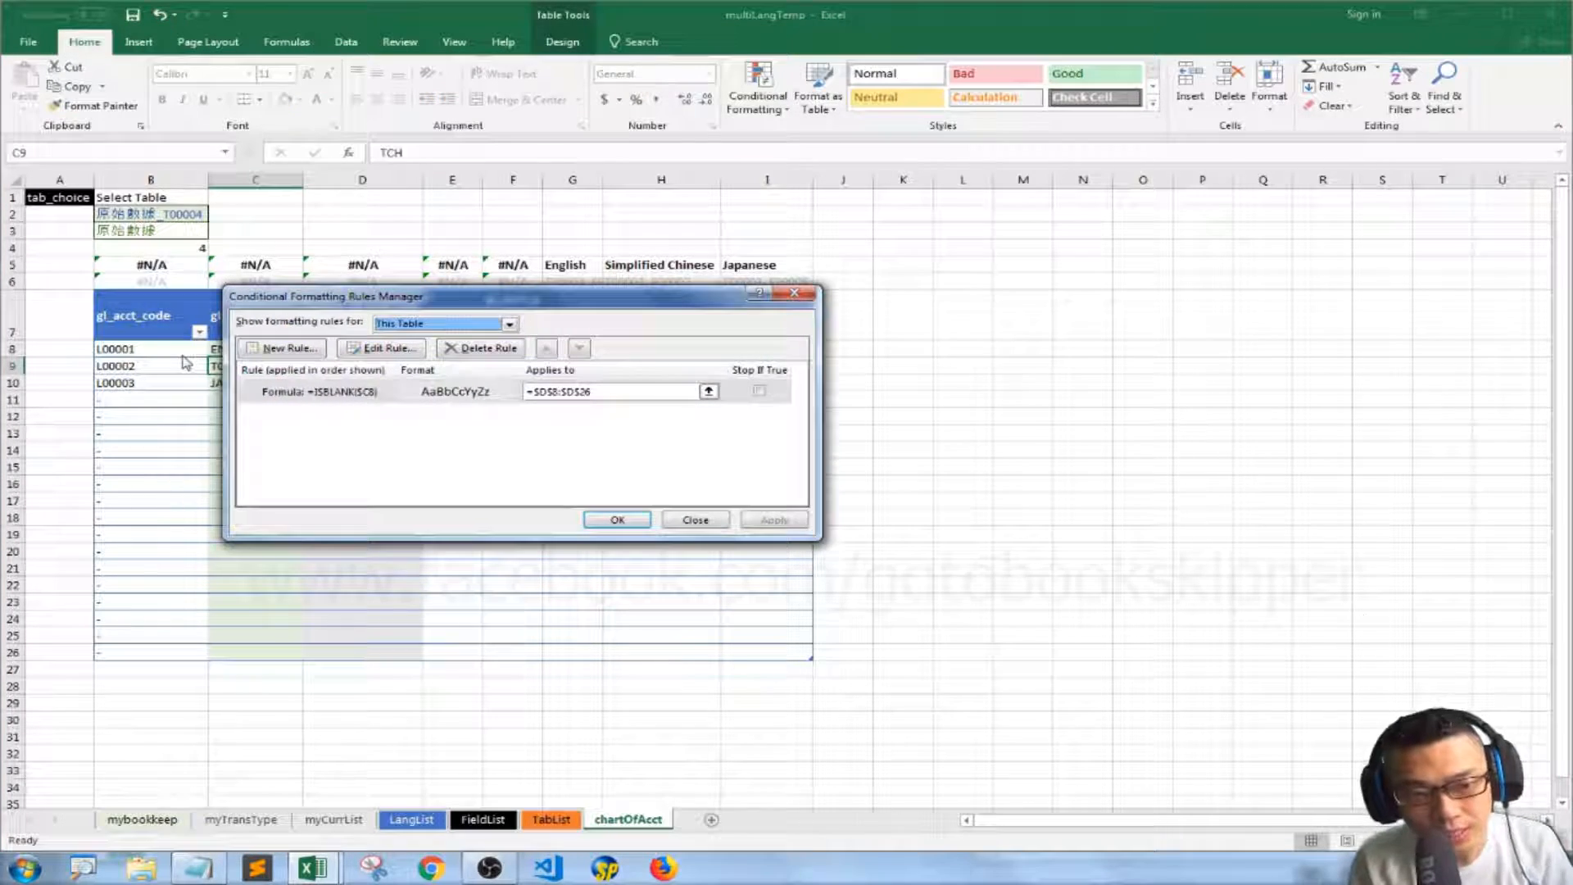
{"action": "left_click", "coordinate": [342, 398]}
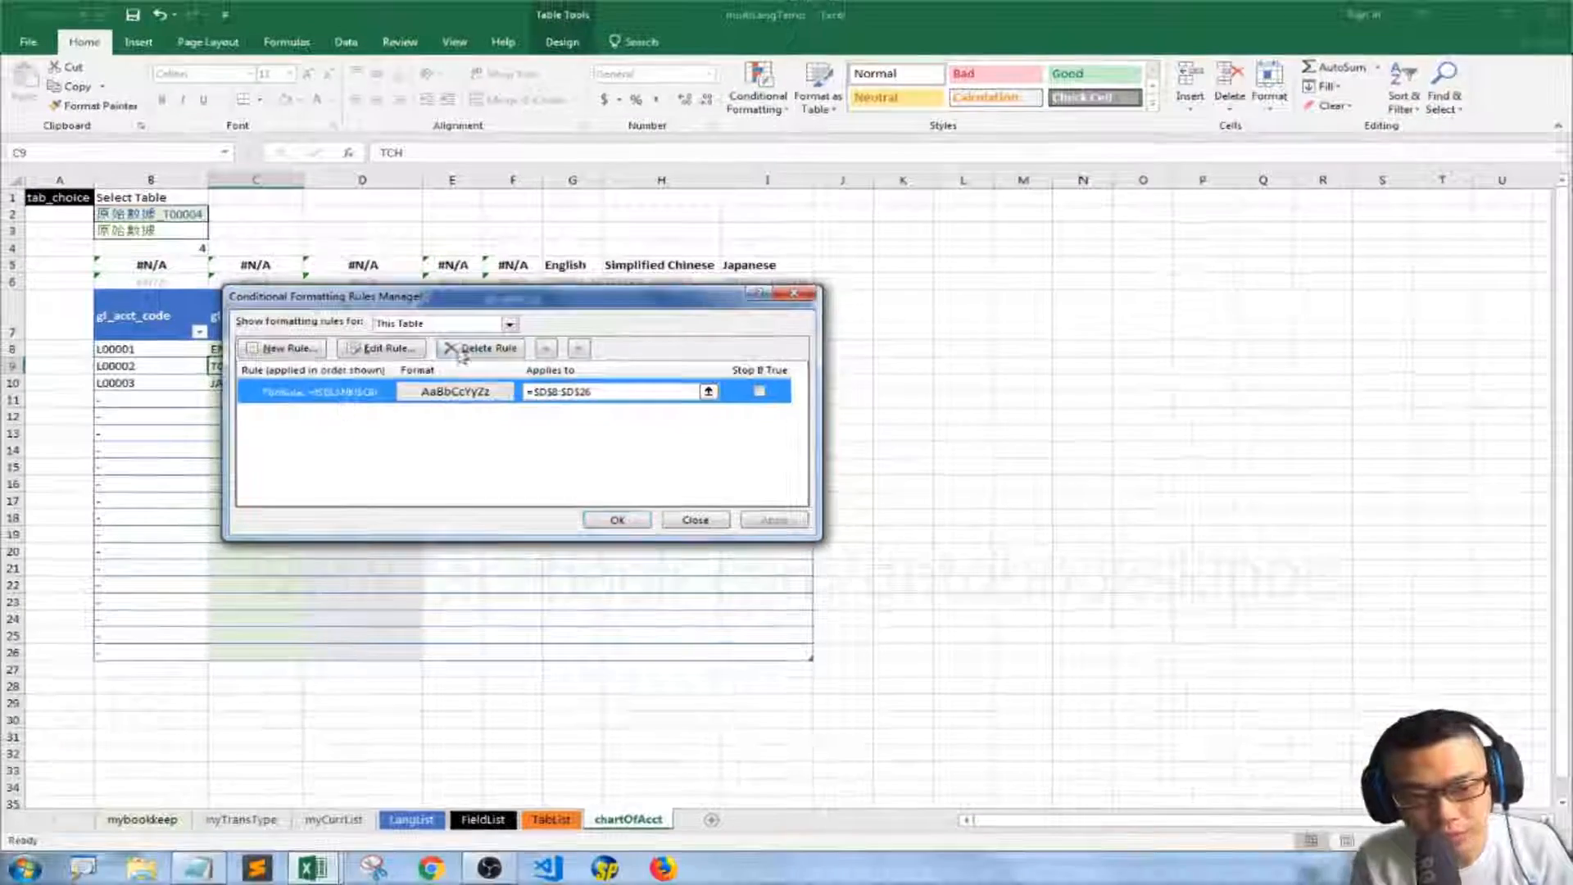
{"action": "left_click", "coordinate": [620, 297]}
{"action": "left_click", "coordinate": [629, 521]}
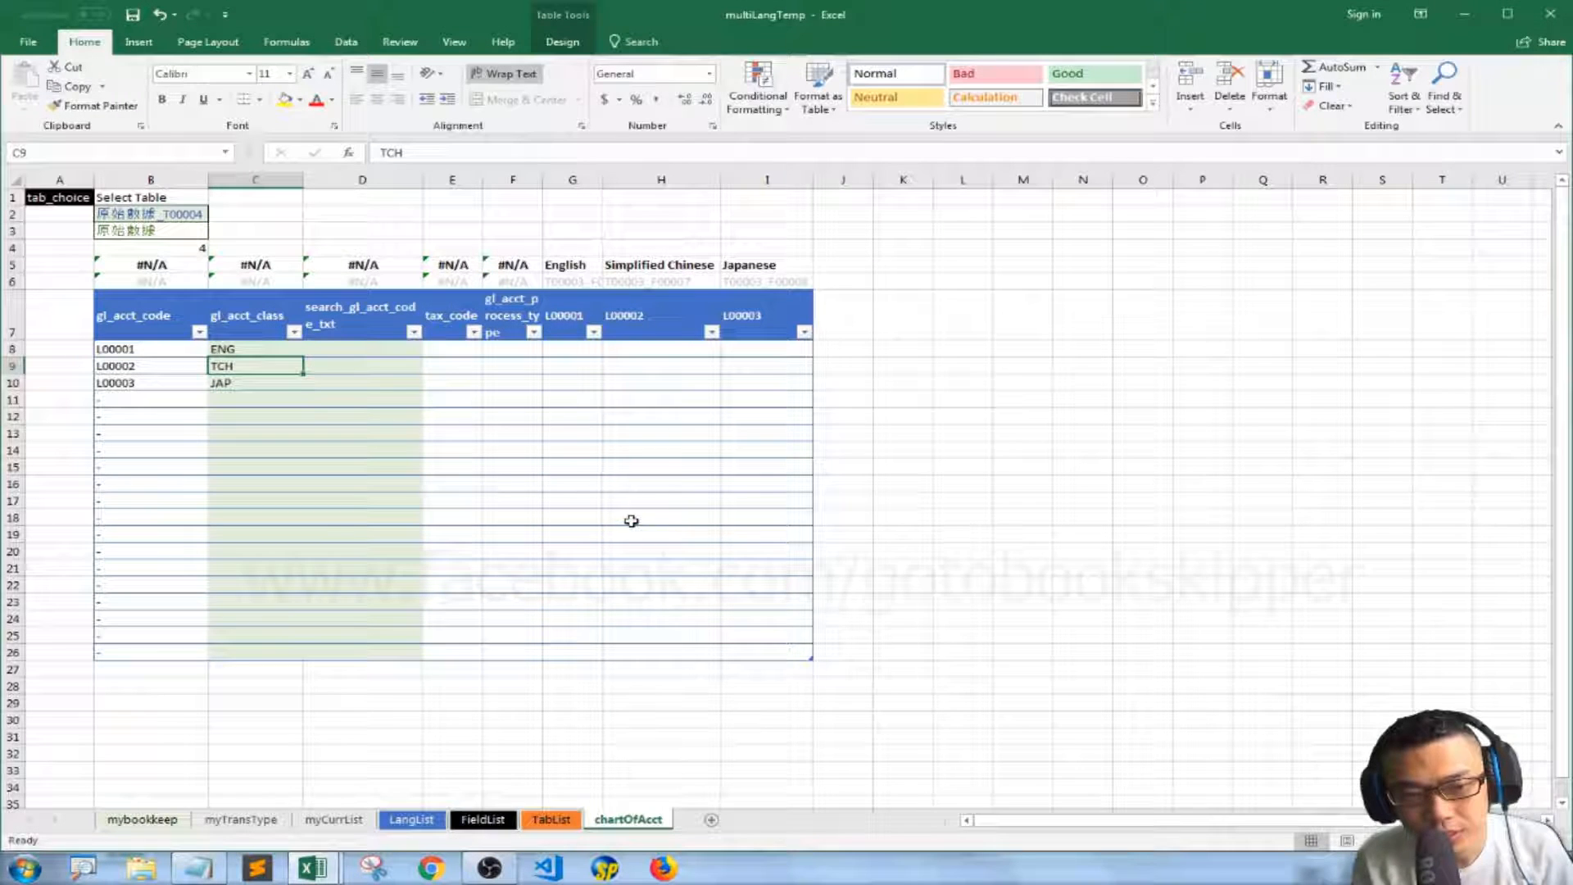
Clear the old LangList codes and formulas from the gl_acct_code and gl_acct_class columns, B8:C26
{"action": "key", "text": "Right"}
{"action": "key", "text": "Right"}
{"action": "key", "text": "Up"}
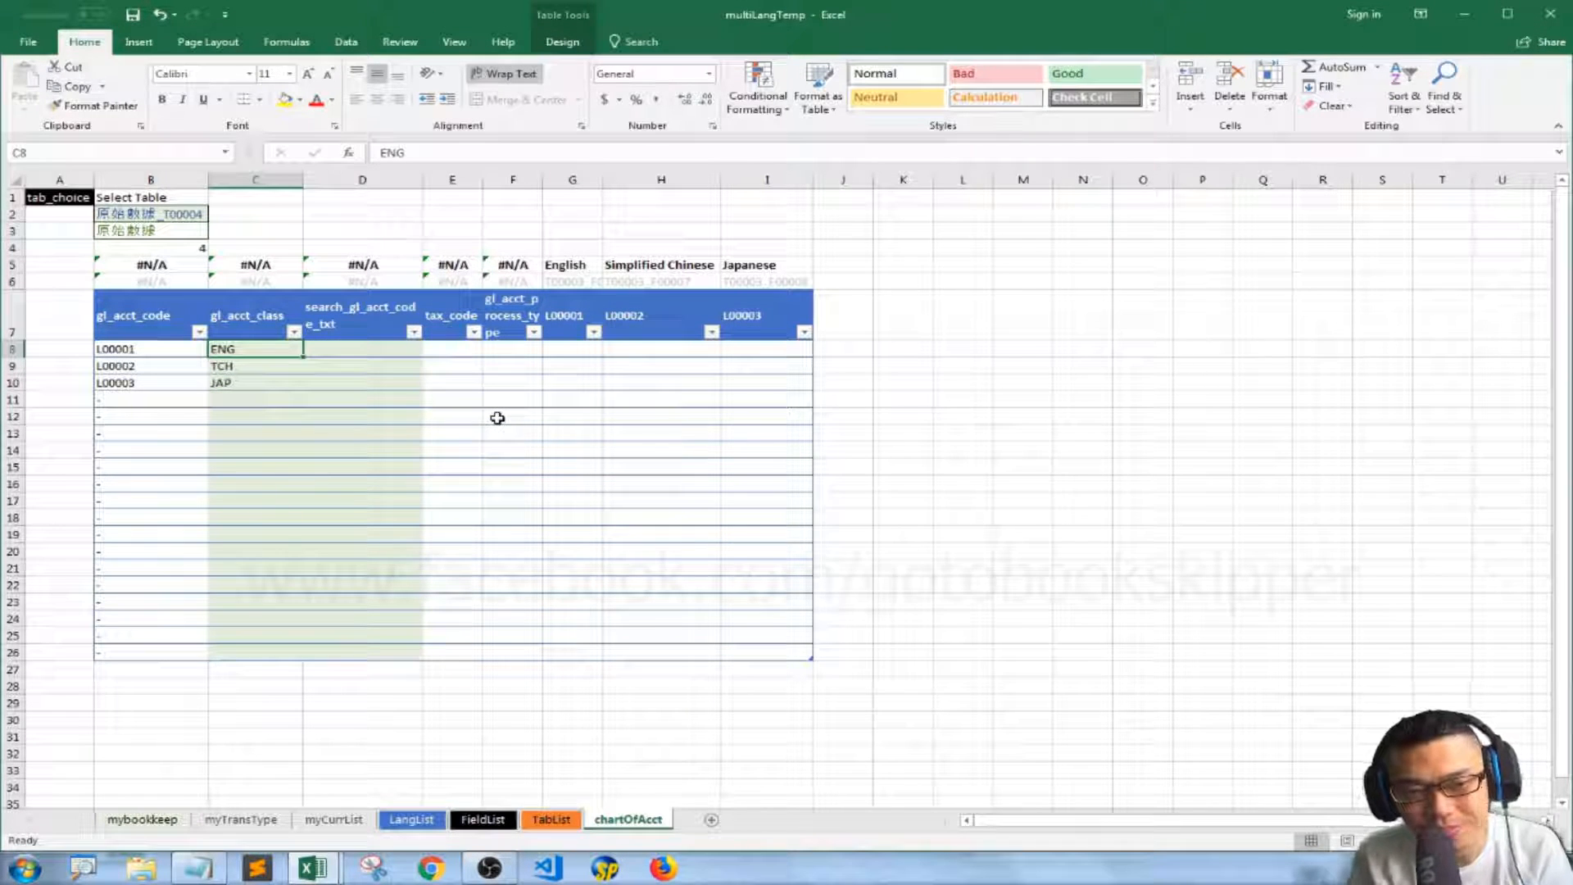
{"action": "key", "text": "Right"}
{"action": "key", "text": "Left"}
{"action": "key", "text": "Left"}
{"action": "key", "text": "shift+Right"}
{"action": "key", "text": "shift+Down"}
{"action": "key", "text": "ctrl+shift+Down"}
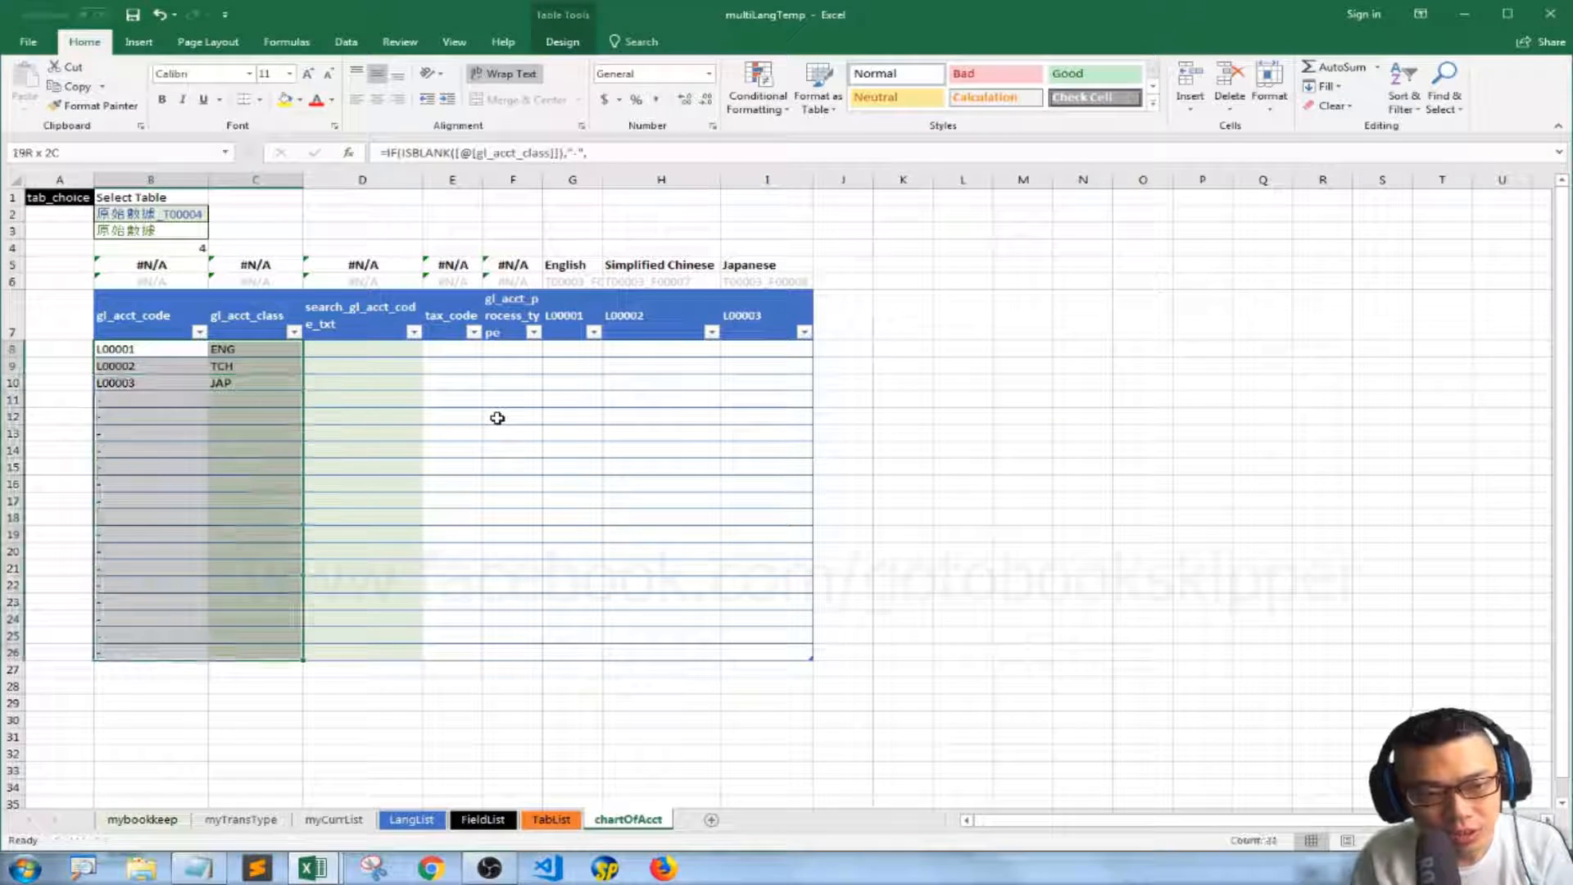
{"action": "key", "text": "Delete"}
Copy the empty green cell C8 over B8:B26 to give the gl_acct_code column the same light green fill
{"action": "key", "text": "Right"}
{"action": "key", "text": "ctrl+c"}
{"action": "key", "text": "Left"}
{"action": "key", "text": "ctrl+shift+Down"}
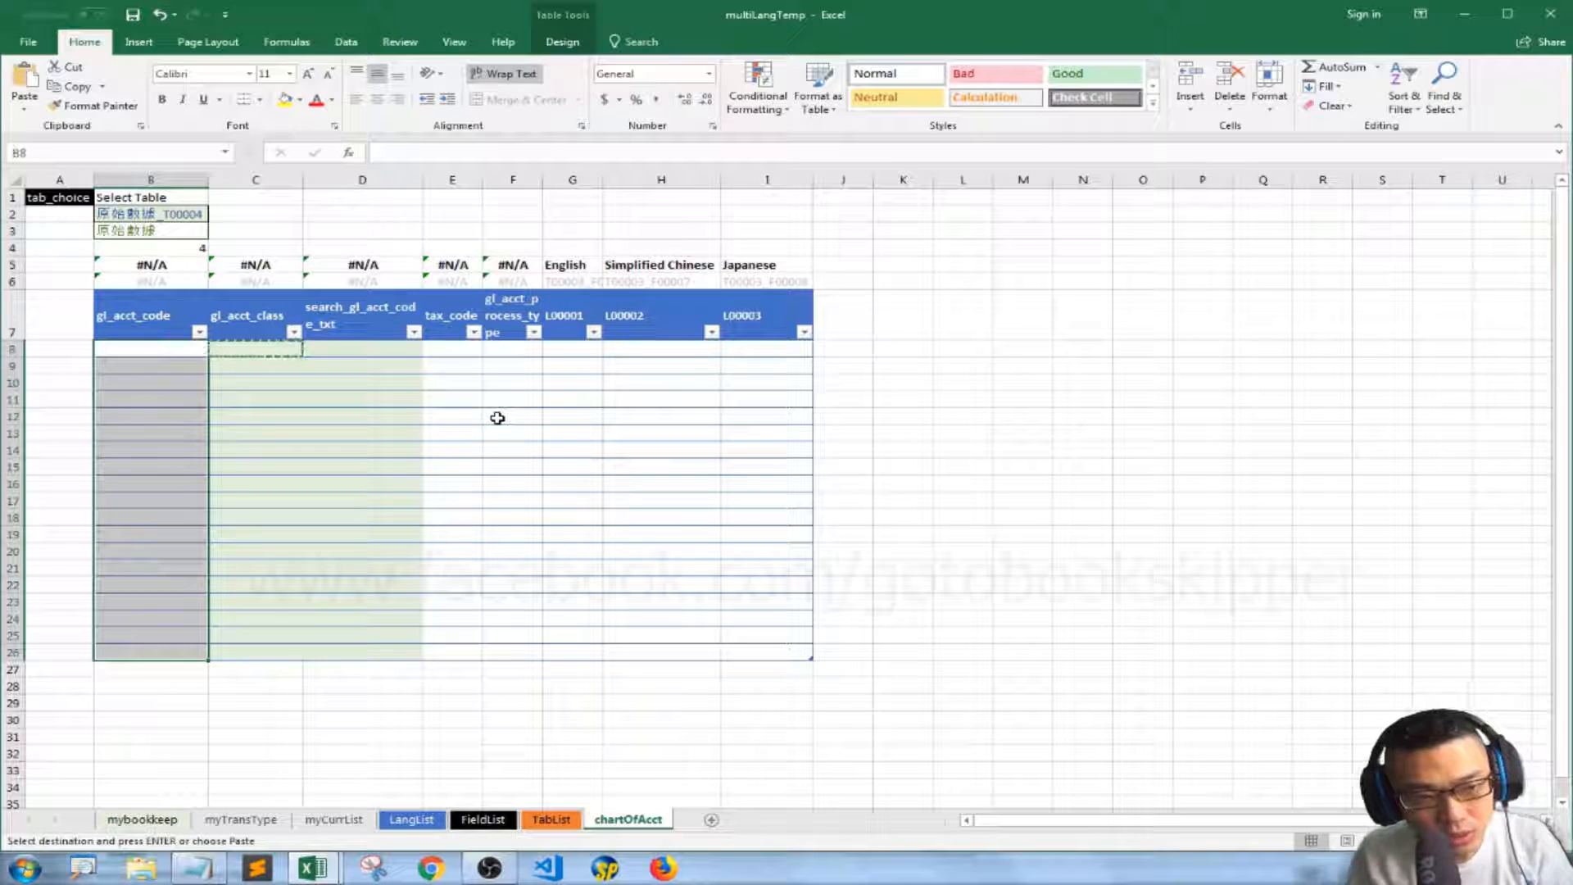
{"action": "key", "text": "Return"}
{"action": "key", "text": "Right"}
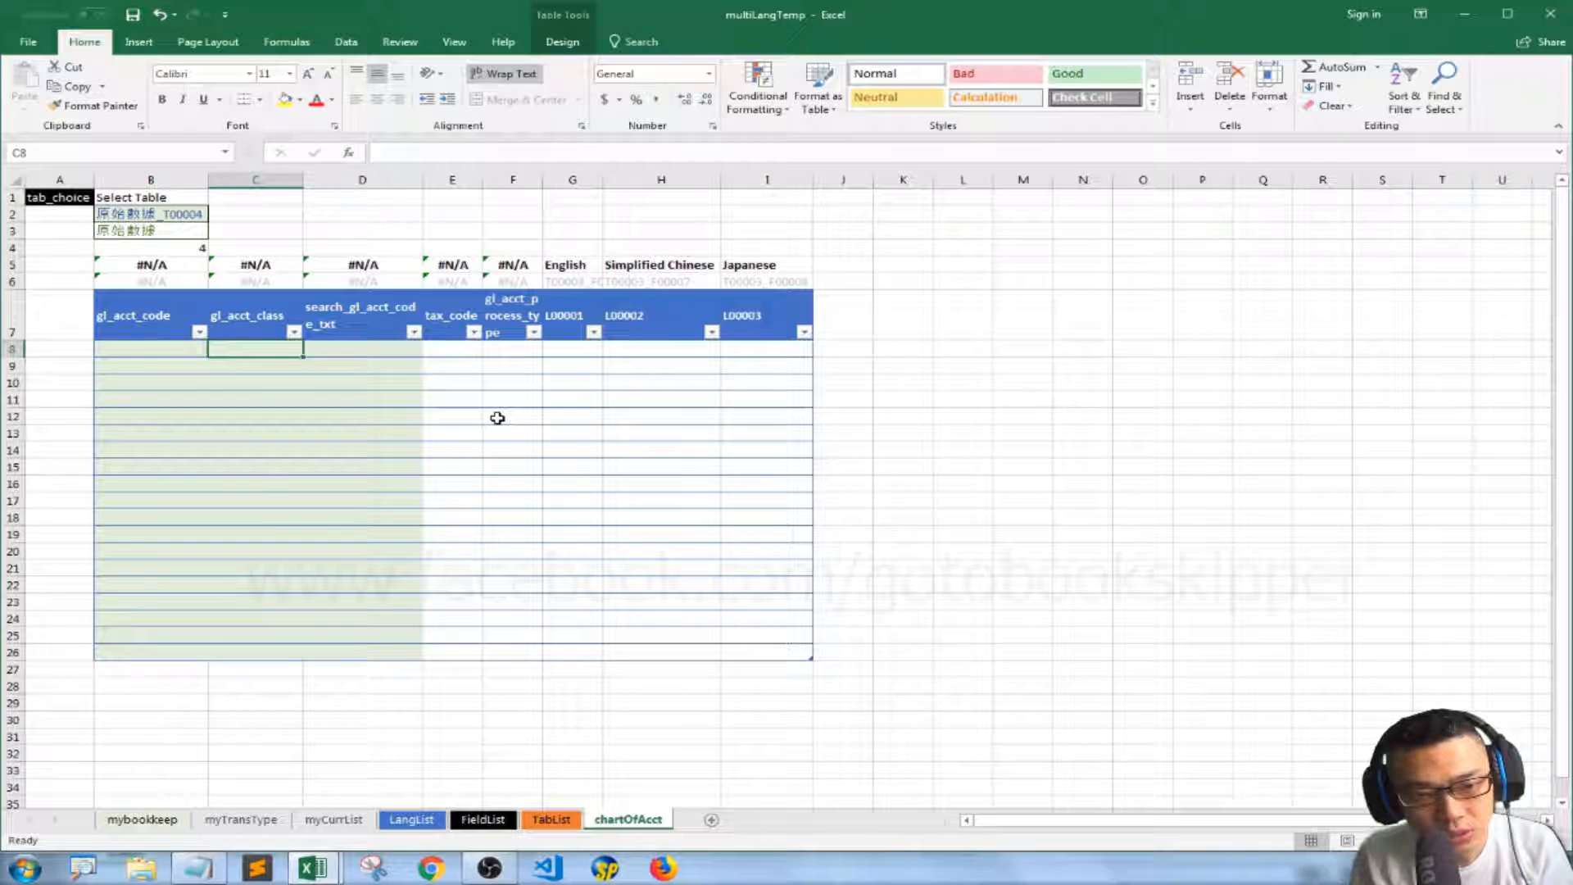
Copy the unfilled tax_code cells over the search_gl_acct_code_txt column to remove its green fill
{"action": "key", "text": "Right"}
{"action": "key", "text": "Right"}
{"action": "key", "text": "shift+Down"}
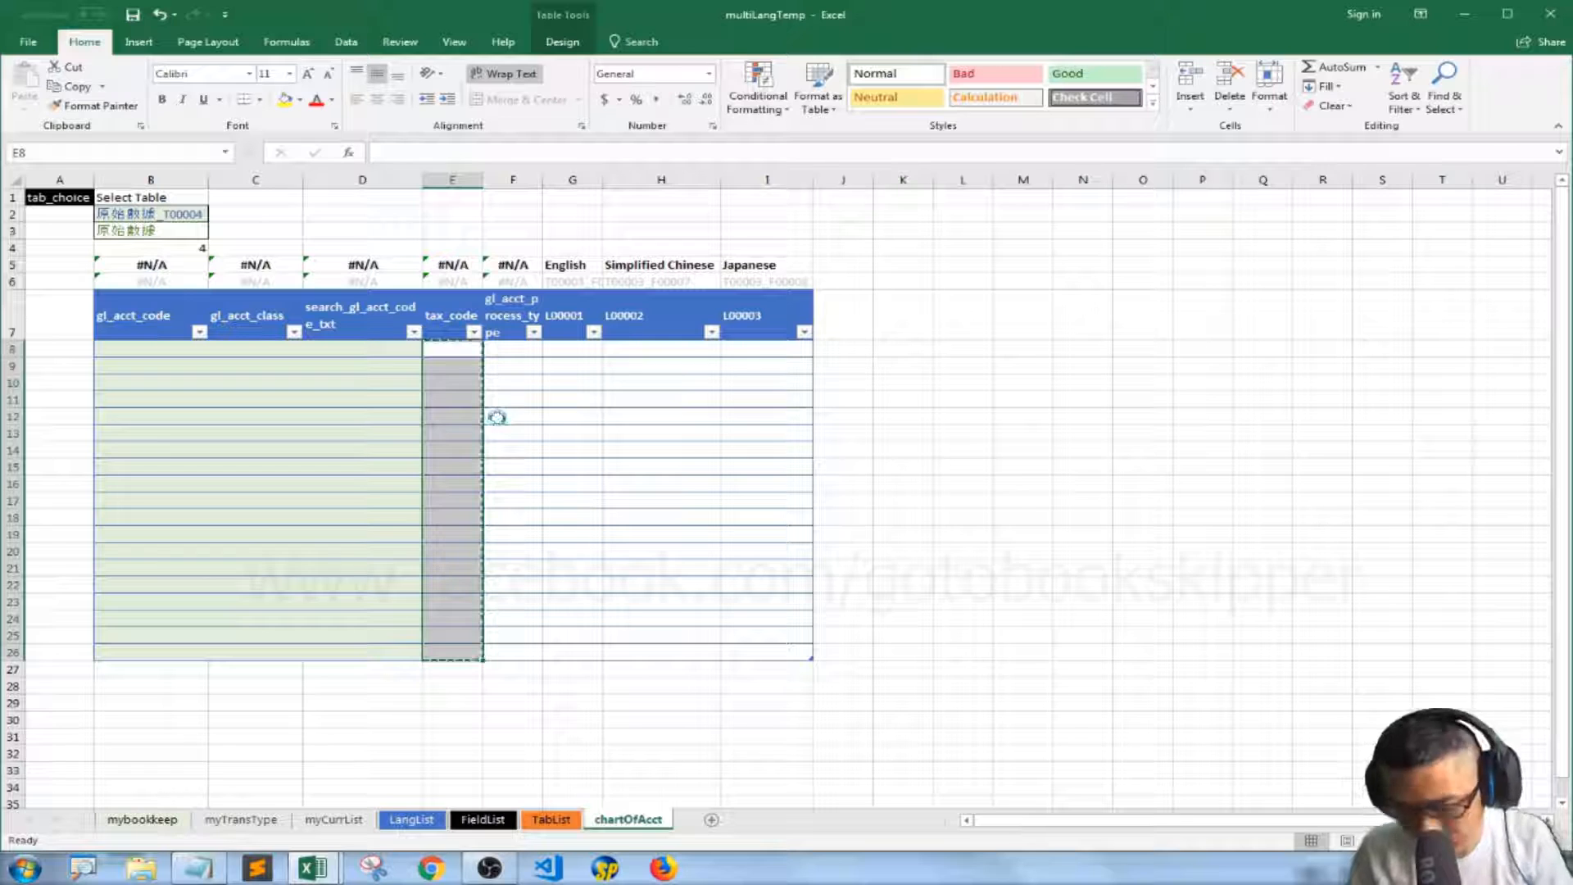
{"action": "key", "text": "Left"}
{"action": "key", "text": "ctrl+v"}
{"action": "key", "text": "Escape"}
Apply the light green background fill to F8:I26, from gl_acct_process_type through L00003
{"action": "key", "text": "Right"}
{"action": "key", "text": "Right"}
{"action": "key", "text": "shift+Right"}
{"action": "key", "text": "shift+Right"}
{"action": "key", "text": "shift+Right"}
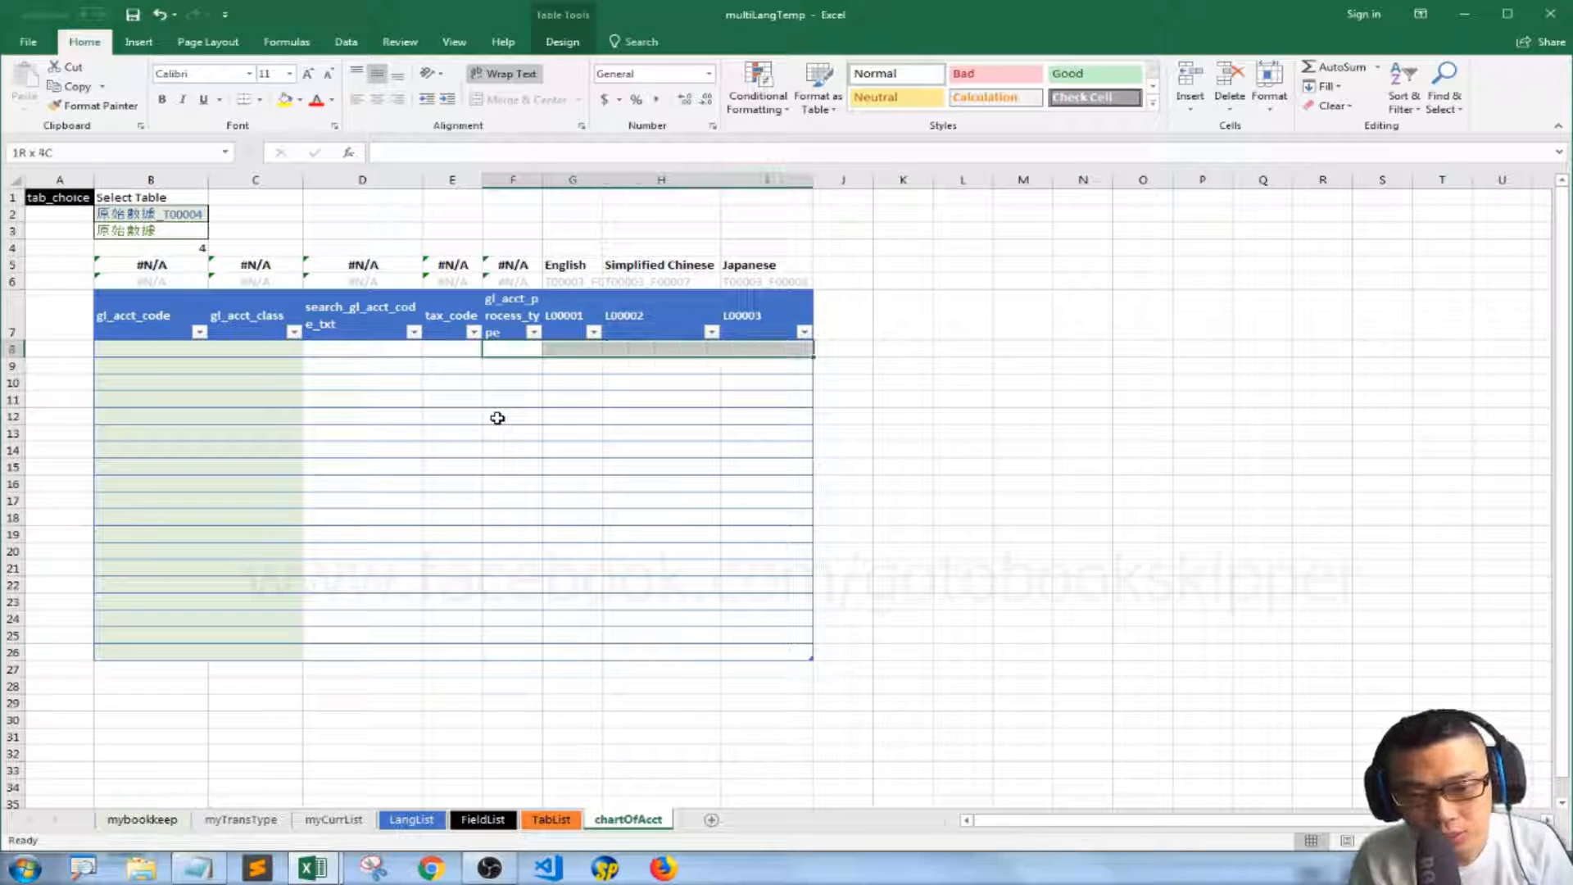
{"action": "key", "text": "shift+Down"}
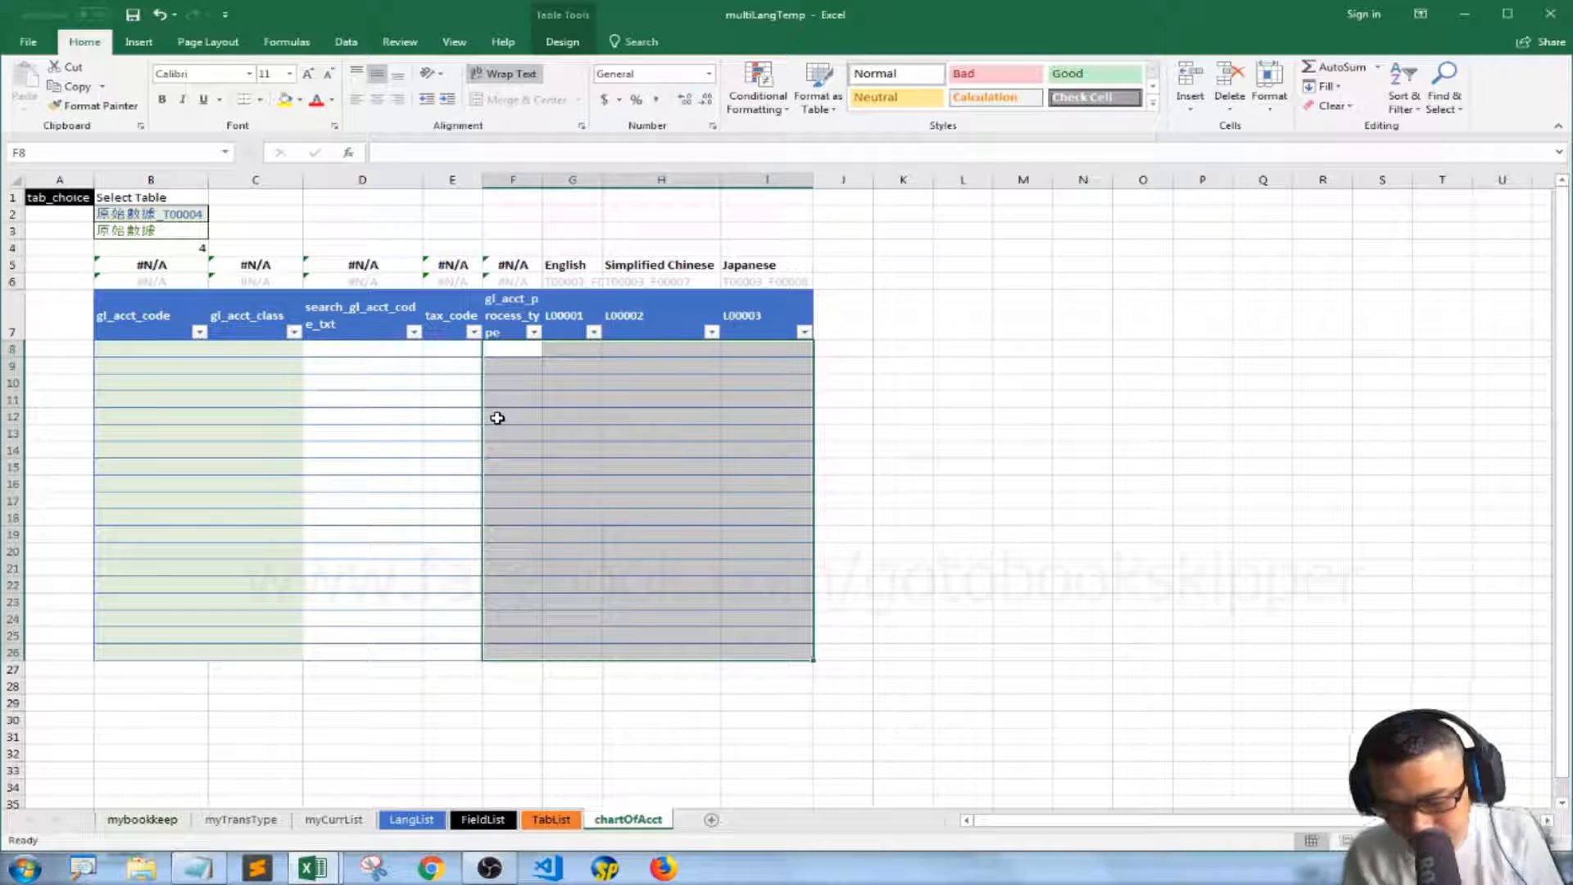
{"action": "key", "text": "ctrl+1"}
{"action": "left_click", "coordinate": [529, 222]}
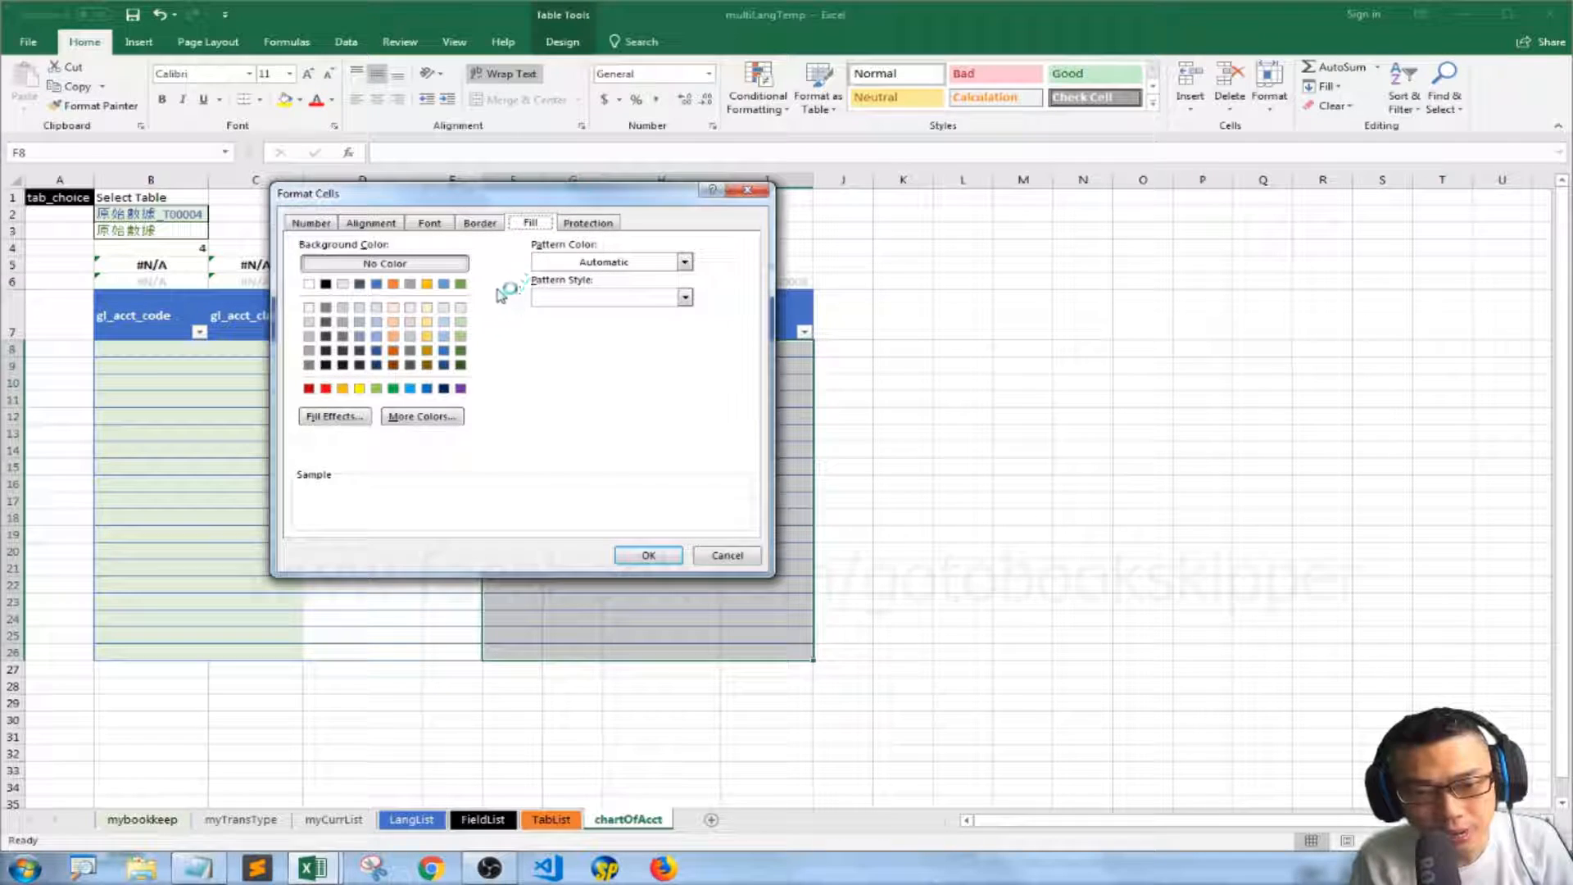
{"action": "left_click", "coordinate": [460, 307]}
{"action": "left_click", "coordinate": [648, 555]}
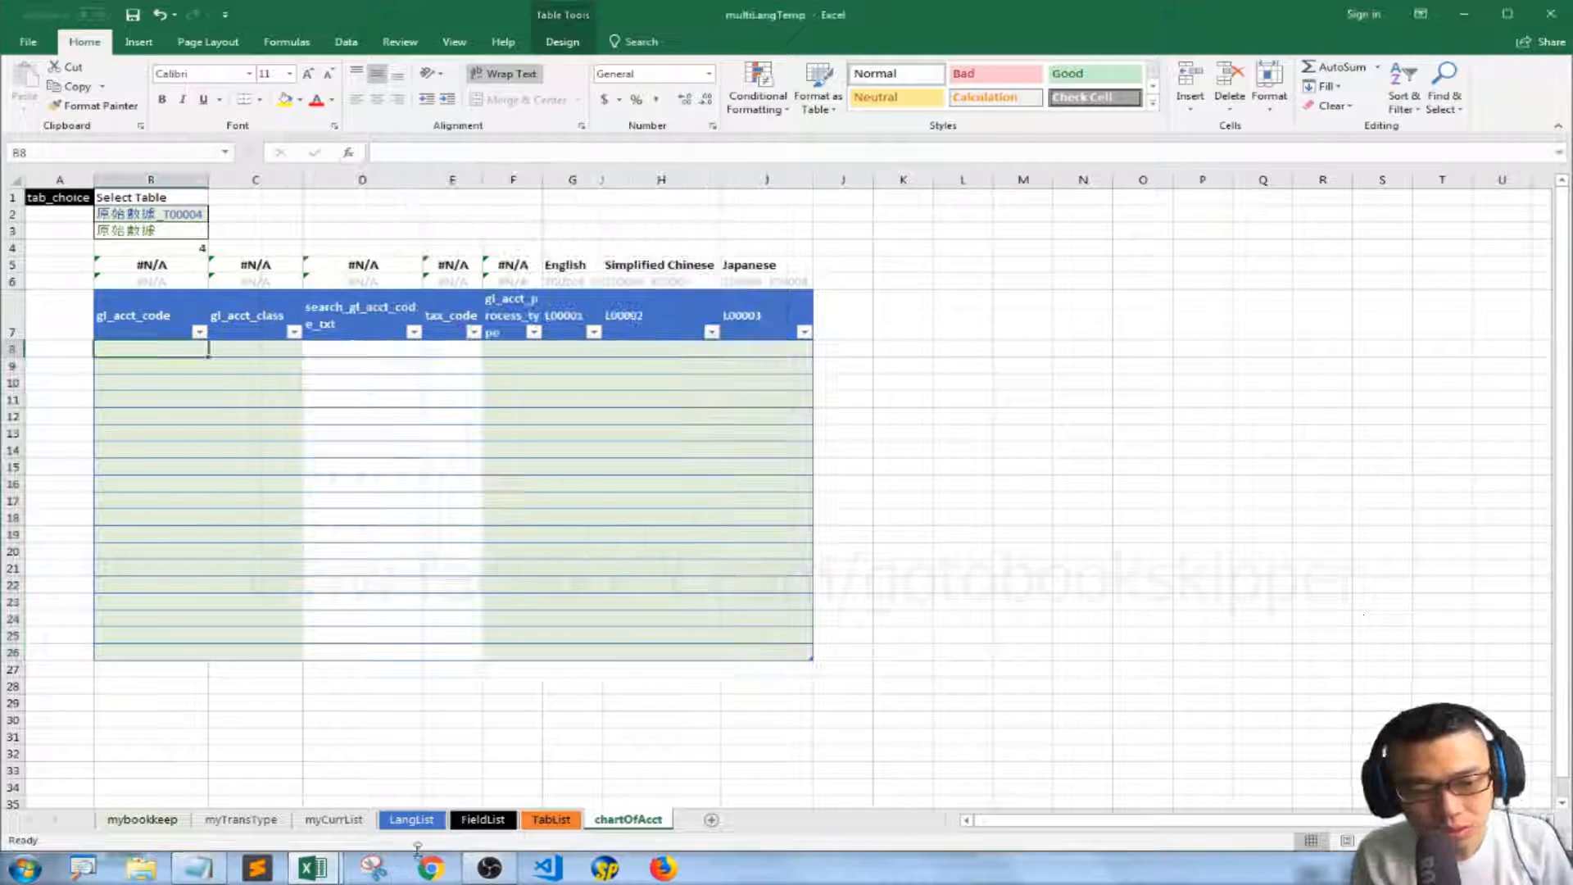
Copy all the account codes and classes, A2:B145, from the copy_text workbook
{"action": "mouse_move", "coordinate": [312, 867]}
{"action": "left_click", "coordinate": [416, 774]}
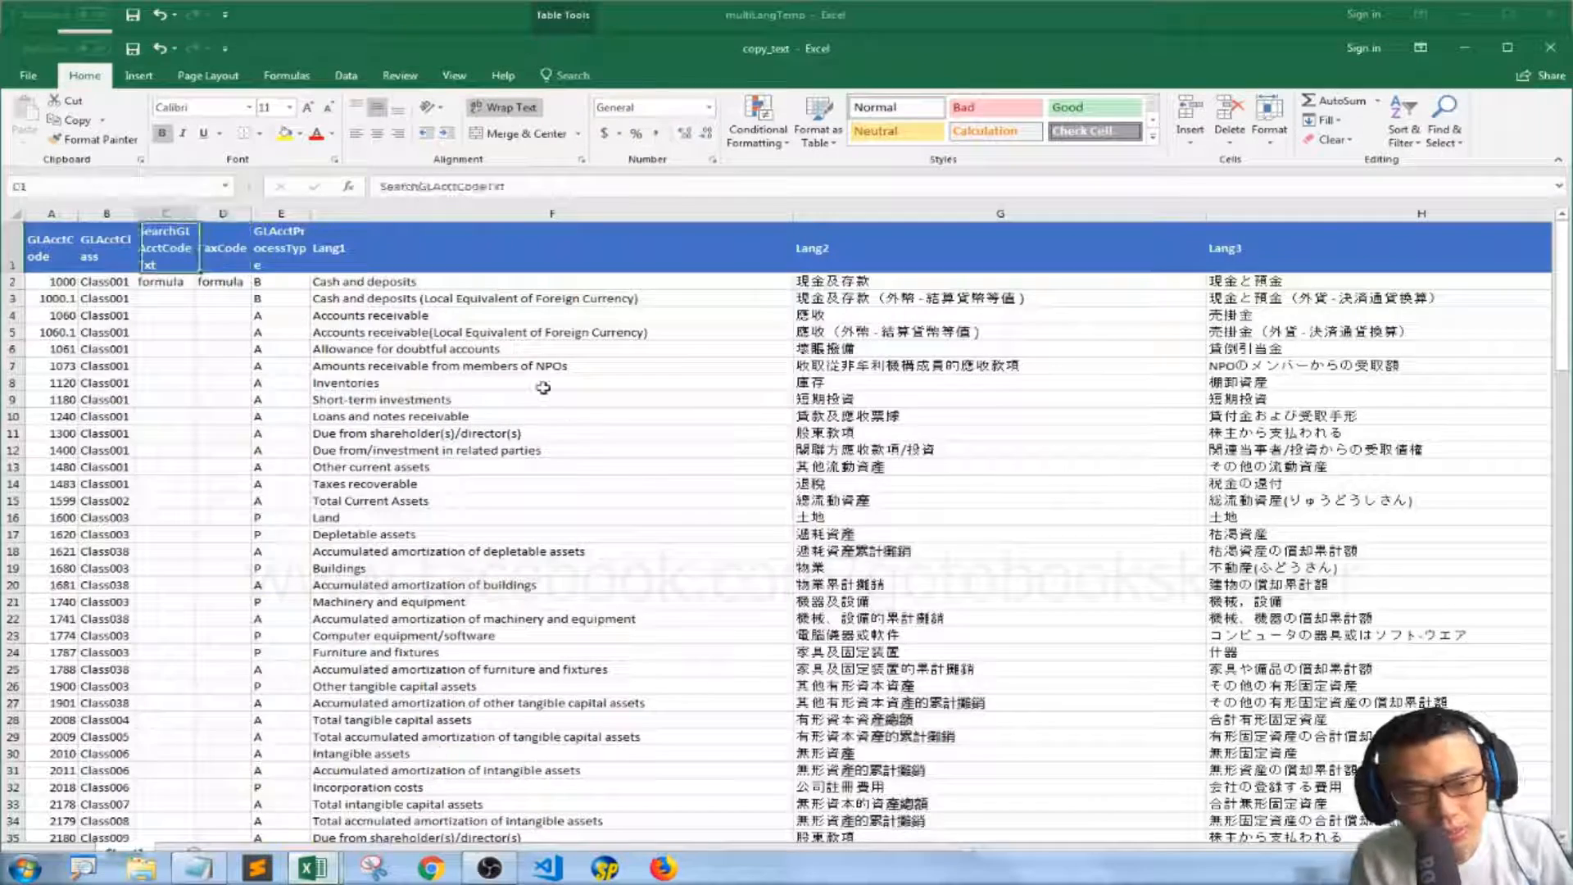
{"action": "key", "text": "shift+Right"}
{"action": "key", "text": "ctrl+shift+Down"}
{"action": "key", "text": "Right"}
{"action": "key", "text": "Right"}
{"action": "key", "text": "Right"}
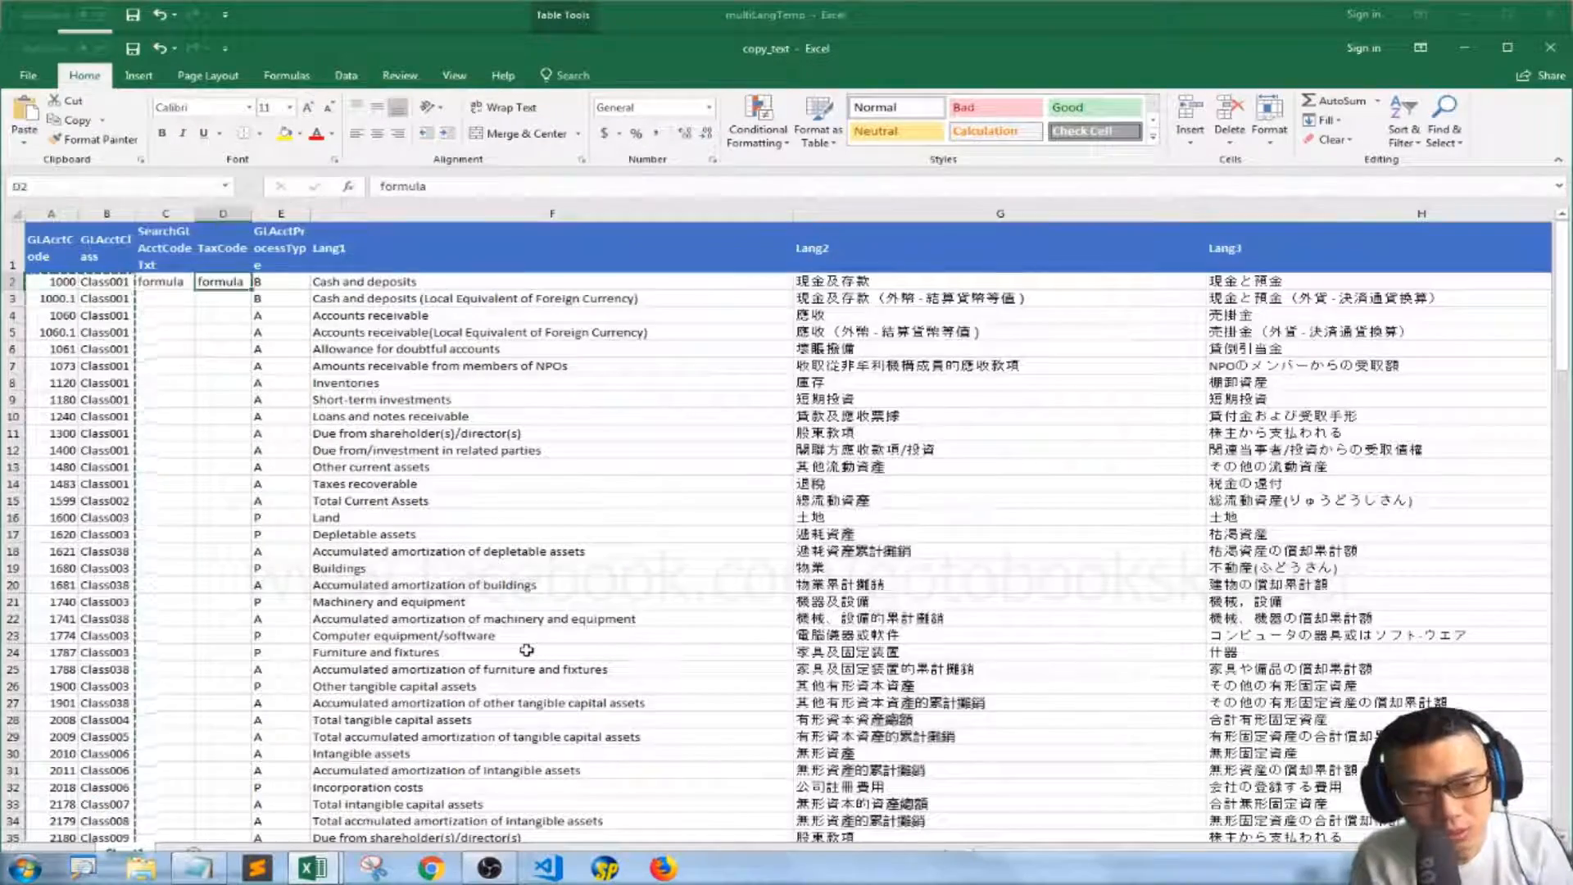
{"action": "key", "text": "Left"}
{"action": "key", "text": "Left"}
{"action": "key", "text": "Left"}
{"action": "key", "text": "shift+Right"}
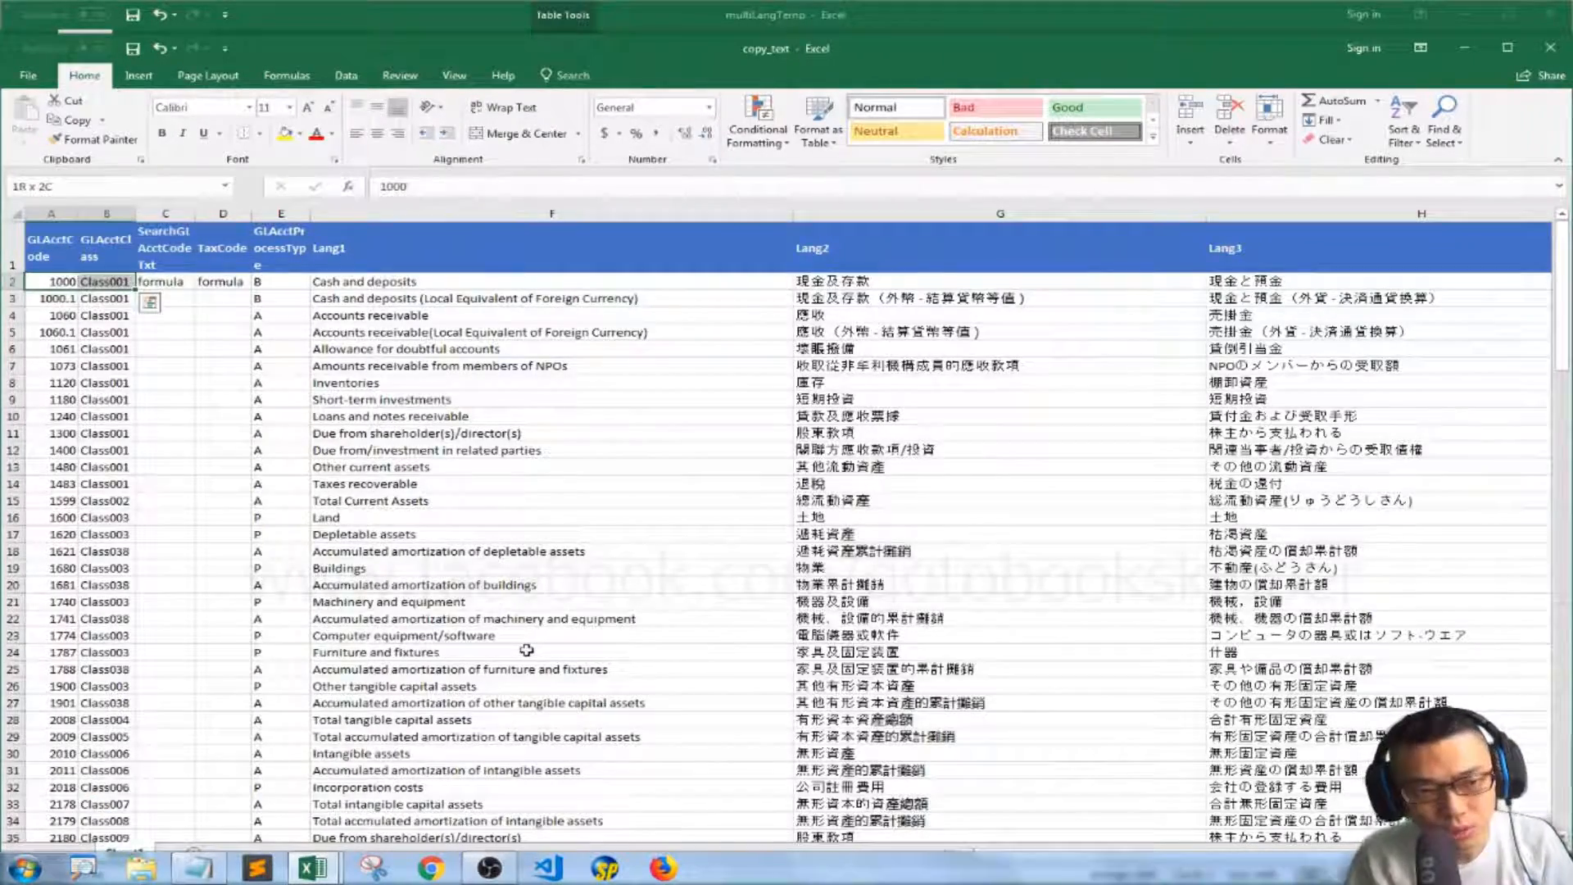
{"action": "key", "text": "ctrl+shift+Down"}
{"action": "key", "text": "ctrl+c"}
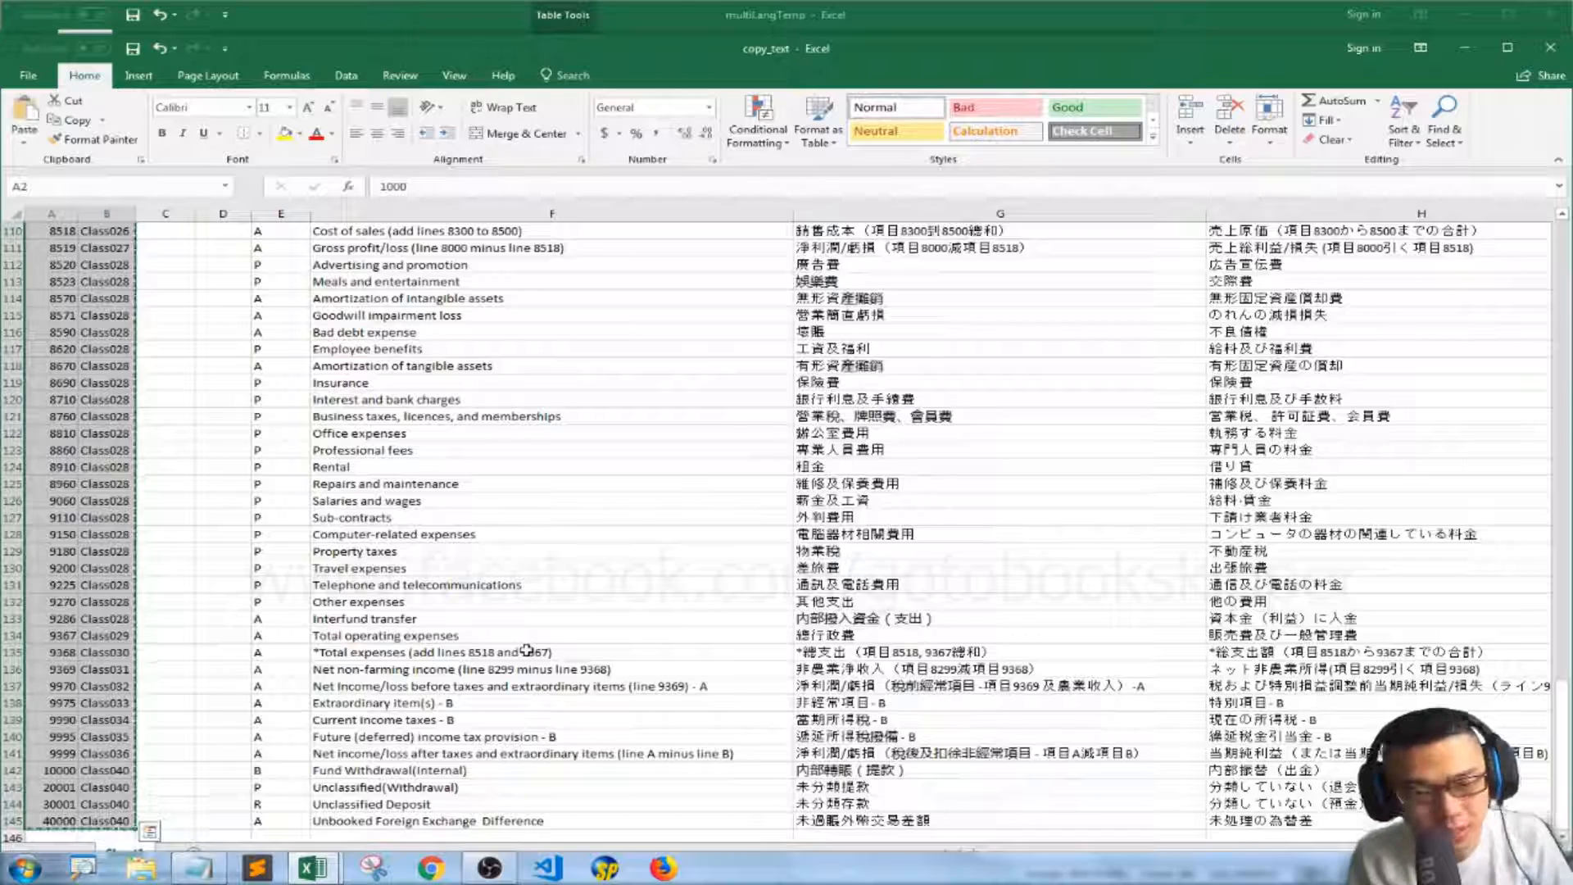
Paste the copied account codes and classes as values into the chartOfAcct table of multiLangTemp, starting at B8
{"action": "mouse_move", "coordinate": [312, 868]}
{"action": "left_click", "coordinate": [211, 762]}
{"action": "key", "text": "Down"}
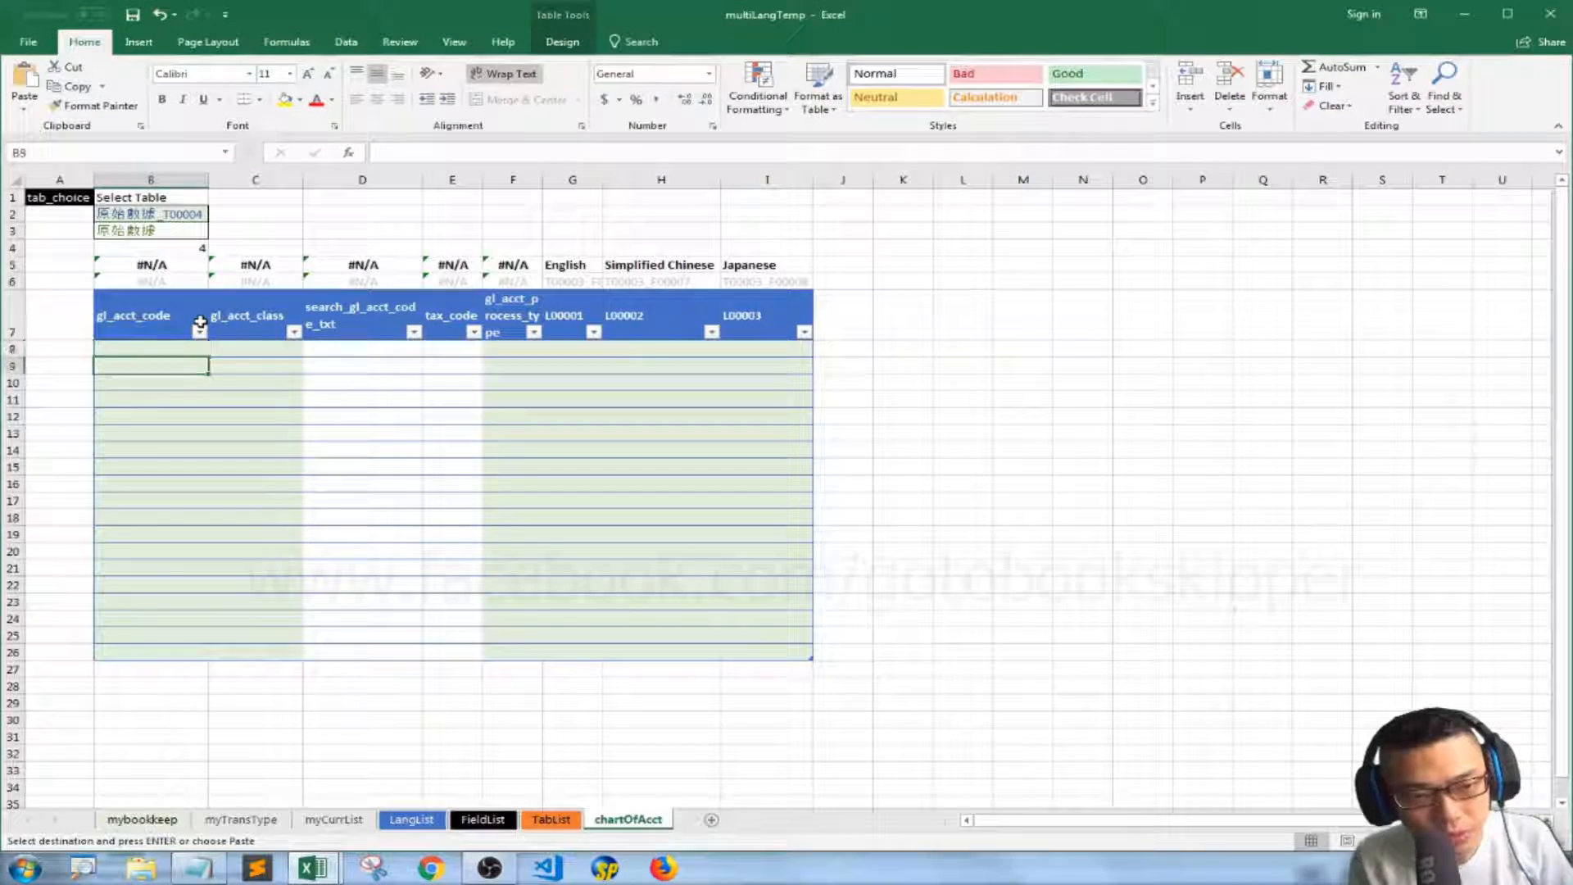
{"action": "right_click", "coordinate": [157, 350]}
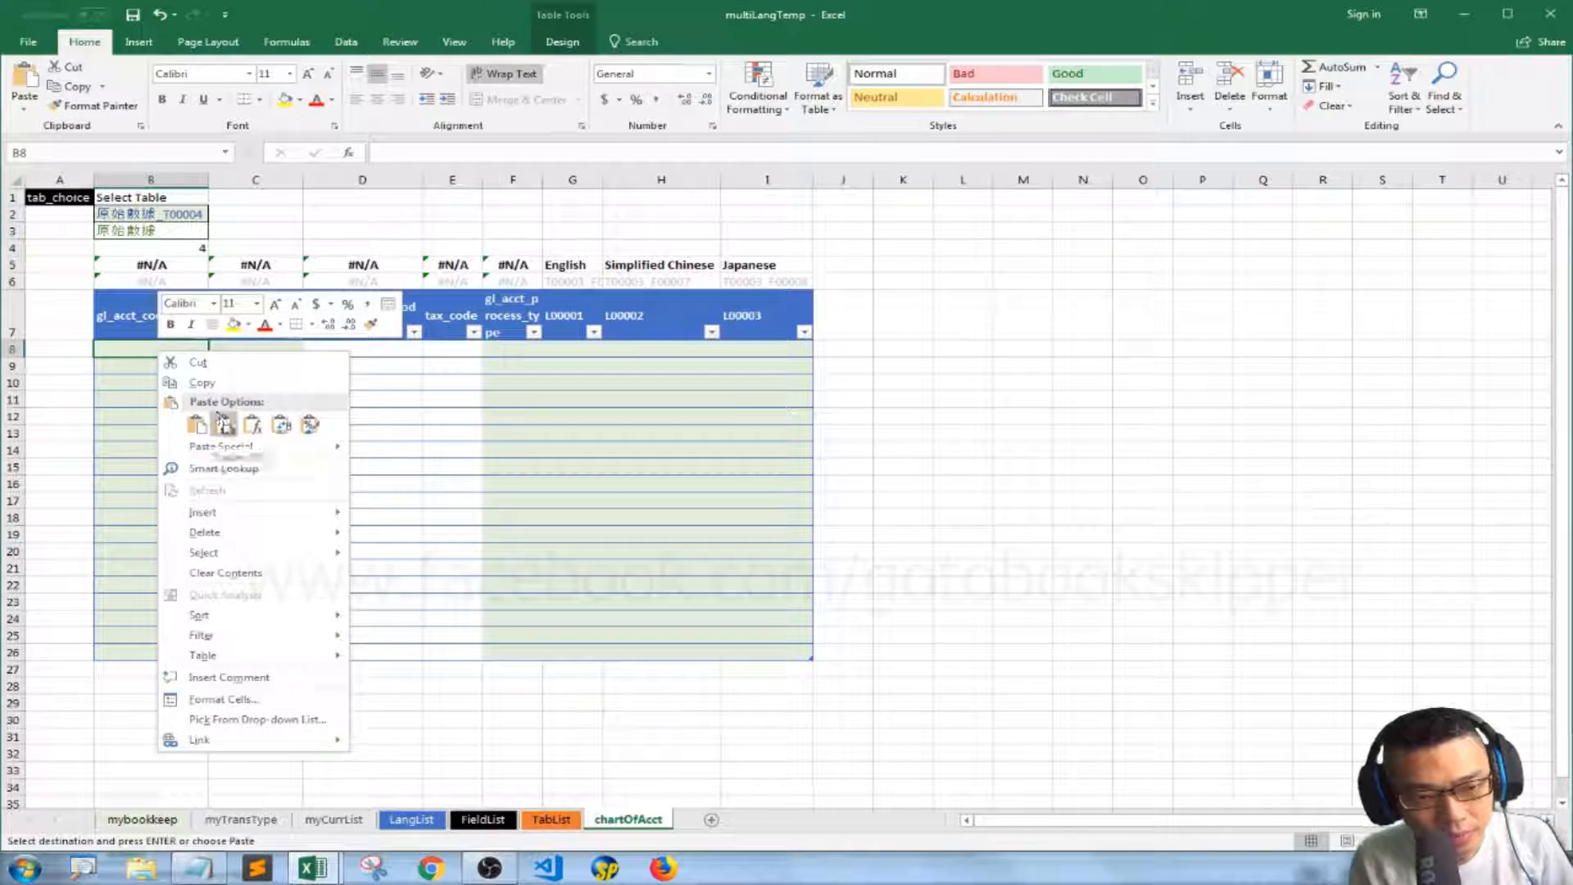
{"action": "left_click", "coordinate": [222, 422]}
Clear the contents of the search_gl_acct_code_txt column from D8 down to the table's last row
{"action": "key", "text": "Up"}
{"action": "key", "text": "Right"}
{"action": "key", "text": "Right"}
{"action": "key", "text": "Down"}
{"action": "key", "text": "ctrl+shift+Down"}
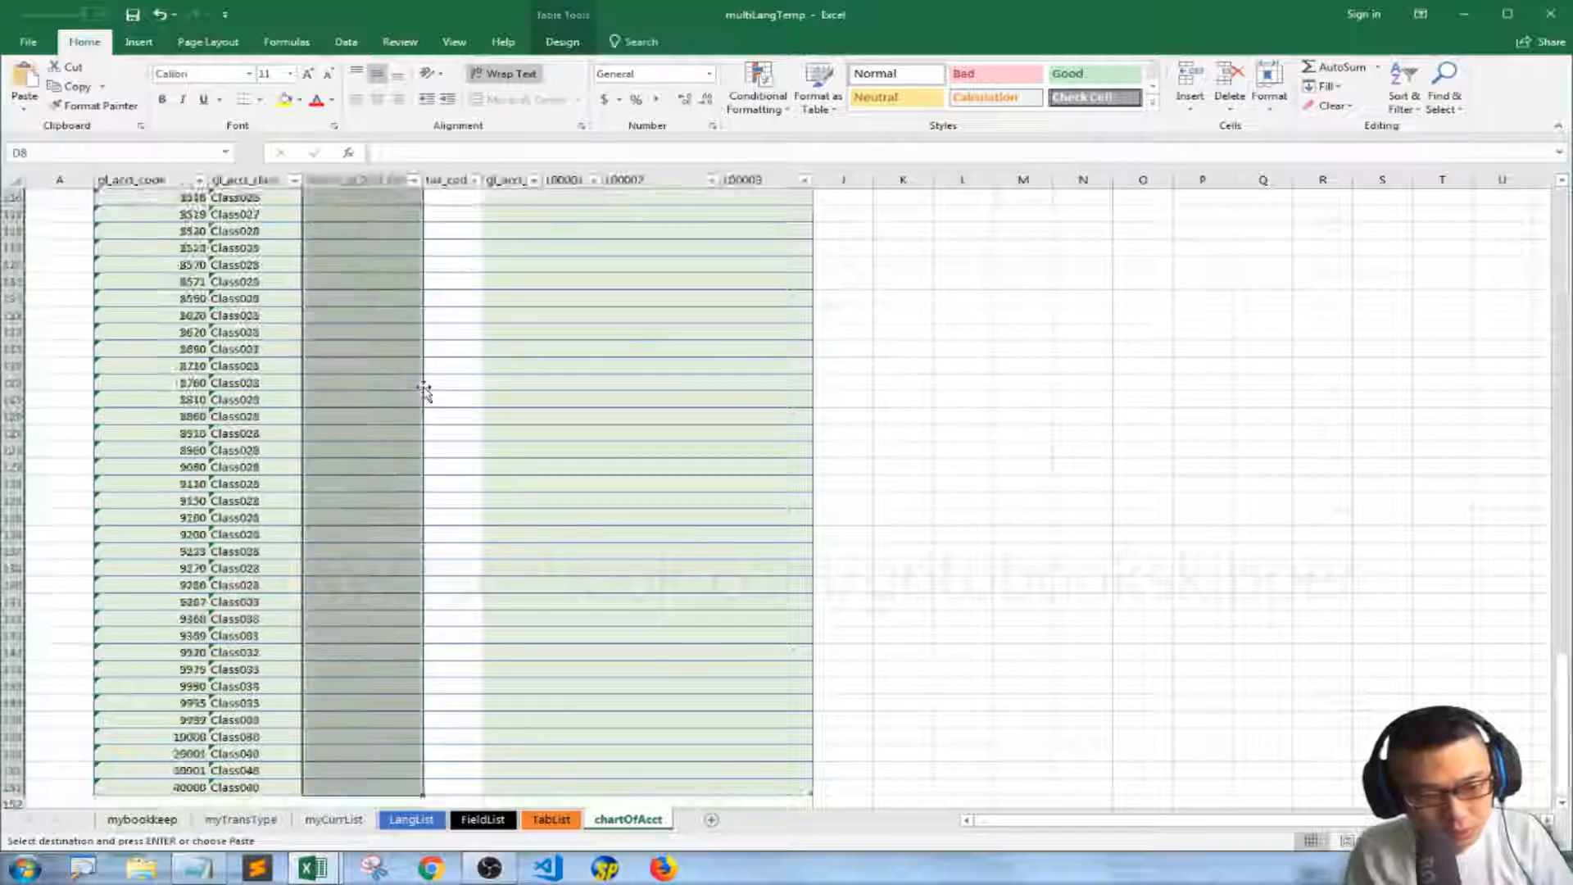
{"action": "key", "text": "Delete"}
{"action": "key", "text": "Up"}
{"action": "key", "text": "Down"}
{"action": "key", "text": "Down"}
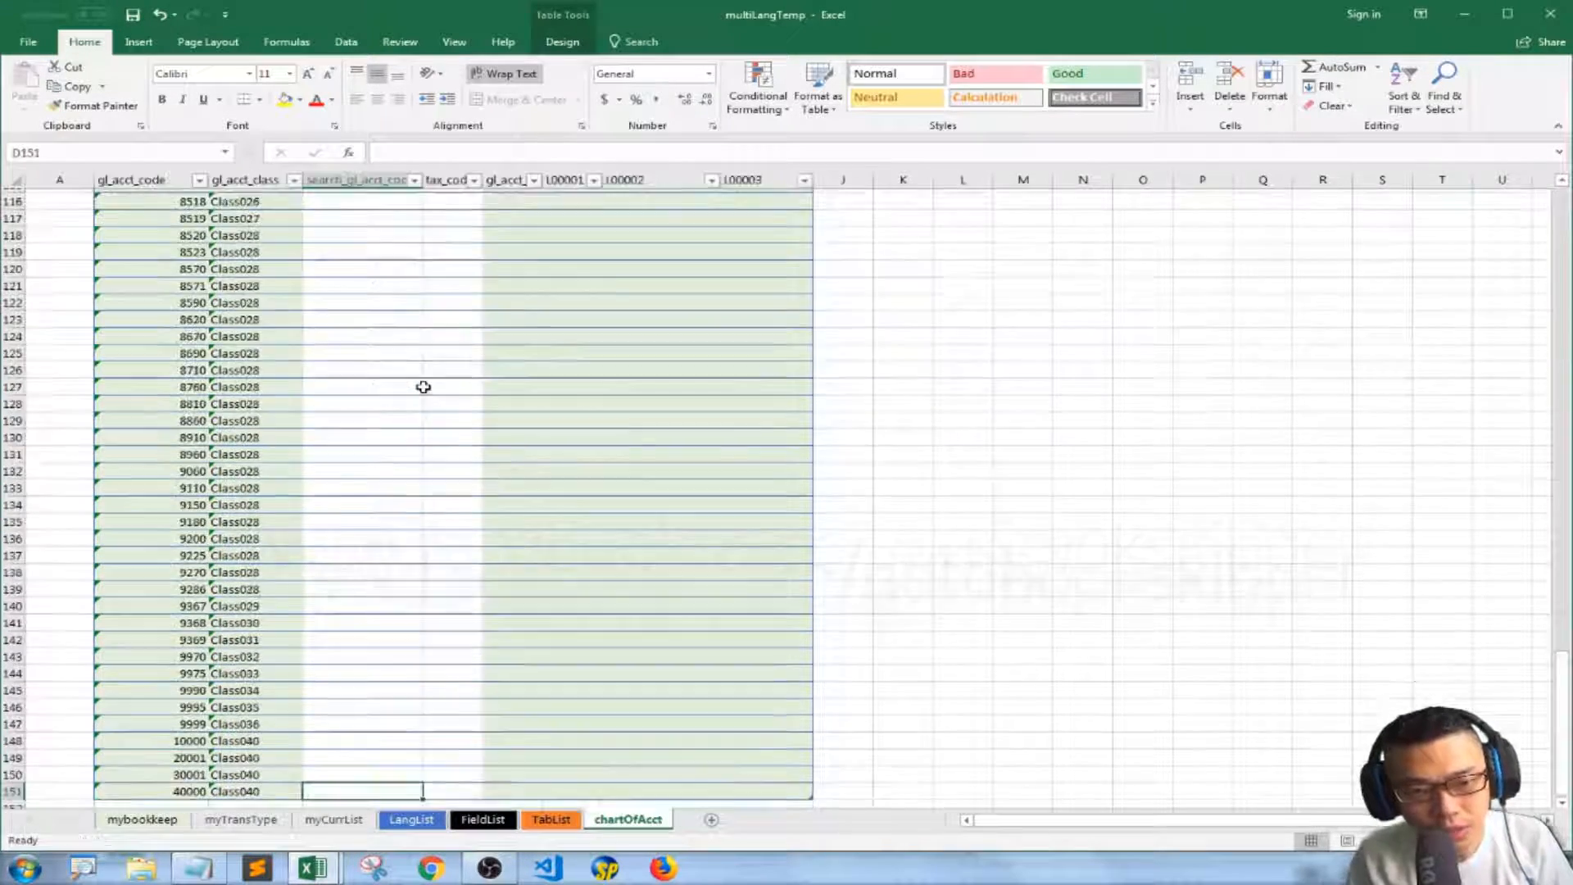
Select F8 as the paste target, then copy the process types and three language columns, E2:H145, from copy_text
{"action": "key", "text": "Right"}
{"action": "key", "text": "Right"}
{"action": "key", "text": "End"}
{"action": "key", "text": "Up"}
{"action": "key", "text": "Down"}
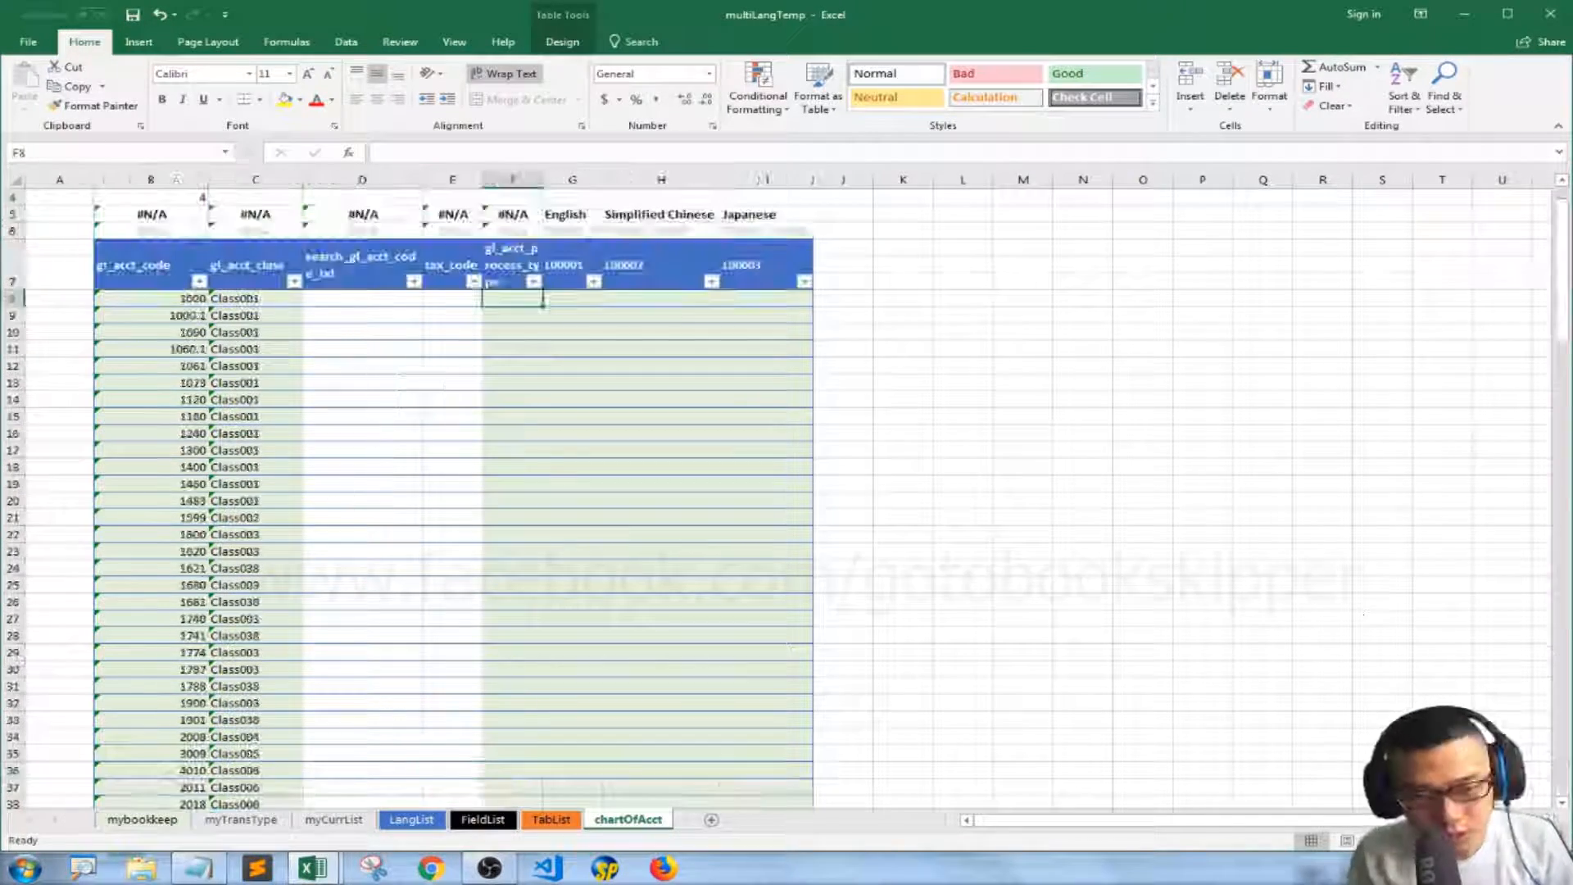
{"action": "left_click", "coordinate": [325, 867]}
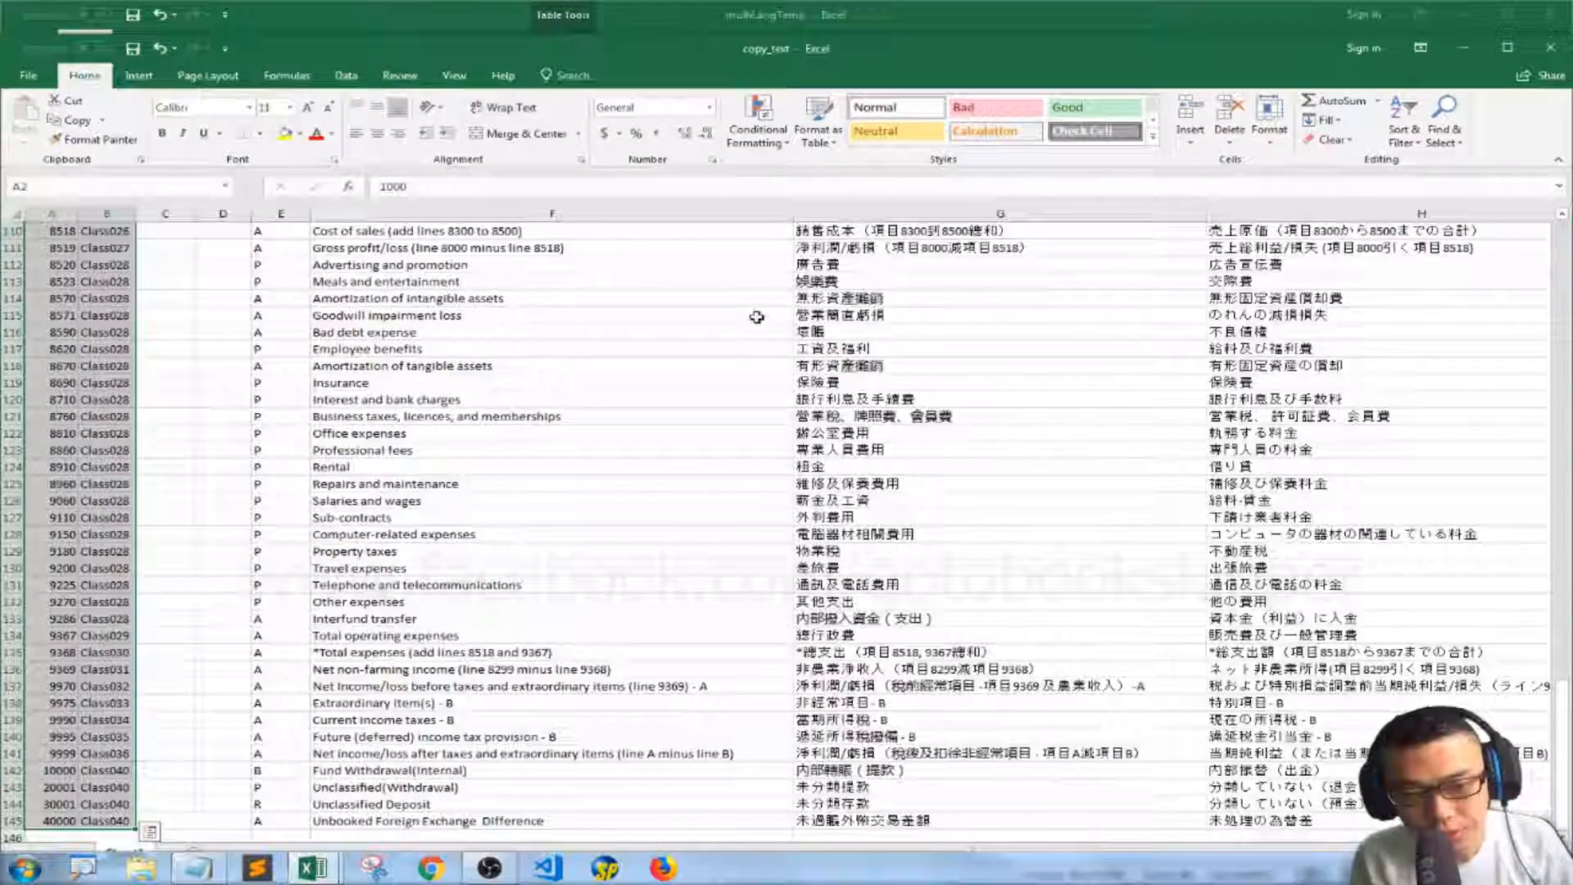
{"action": "scroll", "coordinate": [749, 314], "scroll_direction": "up", "scroll_amount": 20}
{"action": "left_click", "coordinate": [275, 258]}
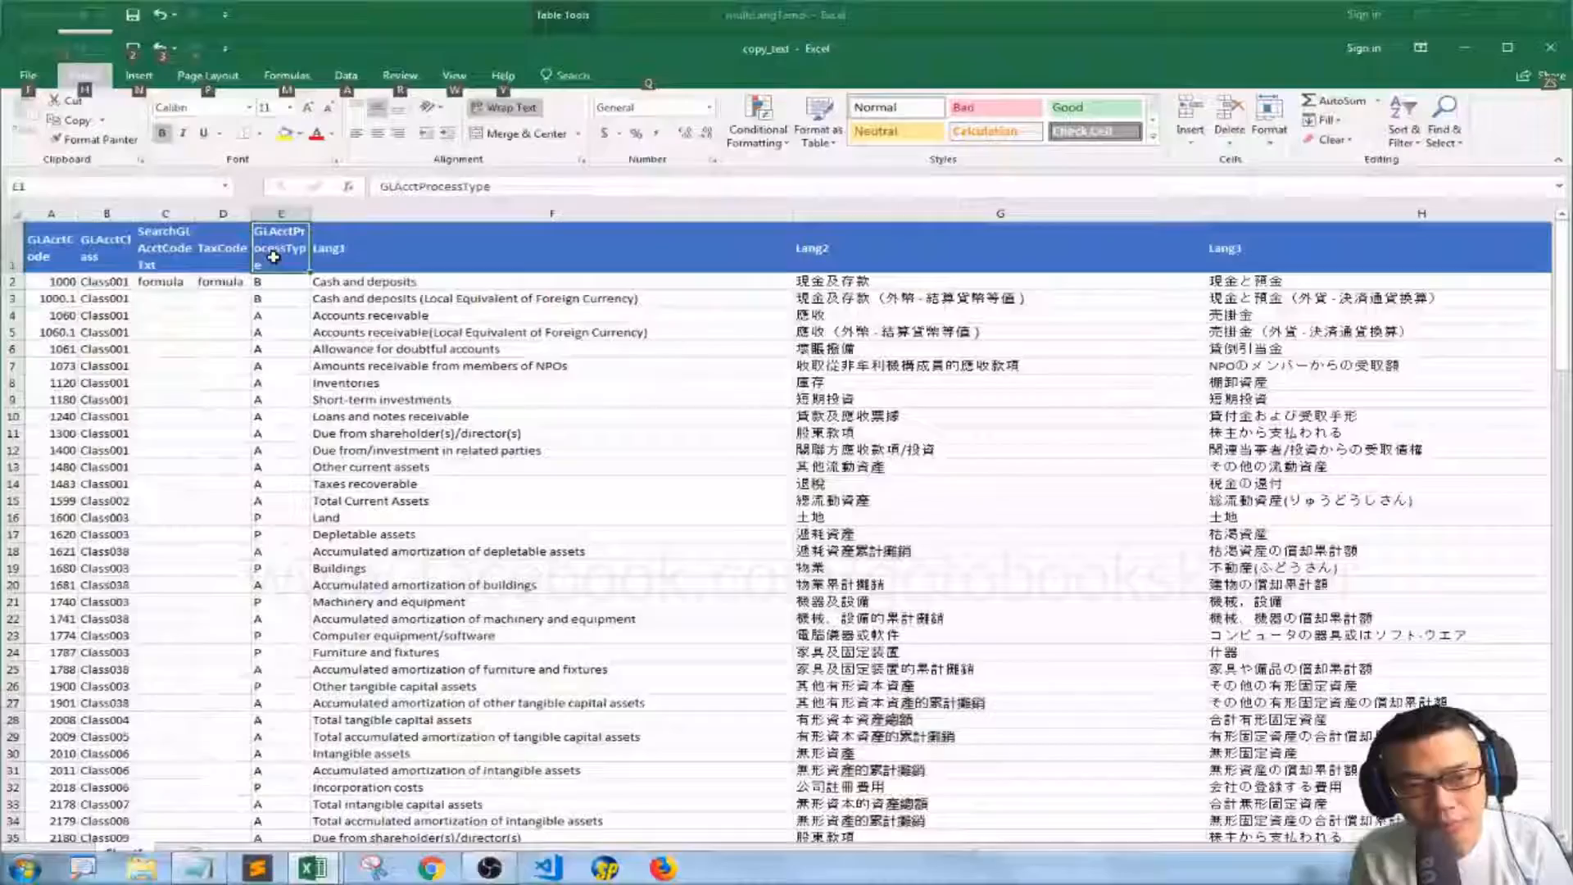
{"action": "key", "text": "Down"}
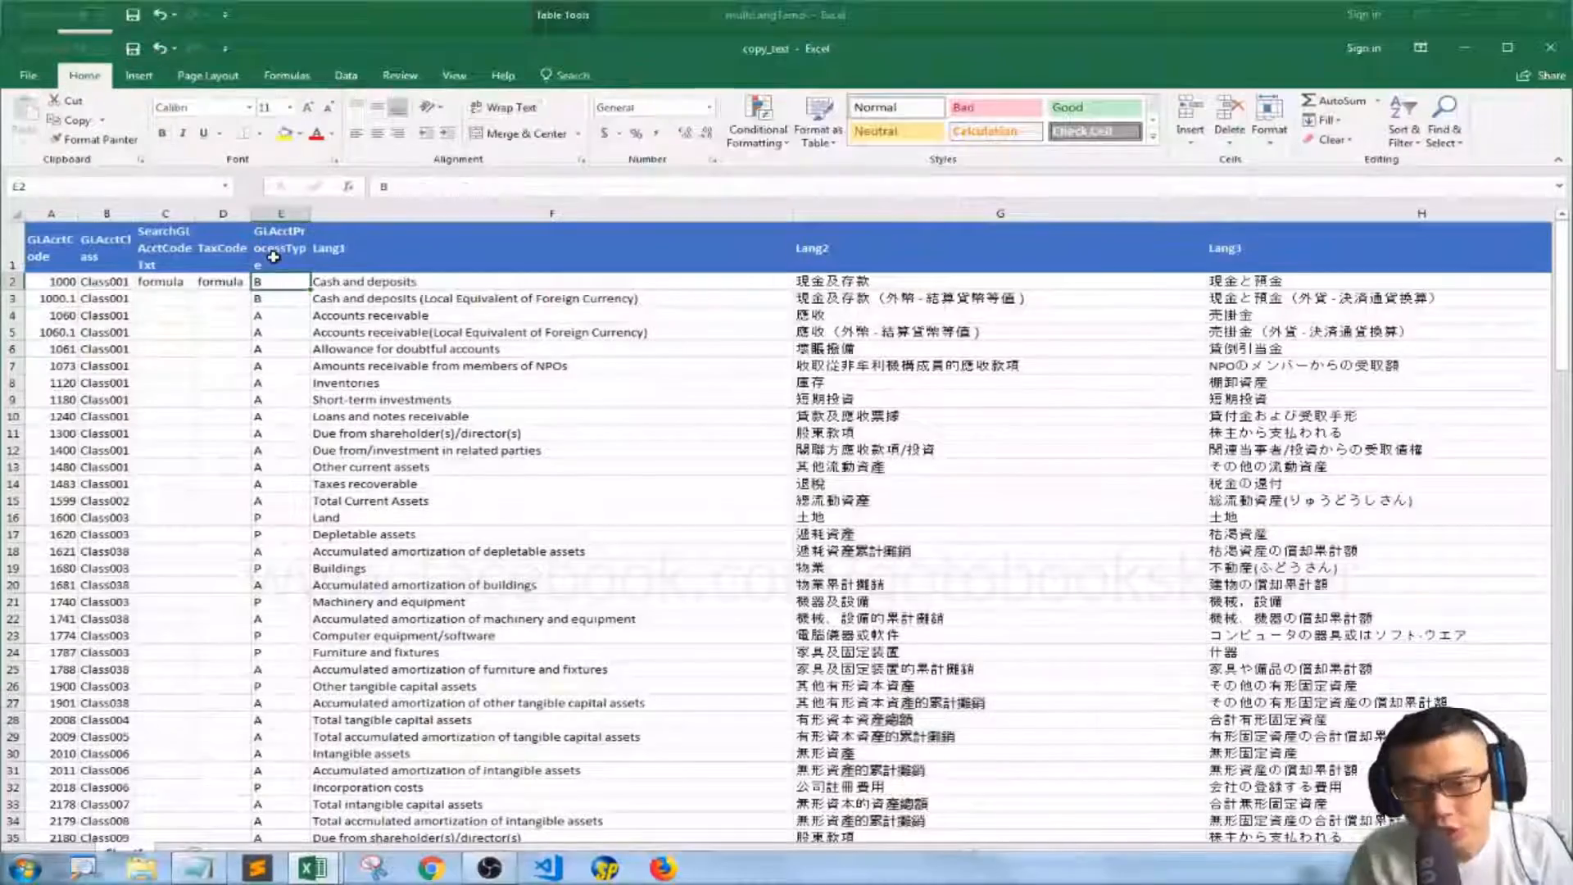
{"action": "key", "text": "ctrl+shift+Right"}
{"action": "key", "text": "ctrl+shift+Down"}
{"action": "key", "text": "ctrl+c"}
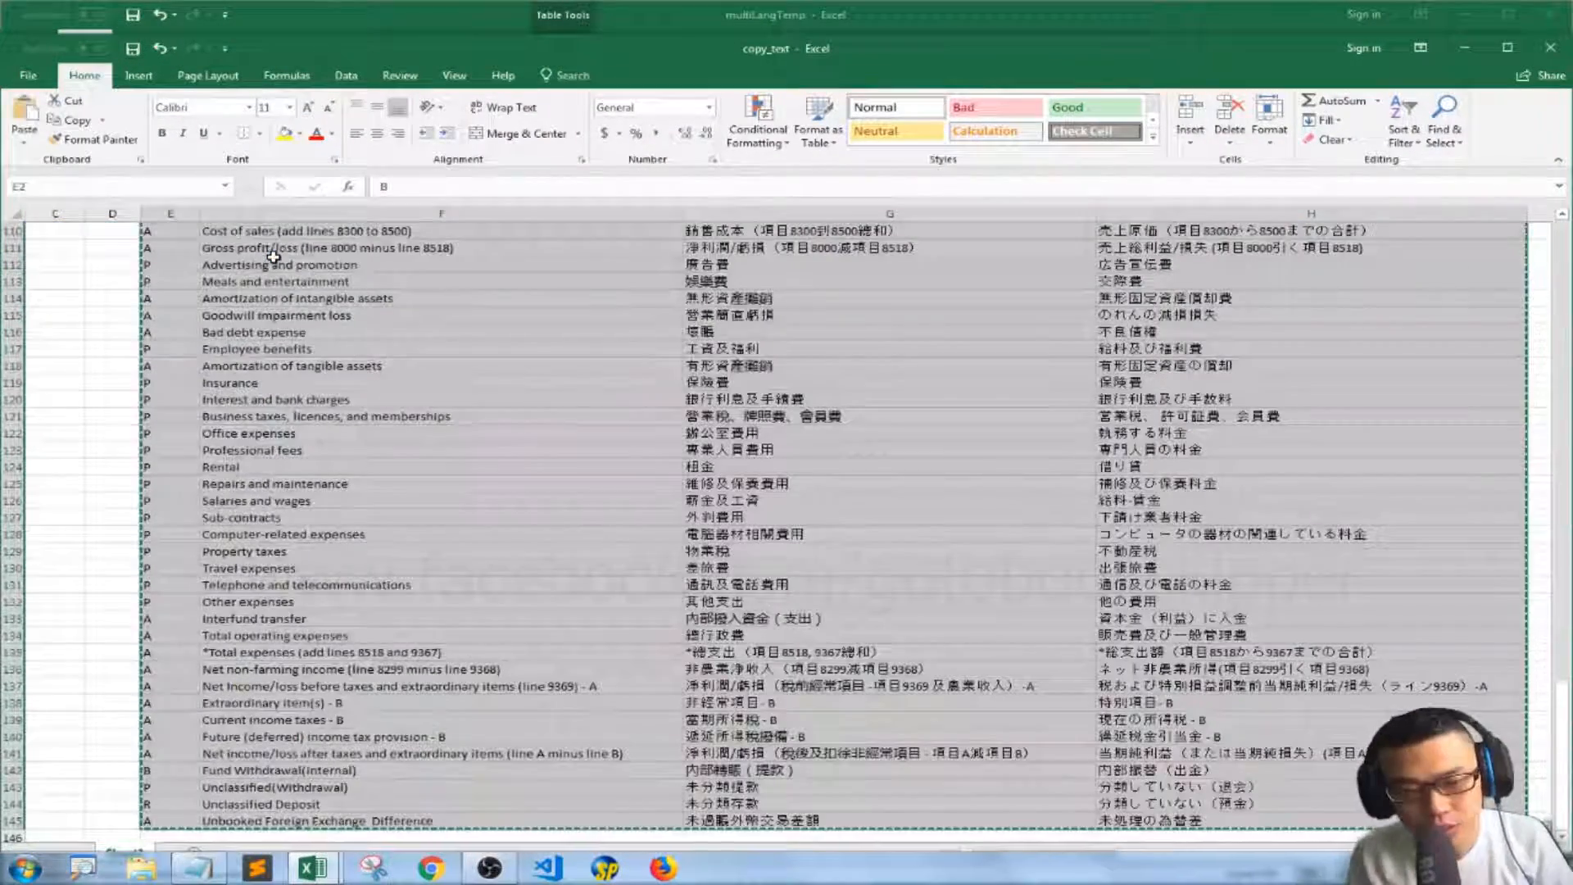
Paste the copied process types and language names as values into the chartOfAcct table, starting at F8
{"action": "key", "text": "alt+Tab"}
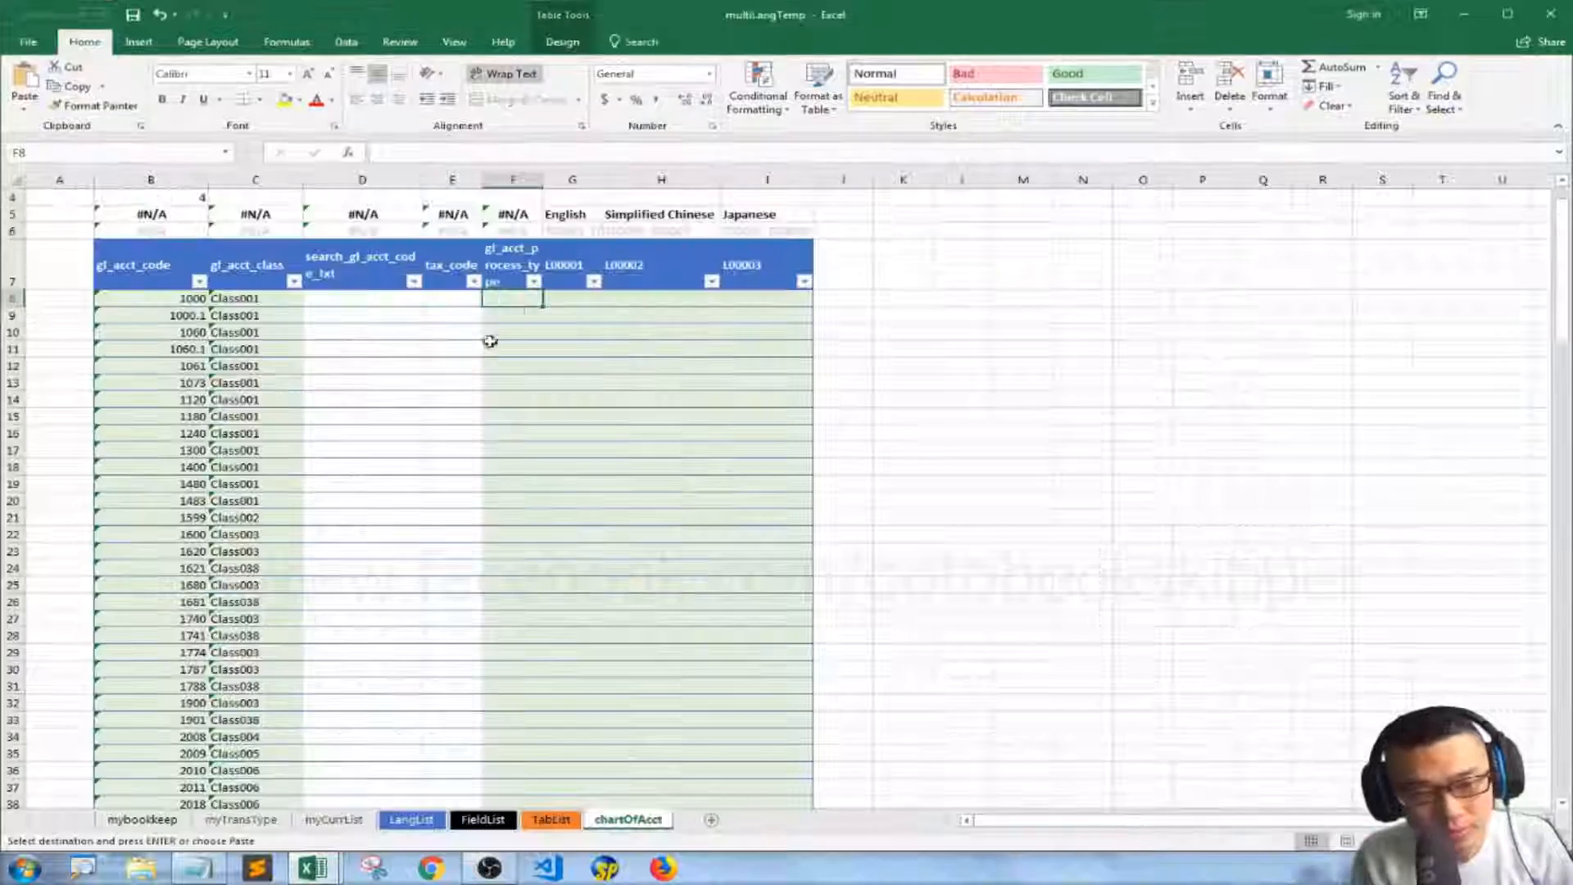
{"action": "right_click", "coordinate": [515, 301]}
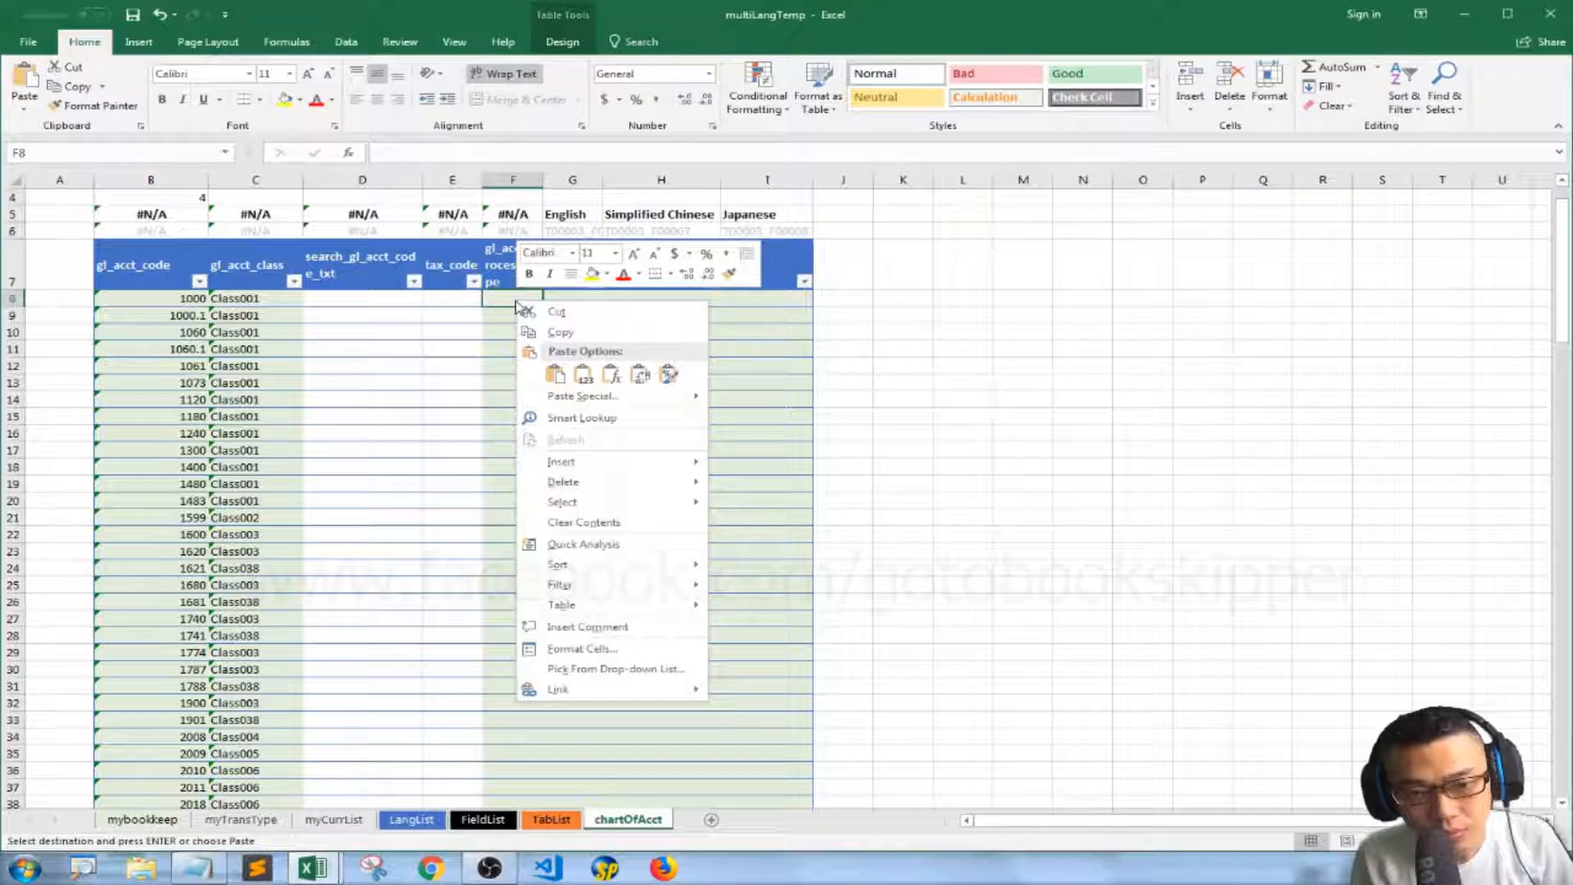
{"action": "left_click", "coordinate": [579, 377]}
{"action": "scroll", "coordinate": [572, 368], "scroll_direction": "down", "scroll_amount": 5}
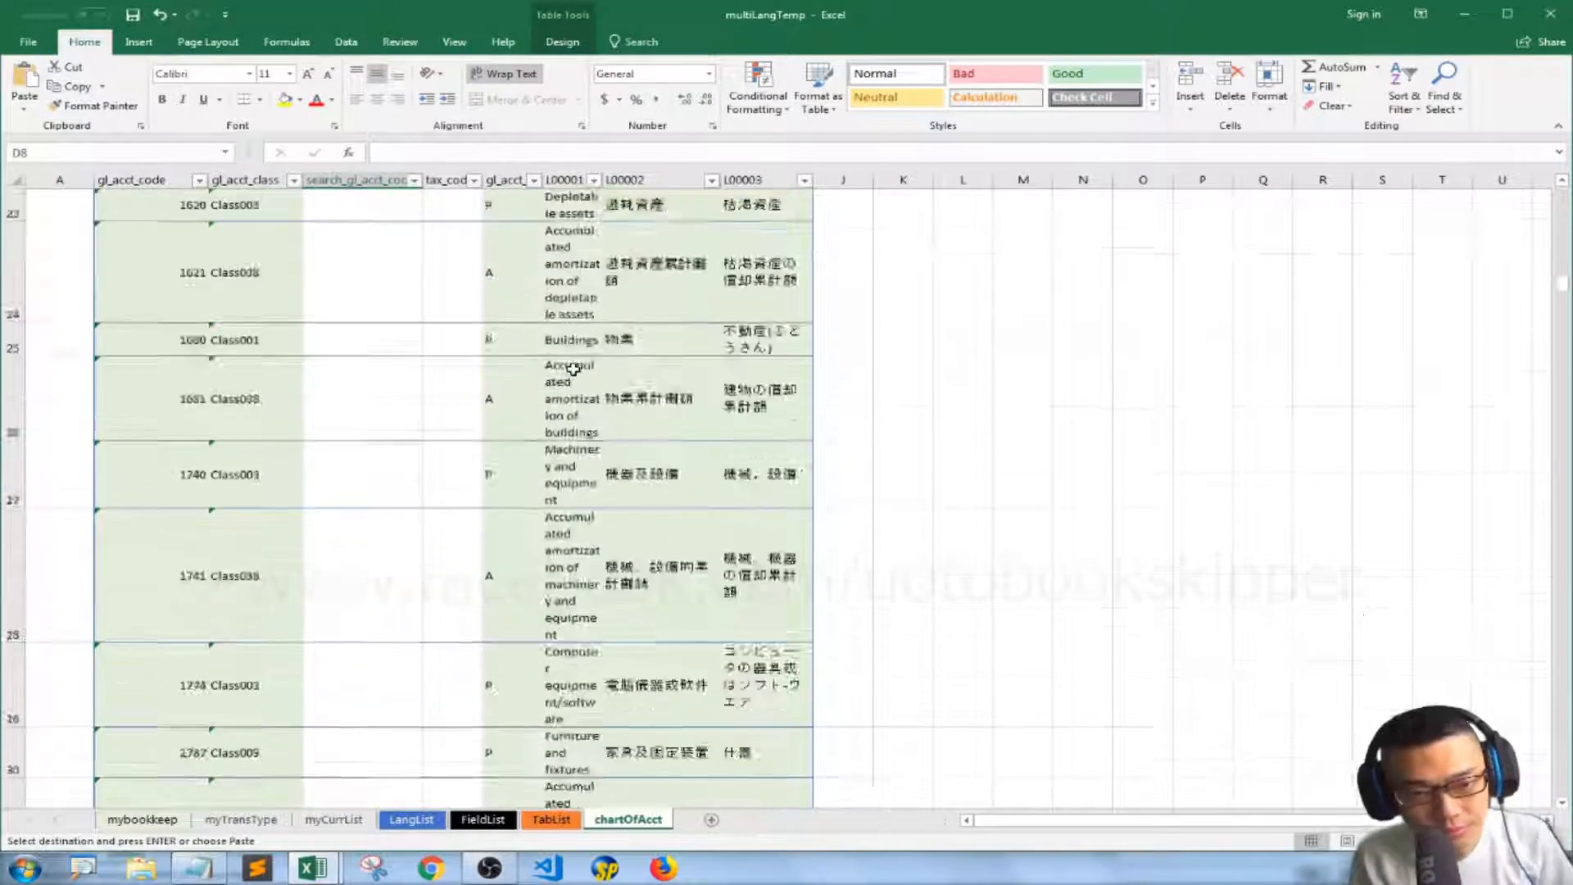
Freeze the panes of chartOfAcct at D8, keeping the rows above and columns A to C visible
{"action": "scroll", "coordinate": [572, 368], "scroll_direction": "up", "scroll_amount": 10}
{"action": "left_click", "coordinate": [372, 361]}
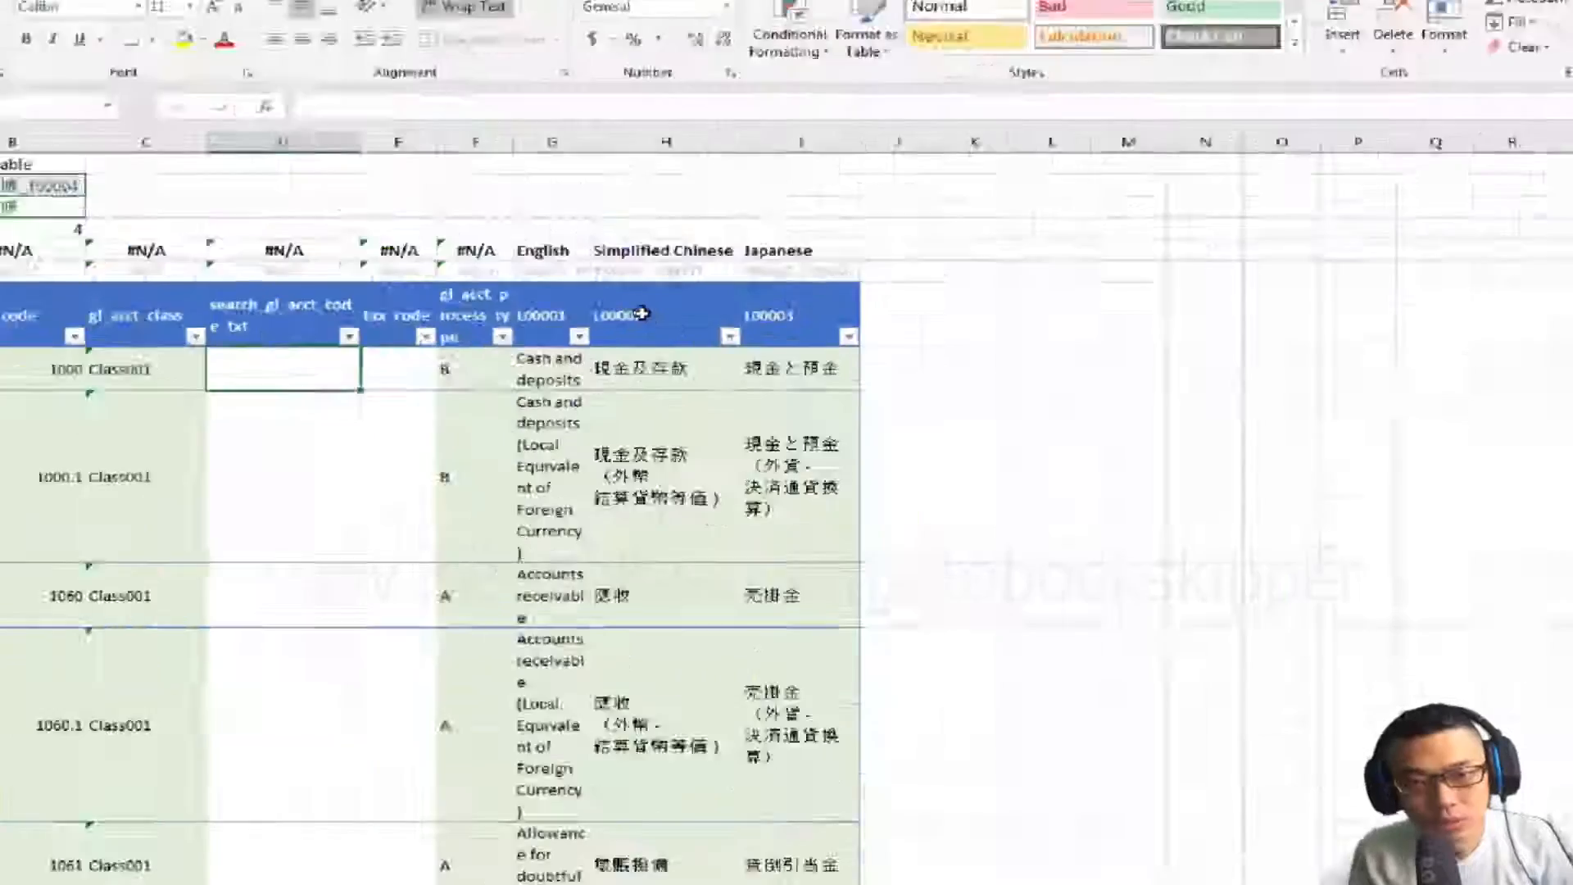
{"action": "left_click", "coordinate": [456, 45]}
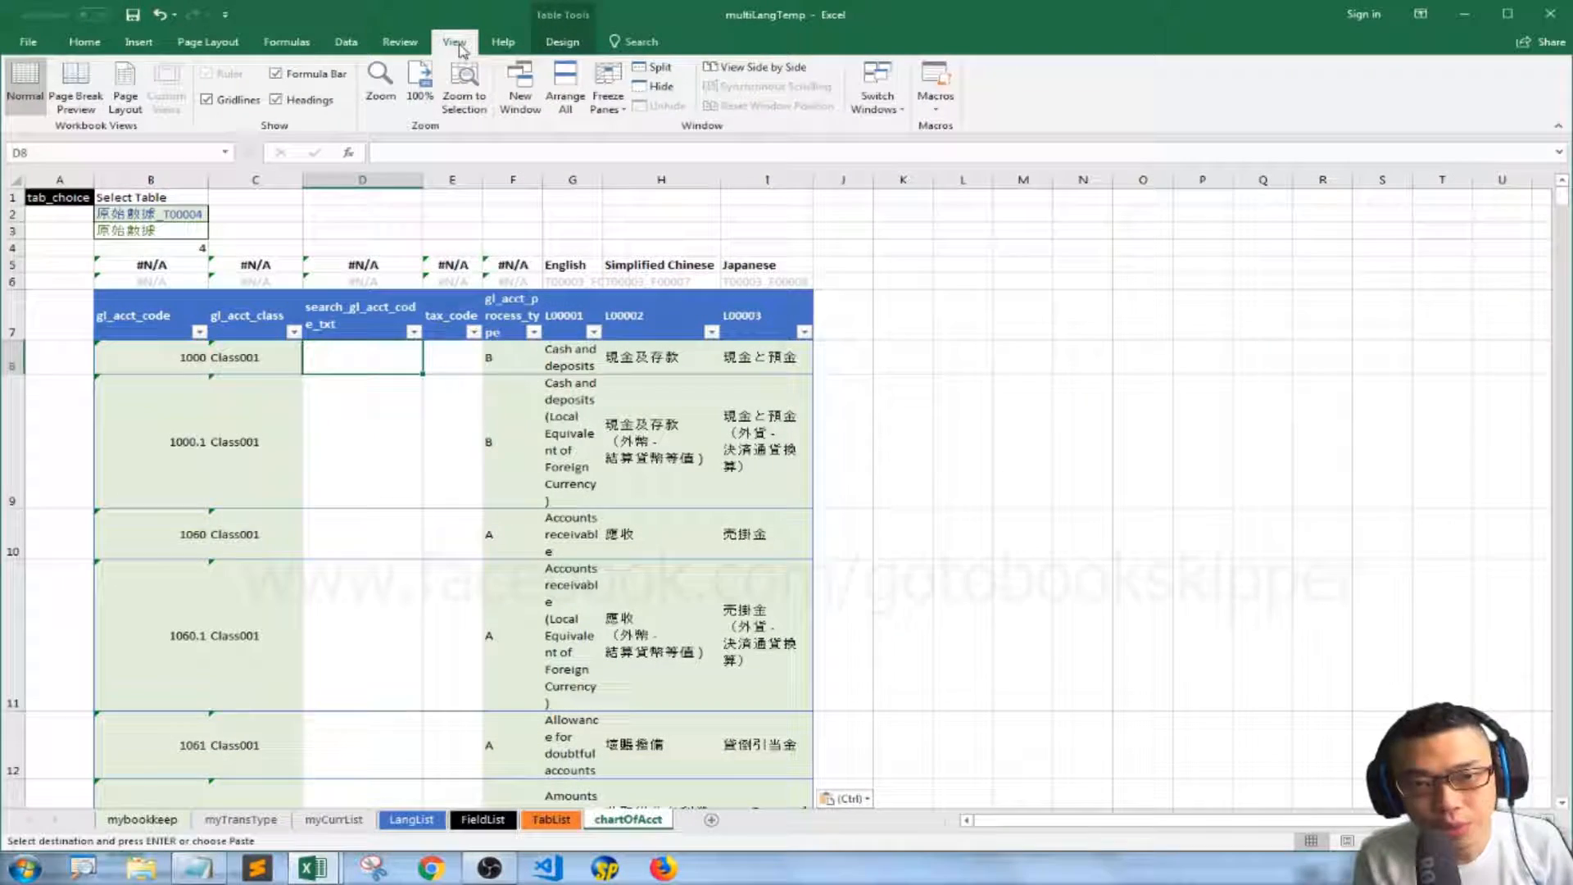
{"action": "left_click", "coordinate": [608, 90]}
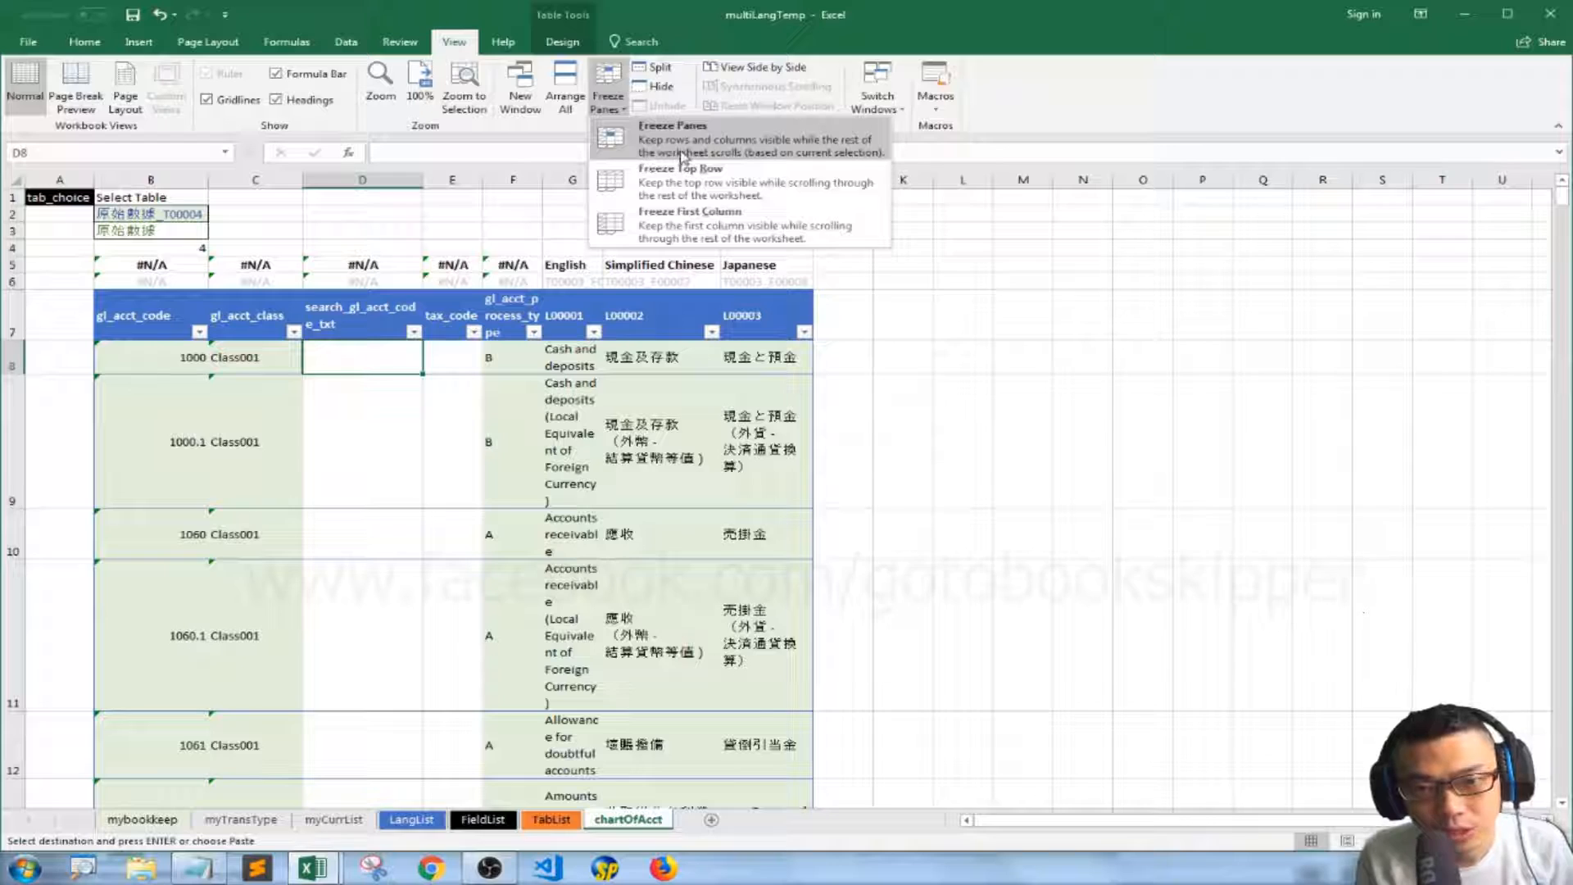
{"action": "left_click", "coordinate": [683, 155]}
{"action": "key", "text": "Down"}
{"action": "key", "text": "Down"}
{"action": "key", "text": "Down"}
{"action": "scroll", "coordinate": [608, 264], "scroll_direction": "down", "scroll_amount": 5}
{"action": "scroll", "coordinate": [608, 267], "scroll_direction": "up", "scroll_amount": 5}
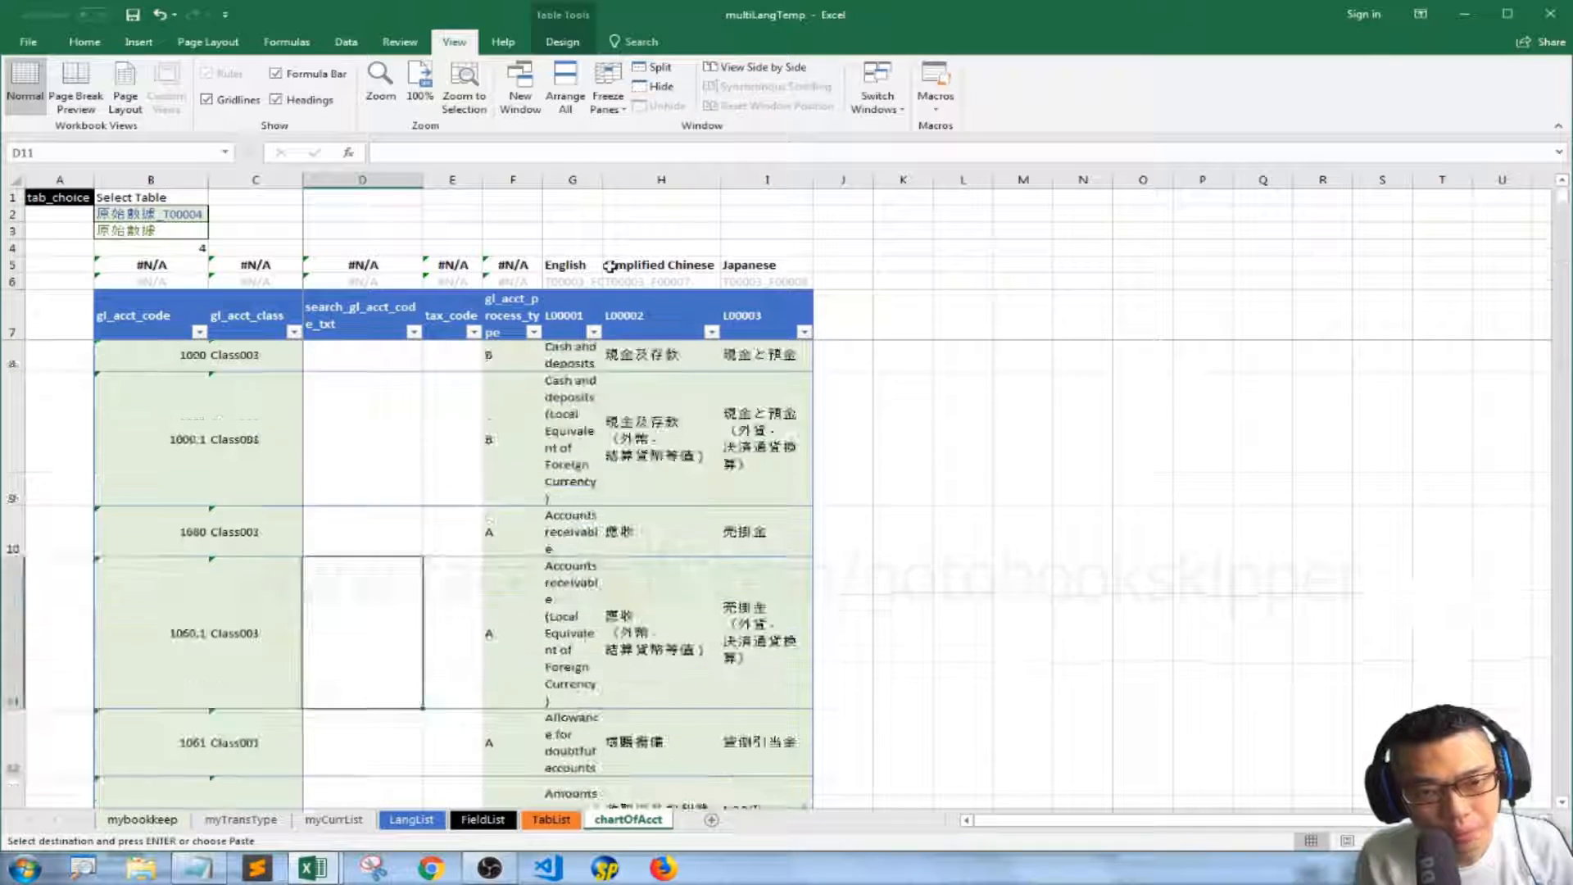
Copy the chartOfAcct table headers gl_acct_code through tax_code, B7:E7
{"action": "left_click", "coordinate": [463, 246]}
{"action": "key", "text": "shift+Down"}
{"action": "key", "text": "shift+Right"}
{"action": "key", "text": "shift+Right"}
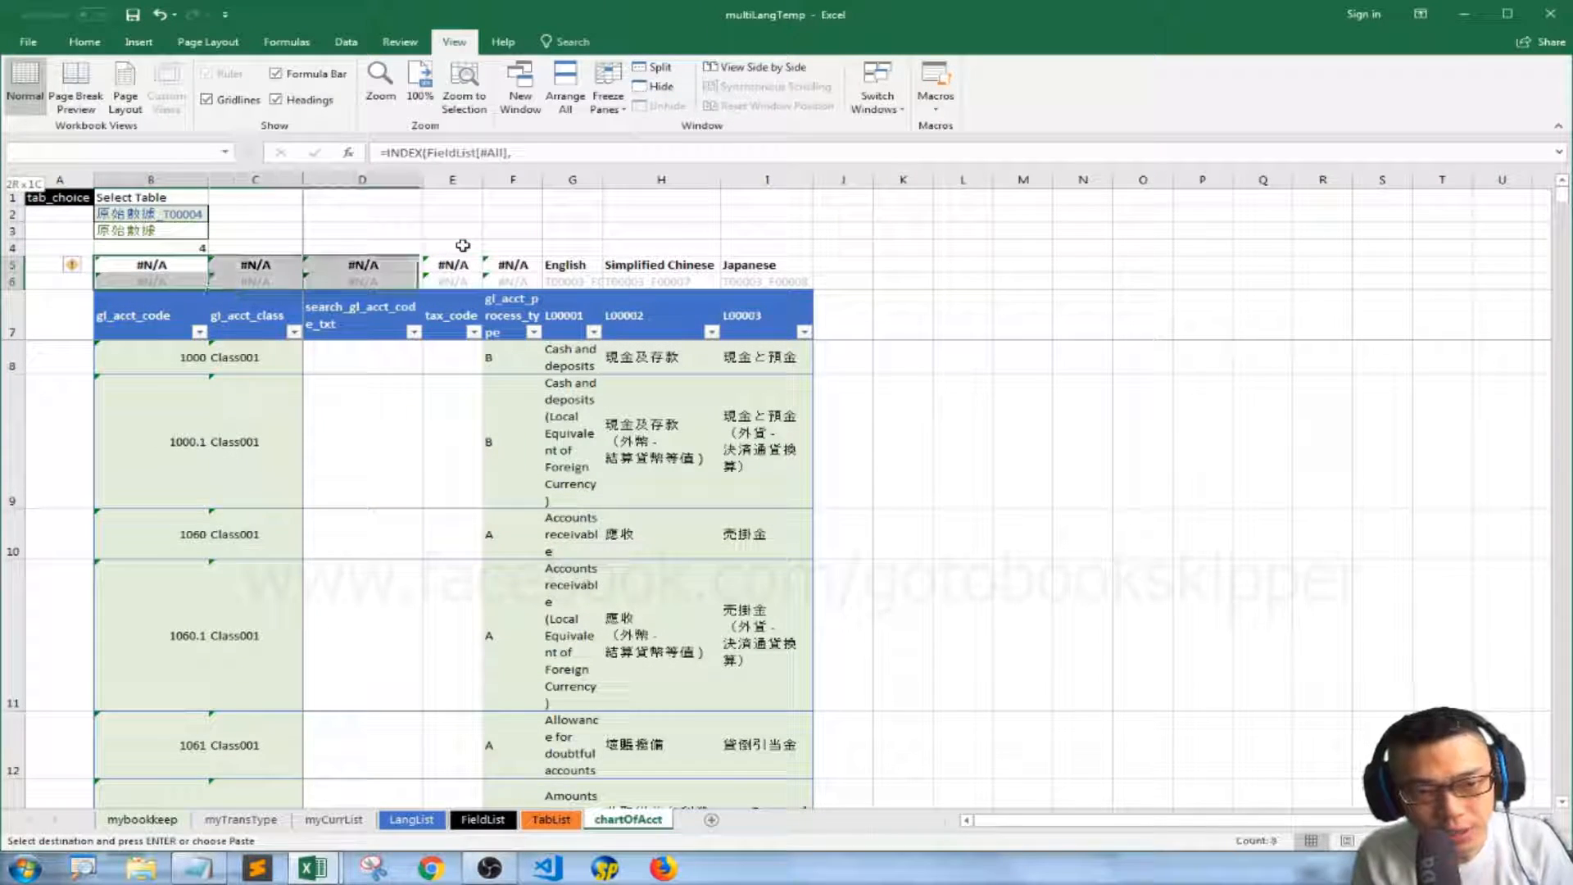
{"action": "key", "text": "Down"}
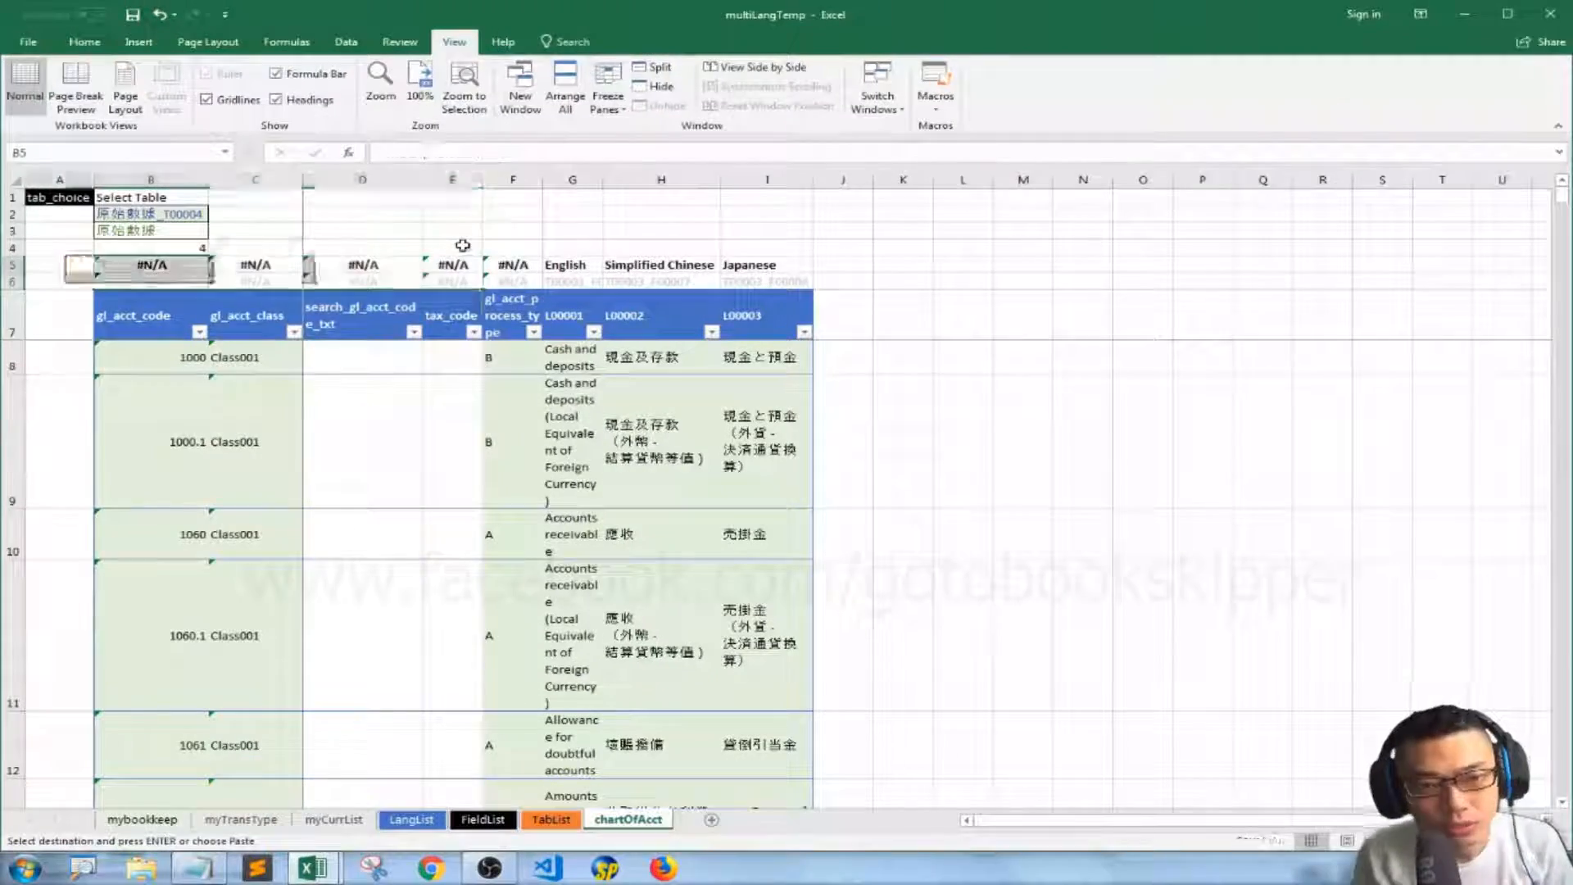
{"action": "key", "text": "Down"}
{"action": "key", "text": "shift+Right"}
{"action": "key", "text": "shift+Right"}
{"action": "key", "text": "shift+Right"}
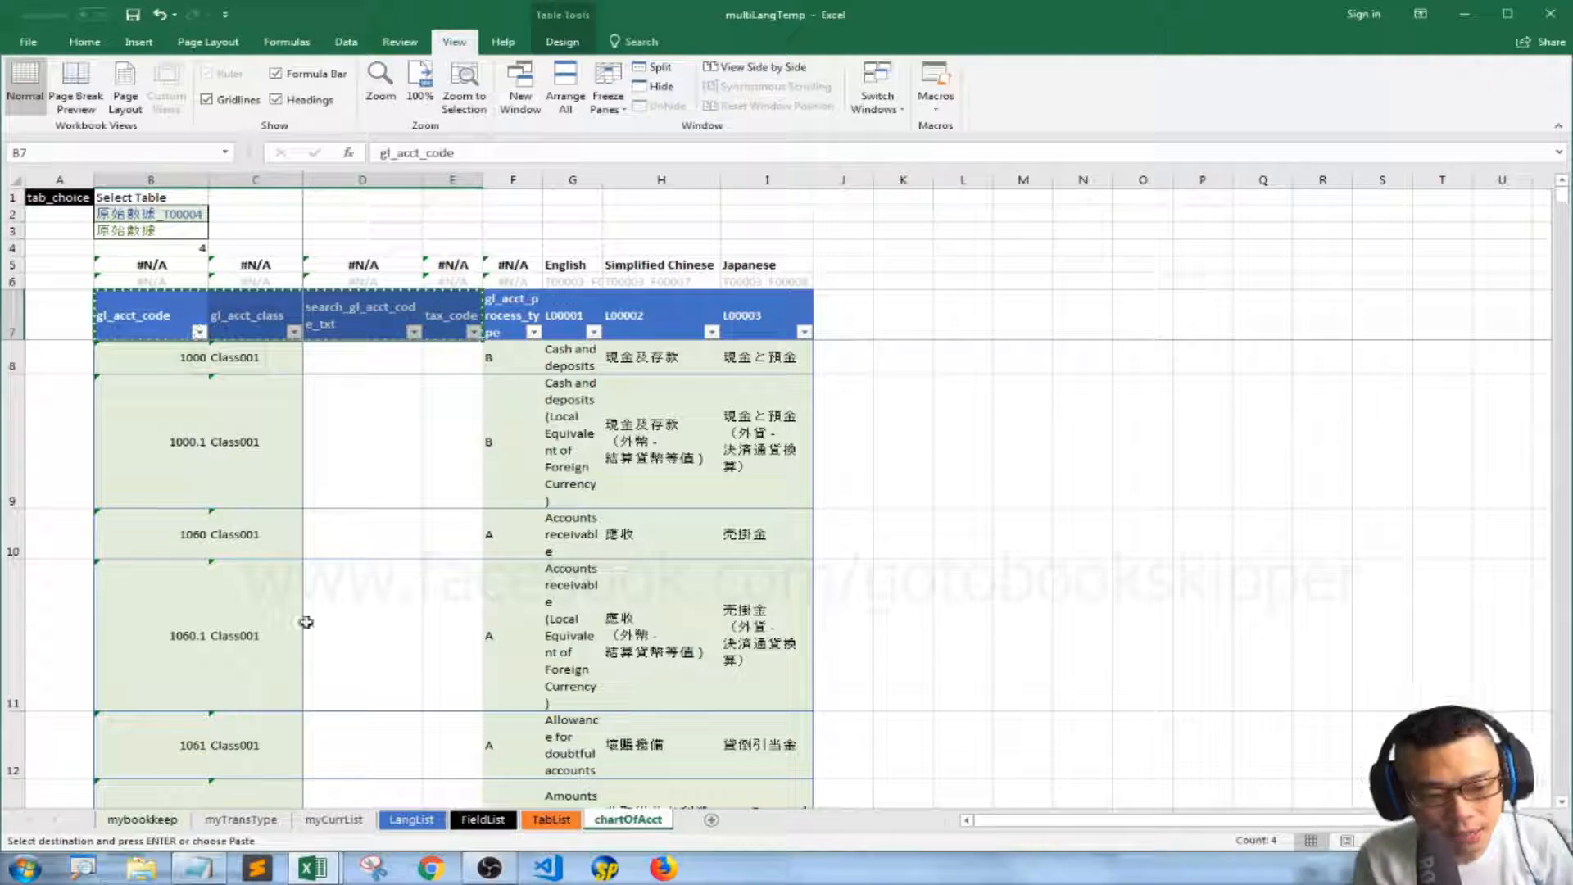
Choose Field List_T00001 in the table selector B2 and follow the Field List link to the FieldList sheet
{"action": "left_click", "coordinate": [179, 216]}
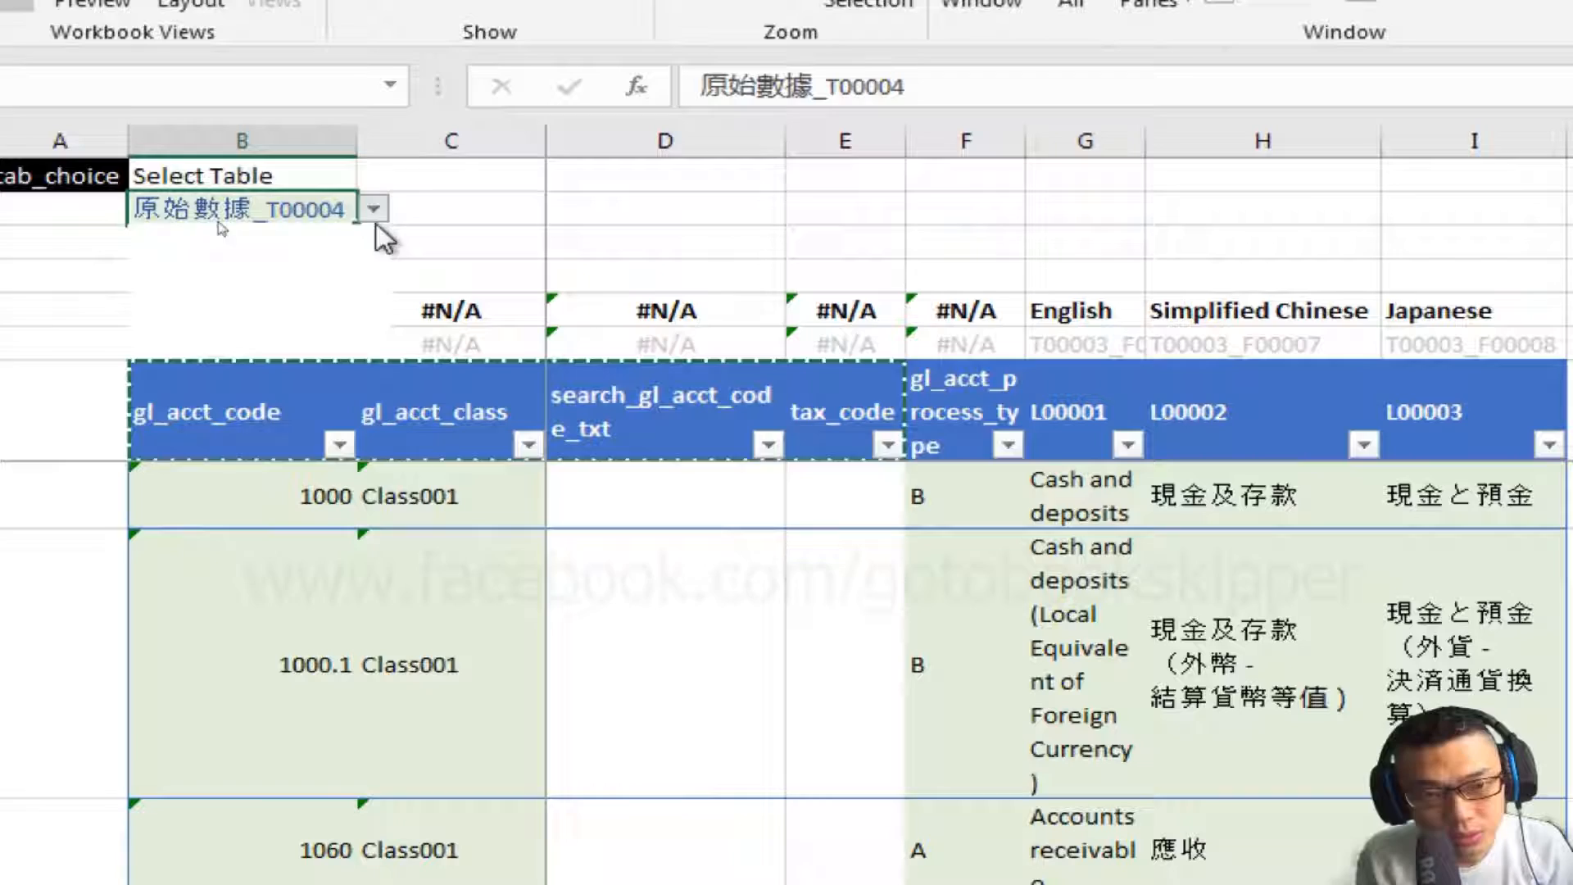
{"action": "left_click", "coordinate": [217, 214]}
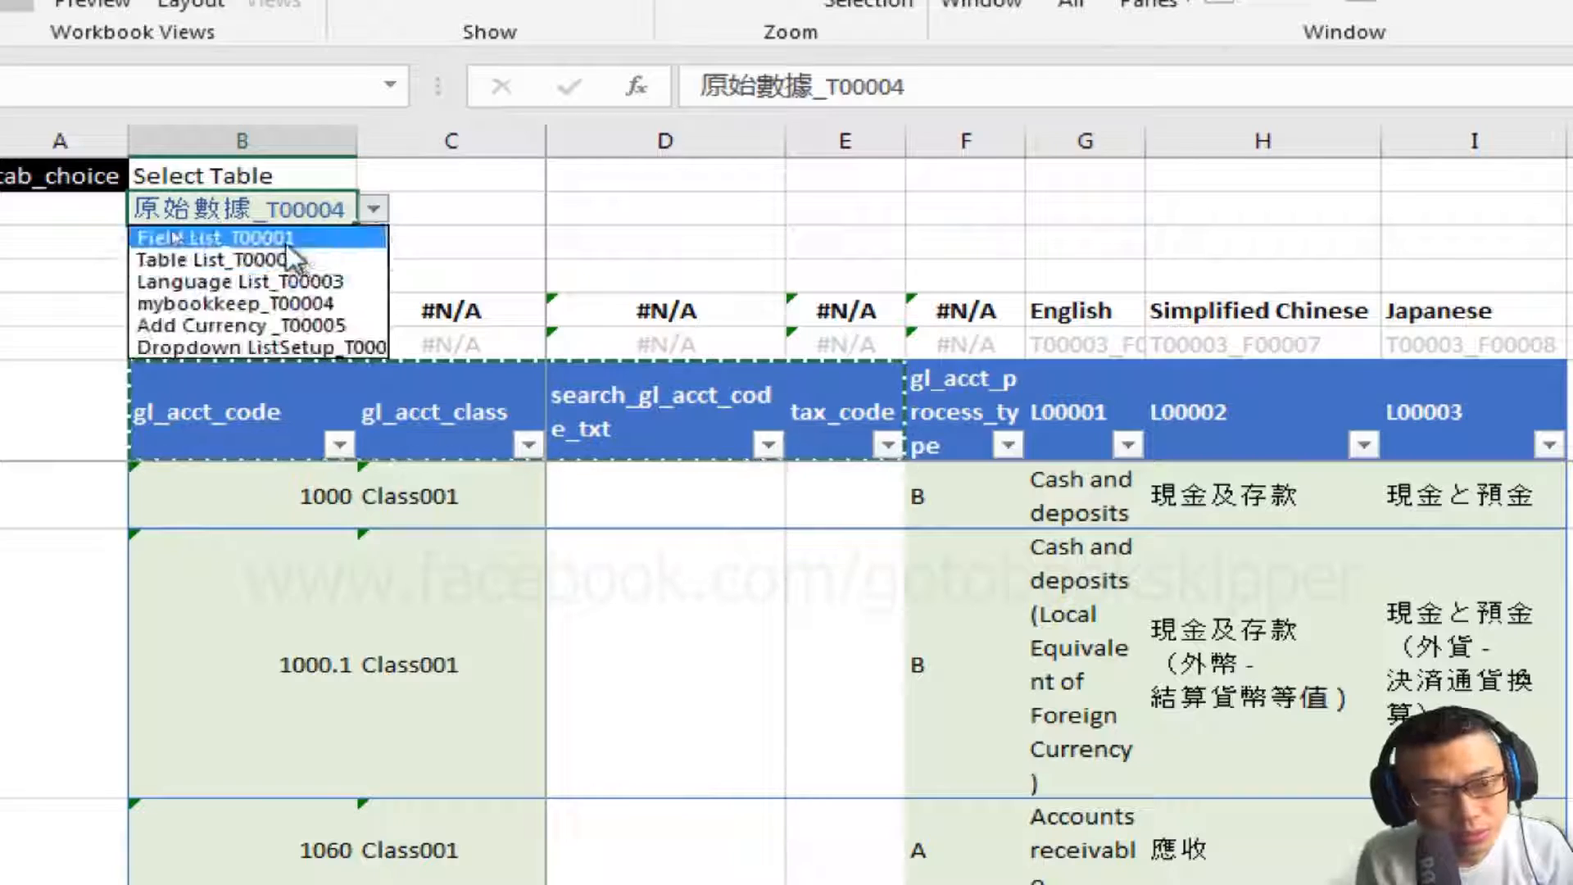
{"action": "left_click", "coordinate": [286, 241]}
{"action": "left_click", "coordinate": [656, 242]}
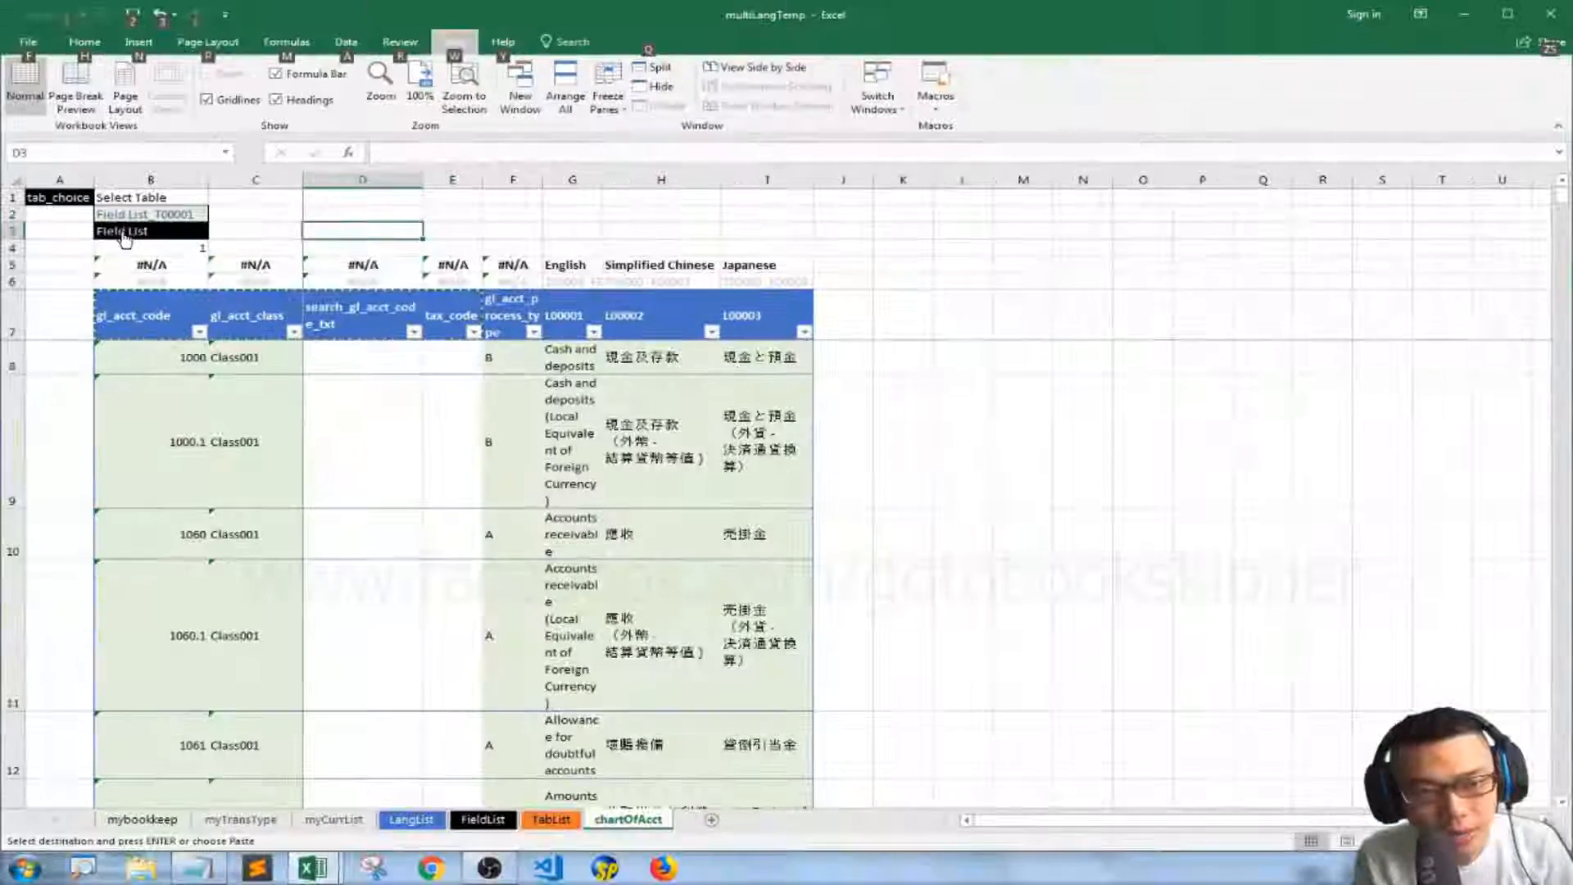
{"action": "left_click", "coordinate": [188, 242]}
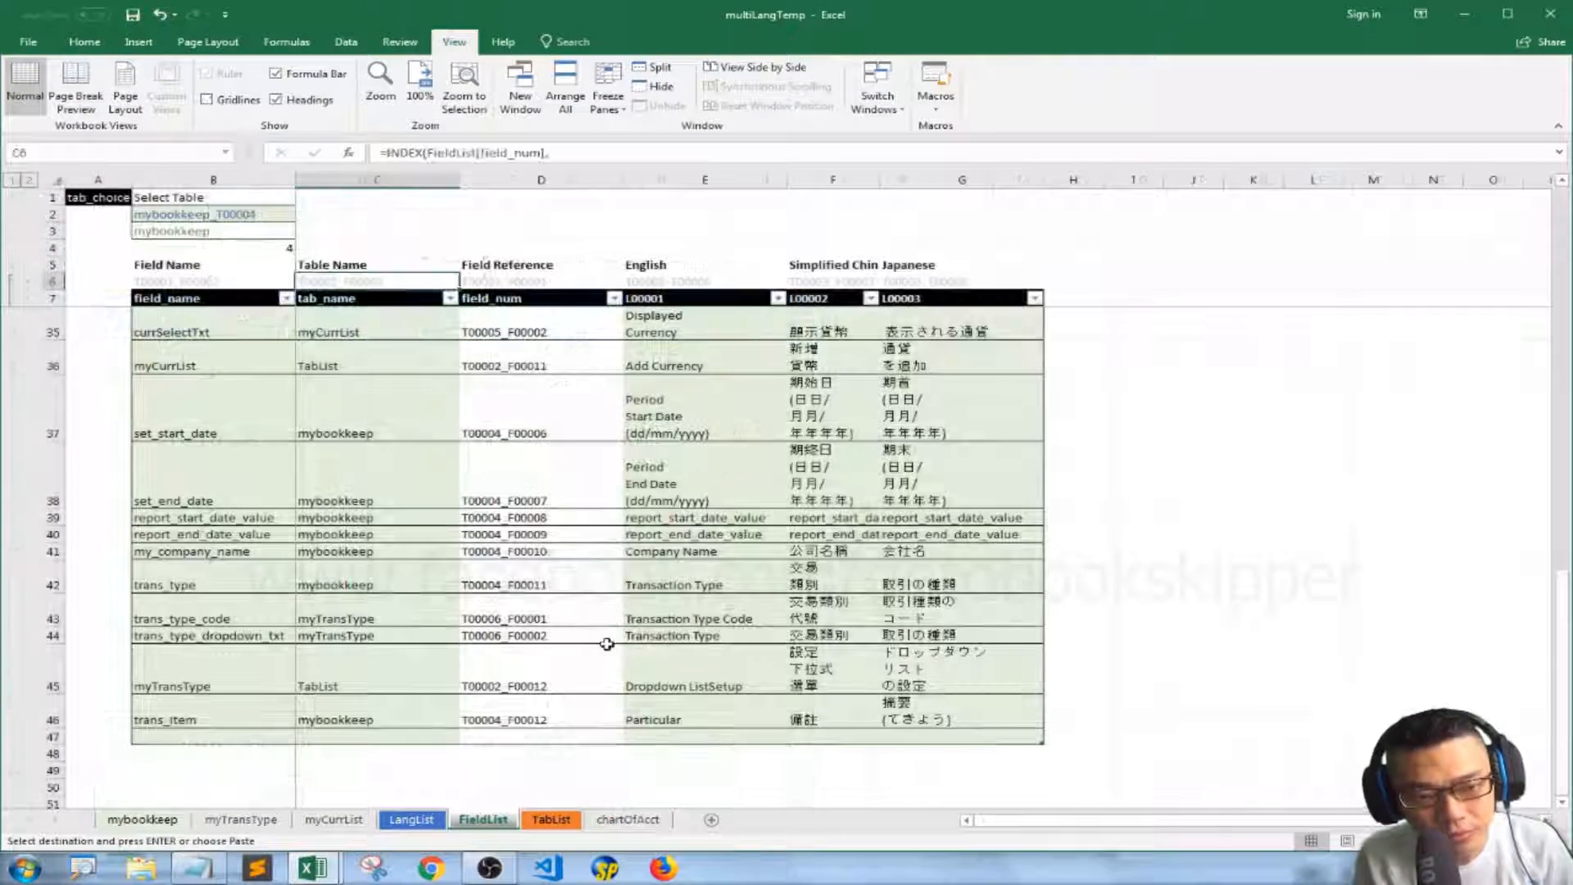
Paste the copied headers as values beside the FieldList table, starting at J46
{"action": "left_click", "coordinate": [1192, 716]}
{"action": "right_click", "coordinate": [1194, 716]}
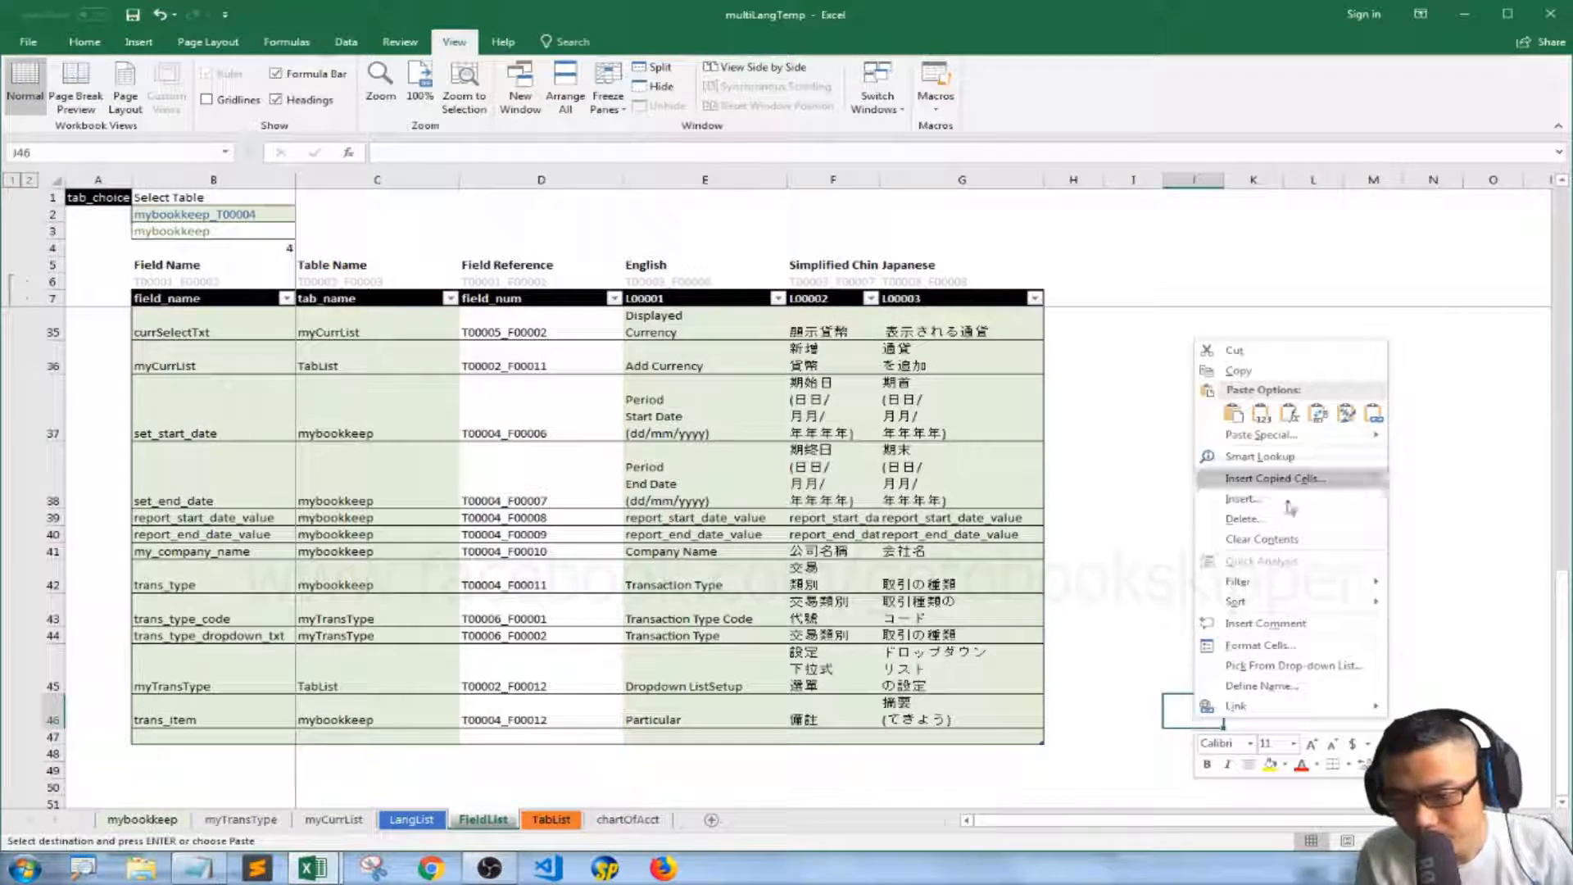
{"action": "left_click", "coordinate": [1258, 416]}
{"action": "left_click", "coordinate": [1253, 576]}
Insert seven blank rows at row 47 of the FieldList table, extending it to row 54
{"action": "left_click", "coordinate": [50, 736]}
{"action": "right_click", "coordinate": [51, 737]}
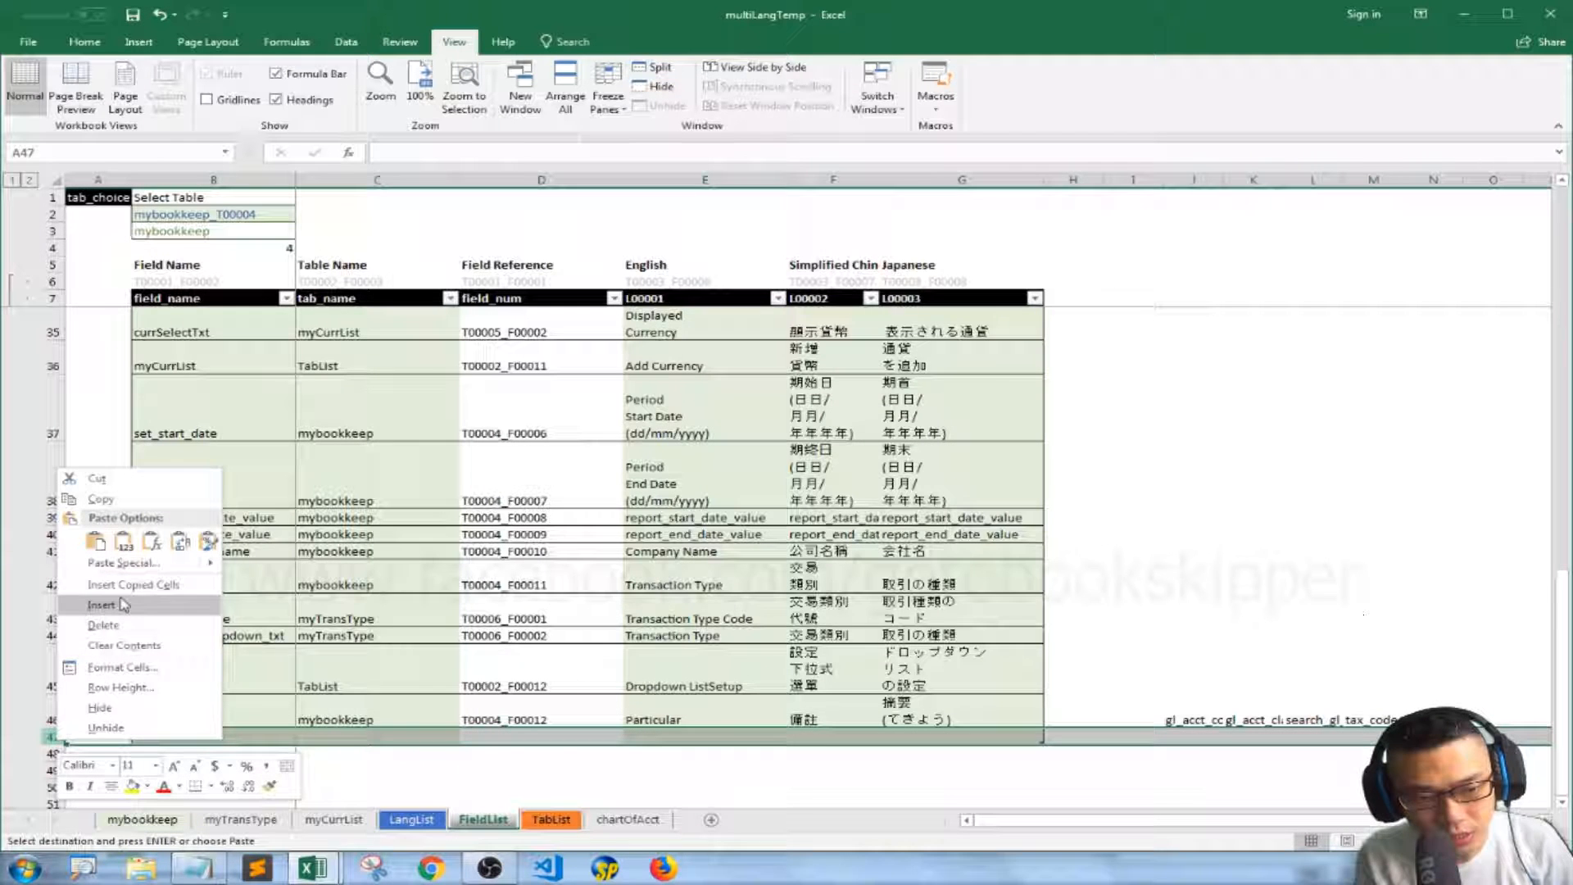
{"action": "left_click", "coordinate": [122, 605]}
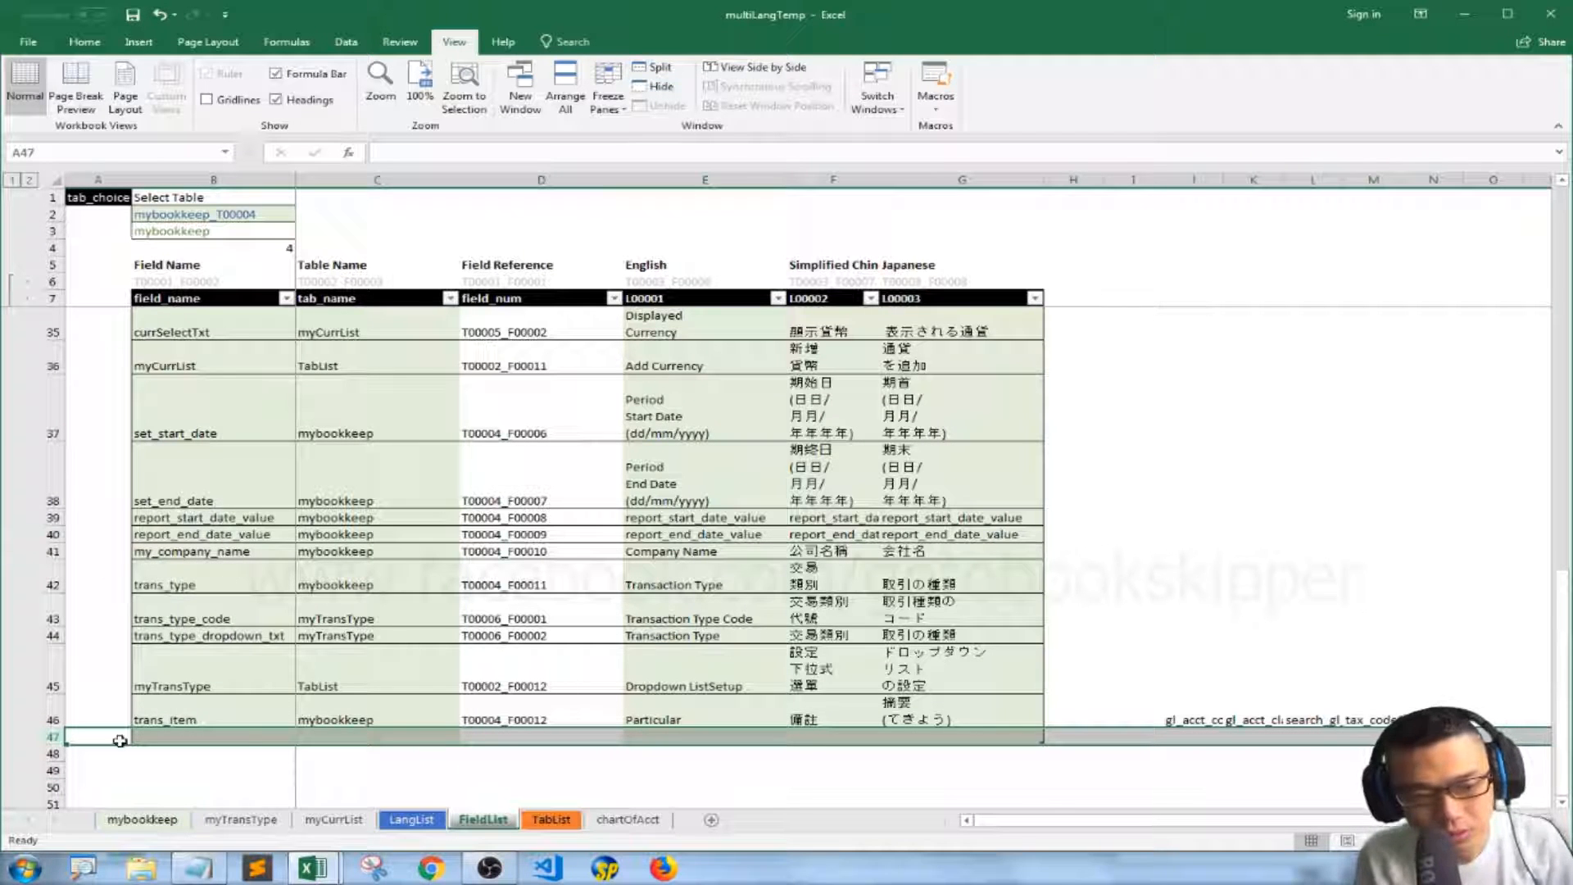
{"action": "left_click_drag", "start_coordinate": [52, 737], "coordinate": [52, 764]}
{"action": "right_click", "coordinate": [161, 757]}
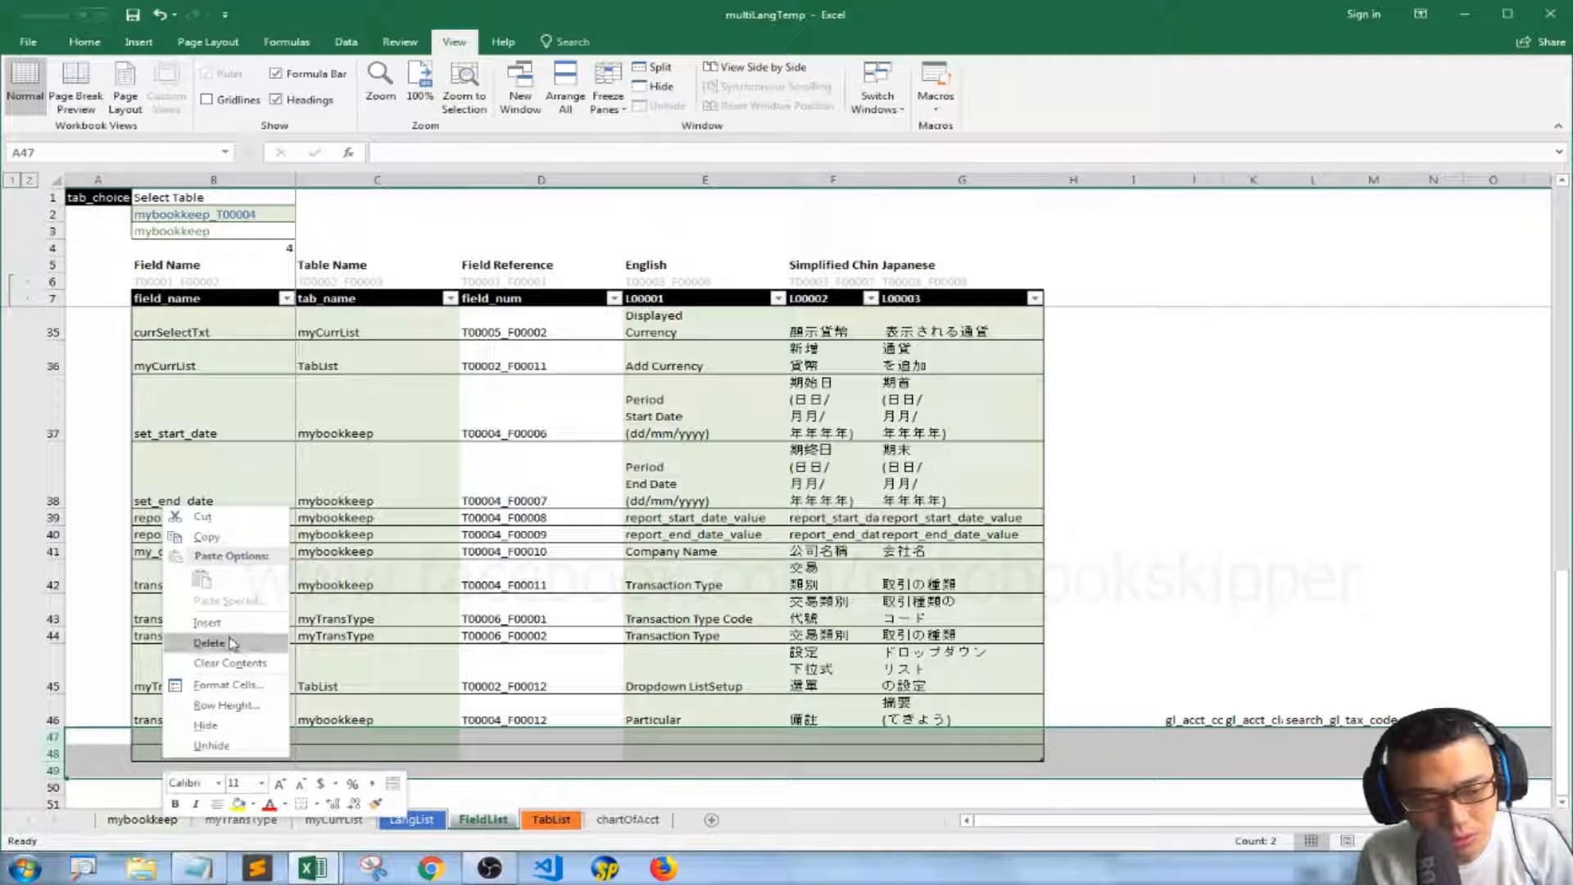
{"action": "left_click", "coordinate": [176, 621]}
{"action": "scroll", "coordinate": [176, 621], "scroll_direction": "down", "scroll_amount": 1}
{"action": "right_click", "coordinate": [143, 629]}
{"action": "left_click", "coordinate": [195, 503]}
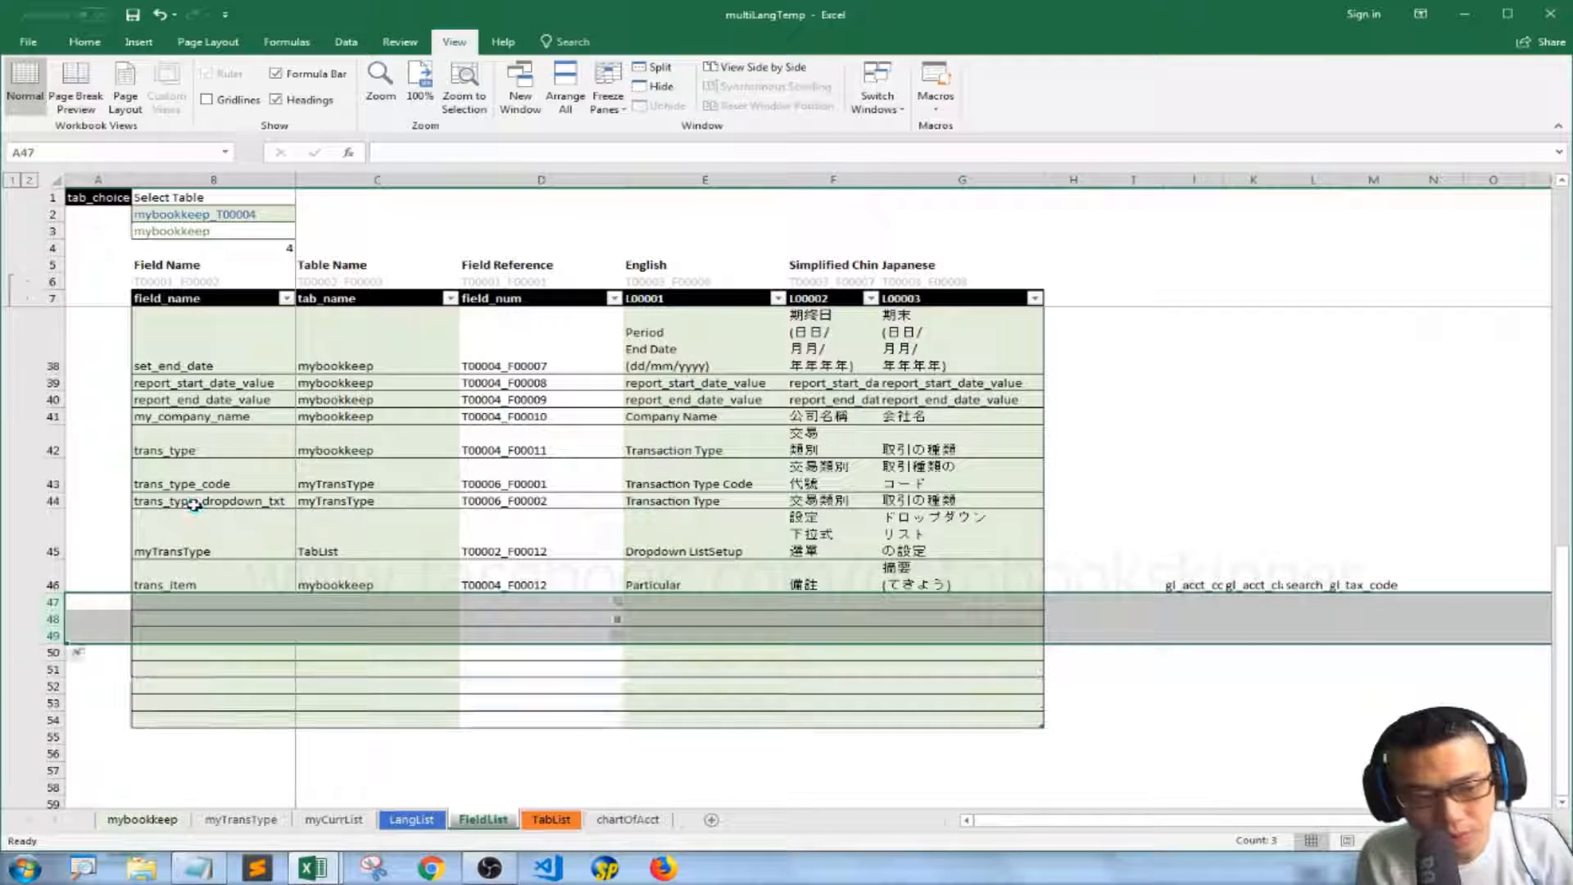
Copy the four field names in J46:M46 and paste them as transposed values into the field_name column from B47
{"action": "left_click", "coordinate": [1133, 543]}
{"action": "left_click", "coordinate": [1180, 581]}
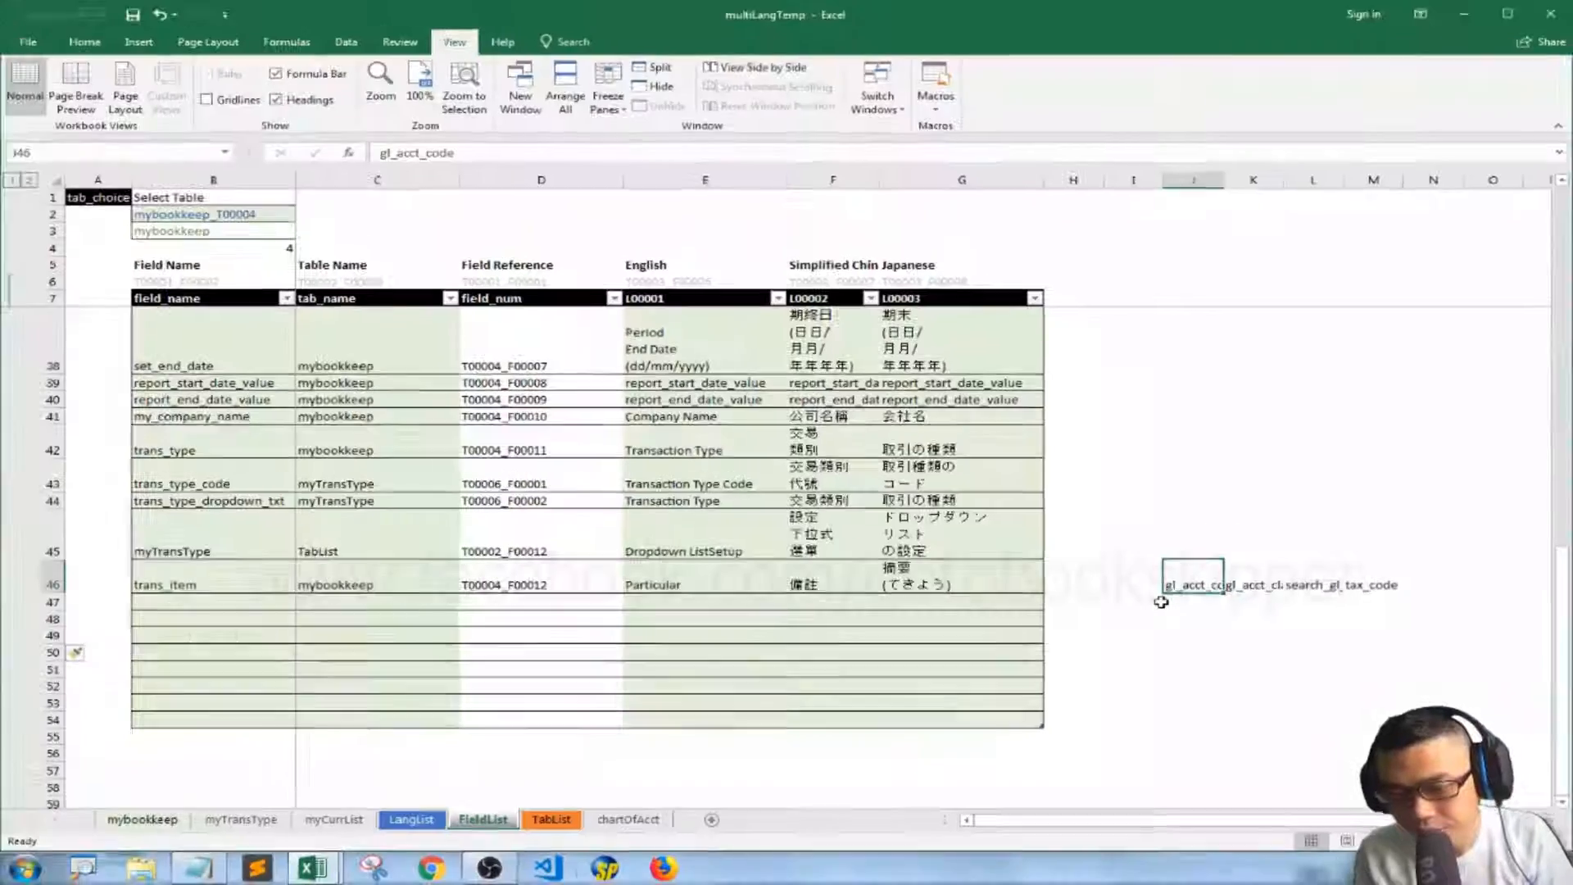
{"action": "key", "text": "ctrl+shift+Right"}
{"action": "key", "text": "ctrl+c"}
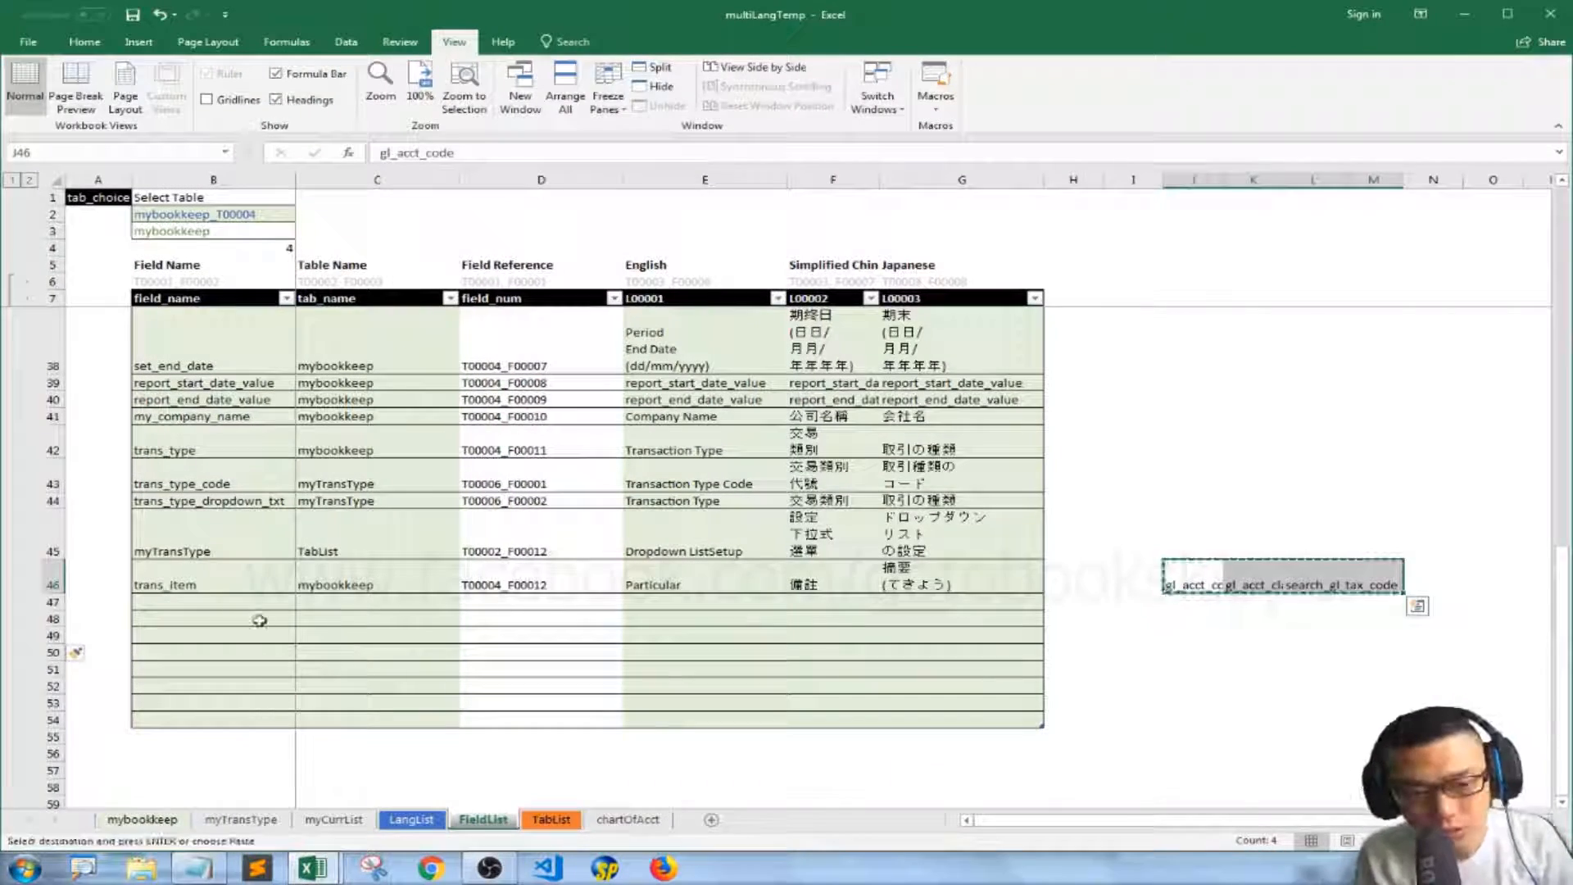
{"action": "left_click", "coordinate": [193, 603]}
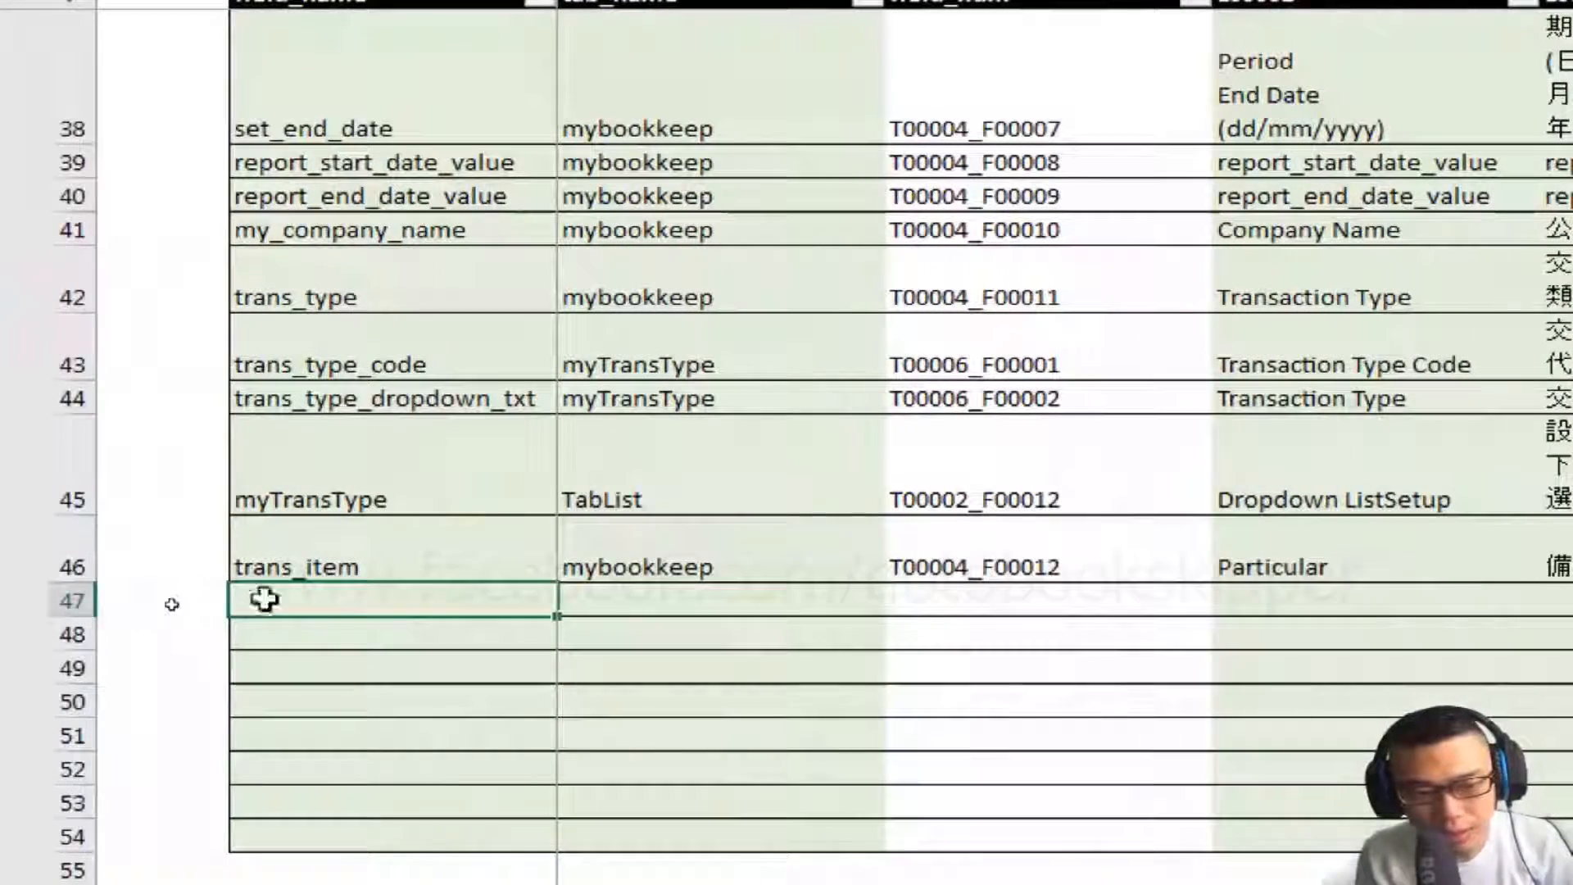
{"action": "right_click", "coordinate": [339, 607]}
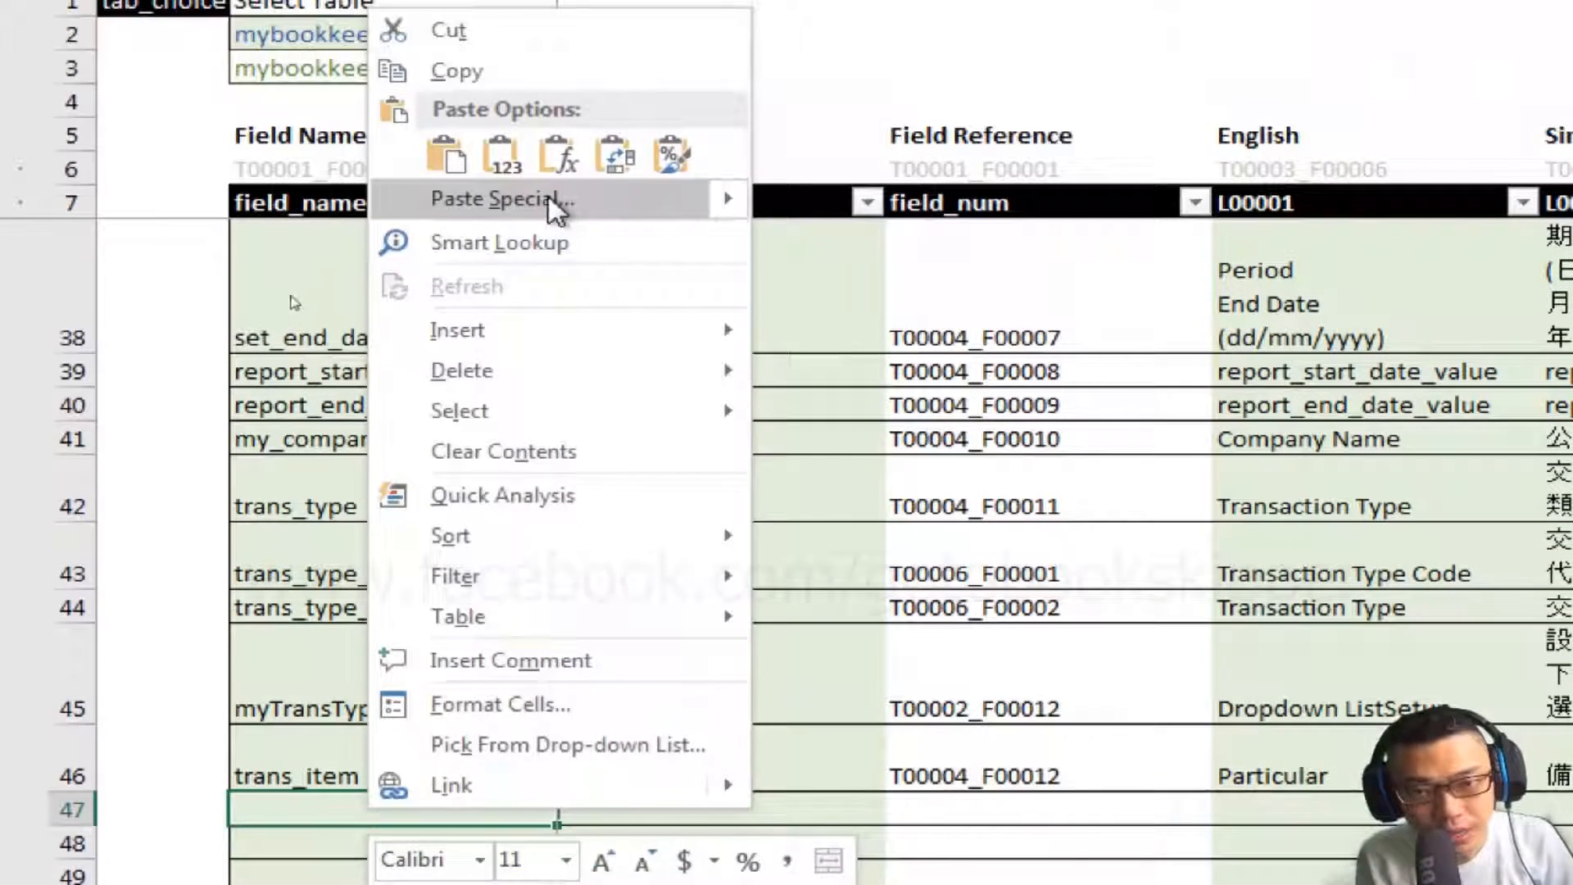
{"action": "left_click", "coordinate": [548, 198]}
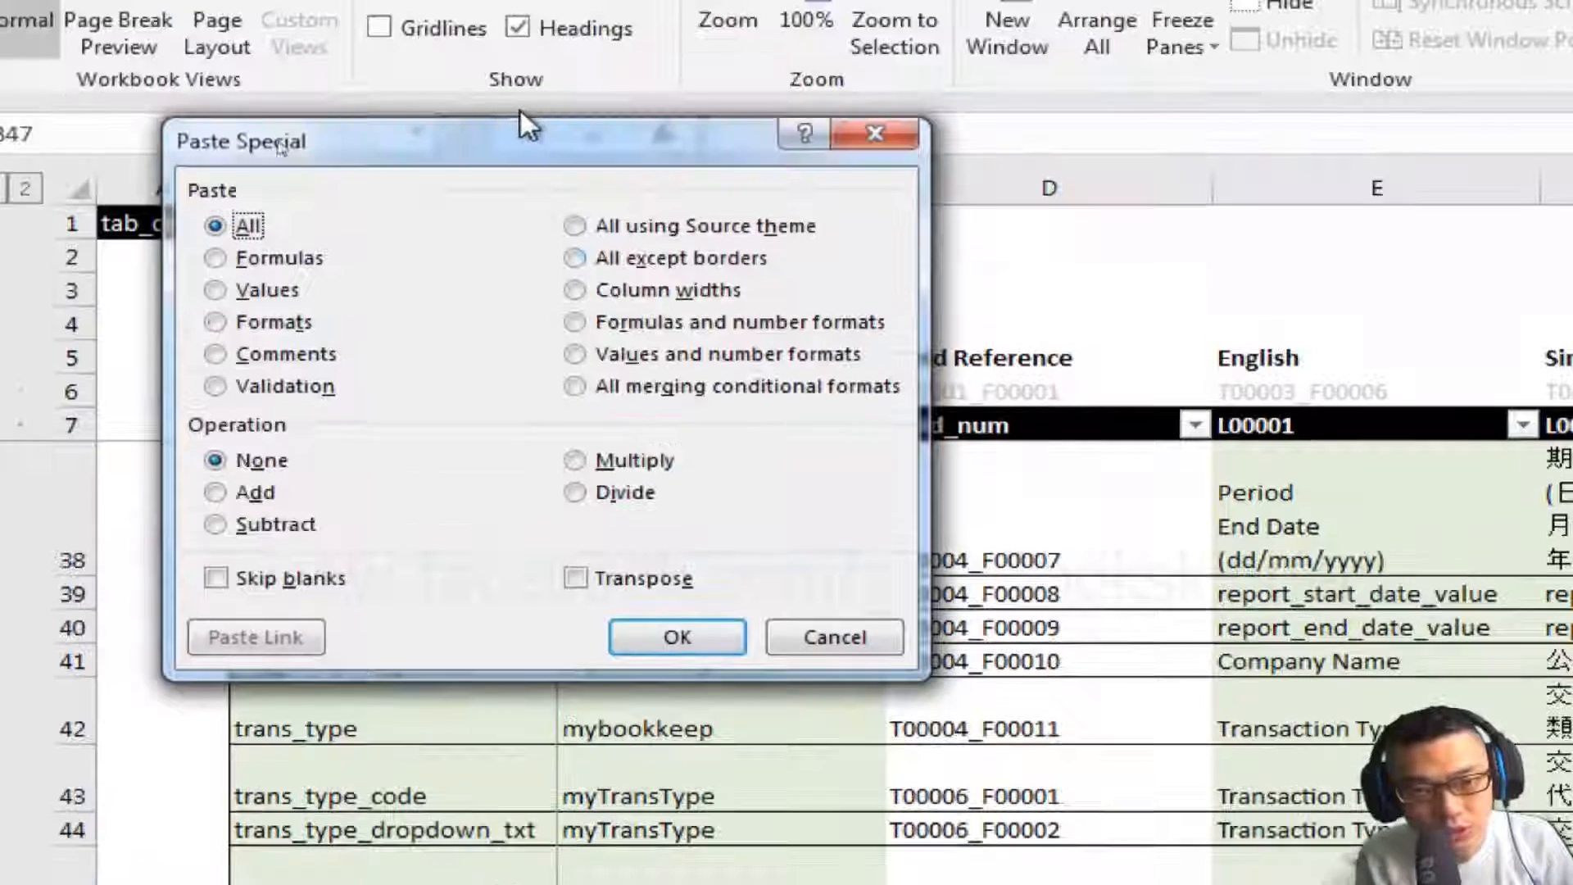
{"action": "left_click", "coordinate": [234, 69]}
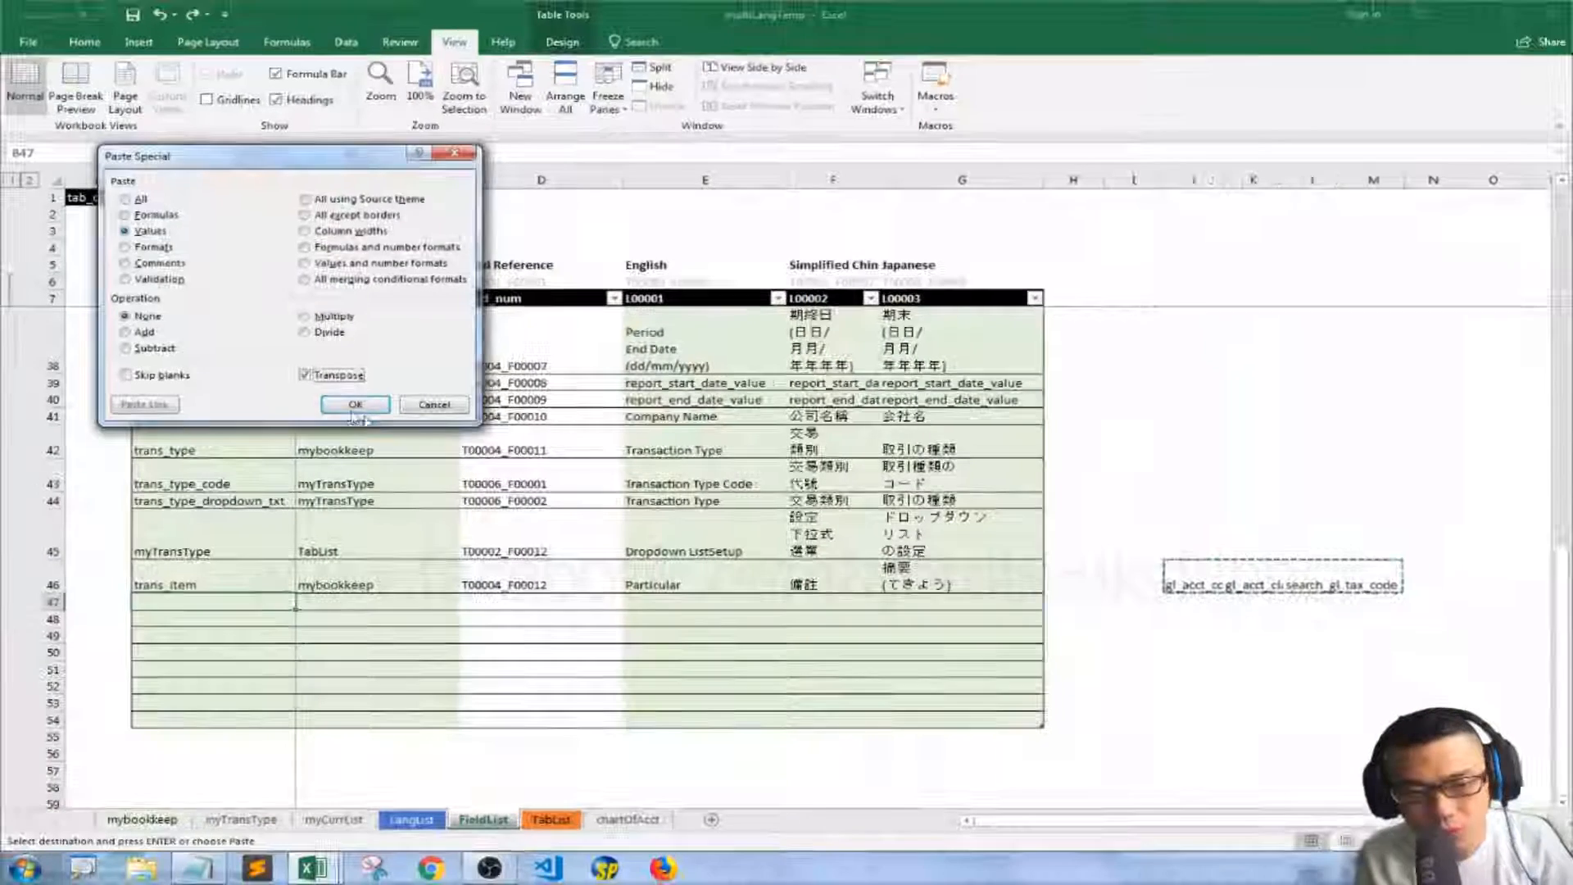
{"action": "left_click", "coordinate": [693, 654]}
Set the tab_name of the gl_acct_code row, C47, to chartOfAcct from its drop-down list
{"action": "left_click", "coordinate": [446, 601]}
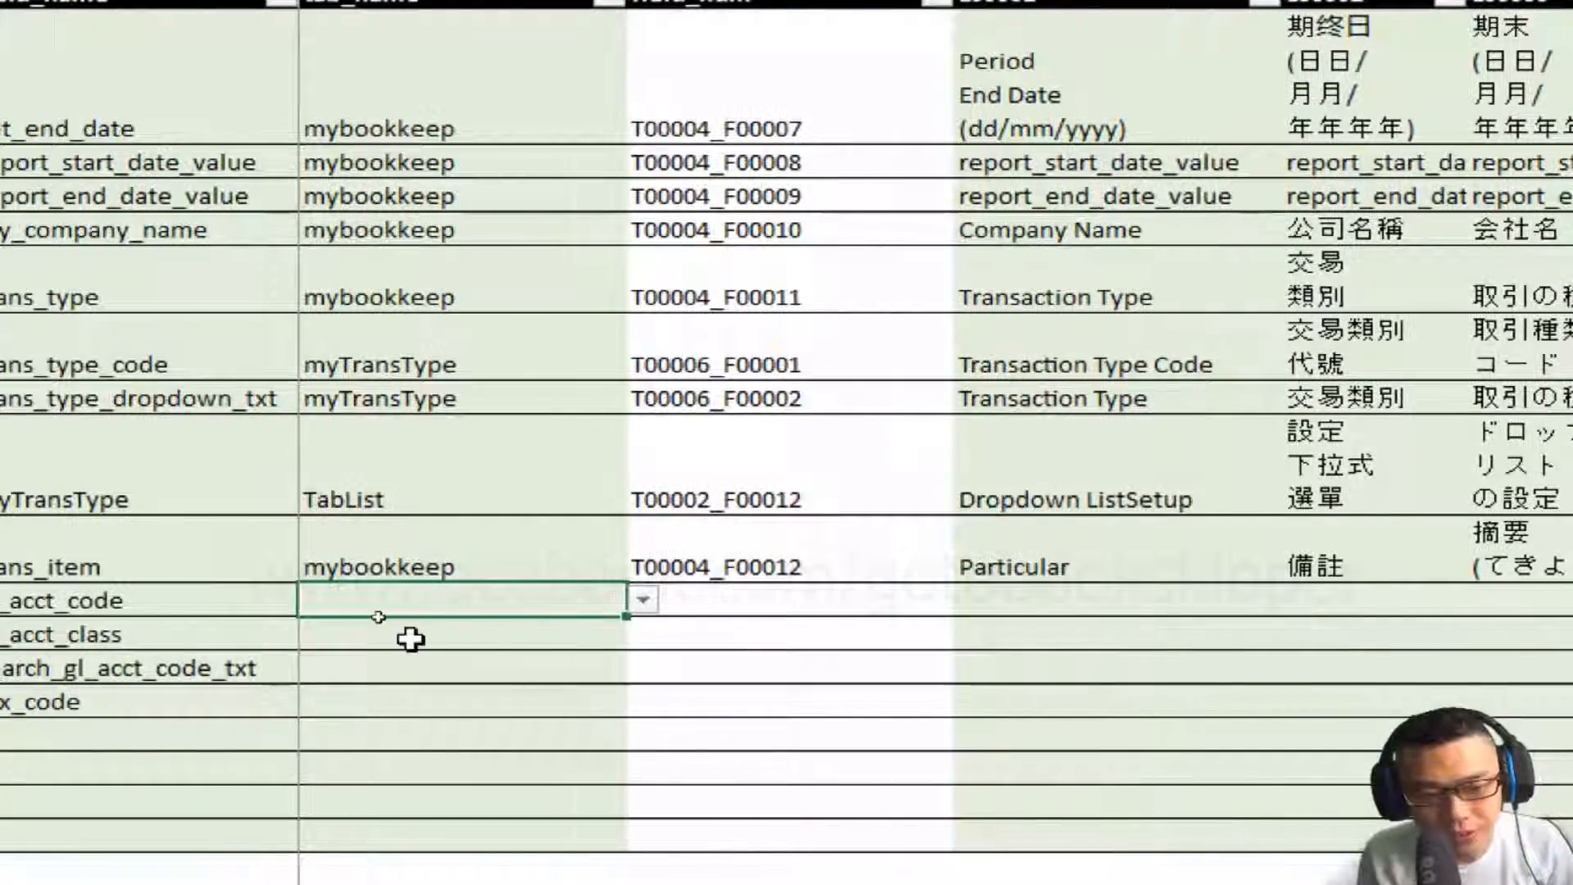
{"action": "left_click", "coordinate": [643, 600]}
{"action": "key", "text": "Down"}
{"action": "key", "text": "Down"}
{"action": "key", "text": "Down"}
{"action": "key", "text": "Down"}
{"action": "key", "text": "Down"}
{"action": "key", "text": "Down"}
{"action": "key", "text": "Down"}
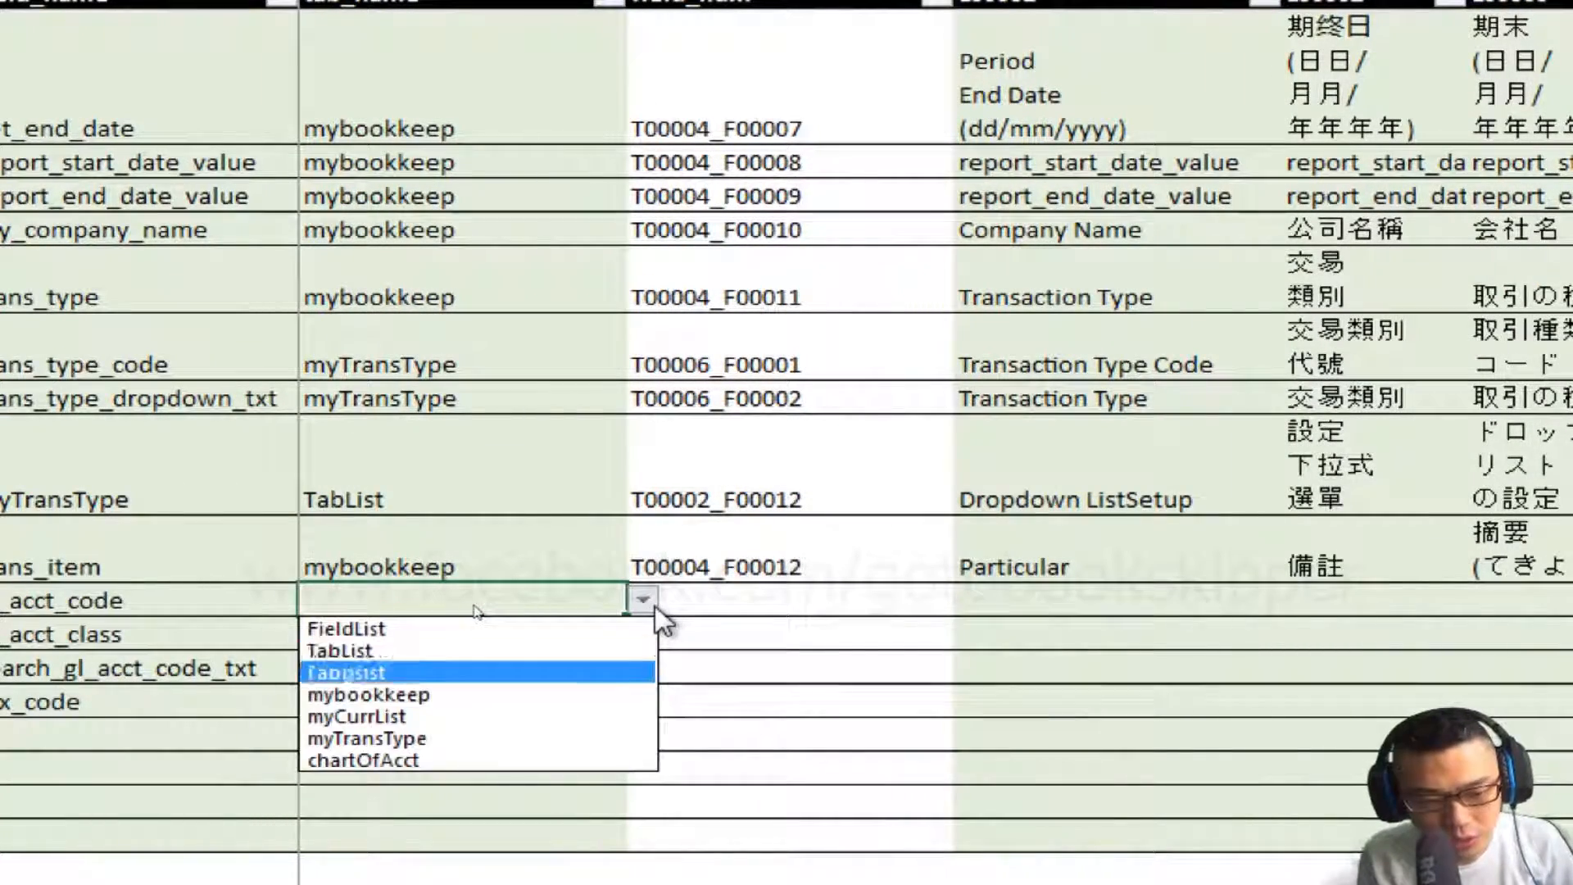
{"action": "key", "text": "Return"}
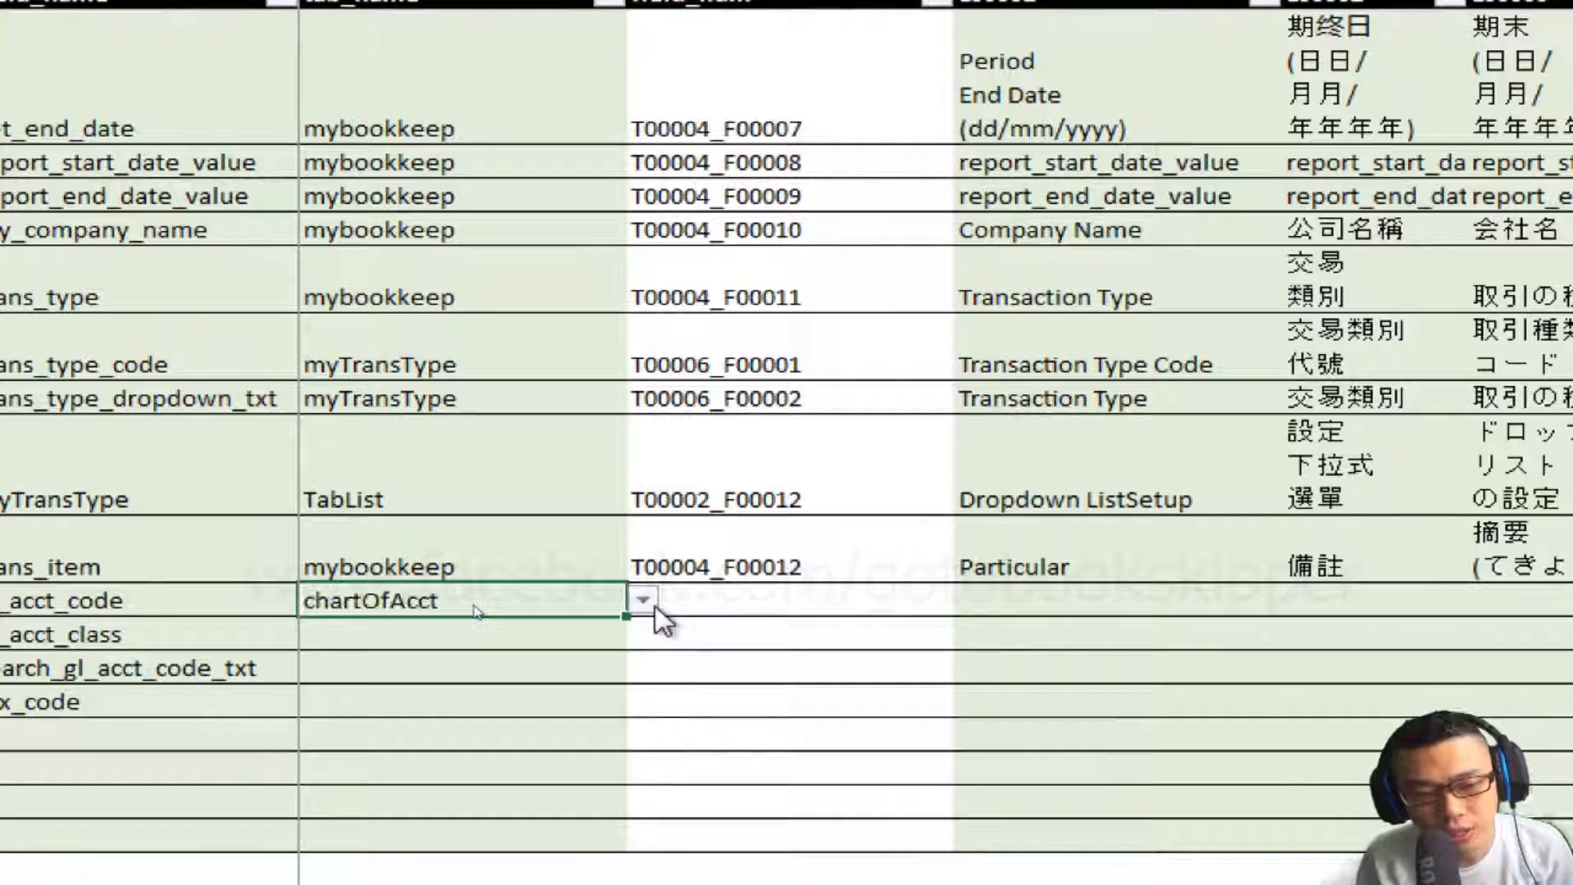
{"action": "key", "text": "Return"}
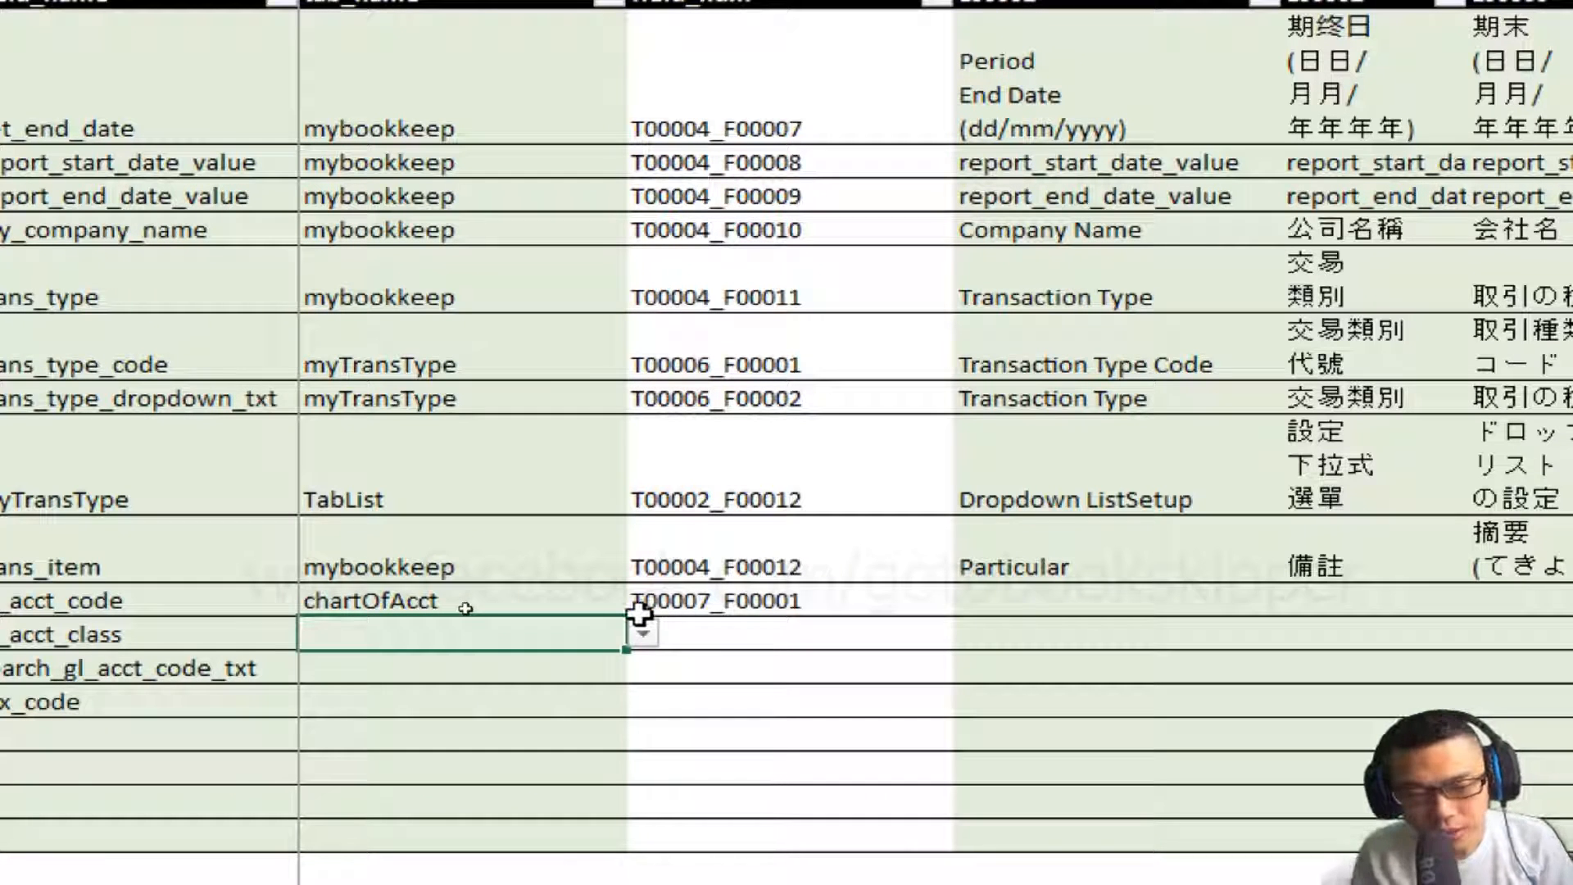
Copy the chartOfAcct tab_name from C47 down to the tax_code row, C50
{"action": "key", "text": "Up"}
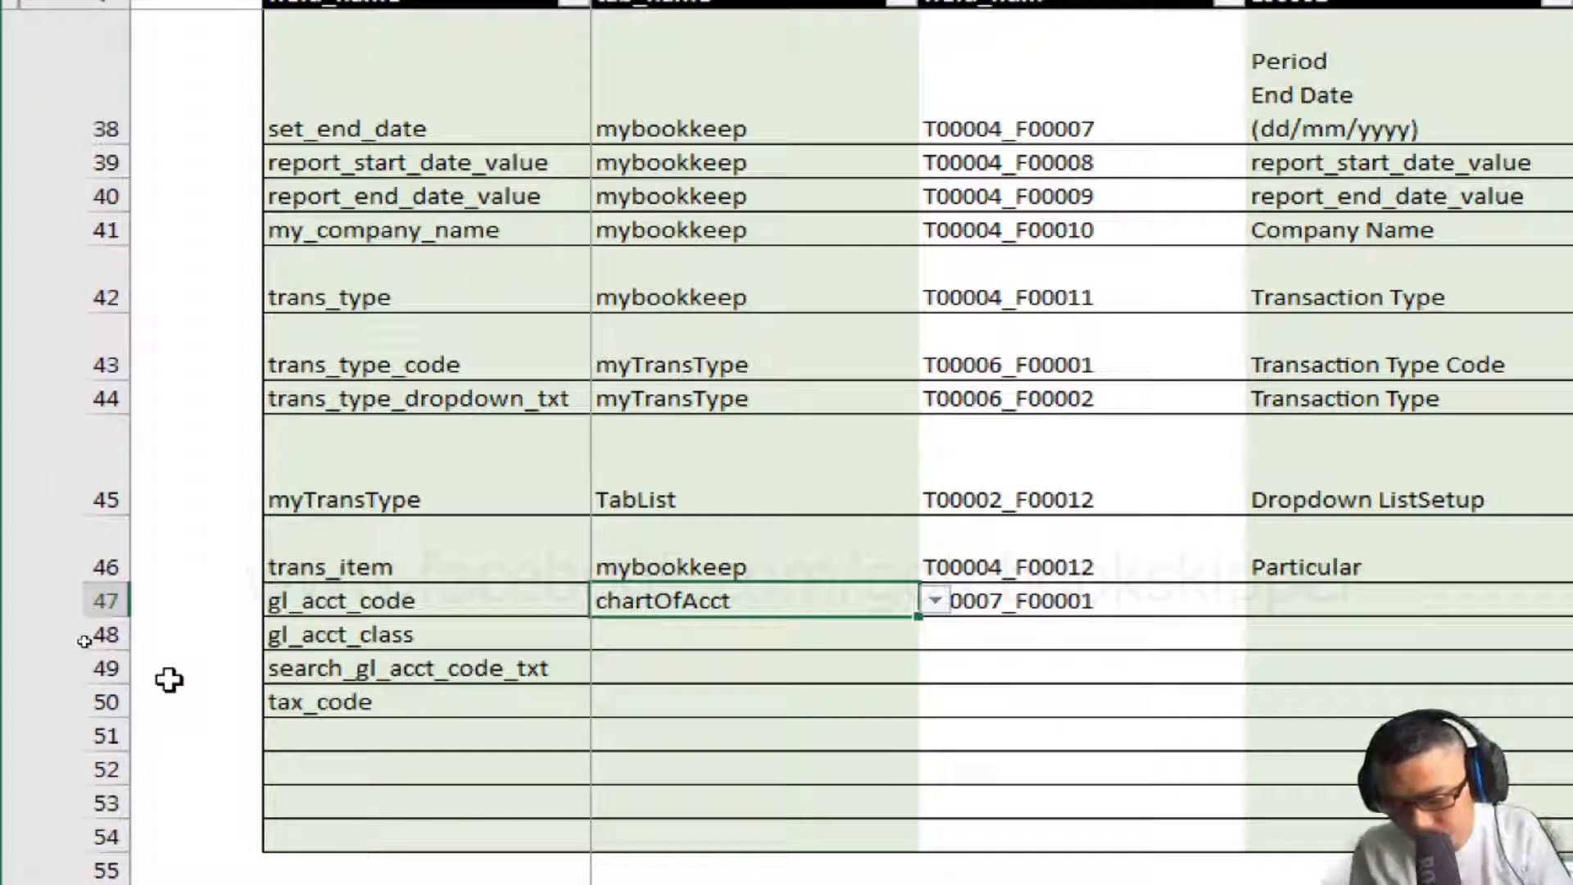
{"action": "key", "text": "ctrl+c"}
{"action": "key", "text": "shift+Down"}
{"action": "key", "text": "shift+Down"}
{"action": "key", "text": "shift+Down"}
{"action": "key", "text": "ctrl+v"}
{"action": "key", "text": "Right"}
{"action": "key", "text": "Right"}
{"action": "key", "text": "Right"}
{"action": "key", "text": "Right"}
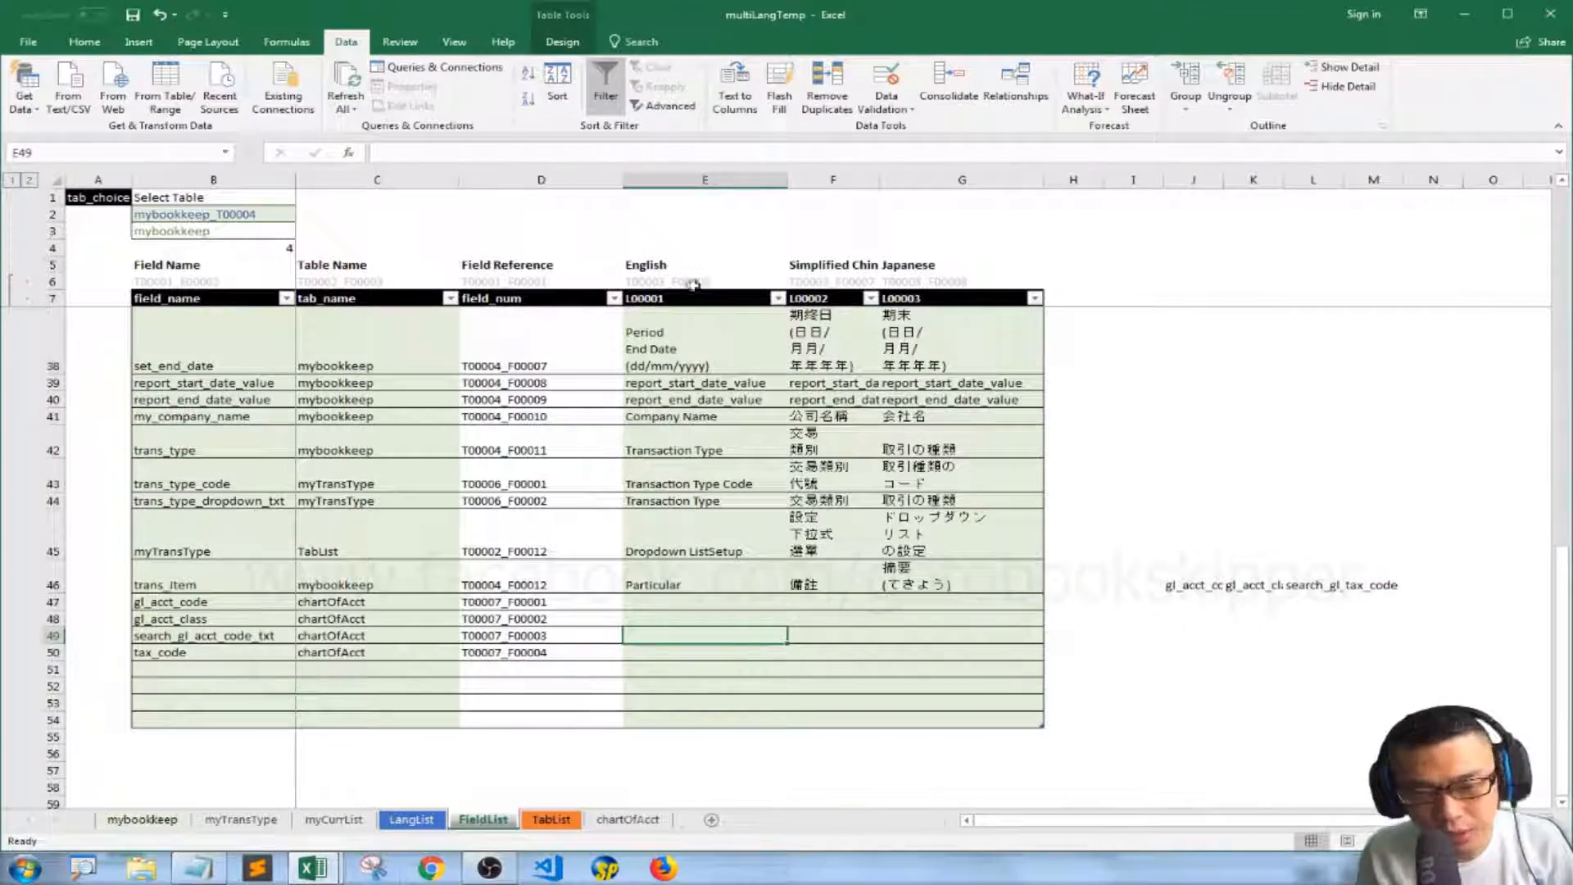
Select E47 in FieldList, then switch to the excel_acct_vid notes in Notepad and copy the Chart Of Accounts translation line
{"action": "left_click", "coordinate": [678, 264]}
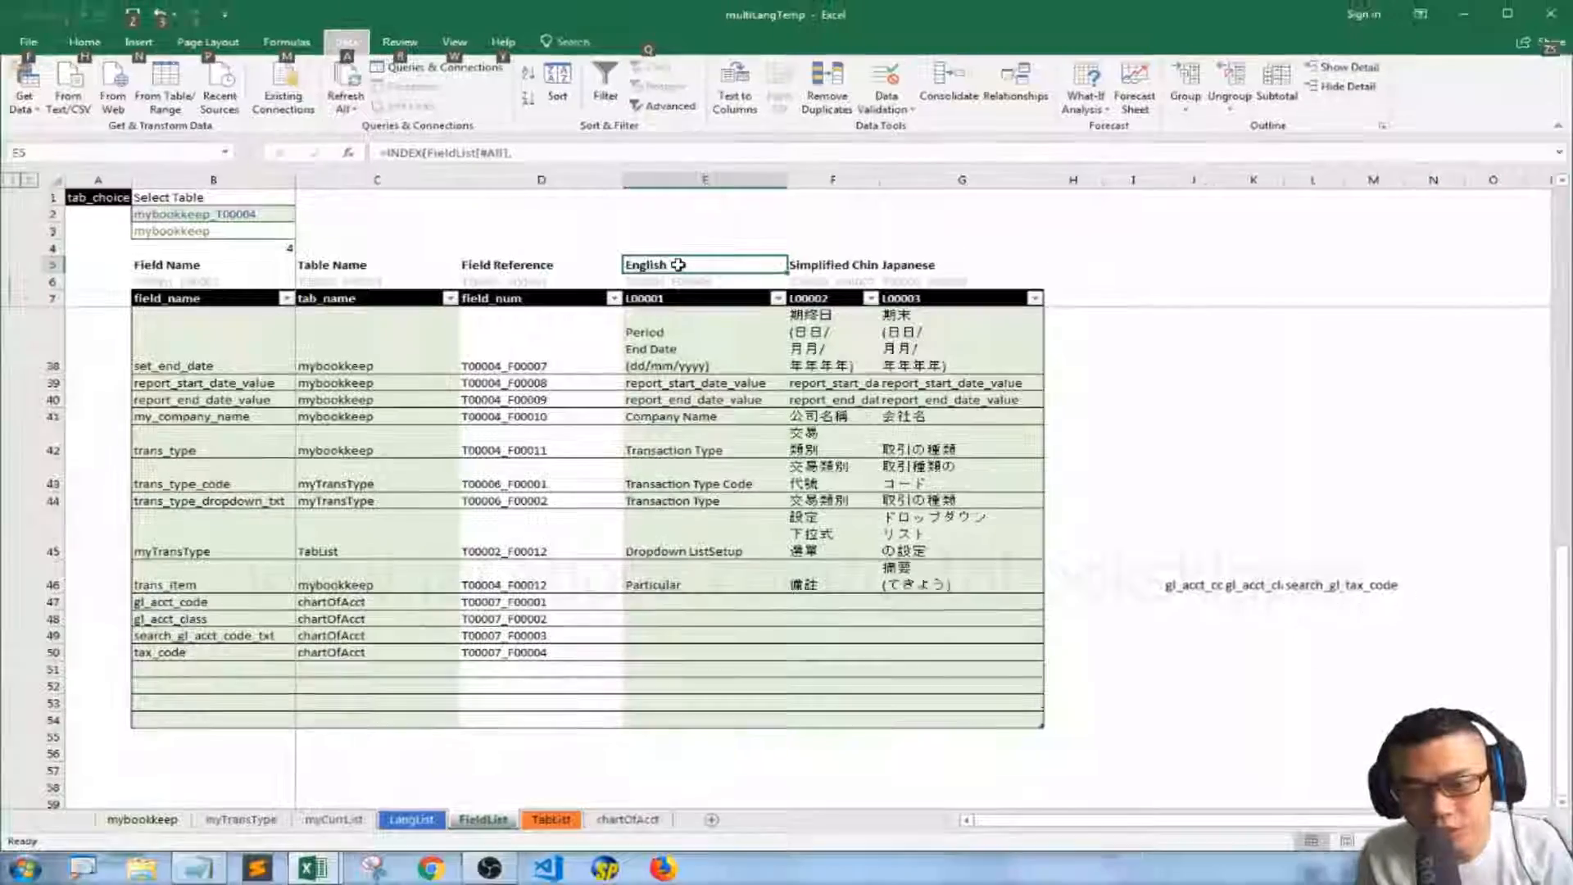
{"action": "key", "text": "alt"}
{"action": "left_click", "coordinate": [677, 600]}
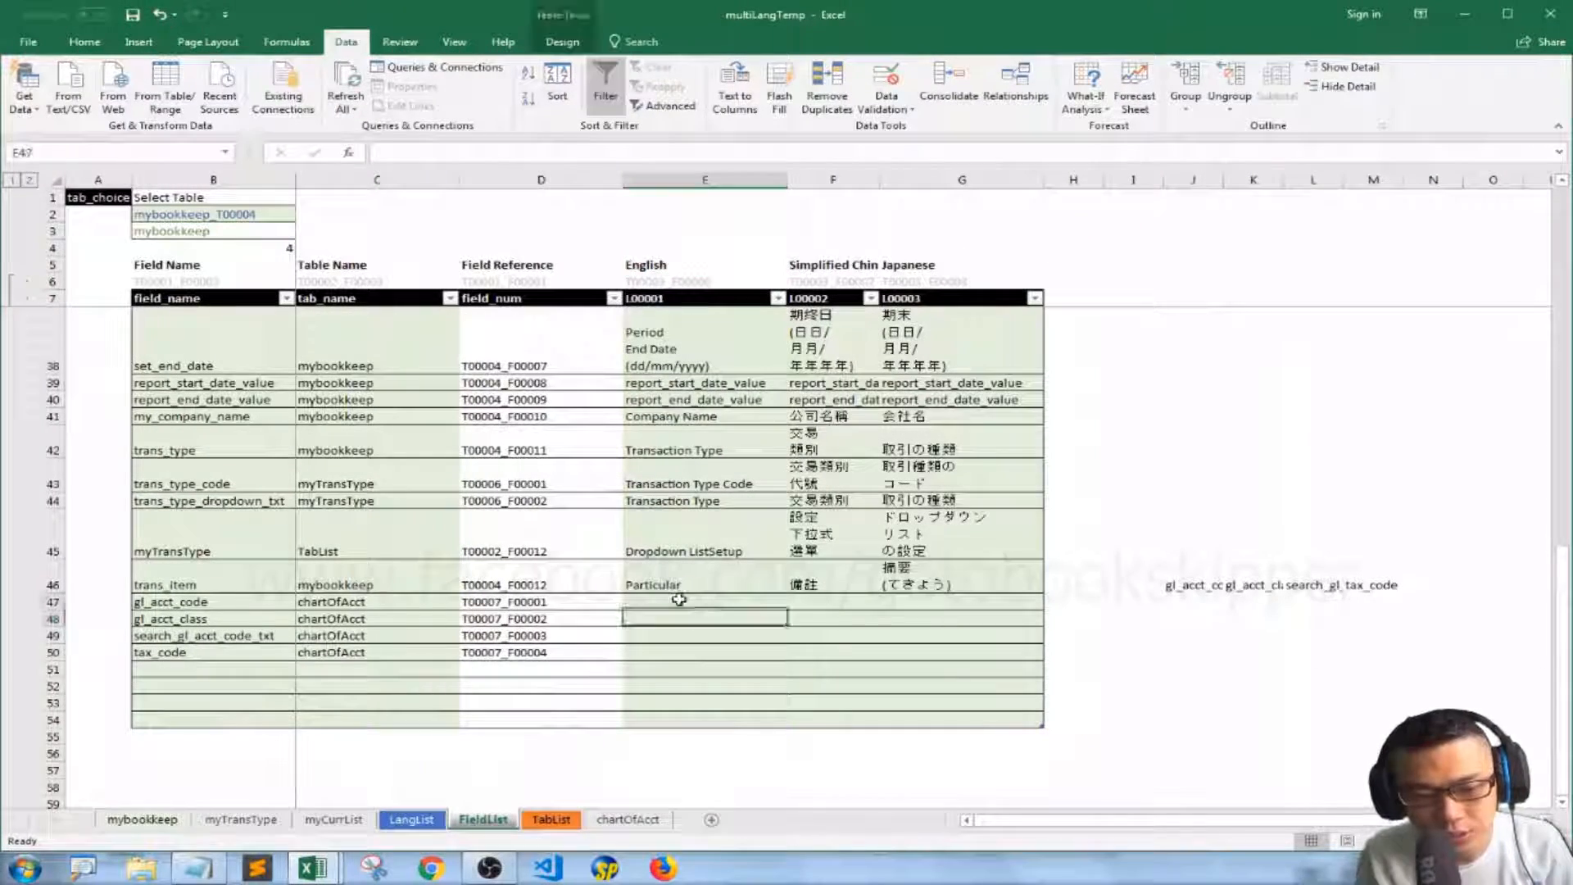
{"action": "mouse_move", "coordinate": [272, 880]}
{"action": "left_click", "coordinate": [199, 868]}
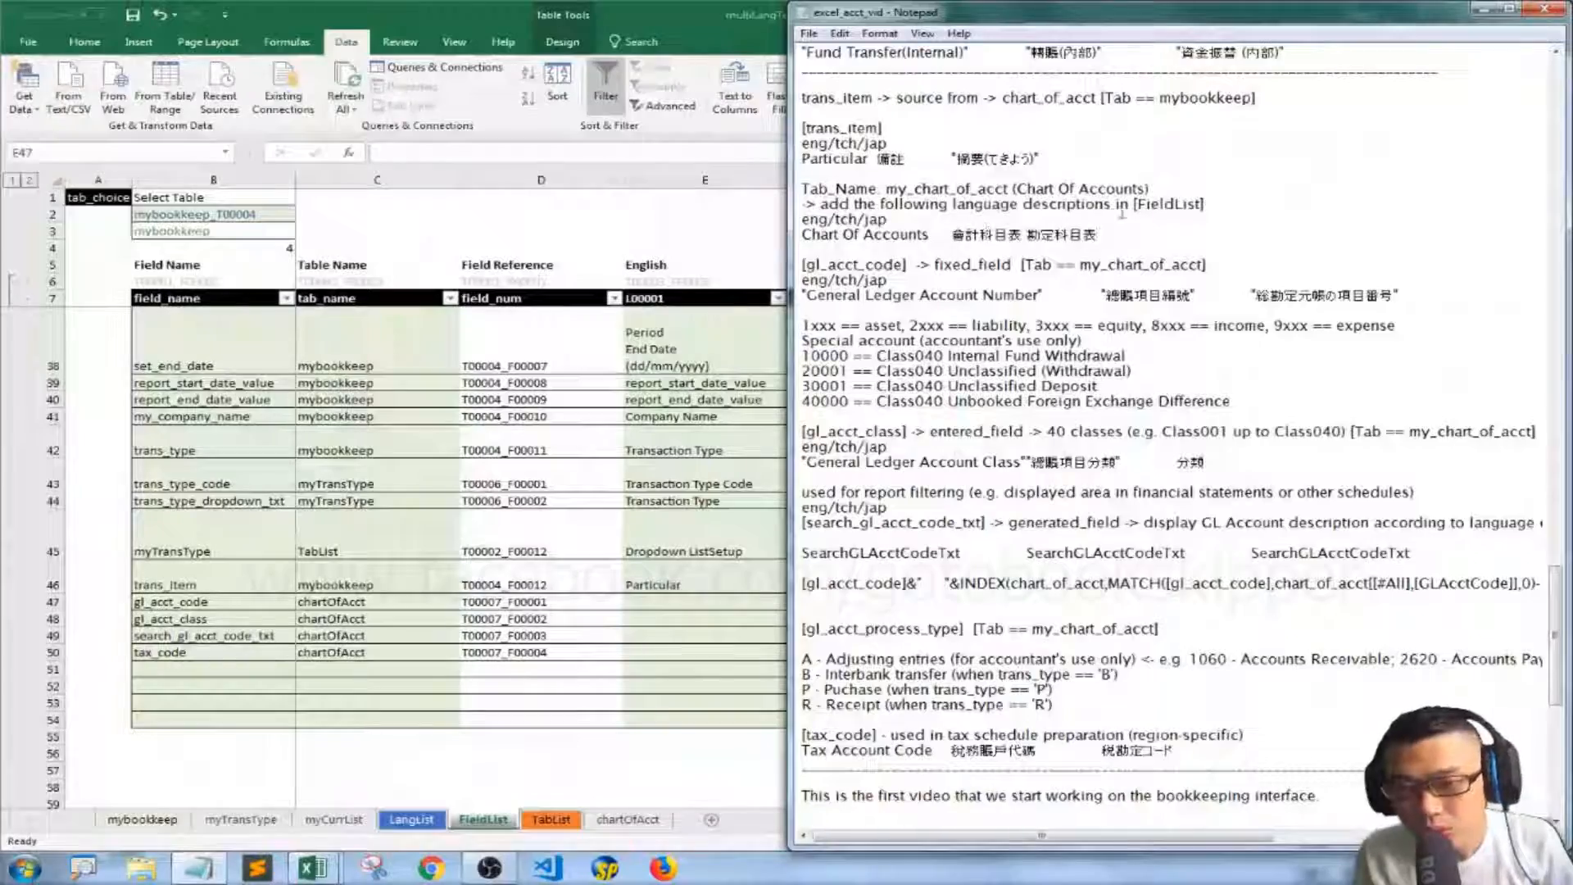
{"action": "left_click_drag", "start_coordinate": [1100, 234], "coordinate": [804, 234]}
{"action": "key", "text": "ctrl+c"}
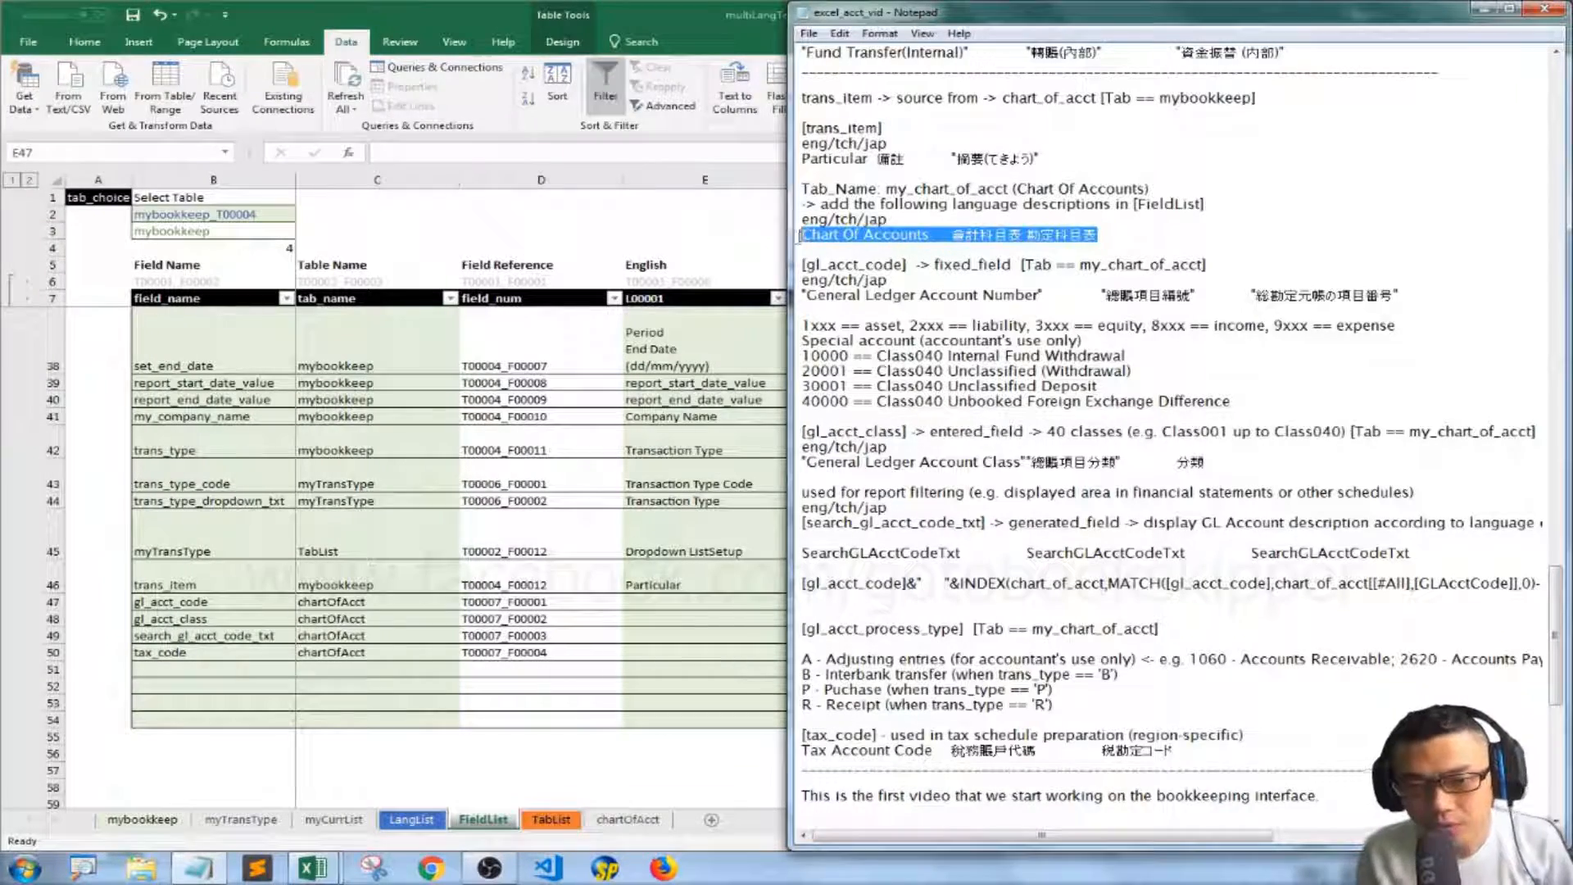
Return to the FieldList sheet in Excel and enter chartOfAcct as the field_name in B51
{"action": "left_click", "coordinate": [193, 666]}
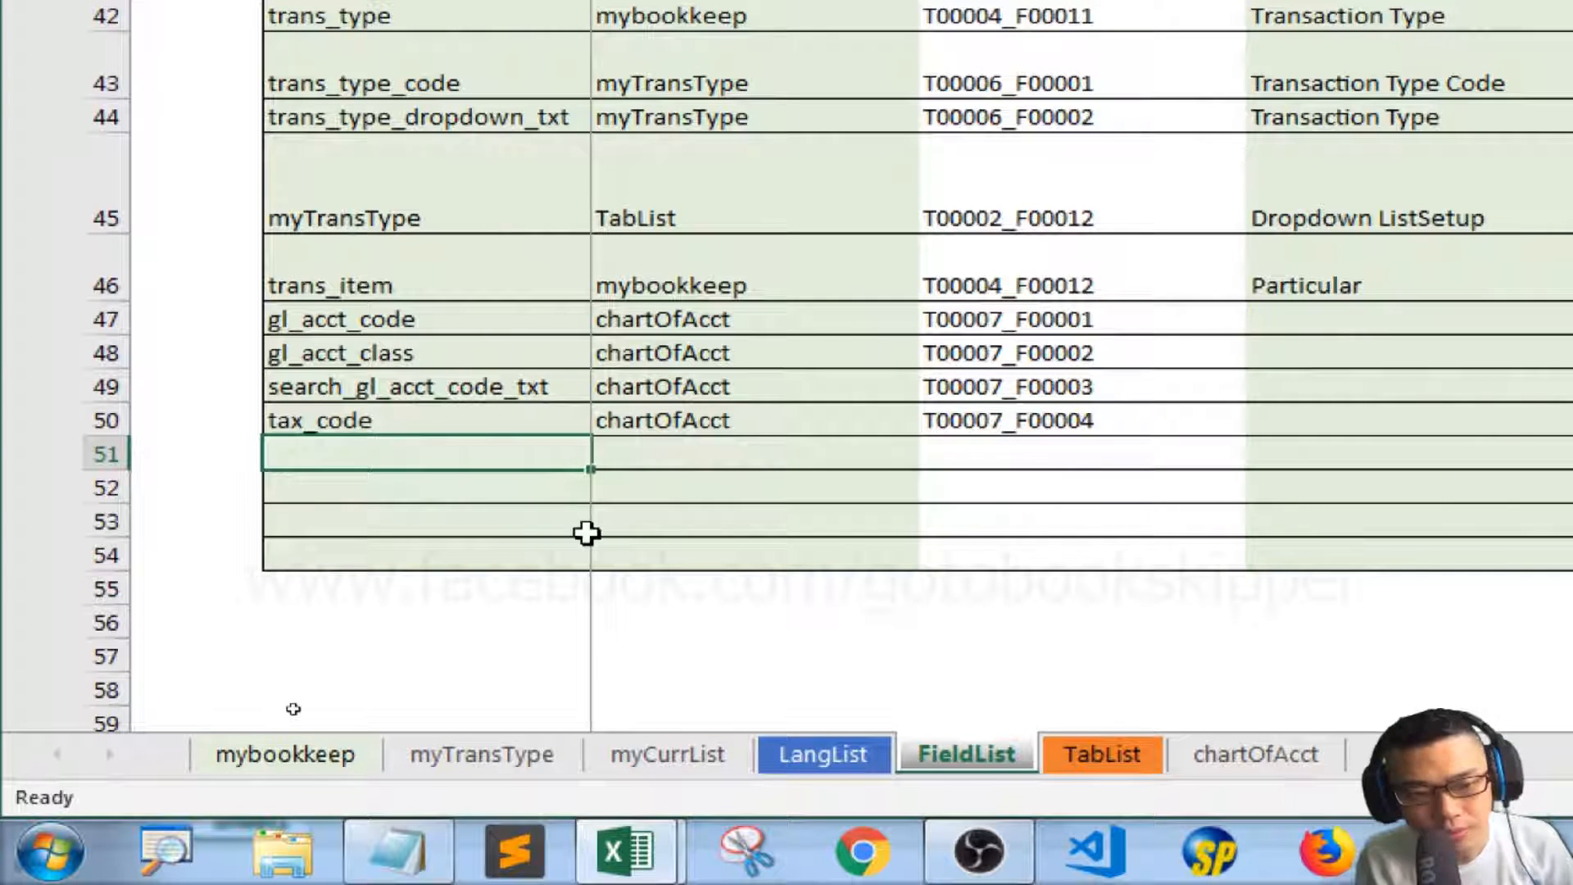
{"action": "double_click", "coordinate": [440, 461]}
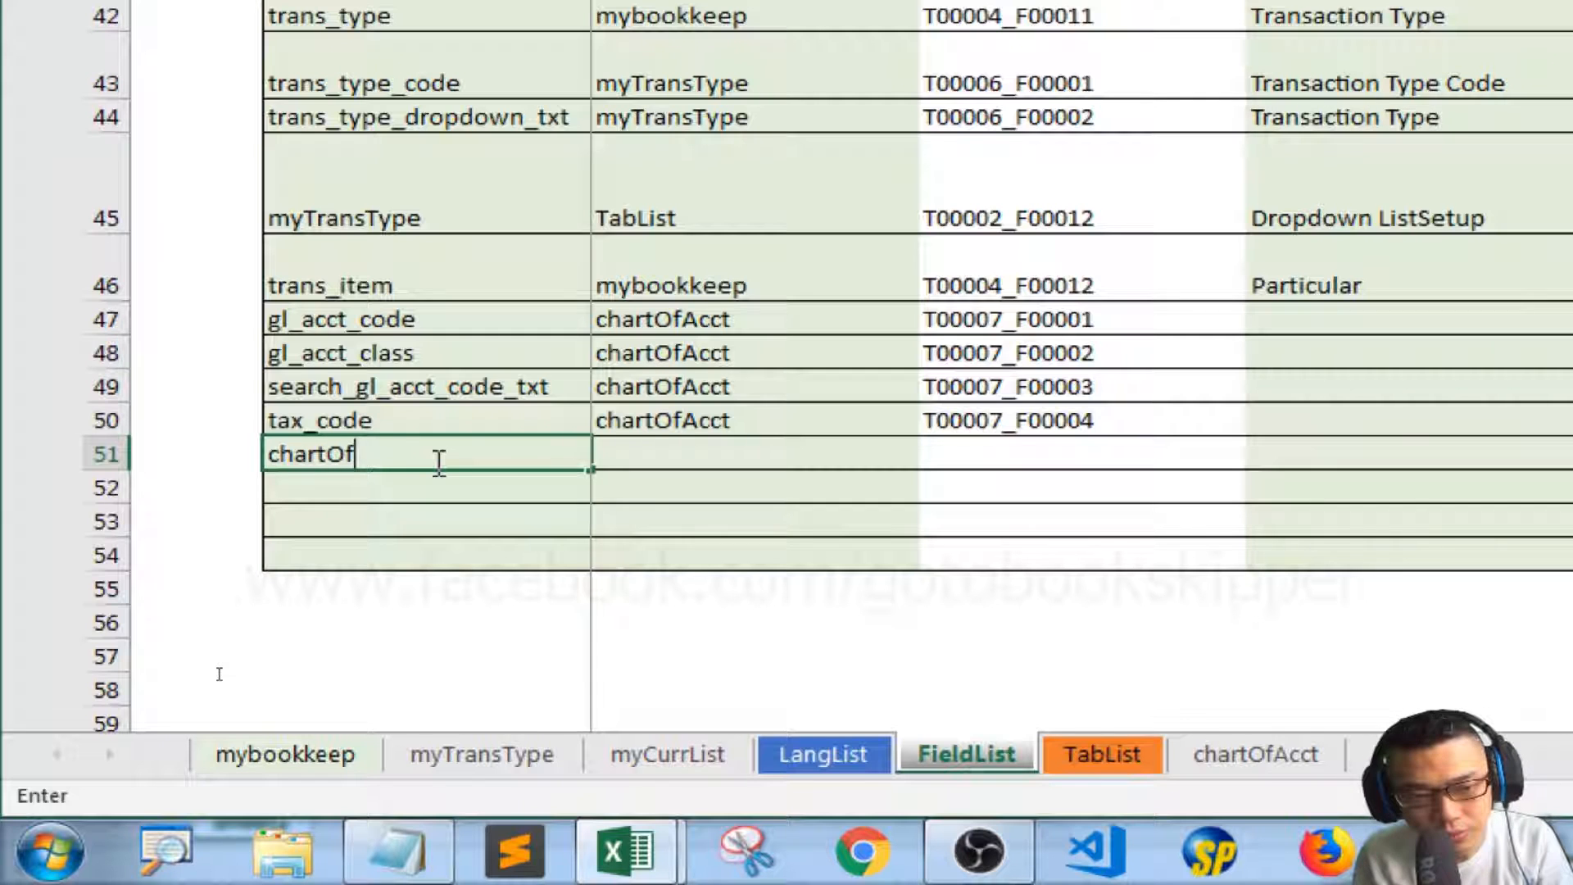
{"action": "key", "text": "Tab"}
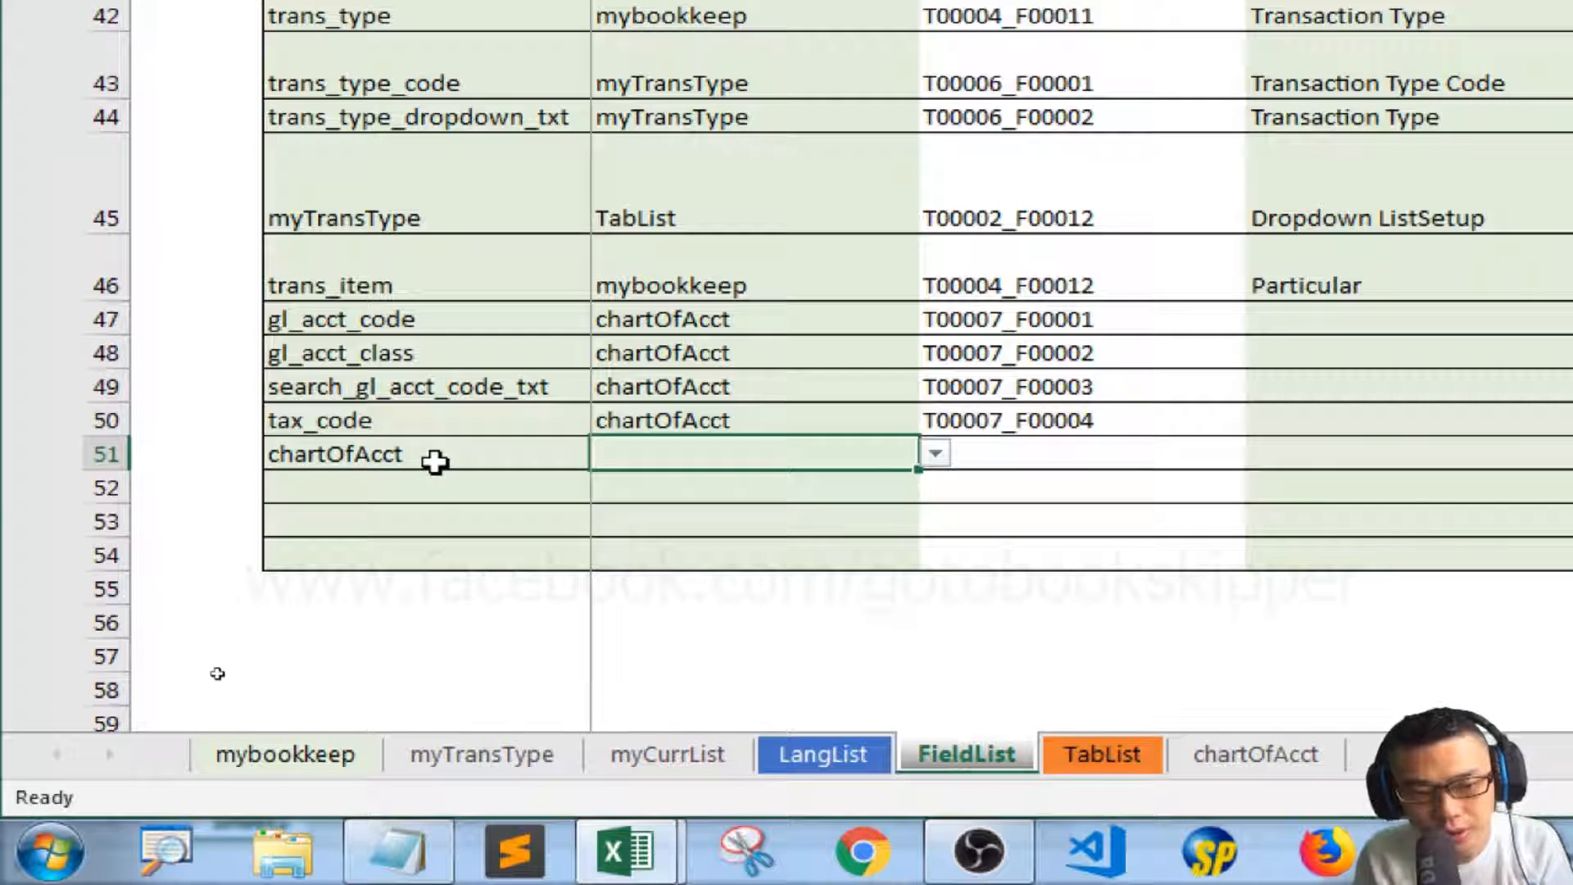
Set the tab_name of the chartOfAcct row, C51, to TabList from its drop-down list
{"action": "left_click", "coordinate": [936, 455]}
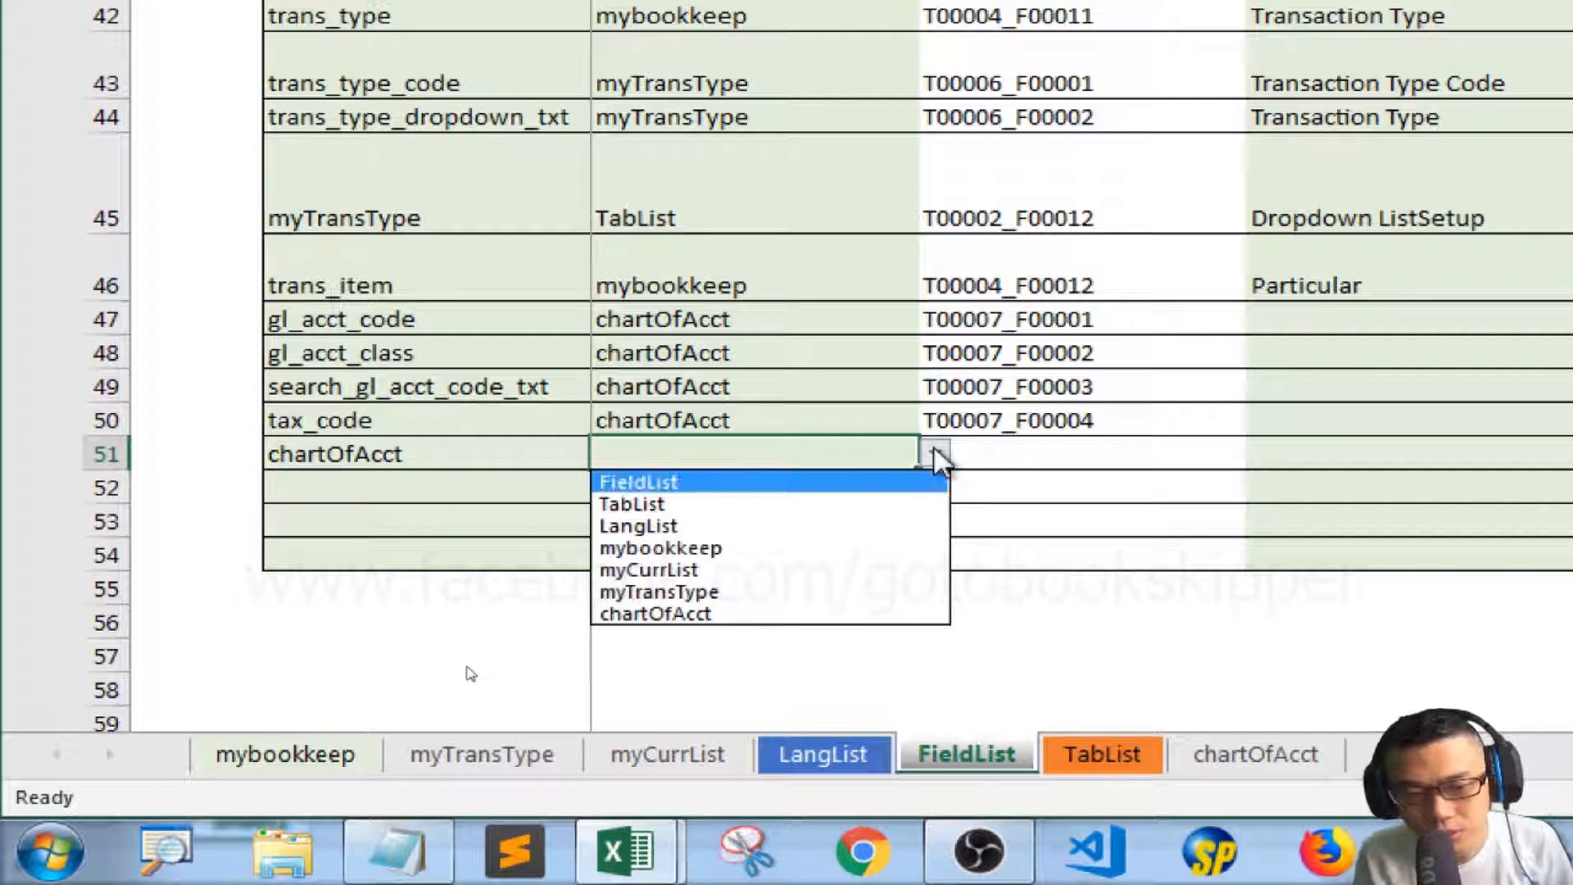
{"action": "key", "text": "Down"}
{"action": "key", "text": "Return"}
{"action": "left_click", "coordinate": [1107, 456]}
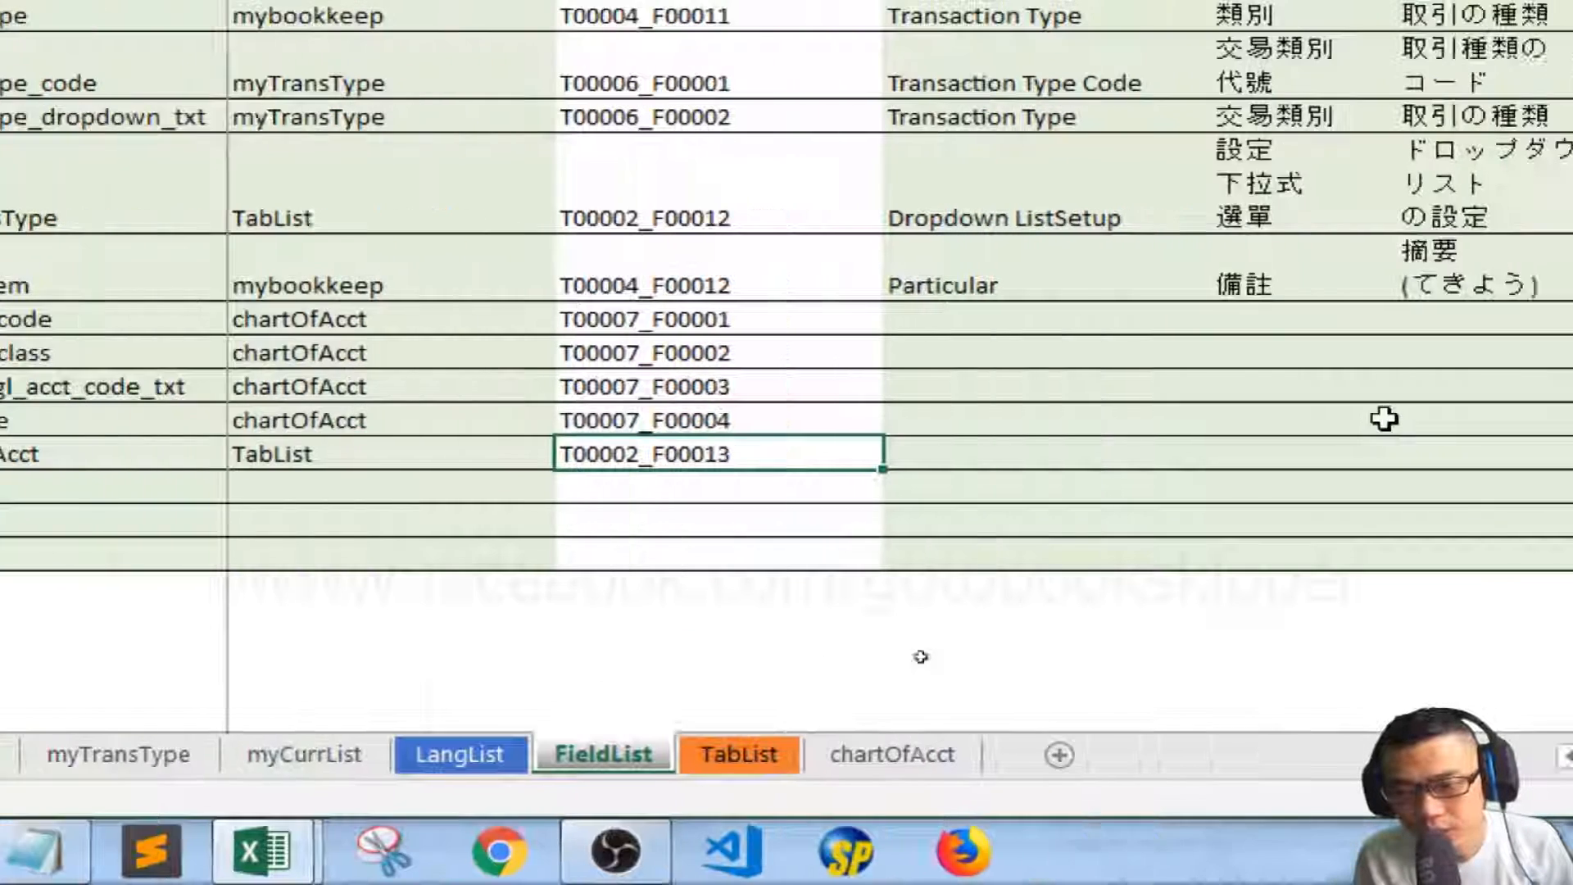
Paste the copied translation line into E51 and cut out everything after Chart Of Accounts
{"action": "left_click", "coordinate": [1085, 464]}
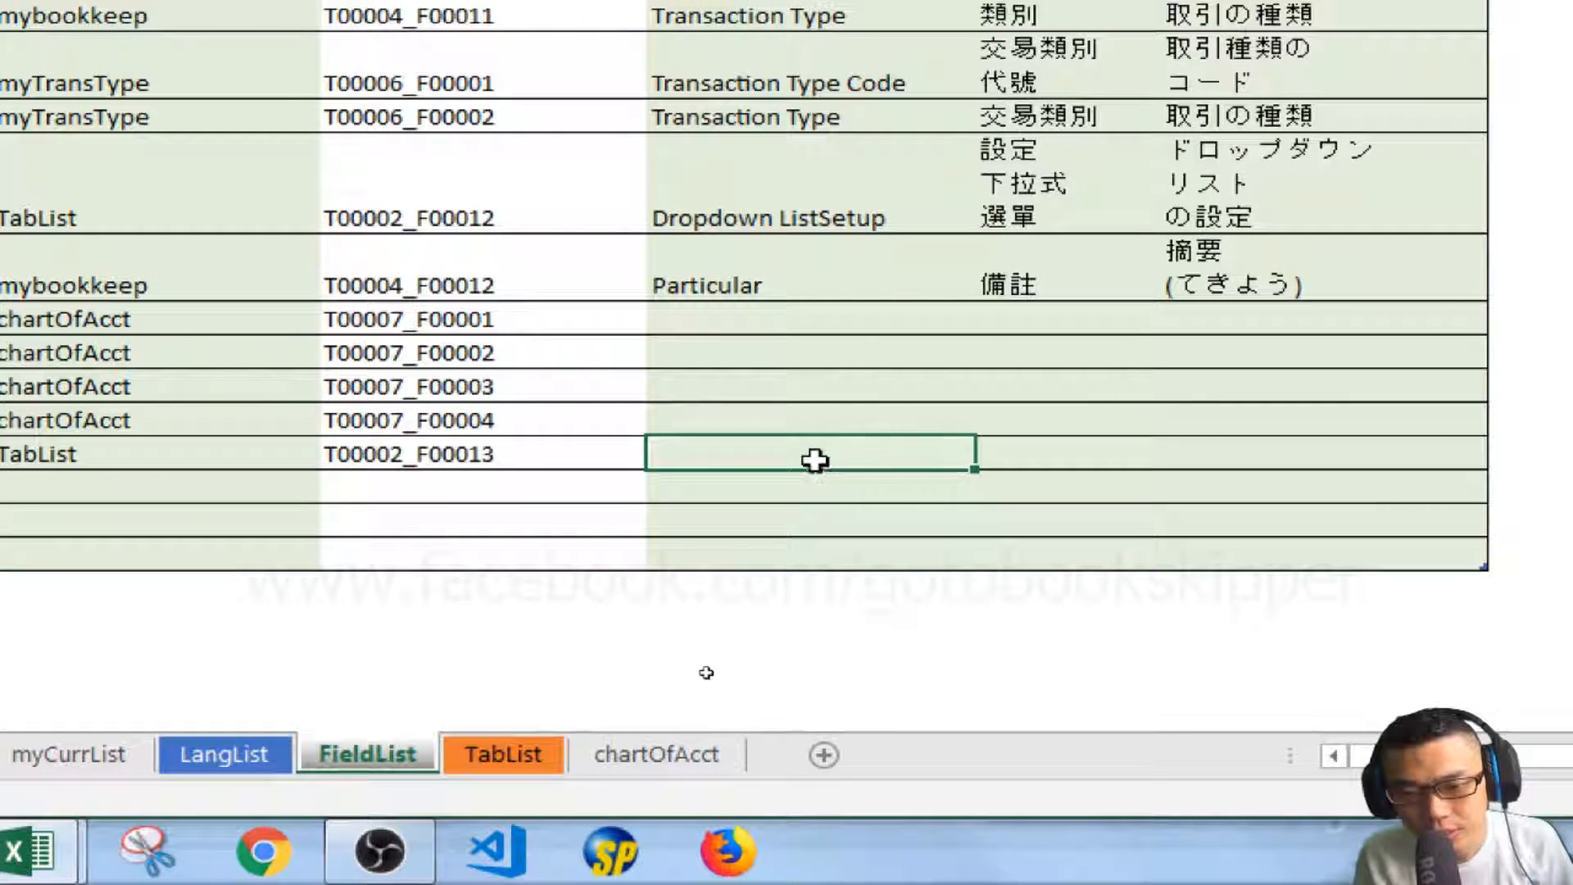
{"action": "key", "text": "ctrl+v"}
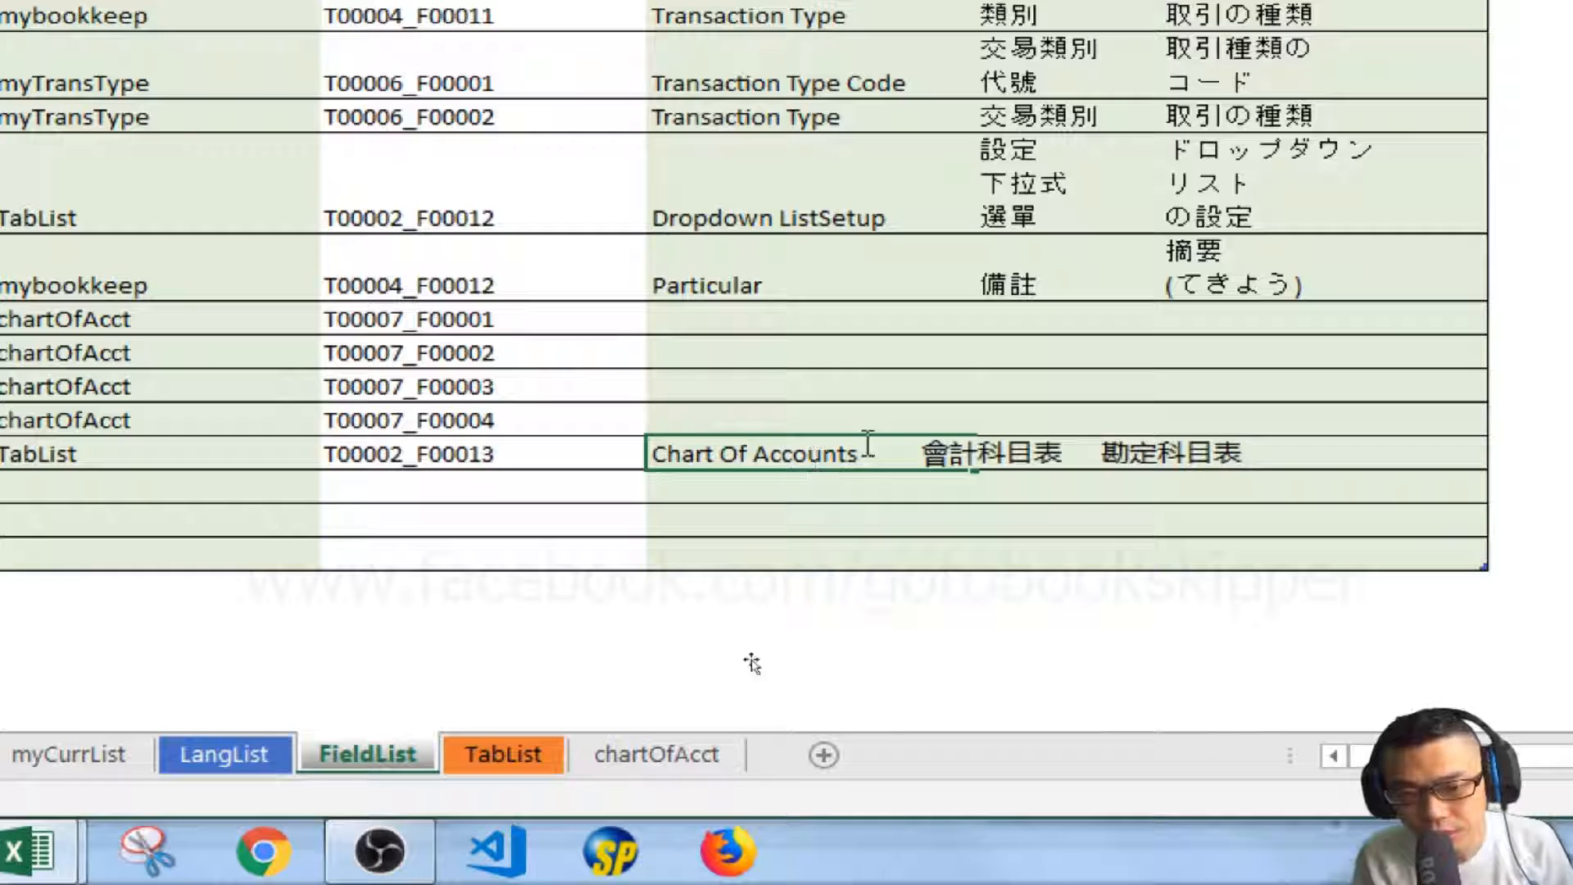
{"action": "left_click", "coordinate": [913, 450]}
{"action": "key", "text": "ctrl+shift+End"}
{"action": "key", "text": "ctrl+x"}
{"action": "key", "text": "ctrl+Return"}
Paste the cut translations beside Chart Of Accounts, with 會計科目表 in F51 and 勘定科目表 in G51
{"action": "double_click", "coordinate": [1056, 462]}
{"action": "key", "text": "ctrl+v"}
{"action": "left_click", "coordinate": [1065, 489]}
{"action": "key", "text": "ctrl+shift+End"}
{"action": "key", "text": "ctrl+x"}
{"action": "key", "text": "ctrl+Return"}
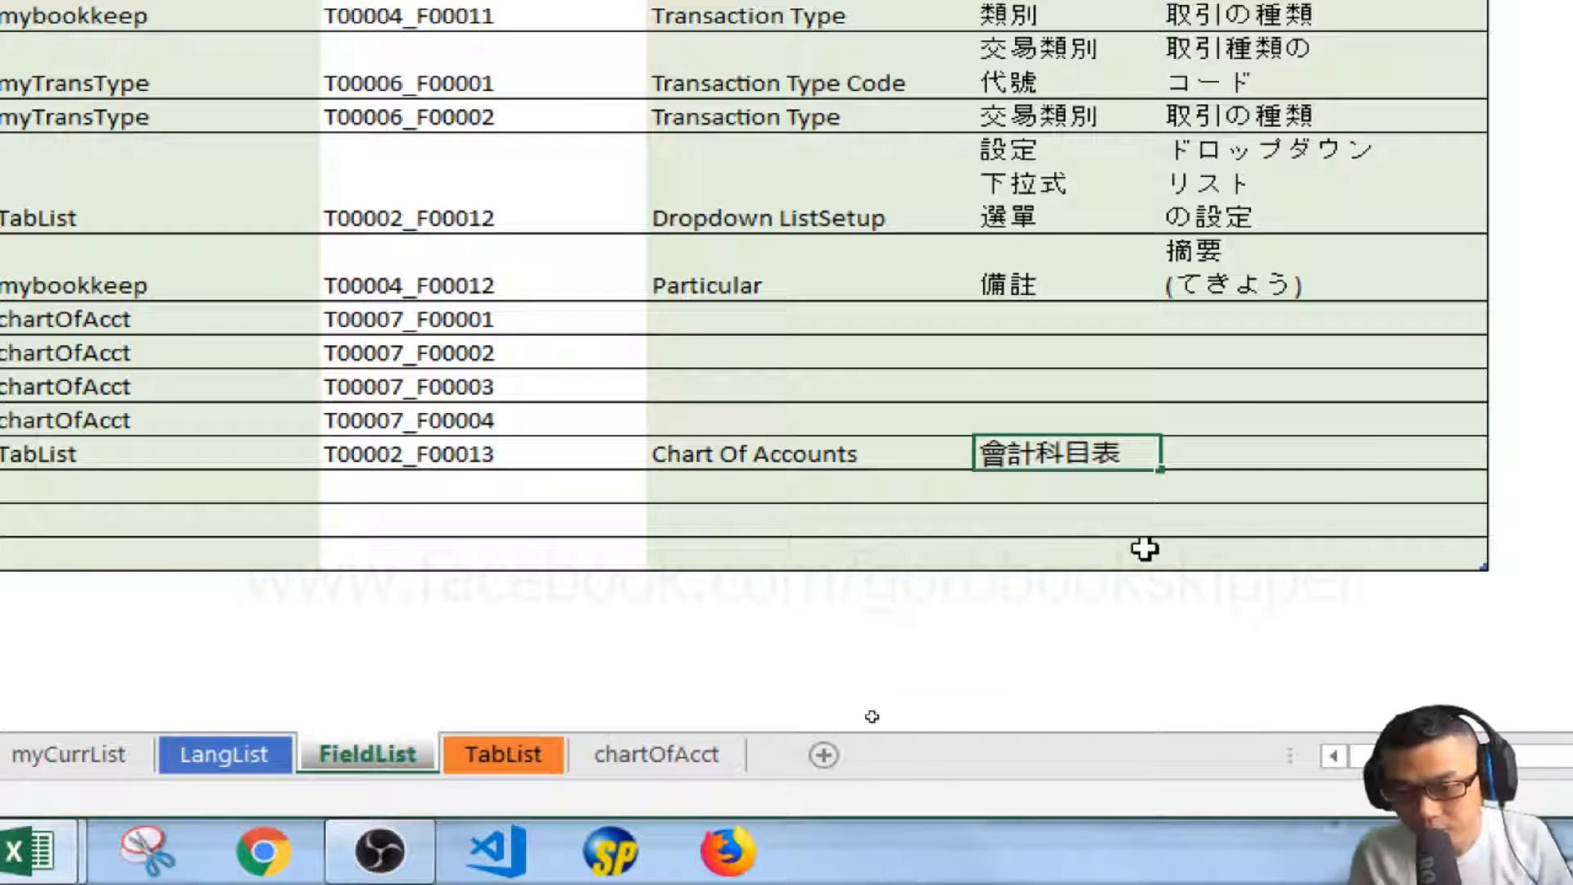
{"action": "left_click", "coordinate": [1271, 453]}
{"action": "key", "text": "ctrl+v"}
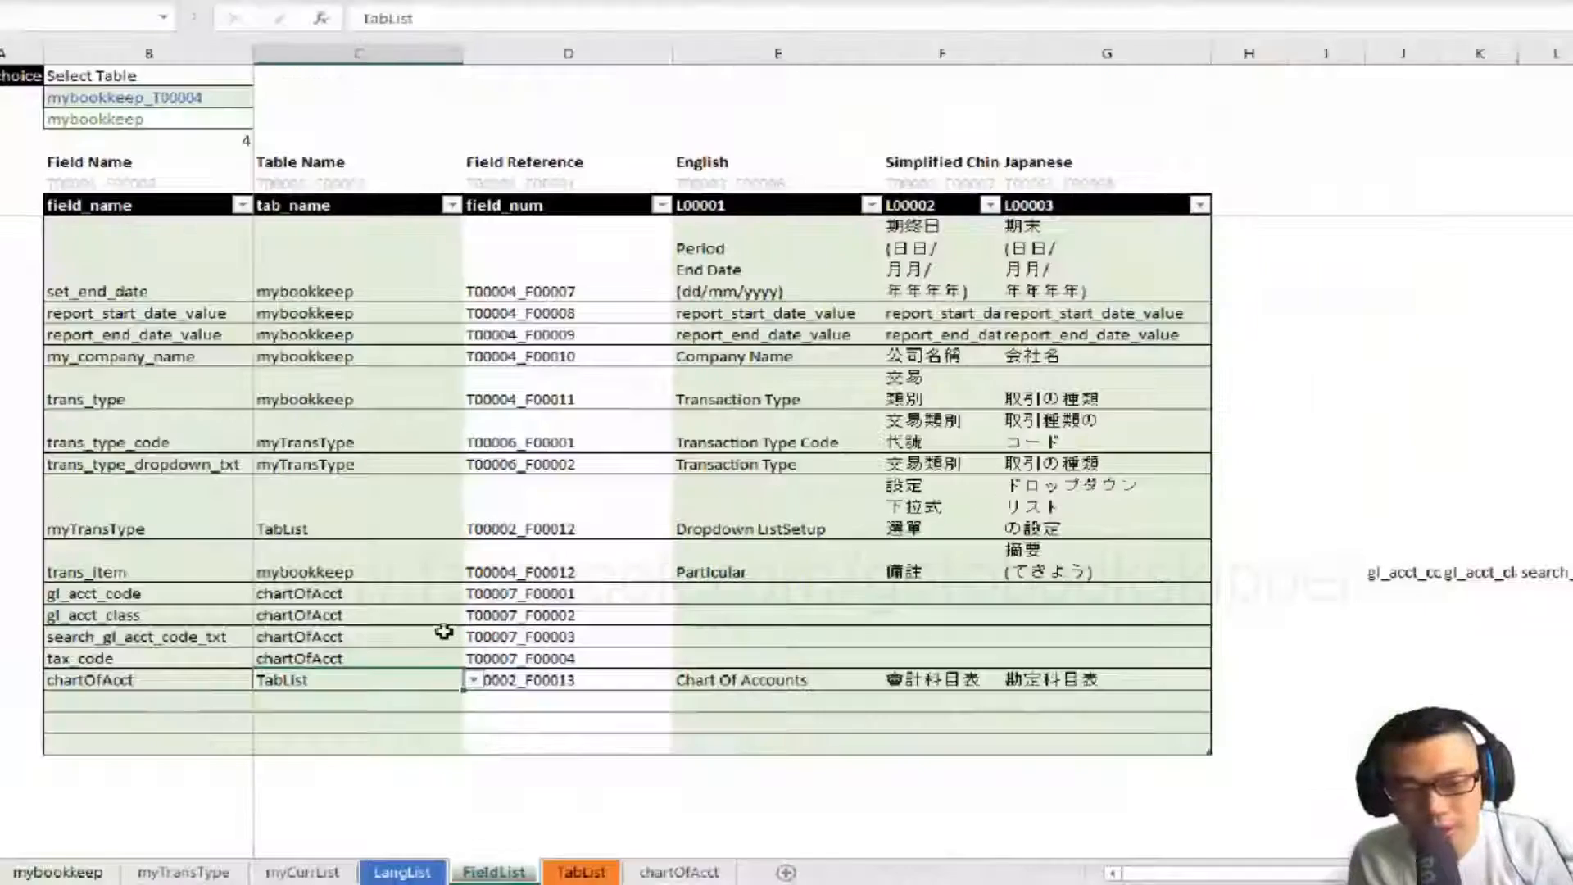
Switch to the Notepad notes and copy the General Ledger Account Number translation line
{"action": "key", "text": "alt"}
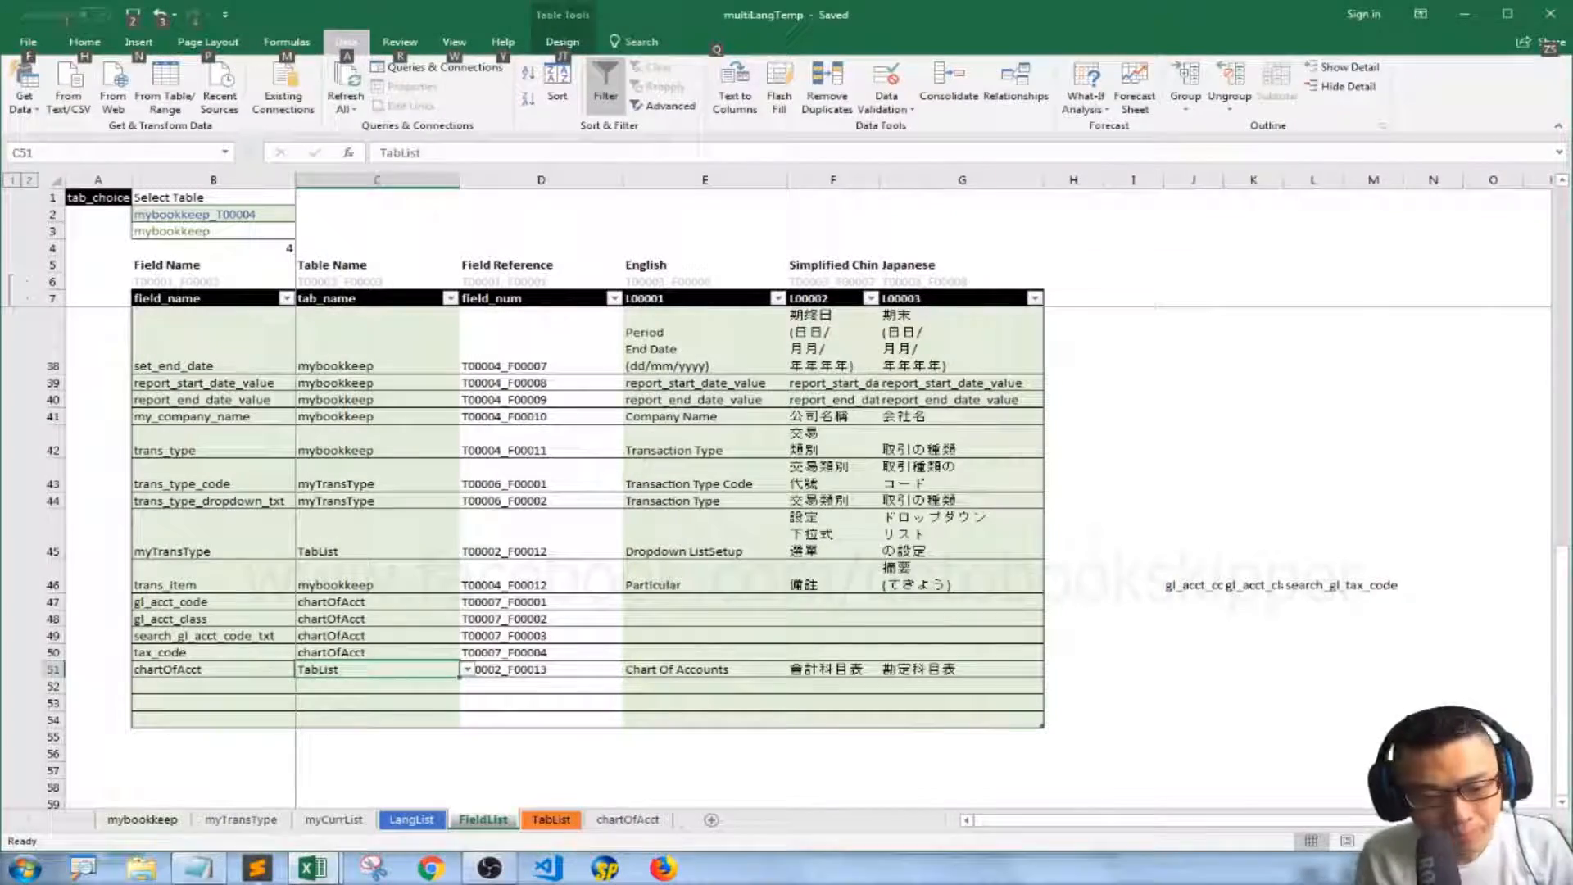
{"action": "key", "text": "alt+Tab"}
{"action": "left_click", "coordinate": [886, 268]}
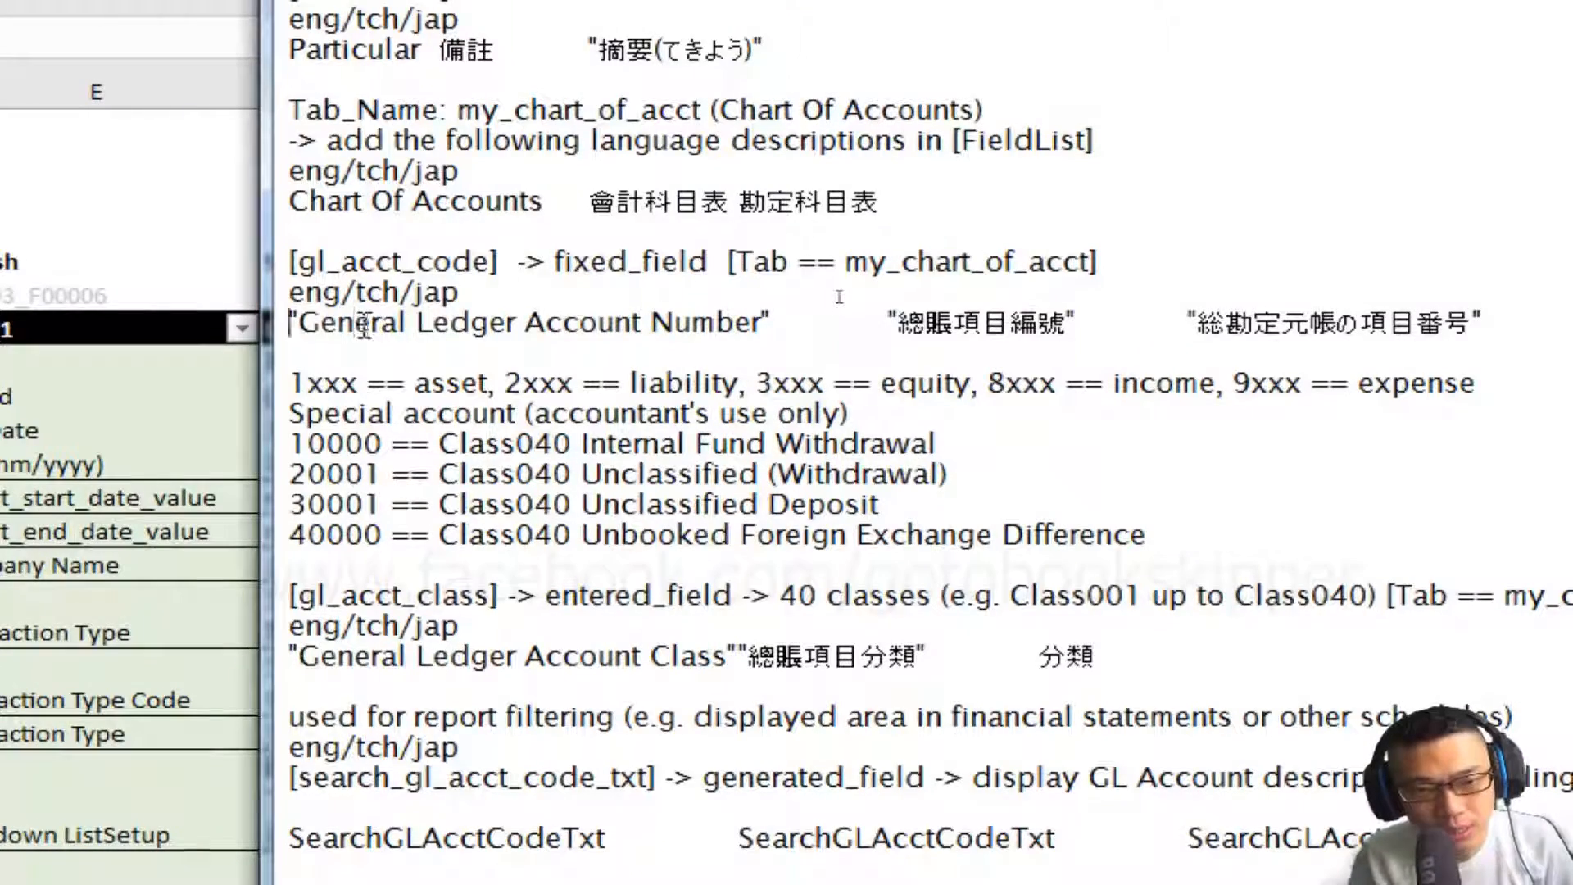
{"action": "key", "text": "shift+End"}
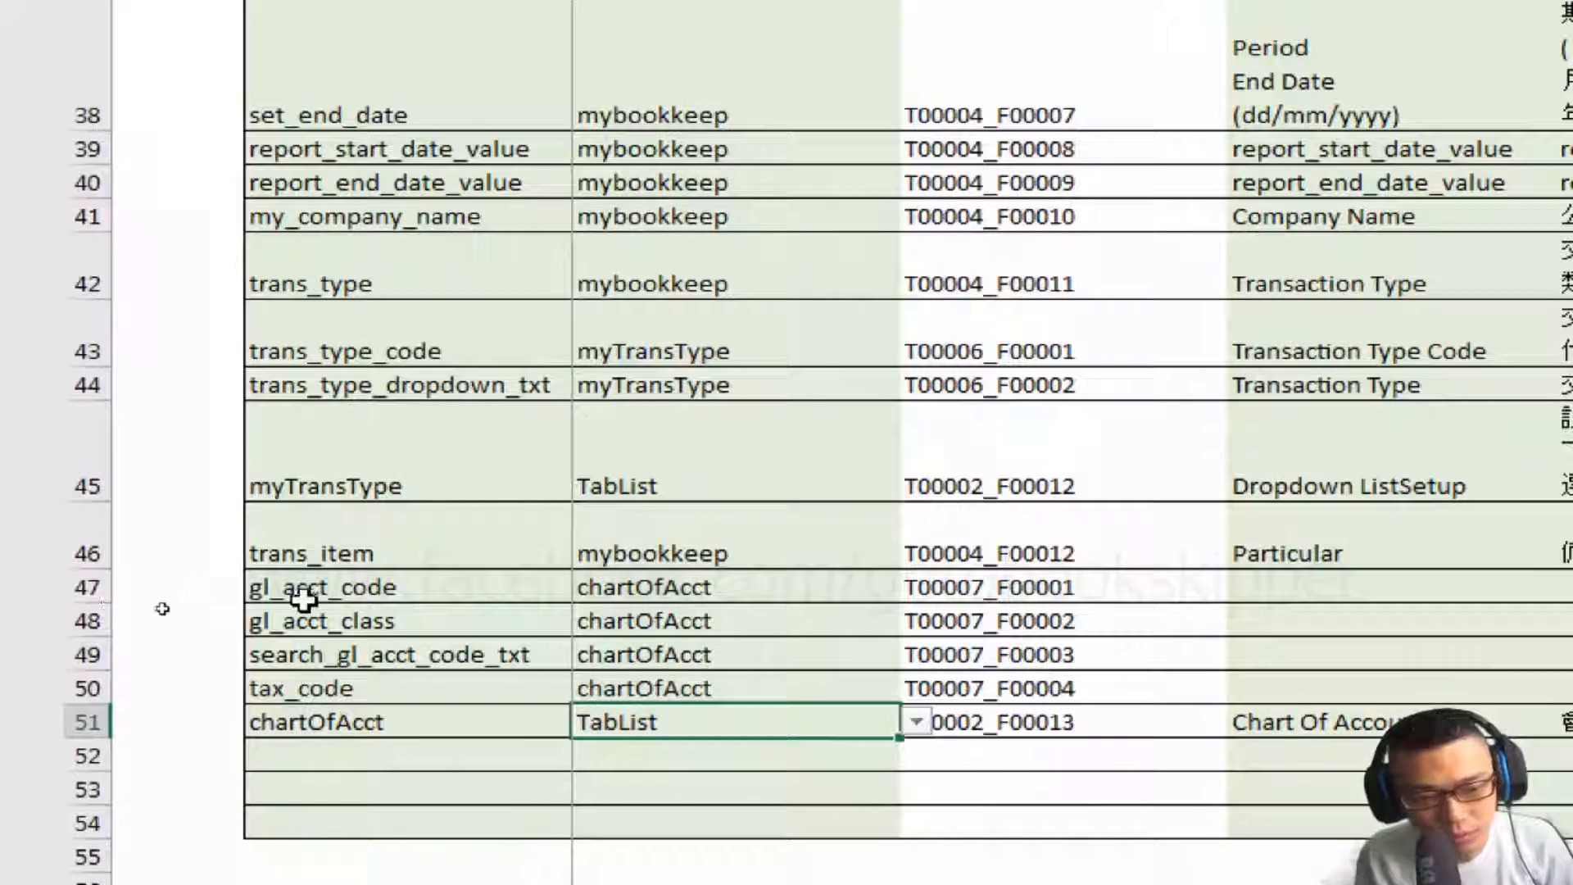
Return to FieldList in Excel, paste the line into E47 and trim it to General Ledger Account Number without quotes, cutting the other translations
{"action": "left_click", "coordinate": [29, 598]}
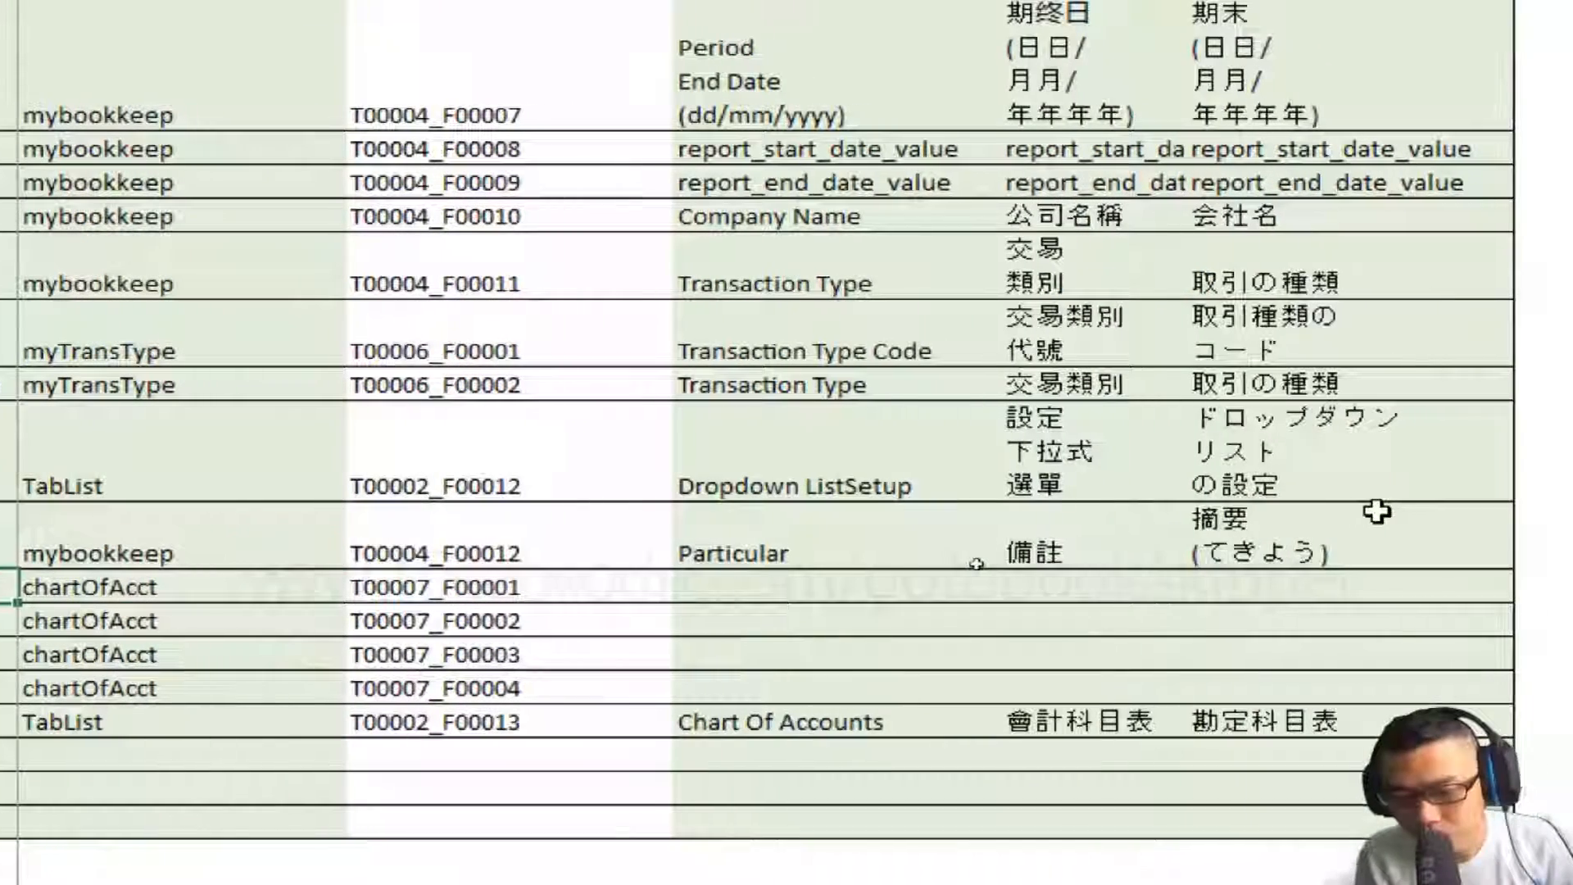
{"action": "double_click", "coordinate": [1367, 577]}
{"action": "key", "text": "ctrl+v"}
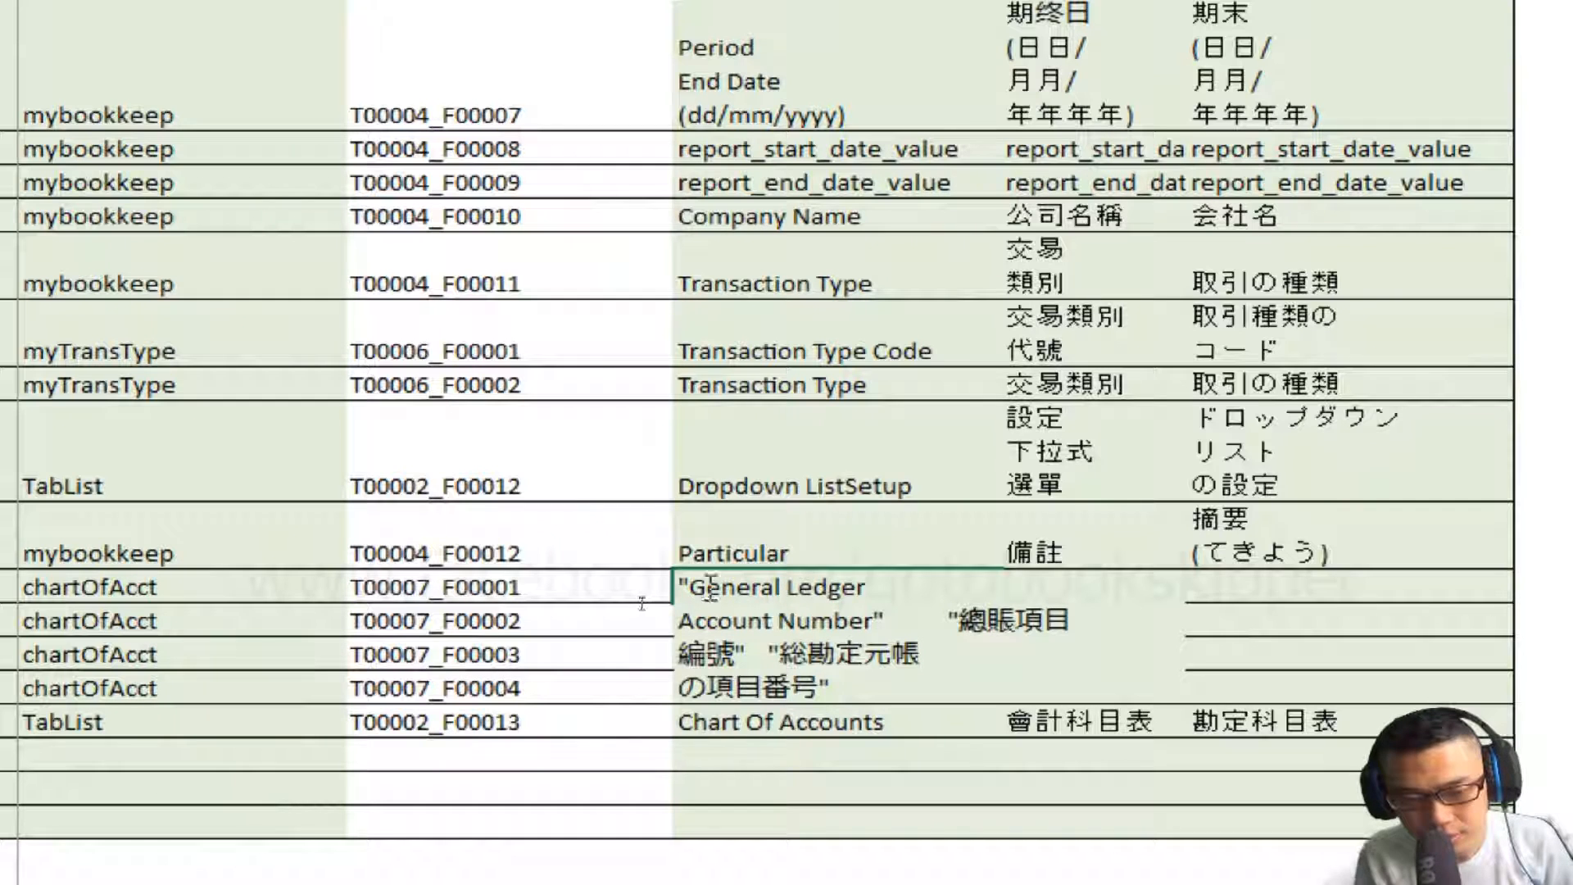
{"action": "key", "text": "Delete"}
{"action": "key", "text": "Down"}
{"action": "key", "text": "Right"}
{"action": "key", "text": "Right"}
{"action": "key", "text": "Right"}
{"action": "key", "text": "Right"}
{"action": "key", "text": "Right"}
{"action": "key", "text": "Right"}
{"action": "key", "text": "Right"}
{"action": "key", "text": "Right"}
{"action": "key", "text": "Right"}
{"action": "key", "text": "Right"}
{"action": "key", "text": "Right"}
{"action": "key", "text": "Right"}
{"action": "key", "text": "Right"}
{"action": "key", "text": "Right"}
{"action": "key", "text": "Right"}
{"action": "key", "text": "Right"}
{"action": "key", "text": "Right"}
{"action": "key", "text": "BackSpace"}
{"action": "key", "text": "BackSpace"}
{"action": "key", "text": "BackSpace"}
{"action": "key", "text": "ctrl+shift+End"}
{"action": "key", "text": "ctrl+x"}
Split the cut translations of gl_acct_code, entering 總賬項目編號 in F47 and 総勘定元帳の項目番号 in G47 without quotation marks
{"action": "double_click", "coordinate": [1068, 621]}
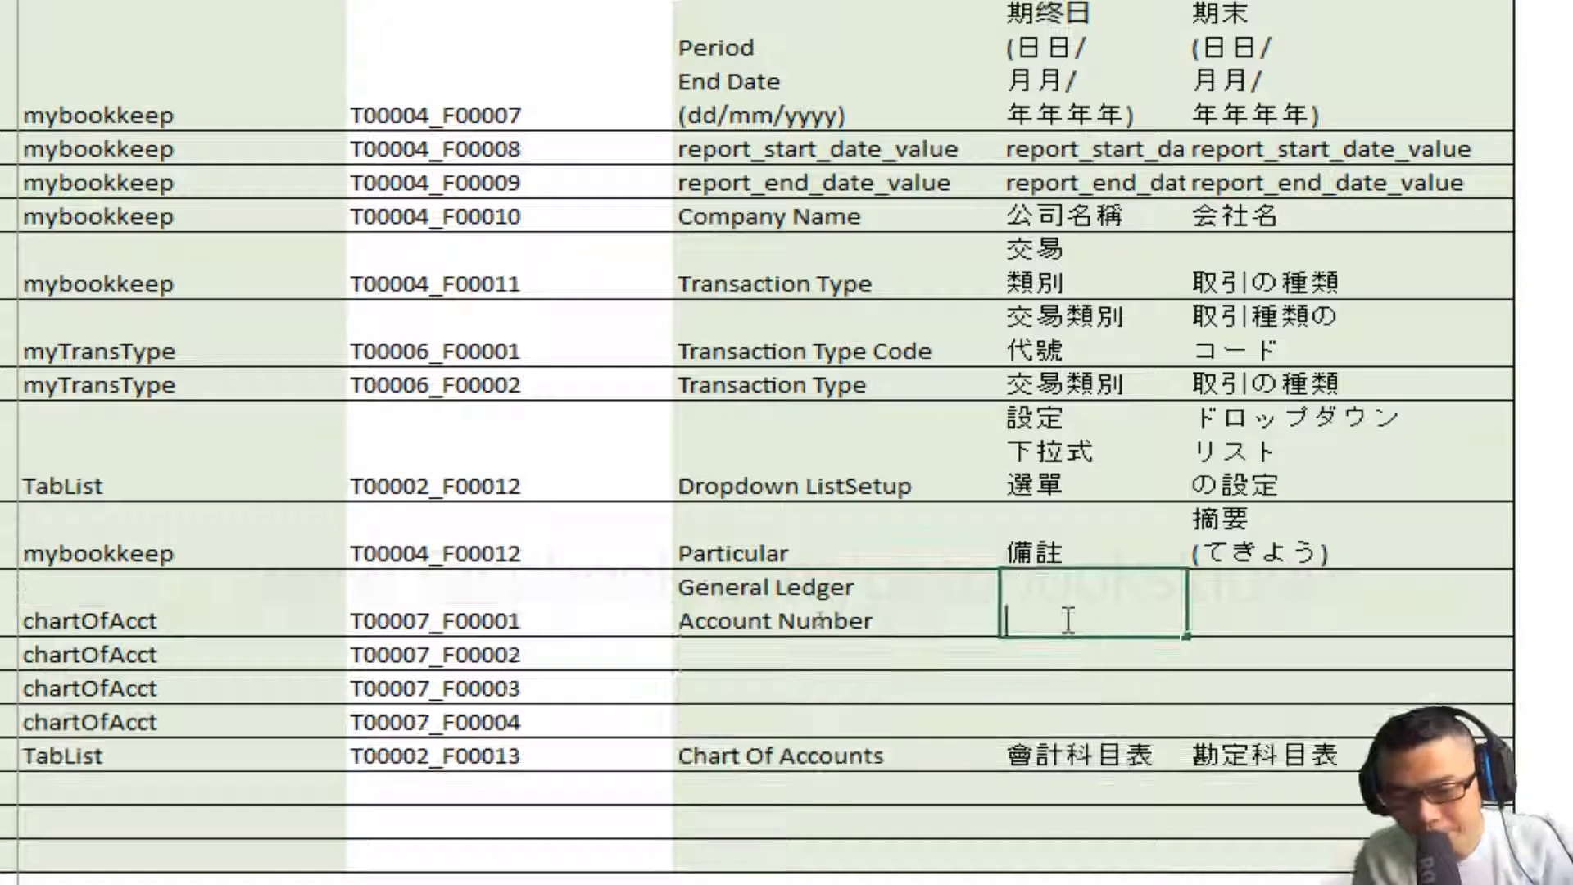
{"action": "key", "text": "ctrl+v"}
{"action": "left_click", "coordinate": [1106, 631]}
{"action": "key", "text": "BackSpace"}
{"action": "key", "text": "BackSpace"}
{"action": "key", "text": "BackSpace"}
{"action": "key", "text": "ctrl+shift+End"}
{"action": "key", "text": "ctrl+x"}
{"action": "key", "text": "Return"}
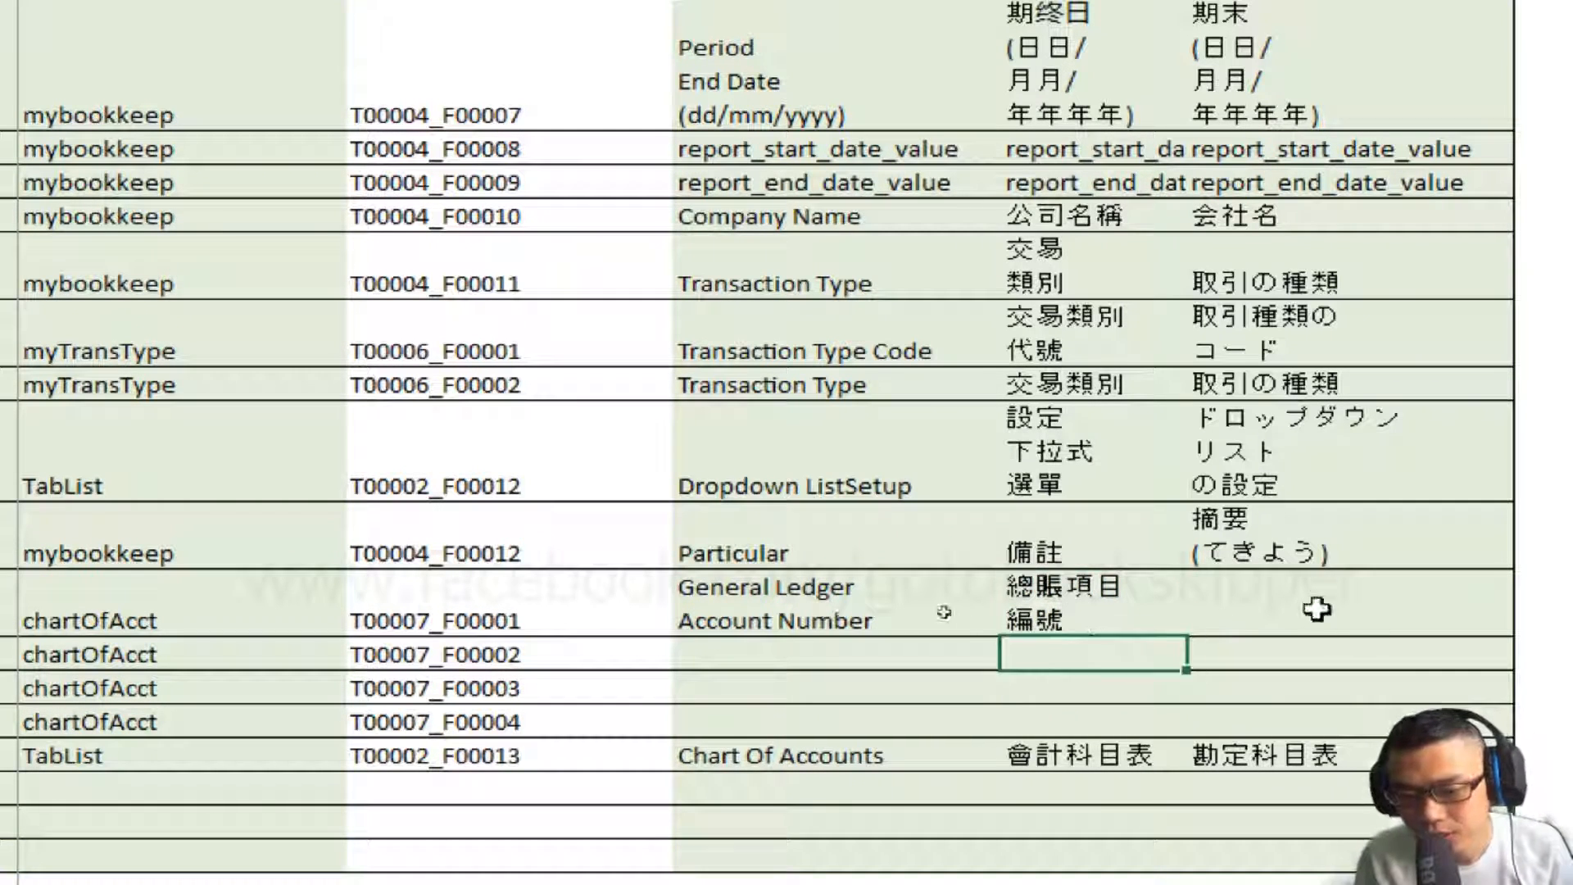
{"action": "double_click", "coordinate": [1317, 608]}
{"action": "key", "text": "ctrl+v"}
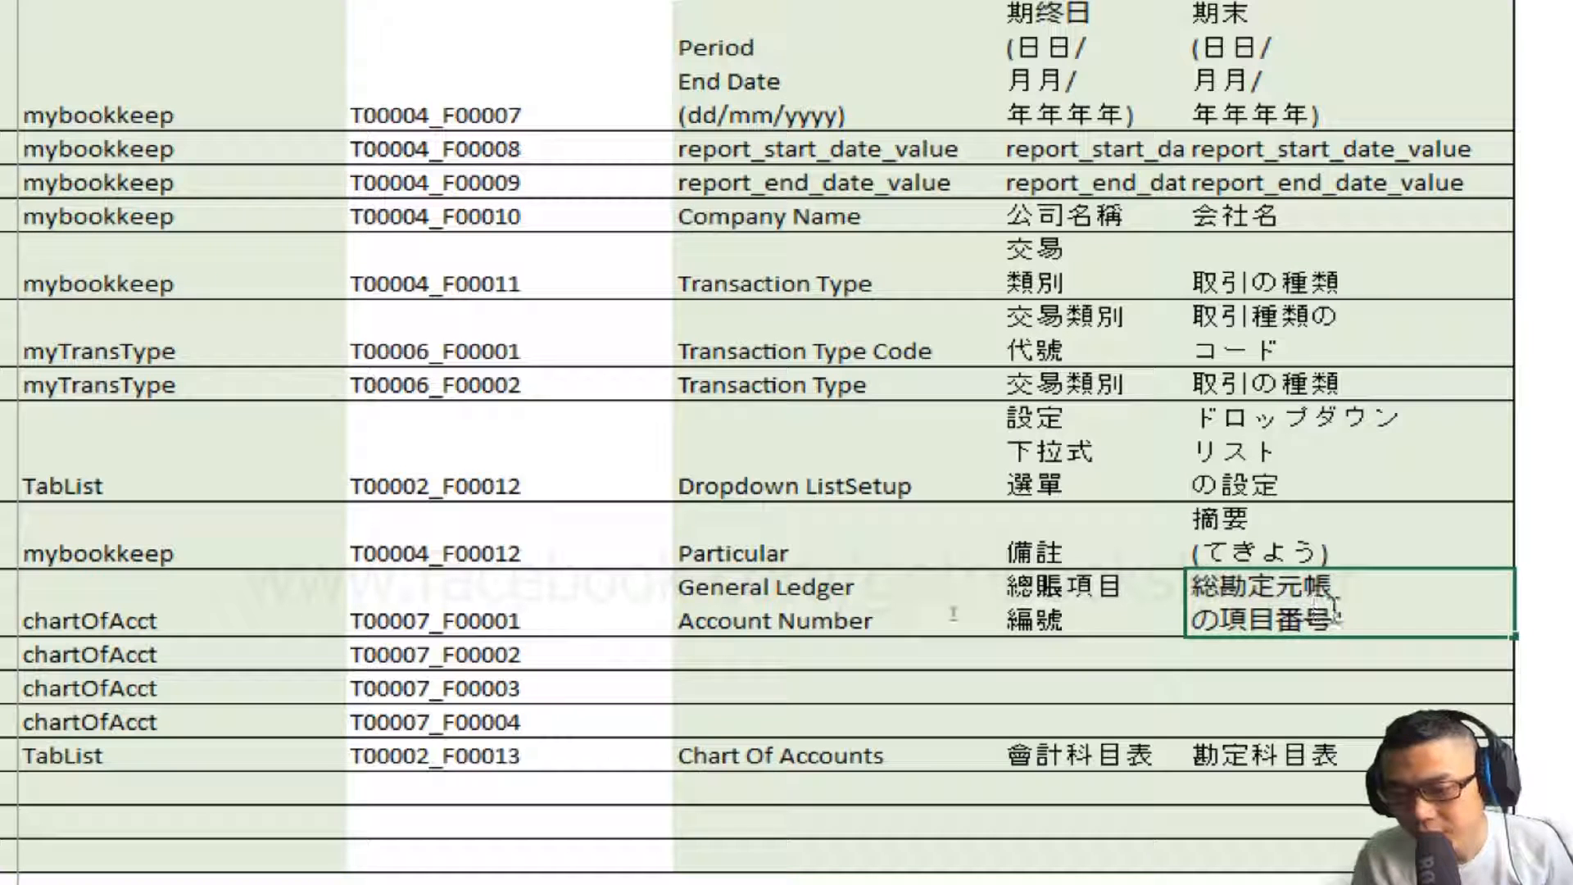
{"action": "key", "text": "Return"}
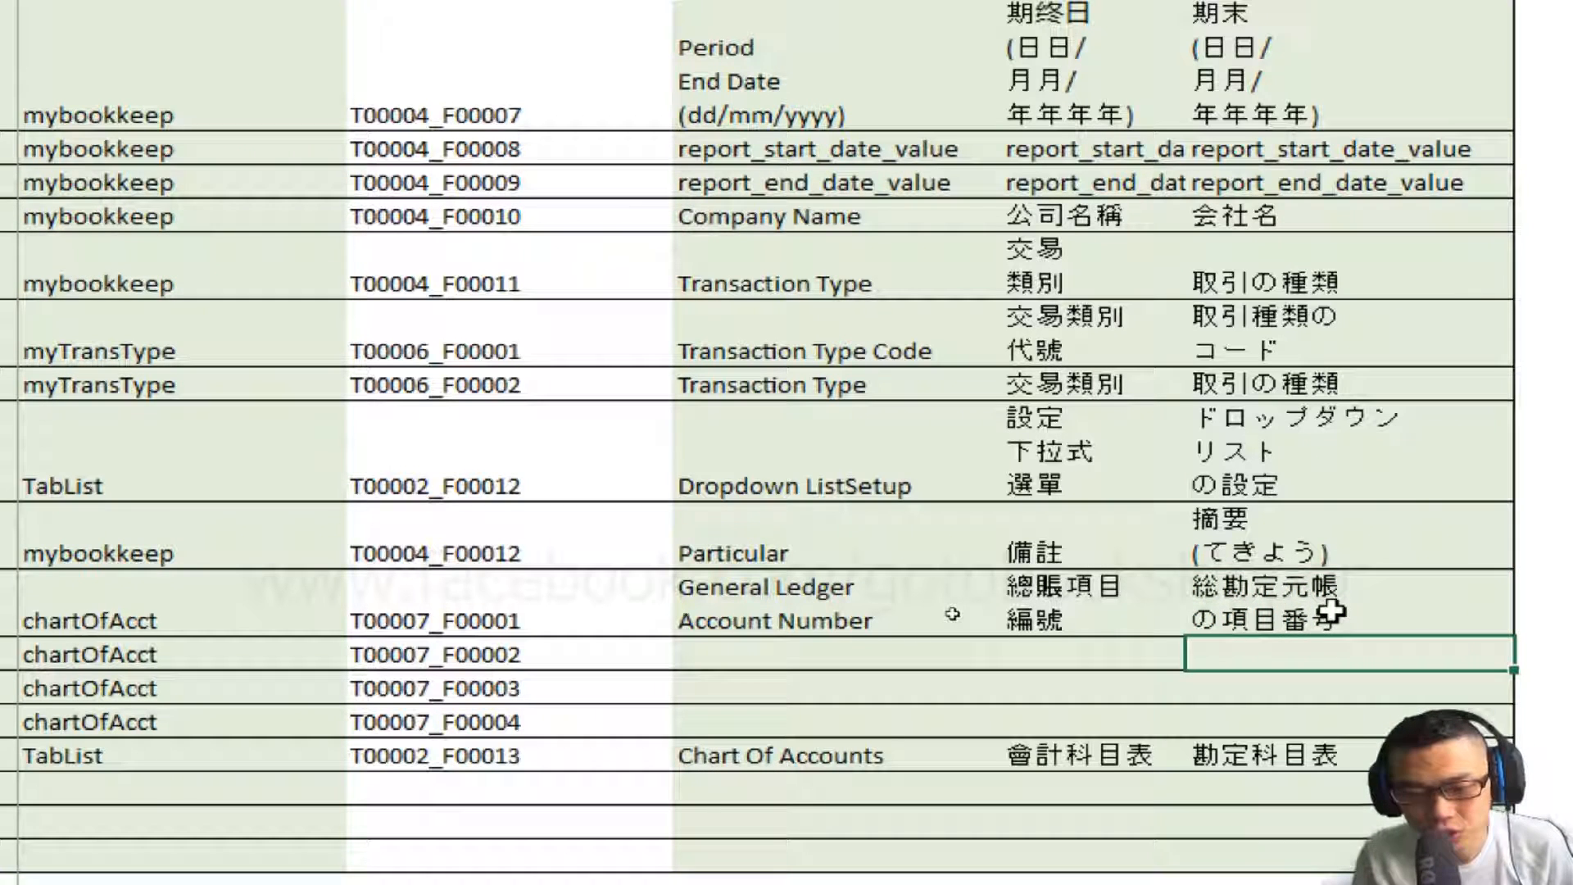
For the gl_acct_class row, switch to the Notepad notes and copy the General Ledger Account Class translation line
{"action": "key", "text": "Left"}
{"action": "key", "text": "Left"}
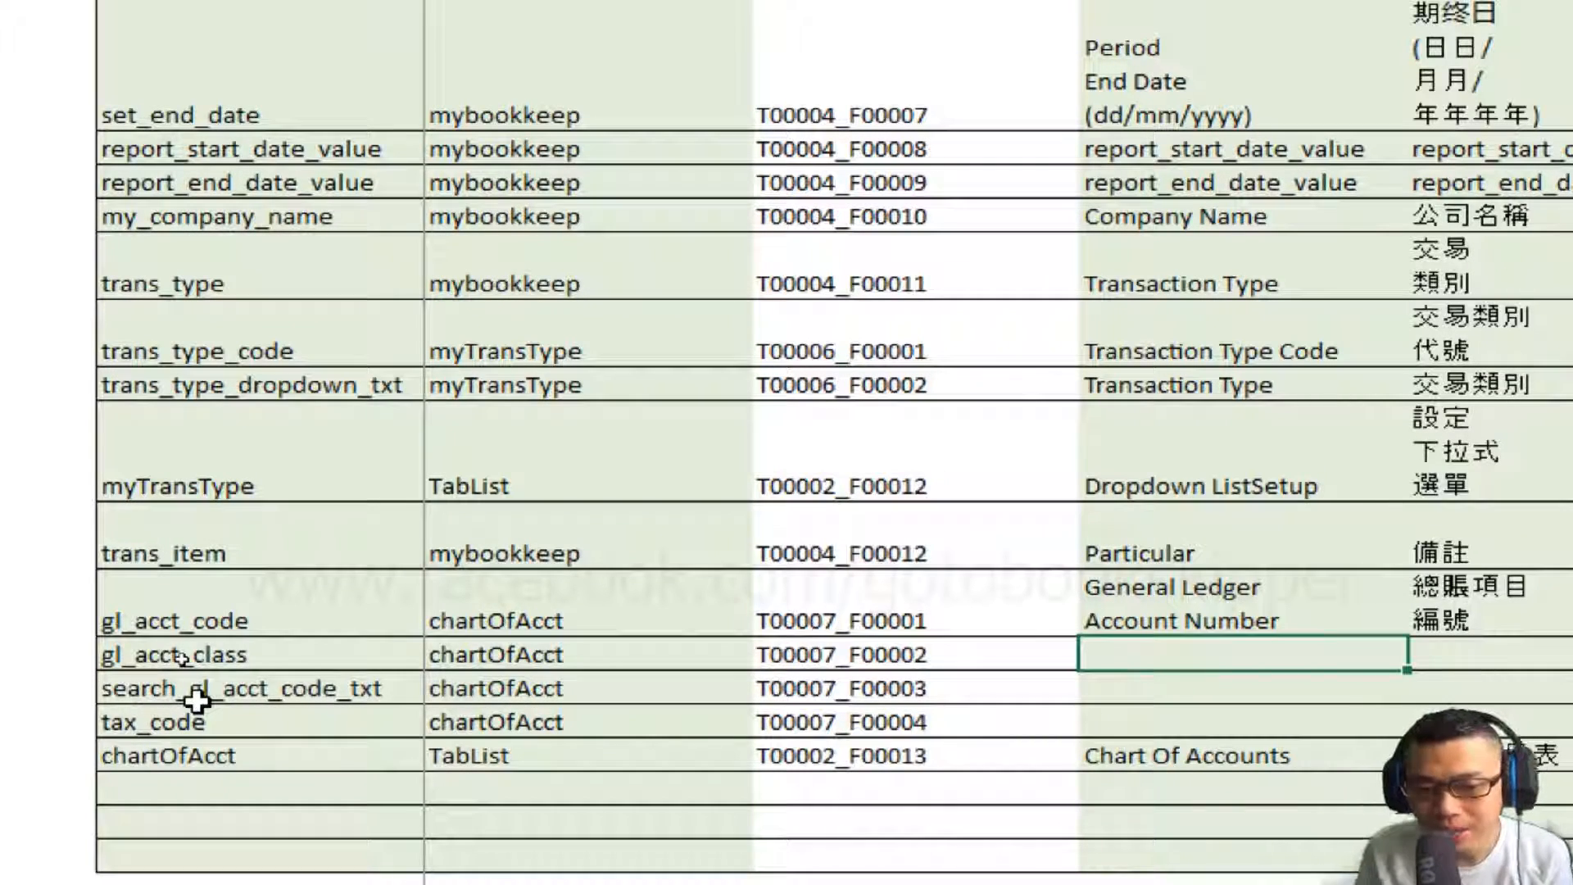
{"action": "key", "text": "Left"}
{"action": "key", "text": "Left"}
{"action": "key", "text": "Left"}
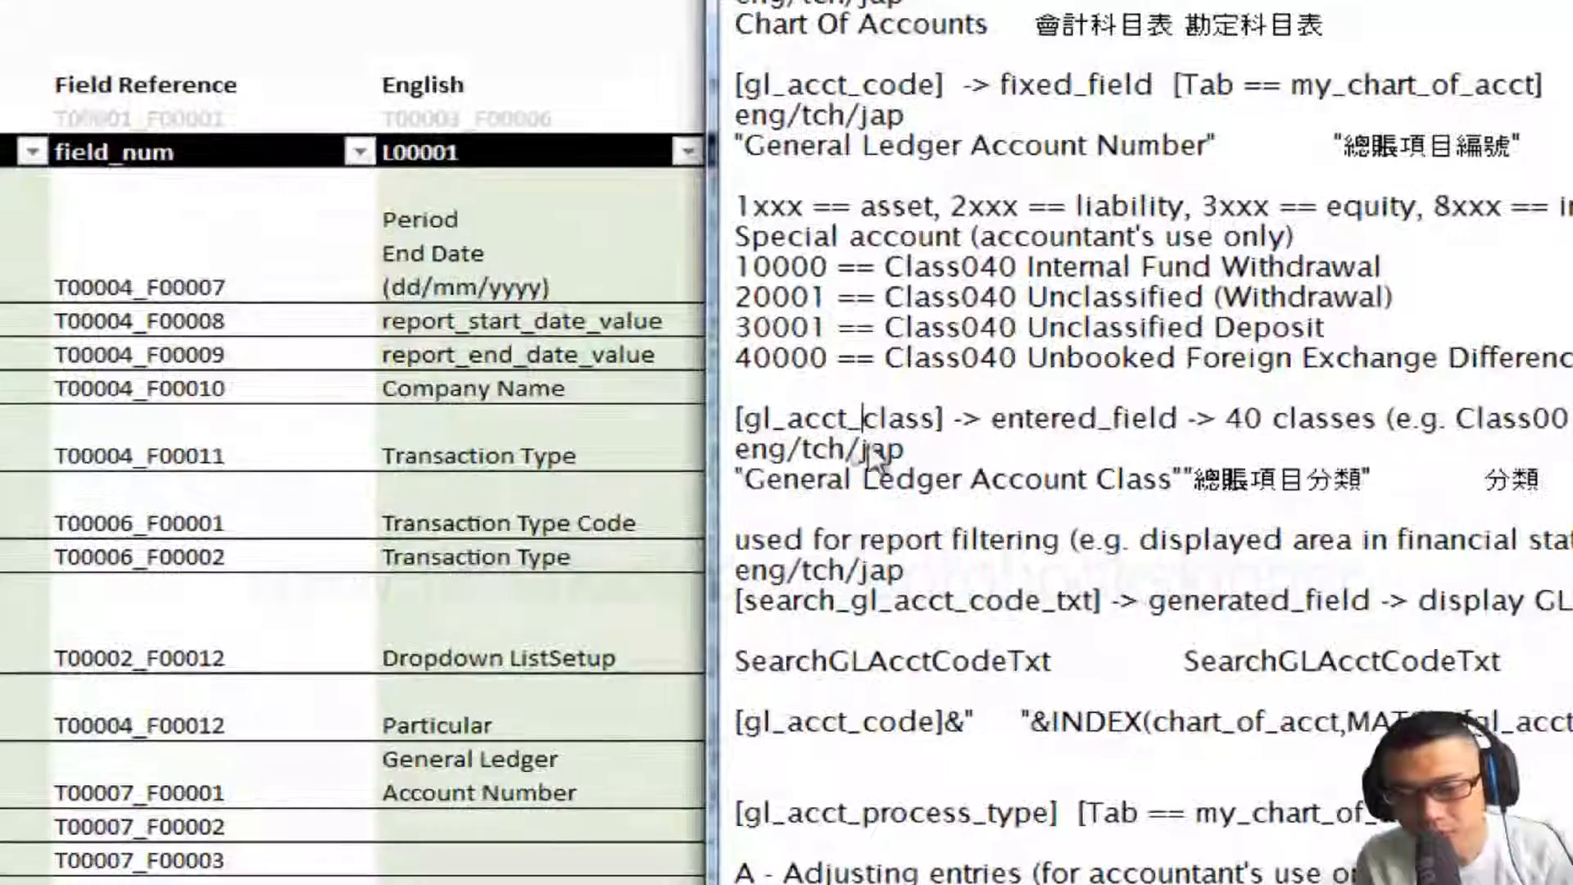
{"action": "triple_click", "coordinate": [784, 482]}
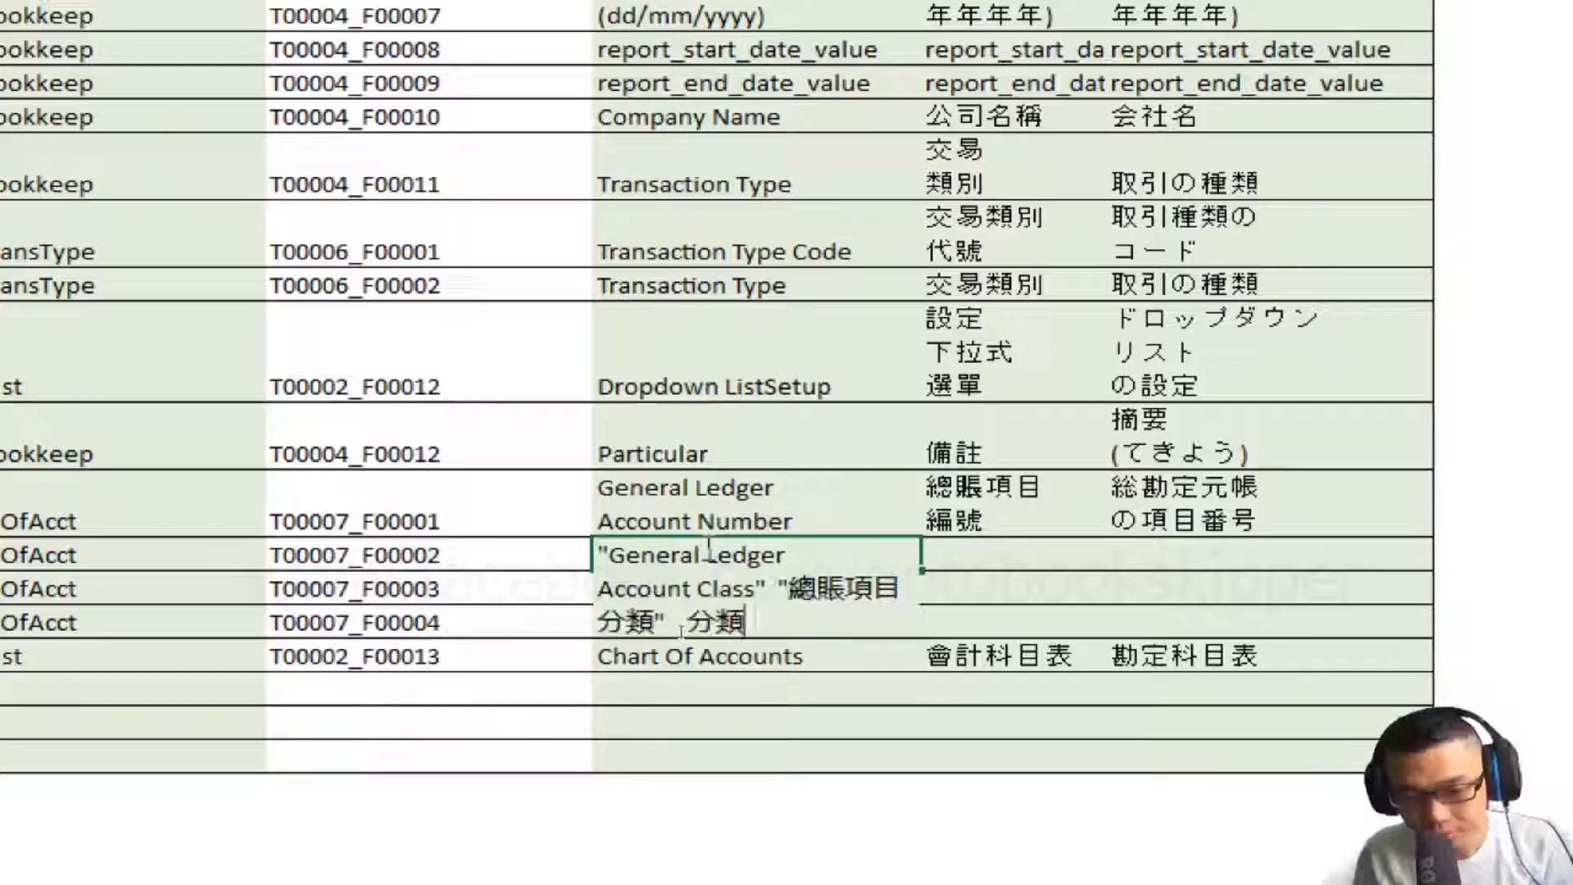
In Excel, trim the line pasted into E48 to General Ledger Account Class without quotes and cut the other translations
{"action": "left_click", "coordinate": [605, 555]}
{"action": "key", "text": "BackSpace"}
{"action": "left_click", "coordinate": [759, 591]}
{"action": "key", "text": "ctrl+shift+End"}
{"action": "key", "text": "ctrl+x"}
Split the cut translations of gl_acct_class, entering 總賬項目分類 in F48 and 分類 in G48 without quotes or extra spaces
{"action": "double_click", "coordinate": [966, 574]}
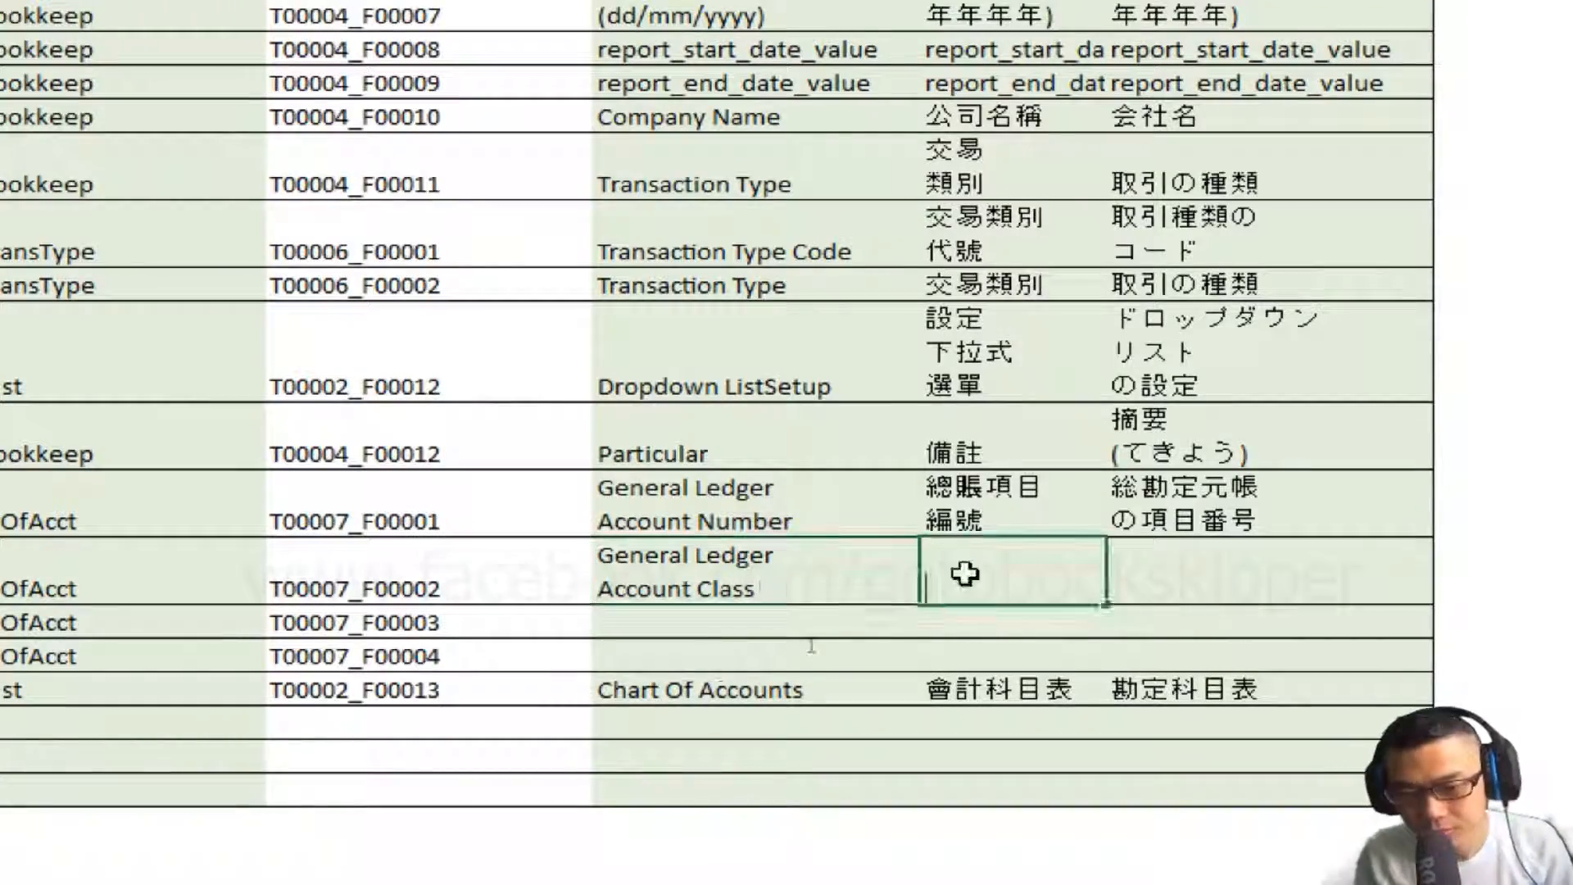
{"action": "key", "text": "ctrl+v"}
{"action": "left_click", "coordinate": [1023, 555]}
{"action": "key", "text": "BackSpace"}
{"action": "key", "text": "BackSpace"}
{"action": "key", "text": "BackSpace"}
{"action": "left_click", "coordinate": [981, 589]}
{"action": "key", "text": "ctrl+shift+End"}
{"action": "key", "text": "ctrl+x"}
{"action": "left_click", "coordinate": [1238, 572]}
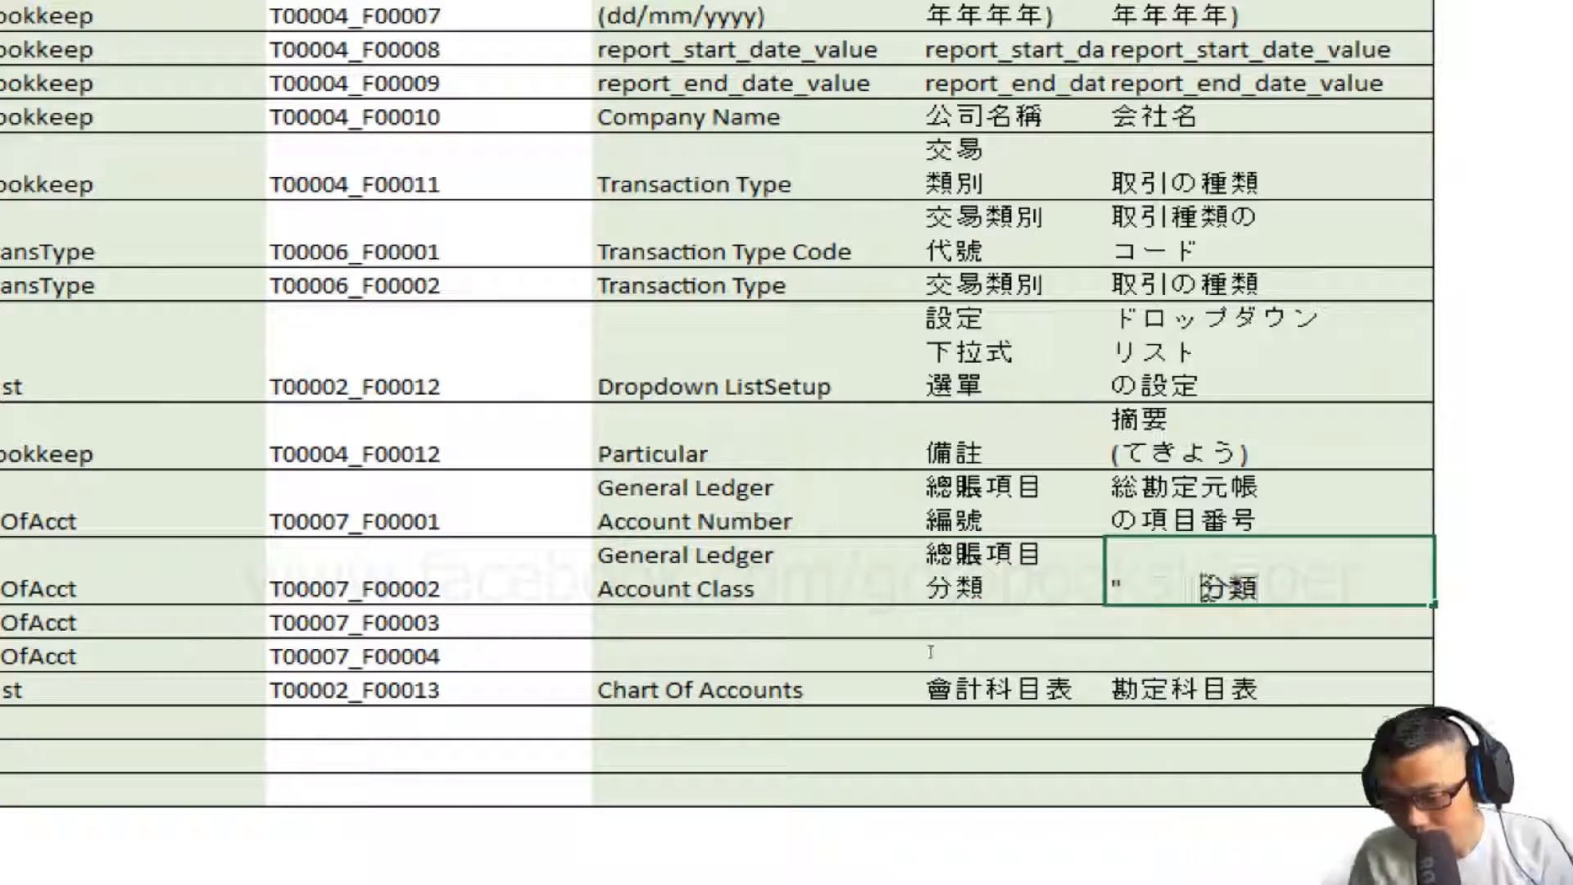
{"action": "left_click", "coordinate": [1208, 588]}
{"action": "key", "text": "BackSpace"}
{"action": "key", "text": "BackSpace"}
{"action": "key", "text": "Return"}
Copy the field name search_gl_acct_code_txt from B49 into its three language cells, E49:G49
{"action": "left_click", "coordinate": [665, 632]}
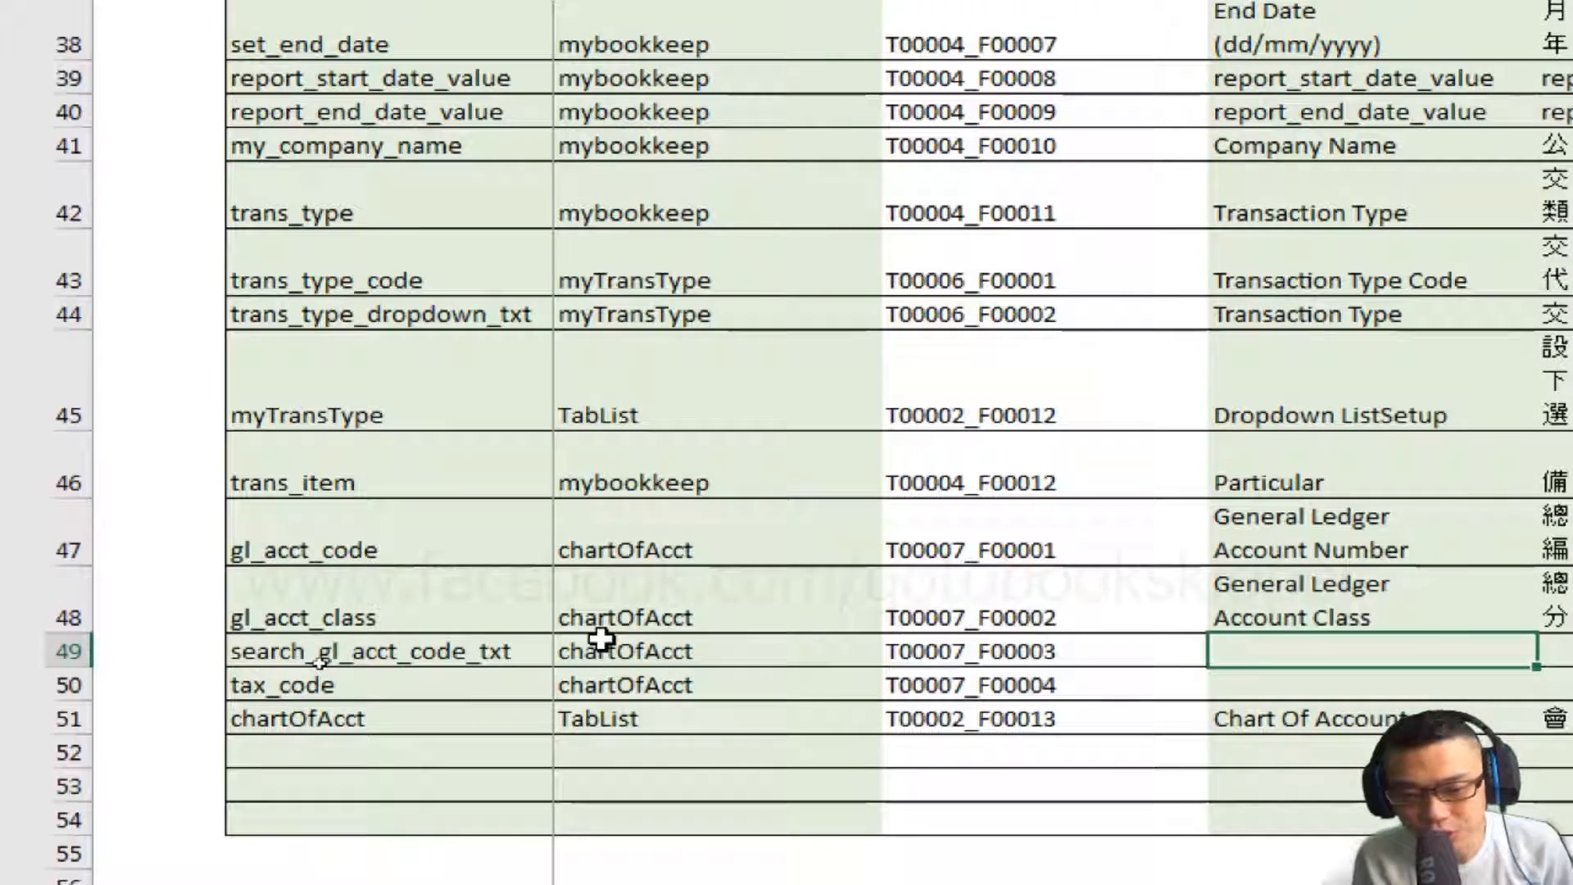
{"action": "key", "text": "Left"}
{"action": "key", "text": "Left"}
{"action": "key", "text": "Left"}
{"action": "key", "text": "Left"}
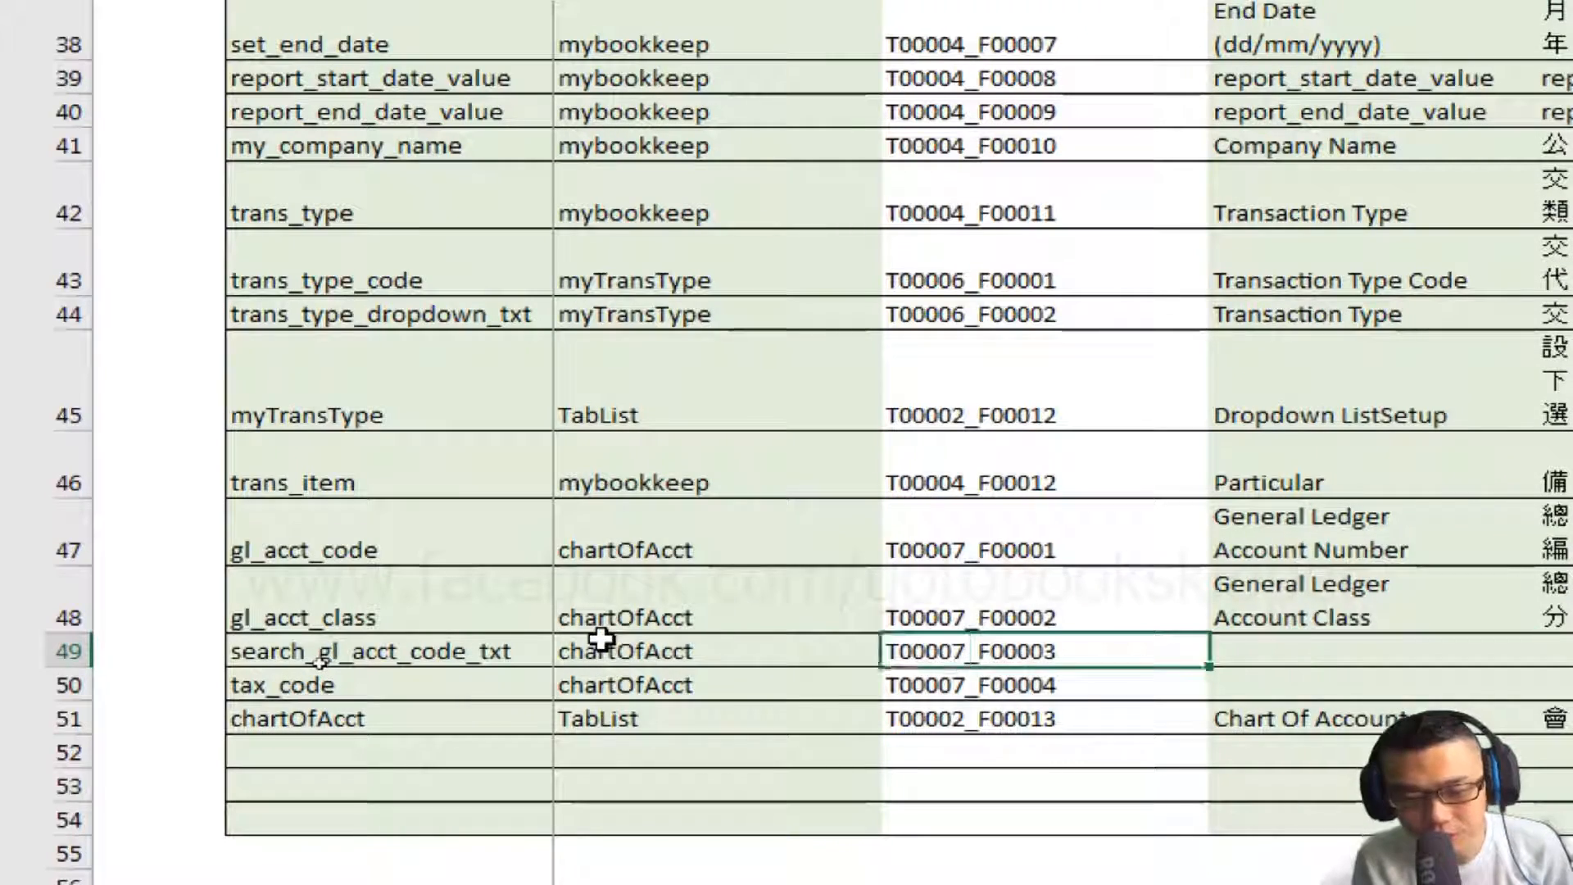
{"action": "key", "text": "ctrl+c"}
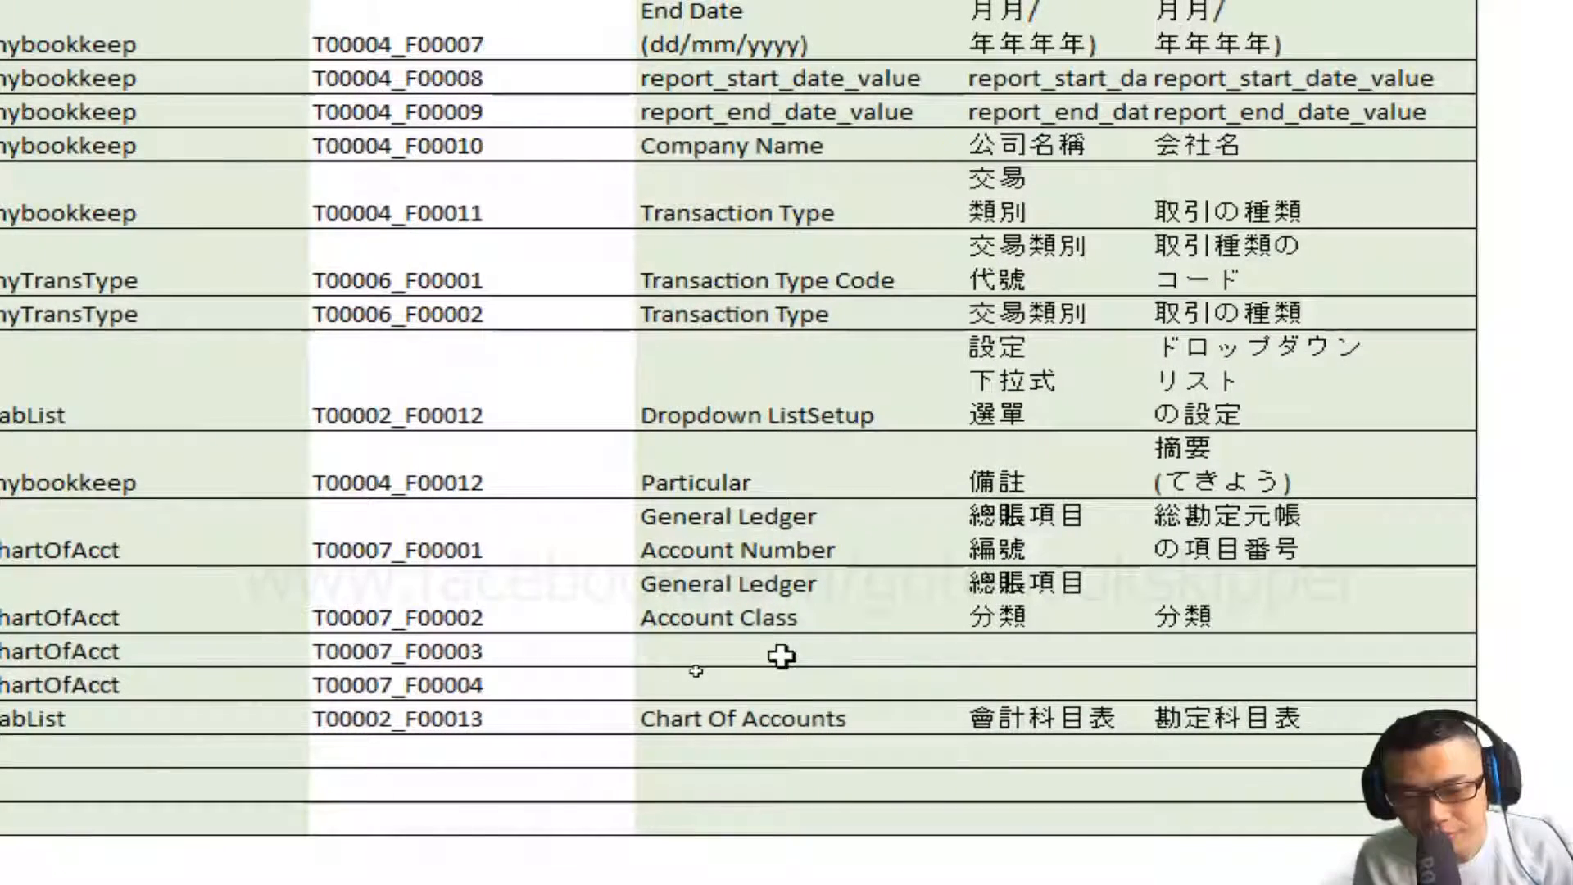
{"action": "left_click", "coordinate": [781, 655]}
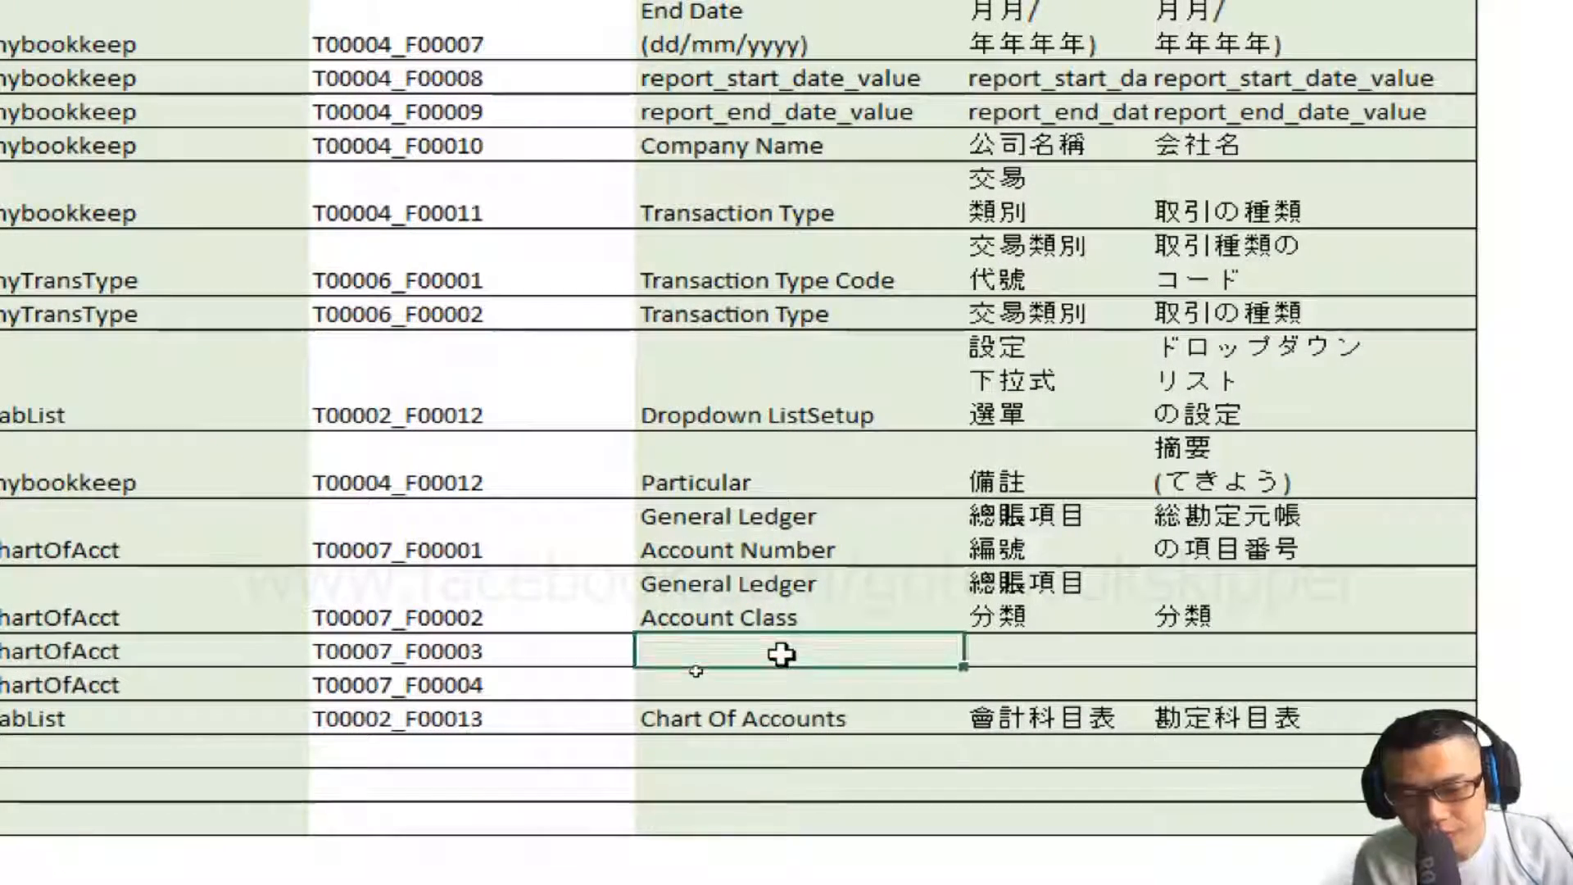
{"action": "key", "text": "shift+Right"}
{"action": "key", "text": "shift+Right"}
{"action": "right_click", "coordinate": [781, 655]}
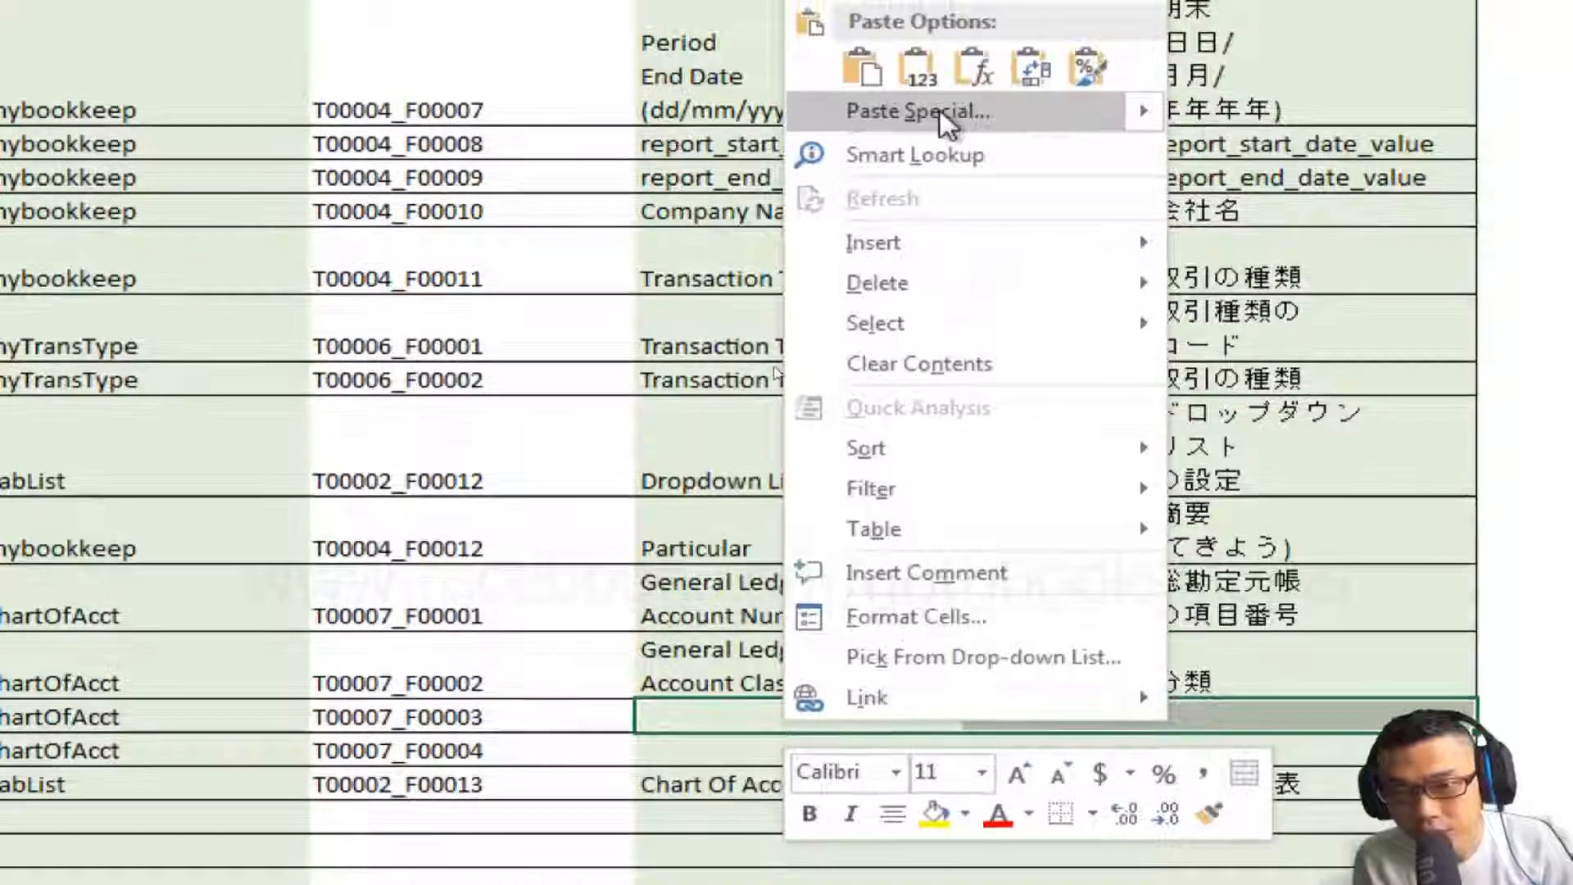
{"action": "left_click", "coordinate": [929, 12]}
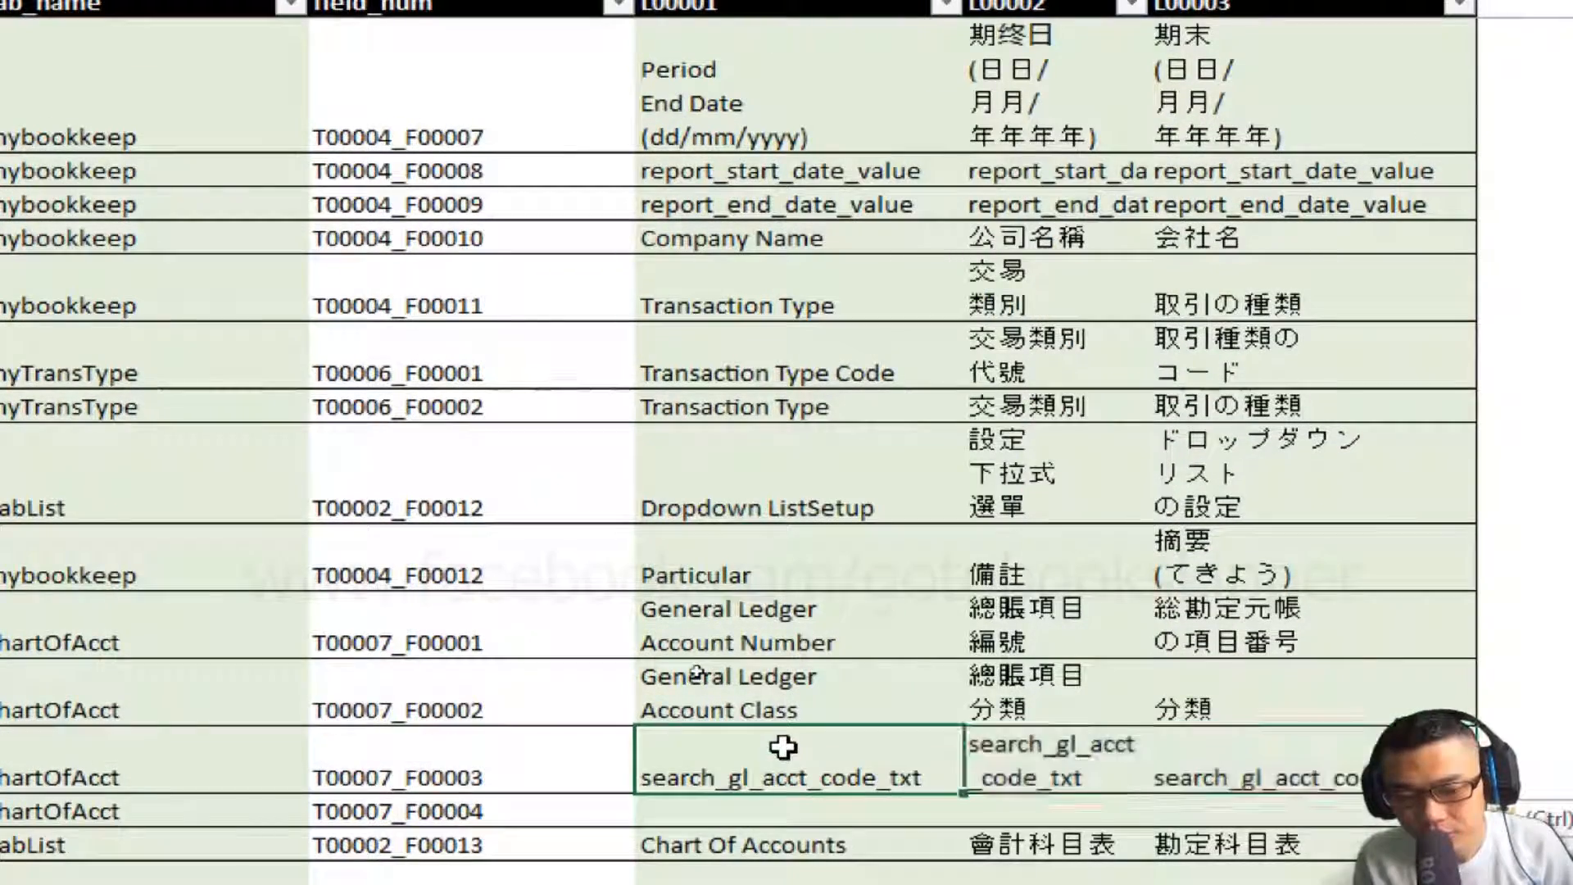
{"action": "scroll", "coordinate": [740, 758], "scroll_direction": "down", "scroll_amount": 2}
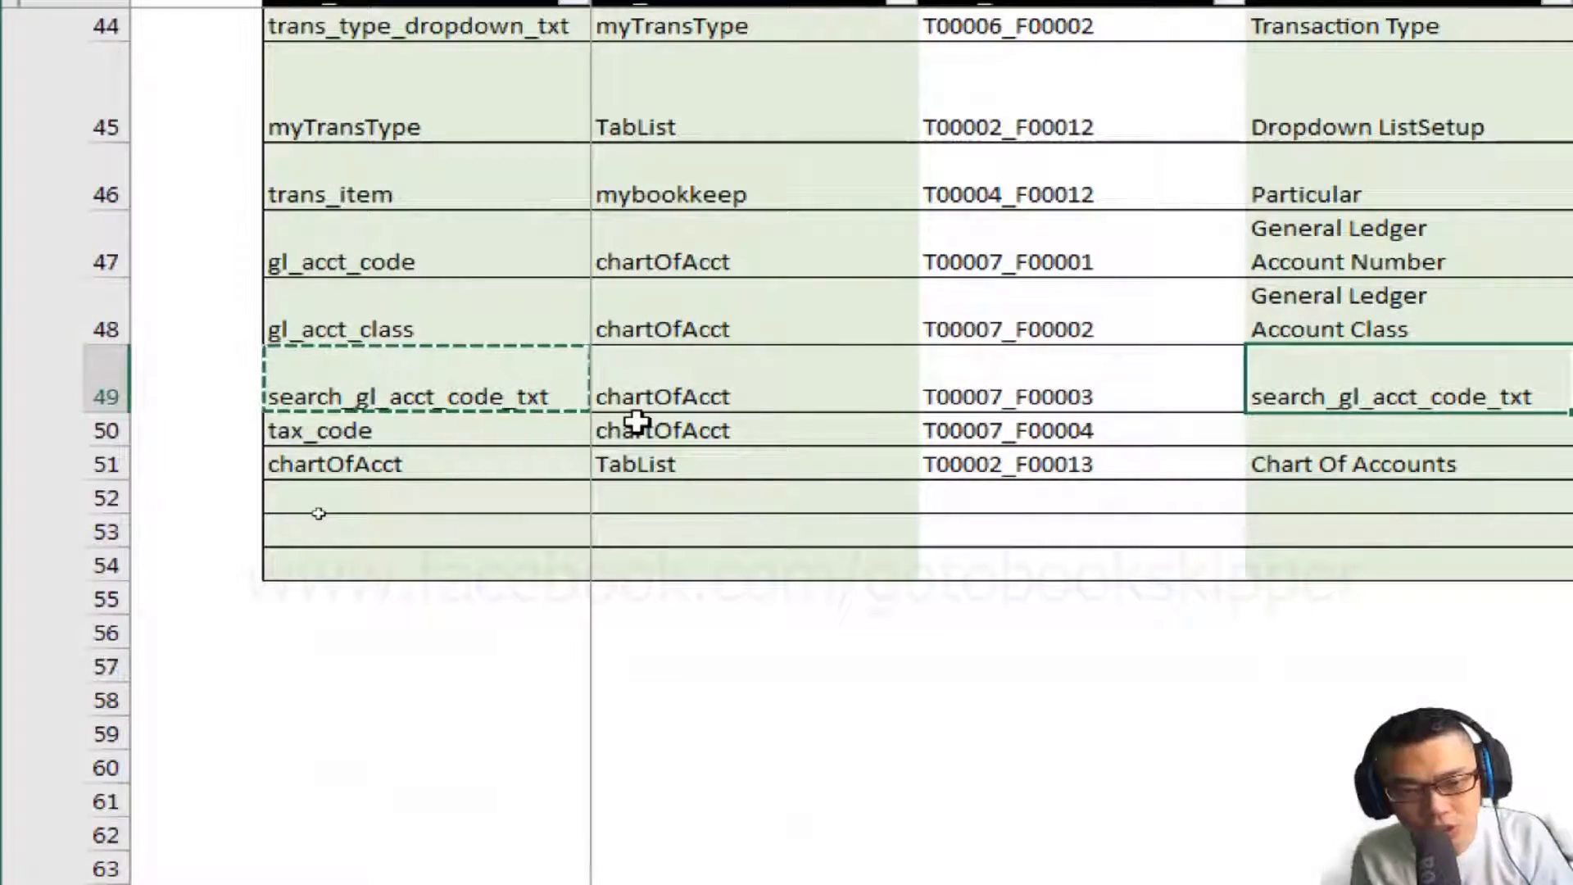
{"action": "key", "text": "Escape"}
Switch to the Notepad notes and copy the Tax Account Code translation line
{"action": "key", "text": "Right"}
{"action": "key", "text": "alt+Tab"}
{"action": "scroll", "coordinate": [1064, 505], "scroll_direction": "down", "scroll_amount": 2}
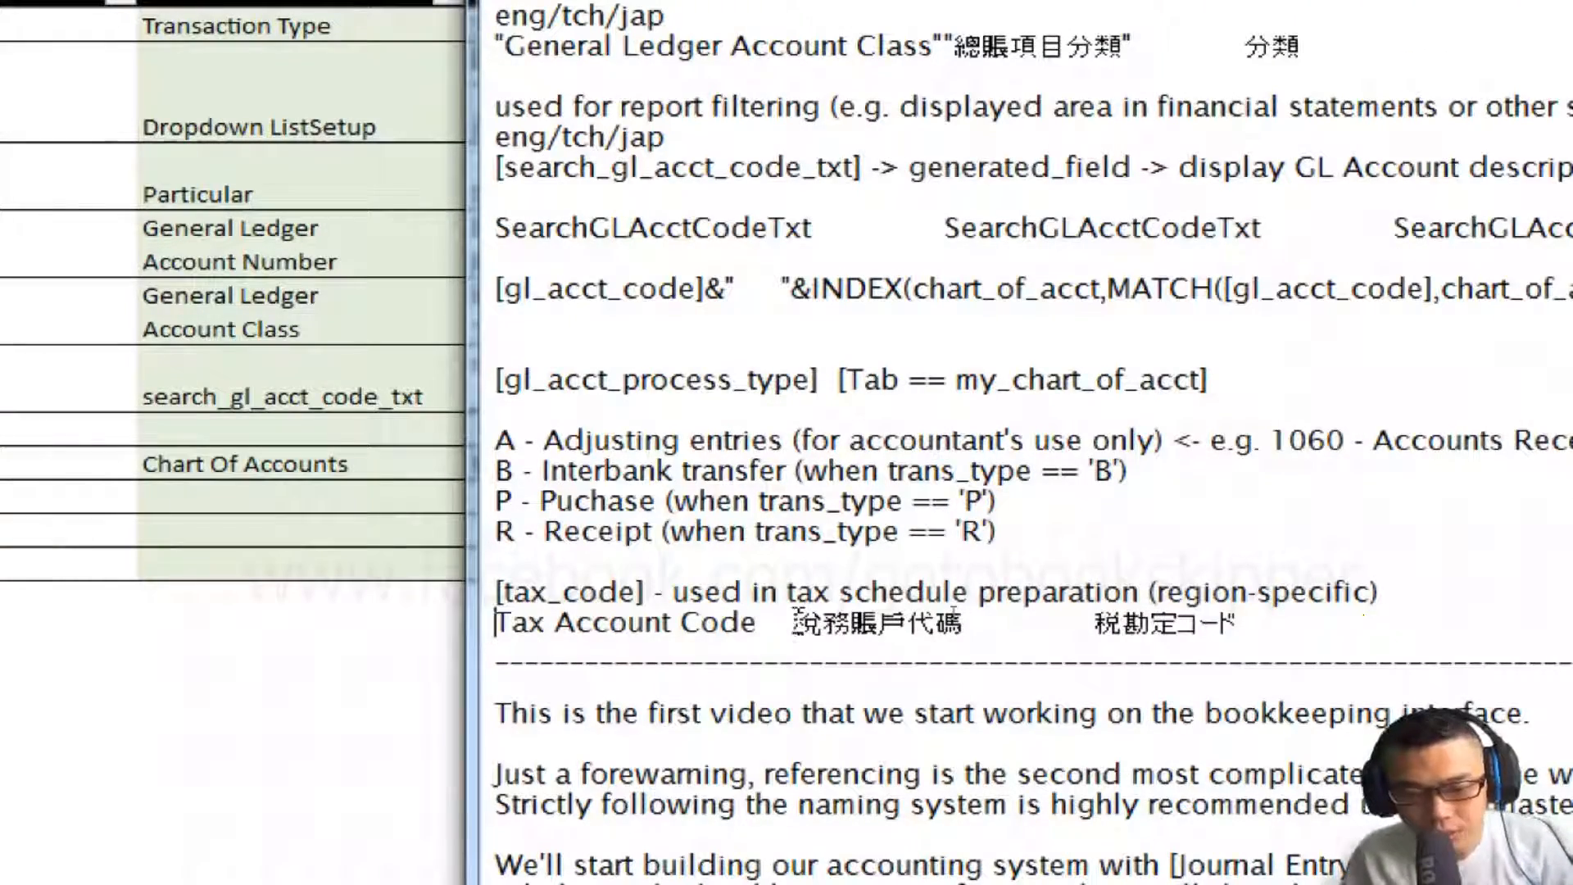
{"action": "key", "text": "shift+End"}
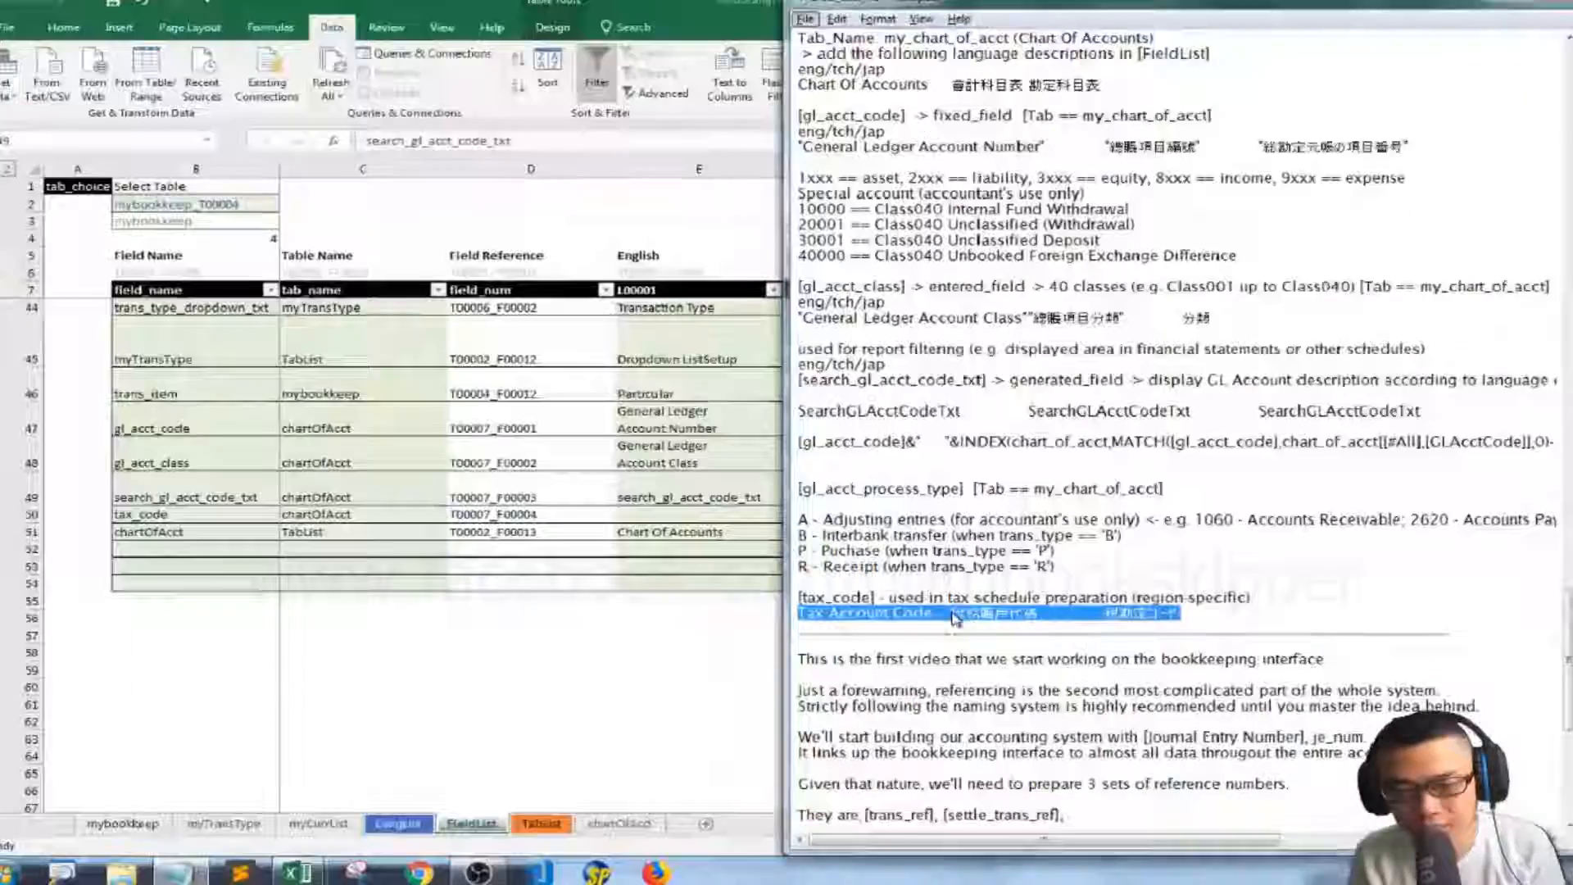
Return to Excel, paste the line into E50 and cut out everything after Tax Account Code
{"action": "key", "text": "alt+Tab"}
{"action": "double_click", "coordinate": [253, 429]}
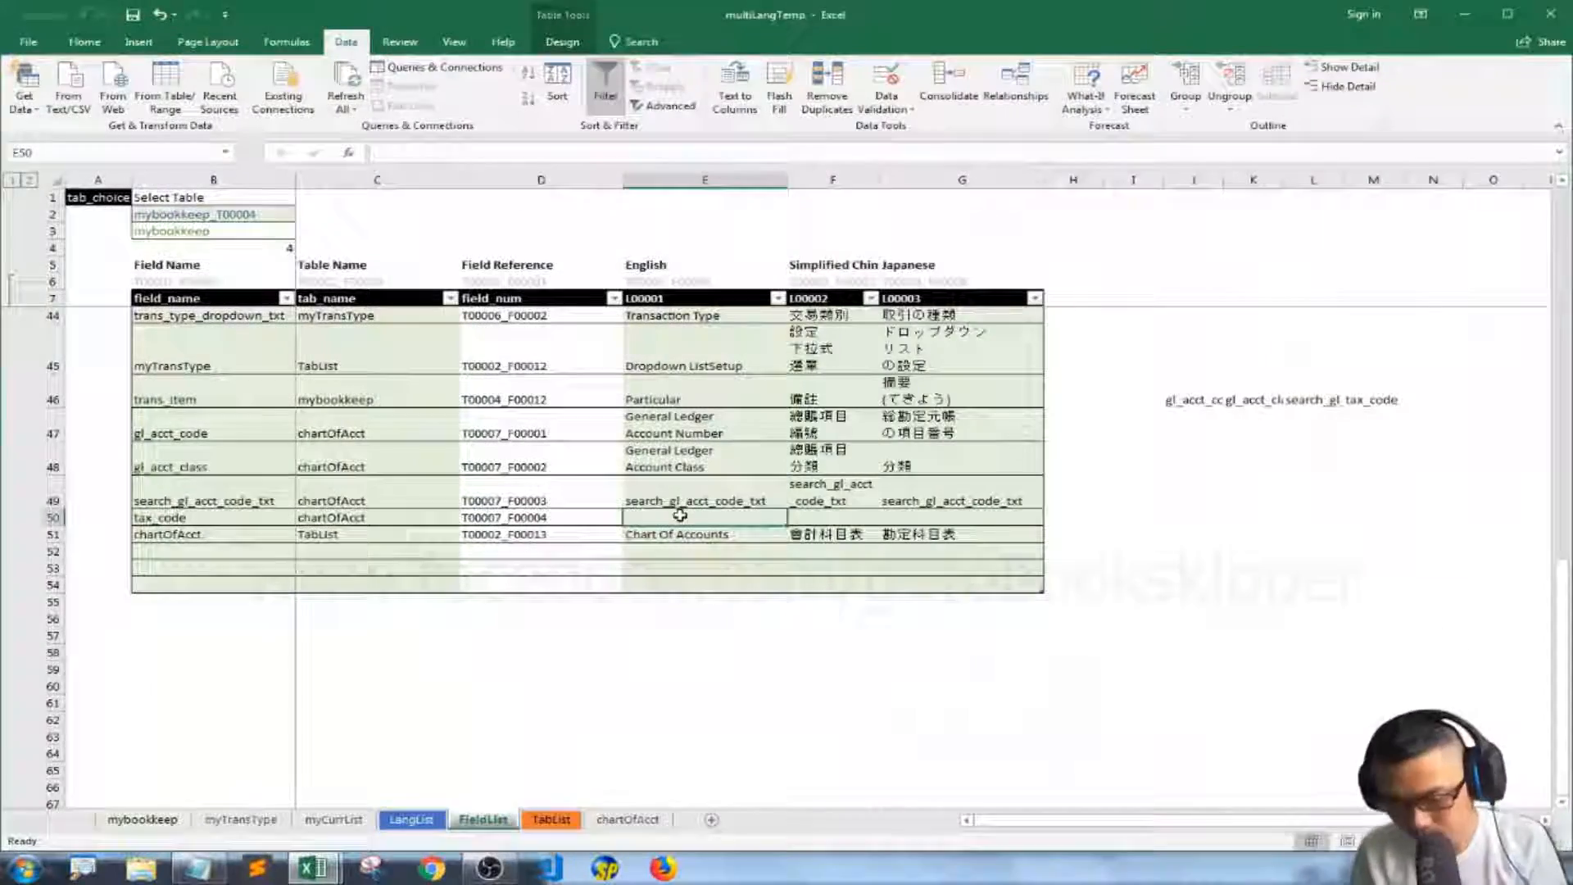
{"action": "right_click", "coordinate": [682, 518]}
{"action": "left_click", "coordinate": [793, 670]}
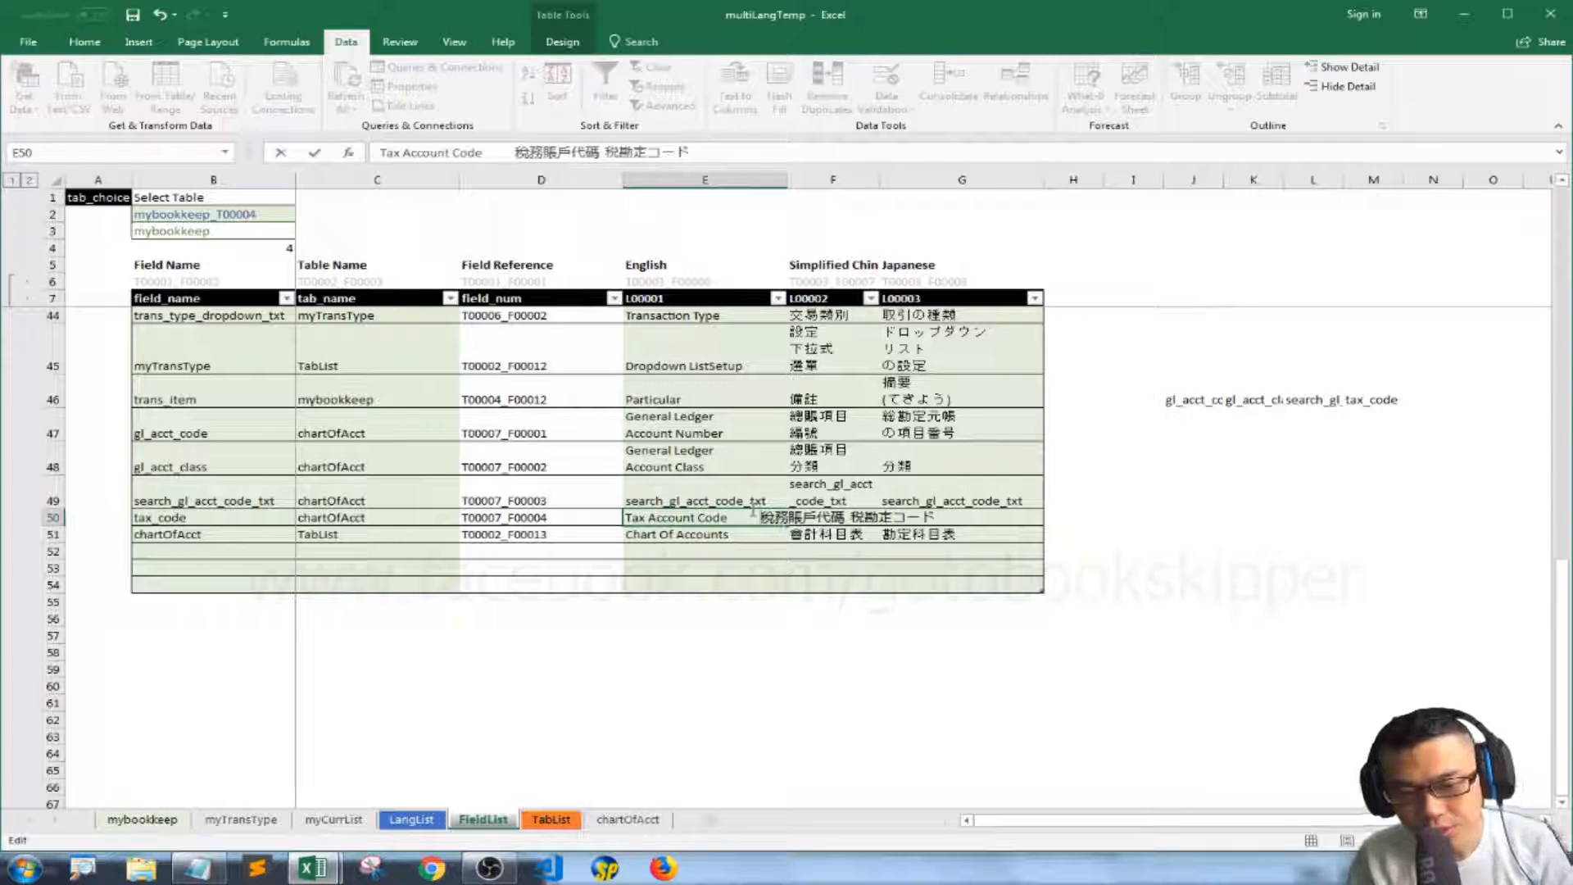
{"action": "left_click_drag", "start_coordinate": [753, 516], "coordinate": [937, 519]}
{"action": "key", "text": "ctrl+x"}
Split the cut translations of tax_code, entering 稅務賬戶代碼 in F50 and 税勘定コード in G50
{"action": "double_click", "coordinate": [833, 518]}
{"action": "key", "text": "ctrl+v"}
{"action": "left_click_drag", "start_coordinate": [829, 535], "coordinate": [906, 561]}
{"action": "key", "text": "ctrl+x"}
{"action": "key", "text": "Return"}
{"action": "double_click", "coordinate": [832, 528]}
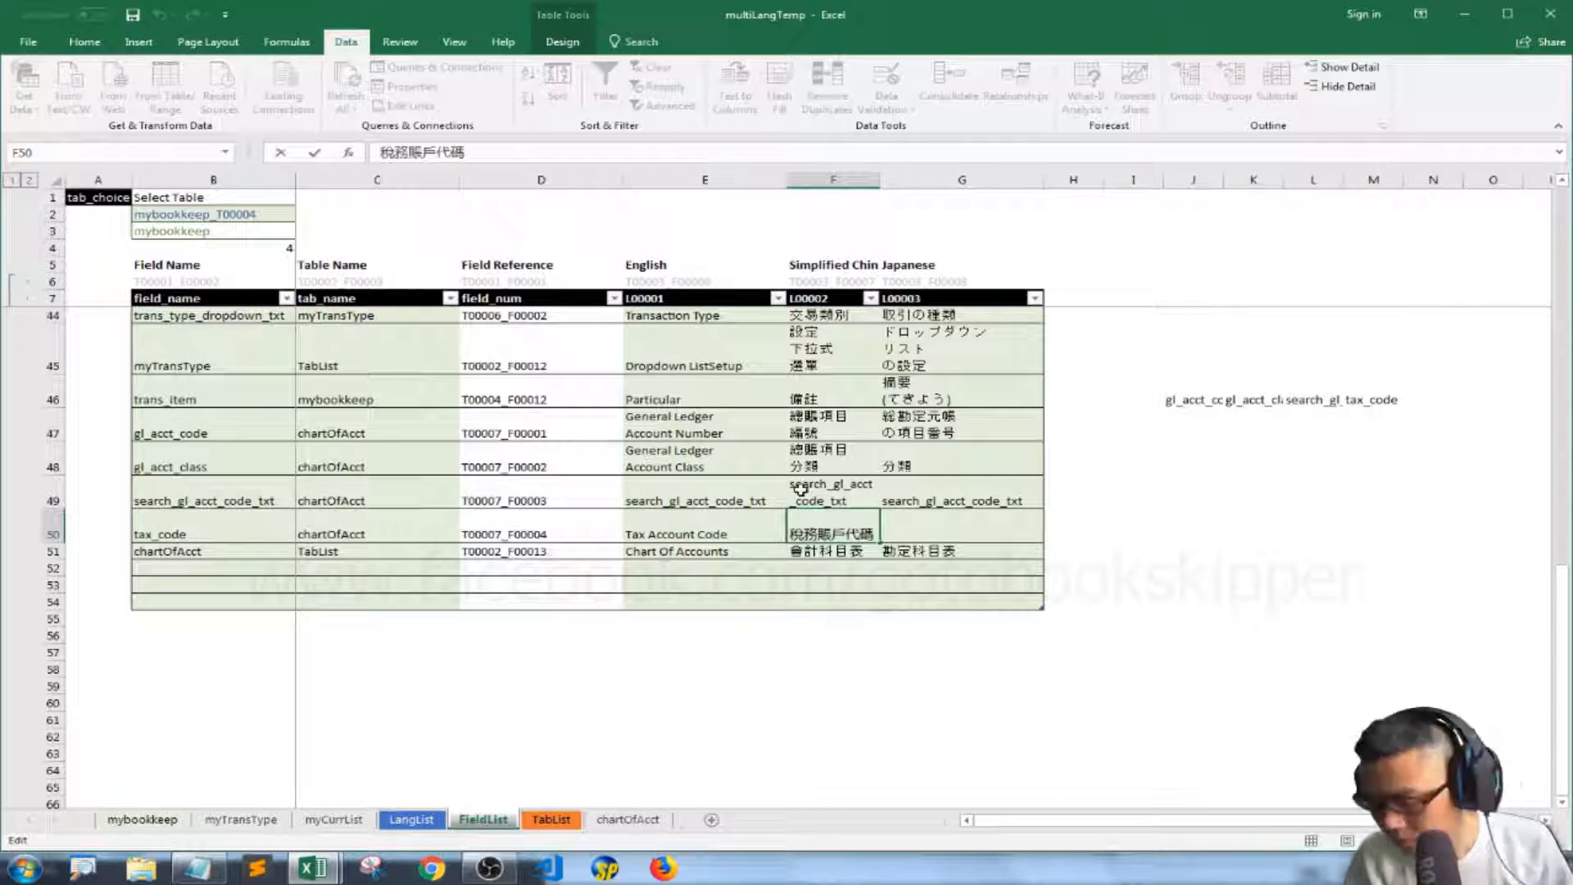
{"action": "key", "text": "Return"}
{"action": "left_click", "coordinate": [832, 524]}
{"action": "left_click", "coordinate": [581, 153]}
{"action": "key", "text": "BackSpace"}
{"action": "left_click", "coordinate": [937, 514]}
{"action": "left_click", "coordinate": [492, 151]}
{"action": "key", "text": "ctrl+v"}
{"action": "left_click", "coordinate": [662, 517]}
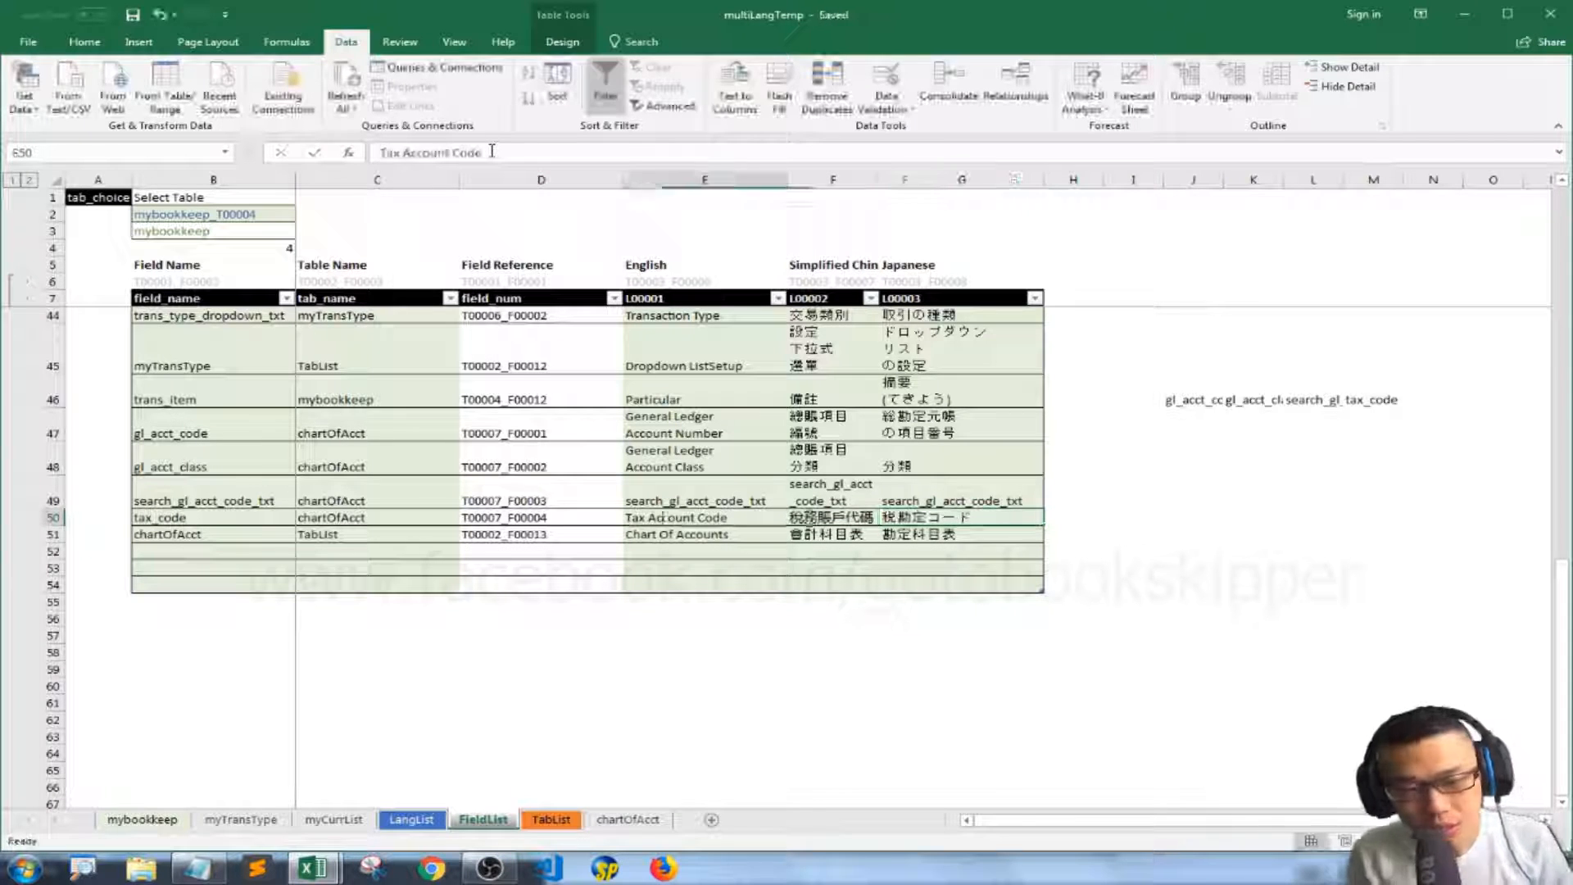
{"action": "key", "text": "Left"}
{"action": "key", "text": "Left"}
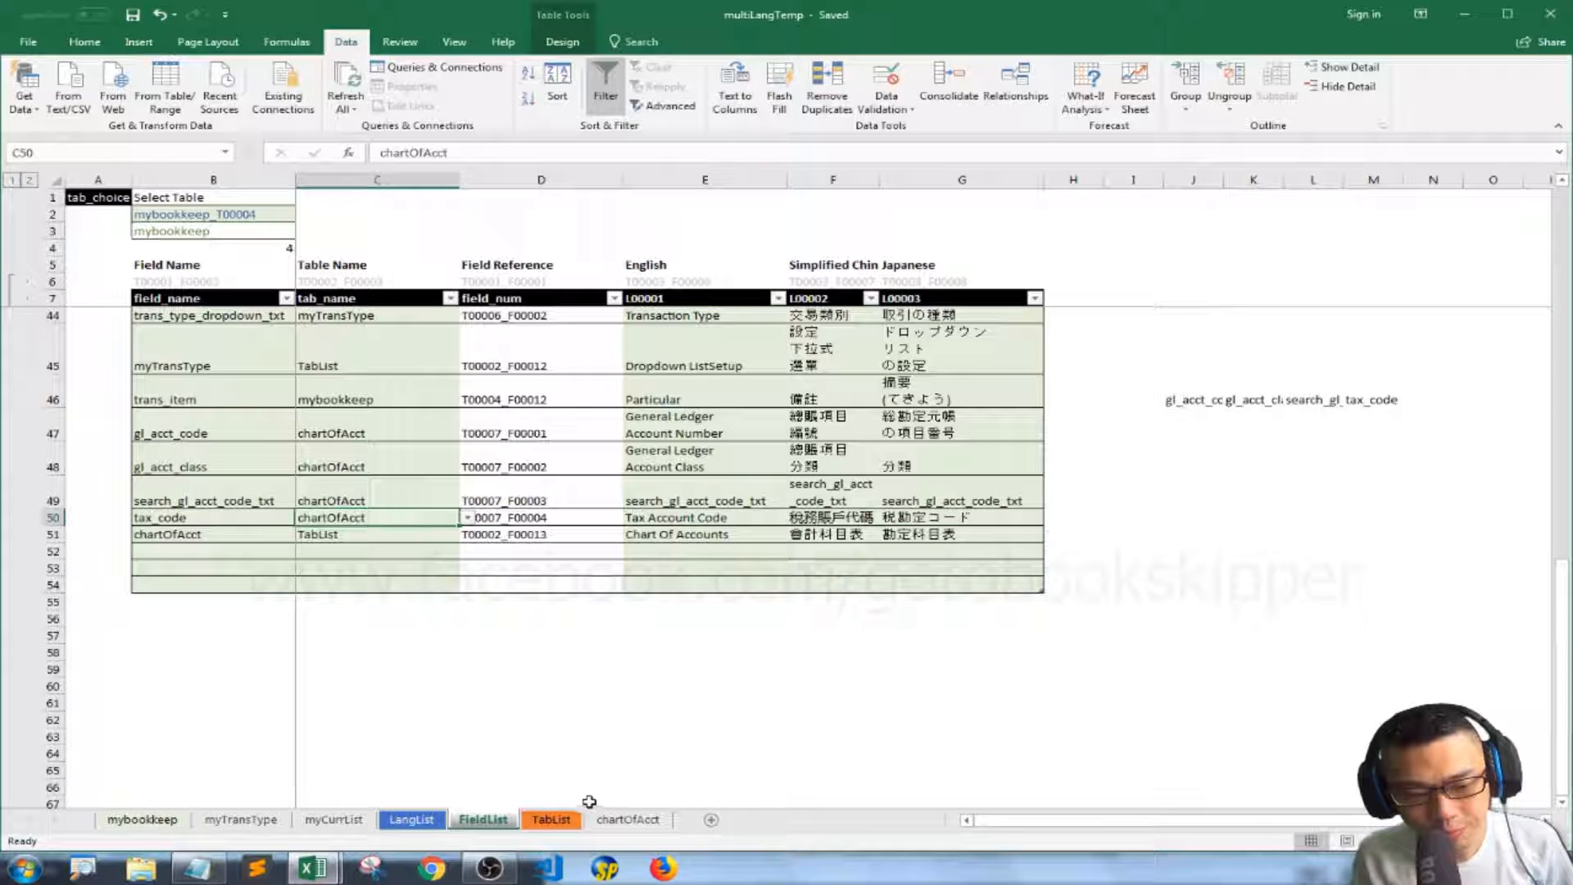
On the TabList sheet, set Select Table to Chart Of Accounts_T00007, follow the table link to the chartOfAcct sheet and select D4
{"action": "left_click", "coordinate": [551, 820]}
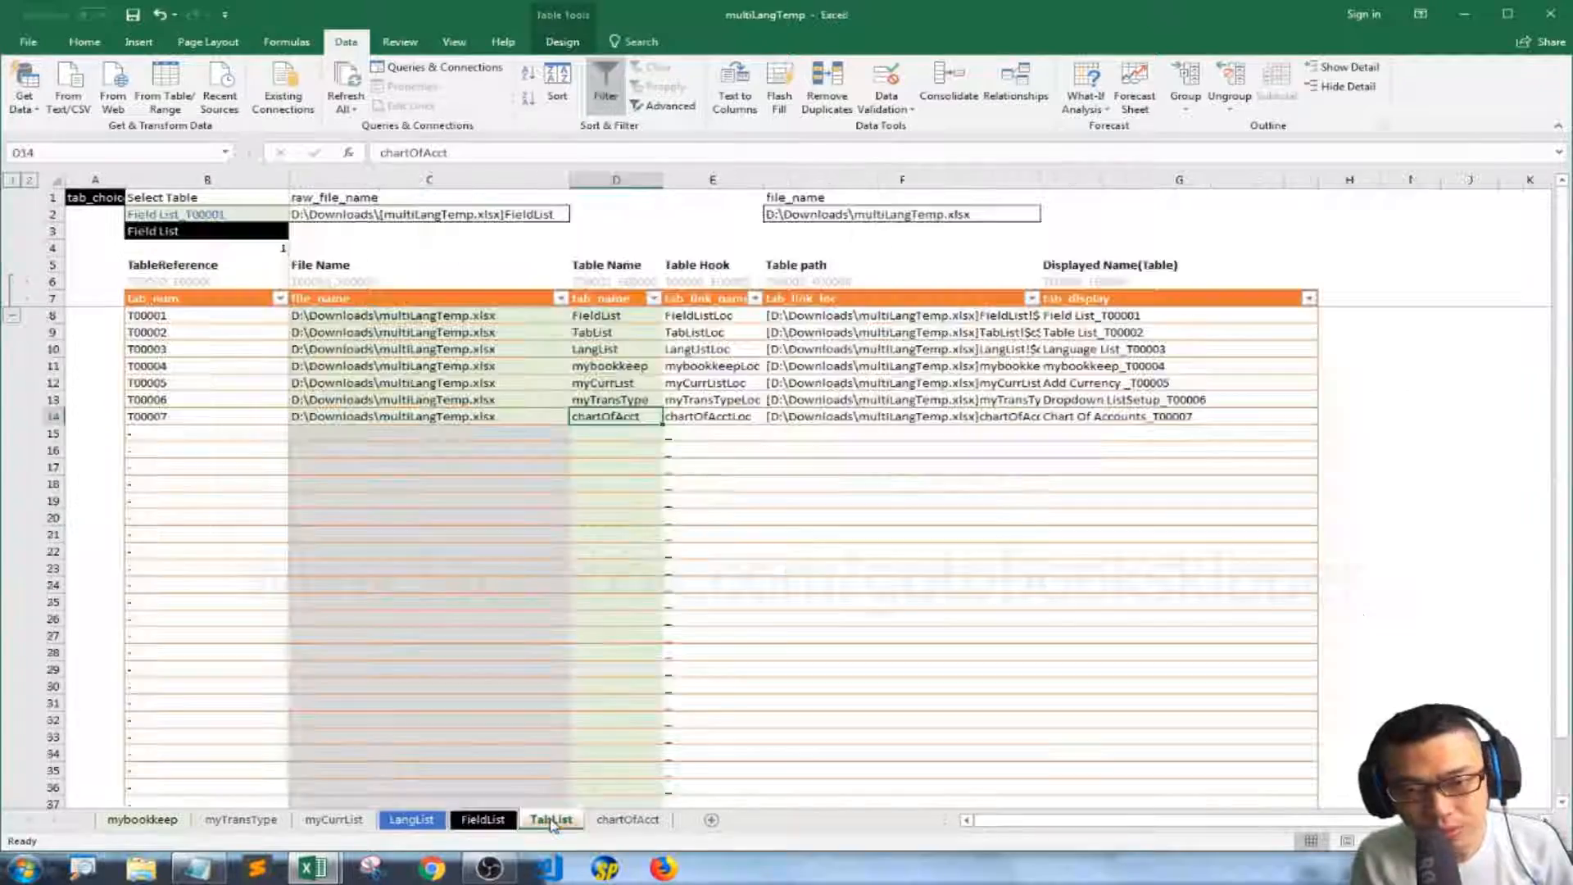
{"action": "left_click", "coordinate": [1096, 412]}
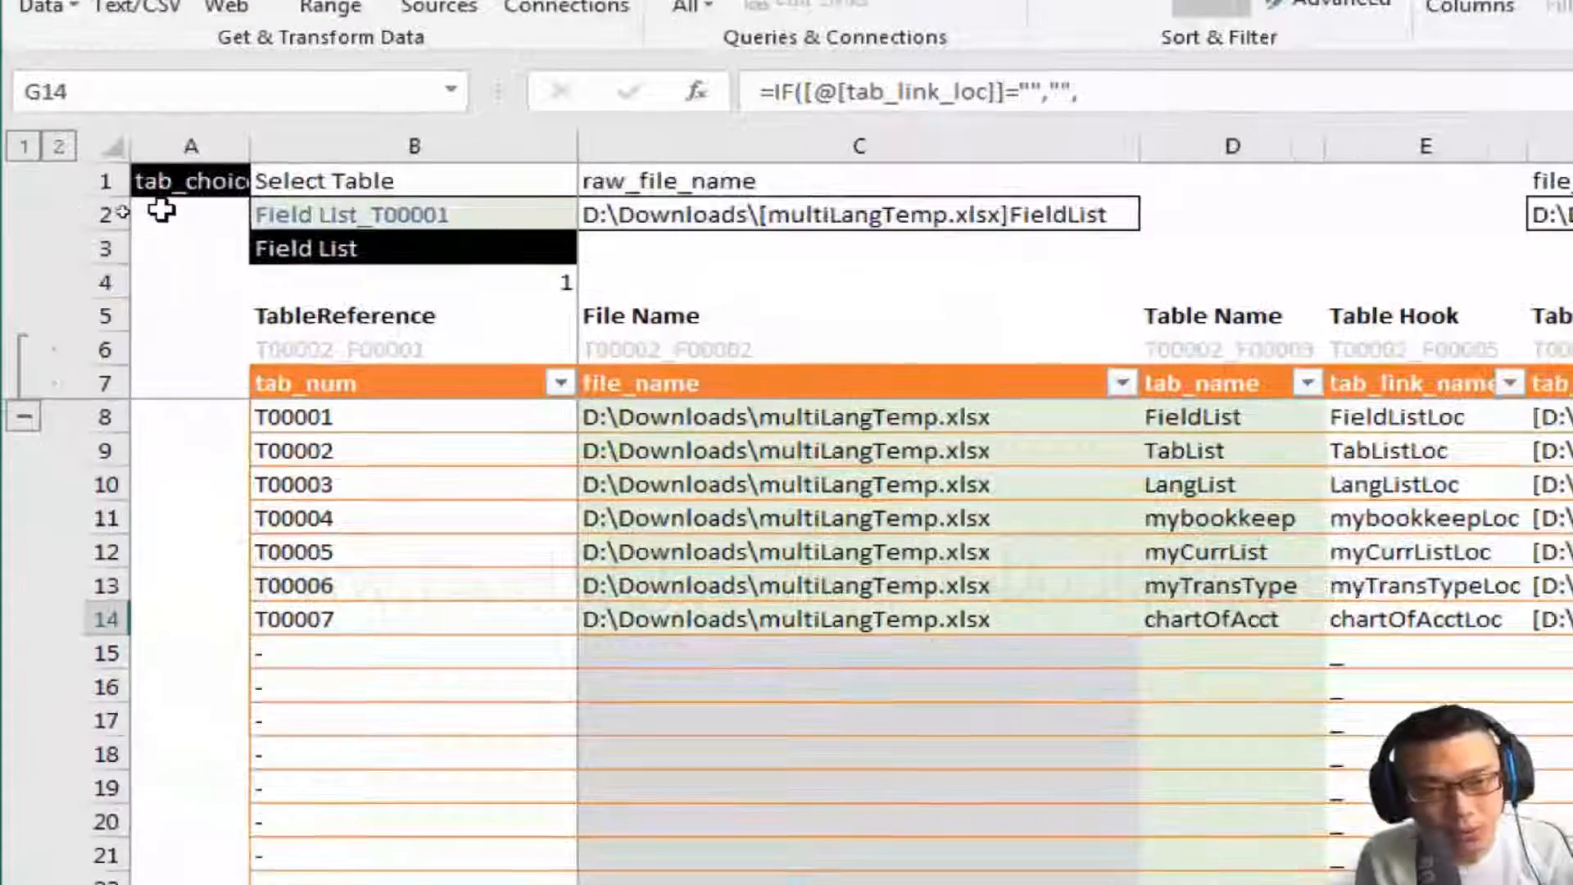
{"action": "left_click", "coordinate": [369, 215]}
{"action": "left_click", "coordinate": [595, 215]}
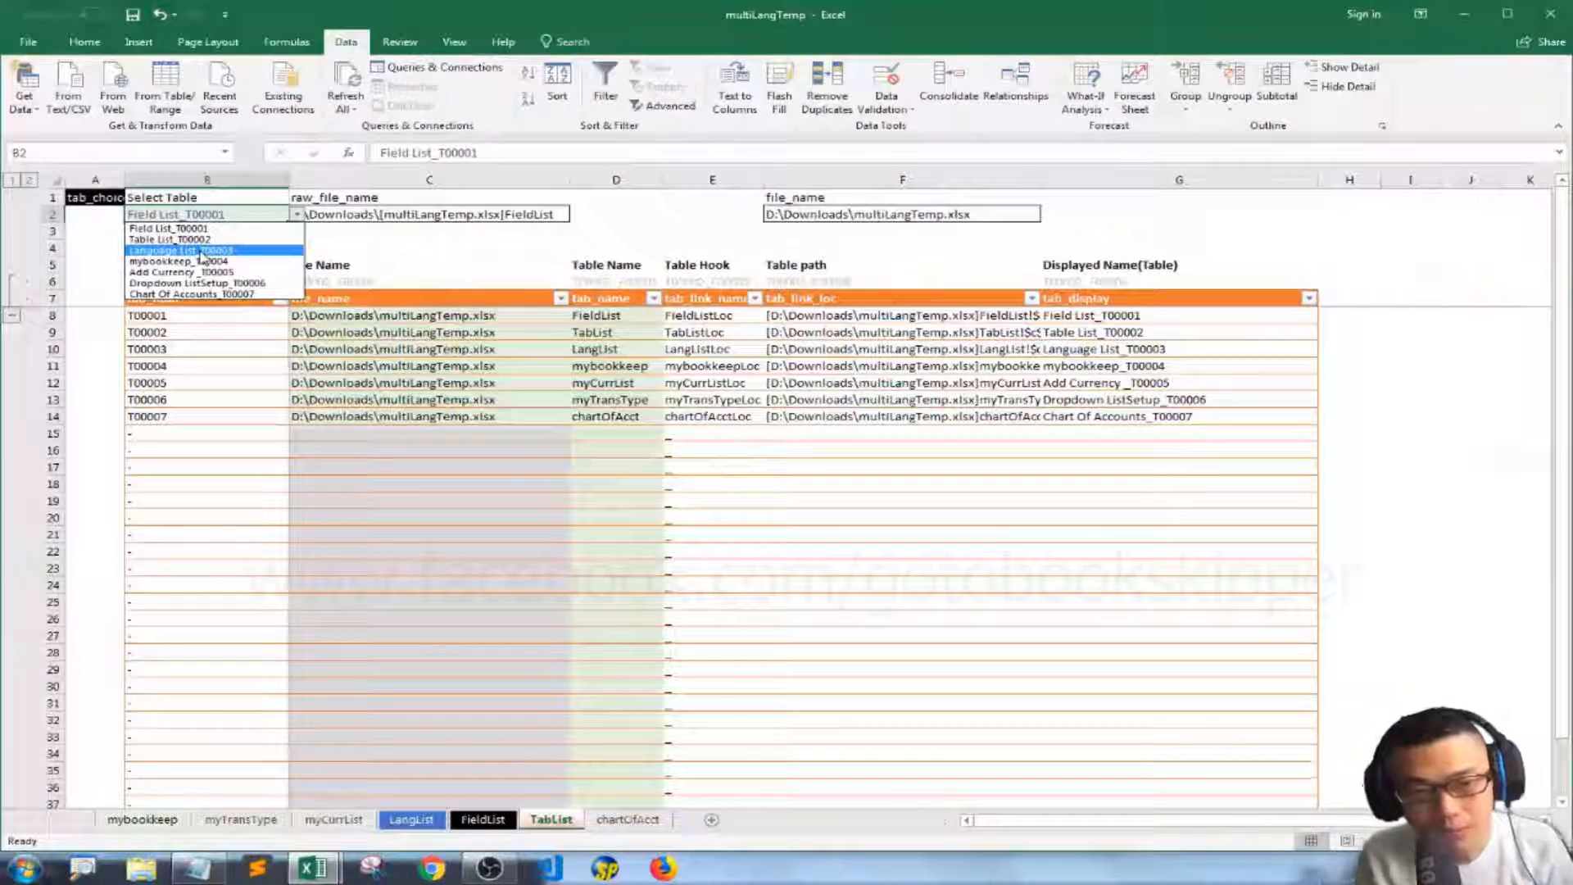
{"action": "left_click", "coordinate": [532, 218]}
{"action": "left_click", "coordinate": [595, 215]}
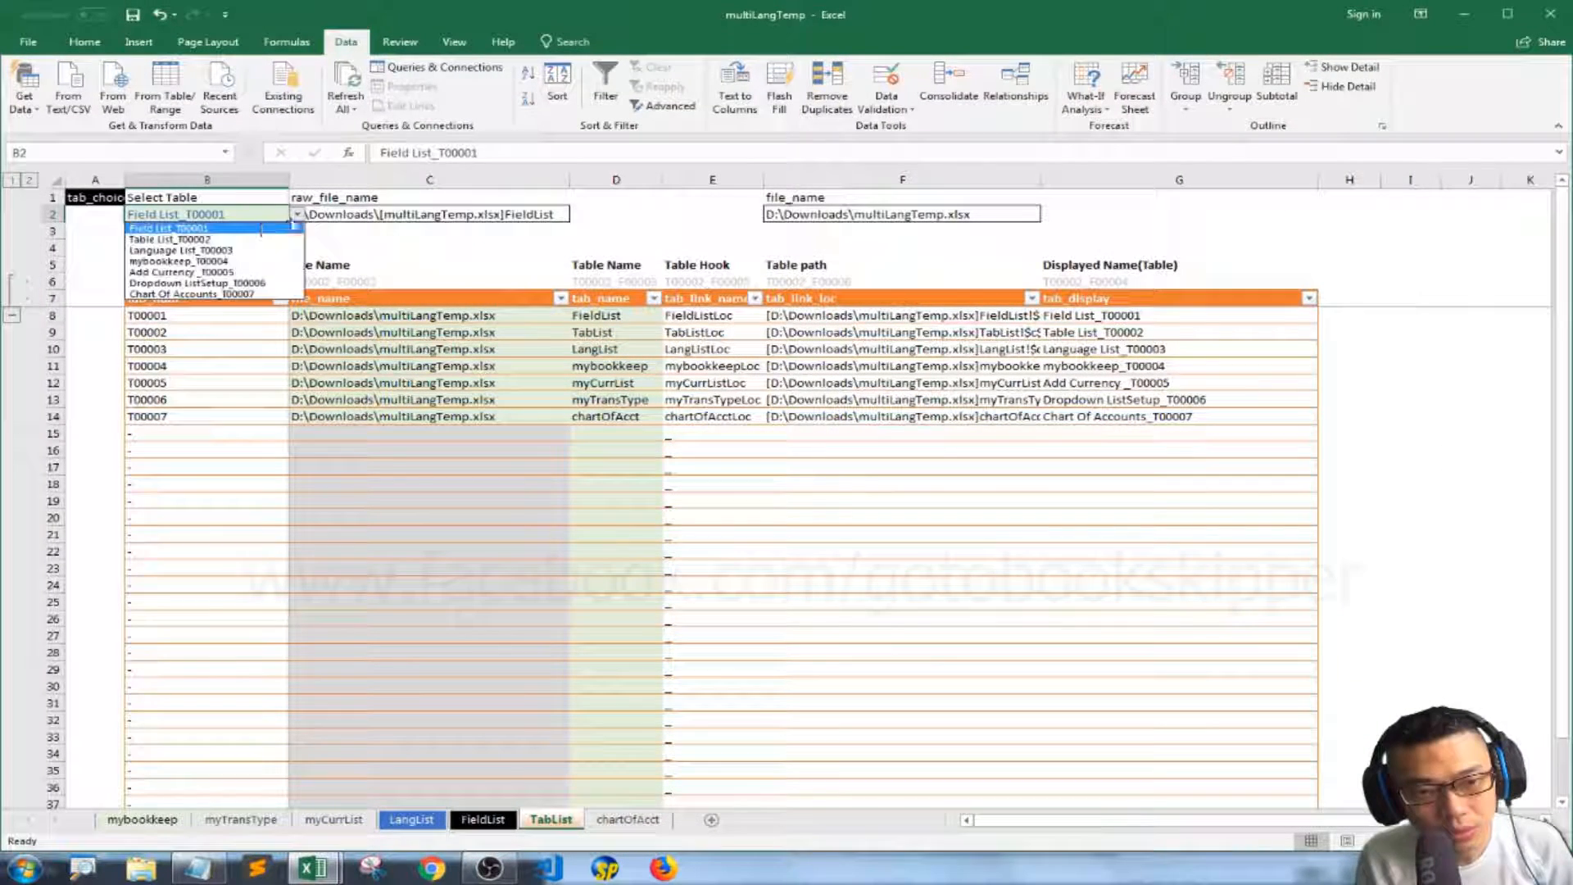
{"action": "left_click", "coordinate": [191, 293]}
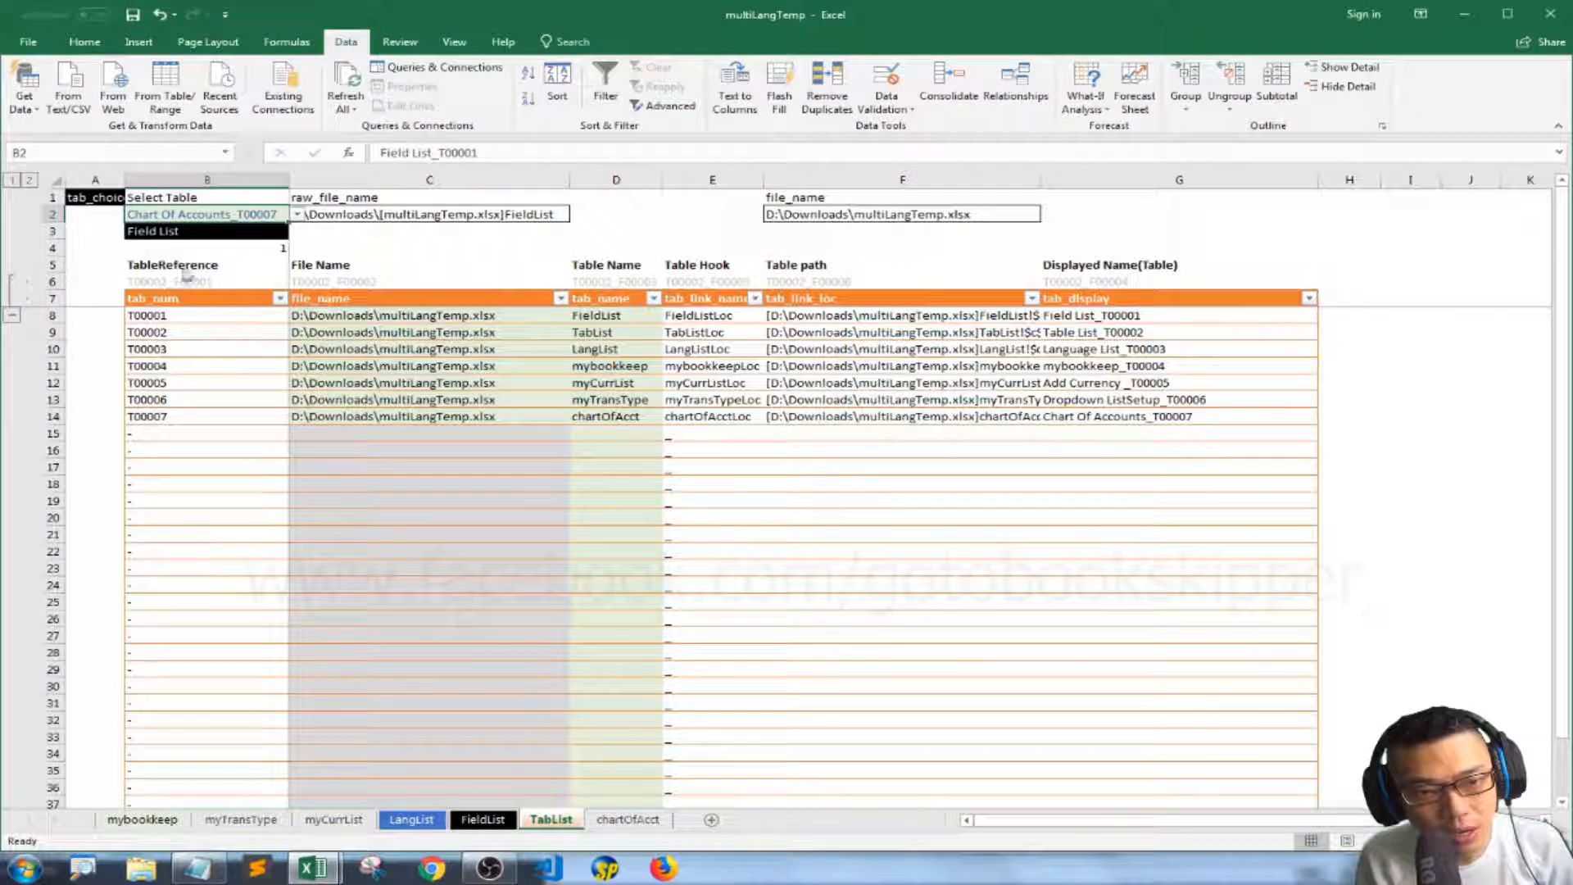
{"action": "left_click", "coordinate": [186, 233]}
{"action": "left_click", "coordinate": [395, 247]}
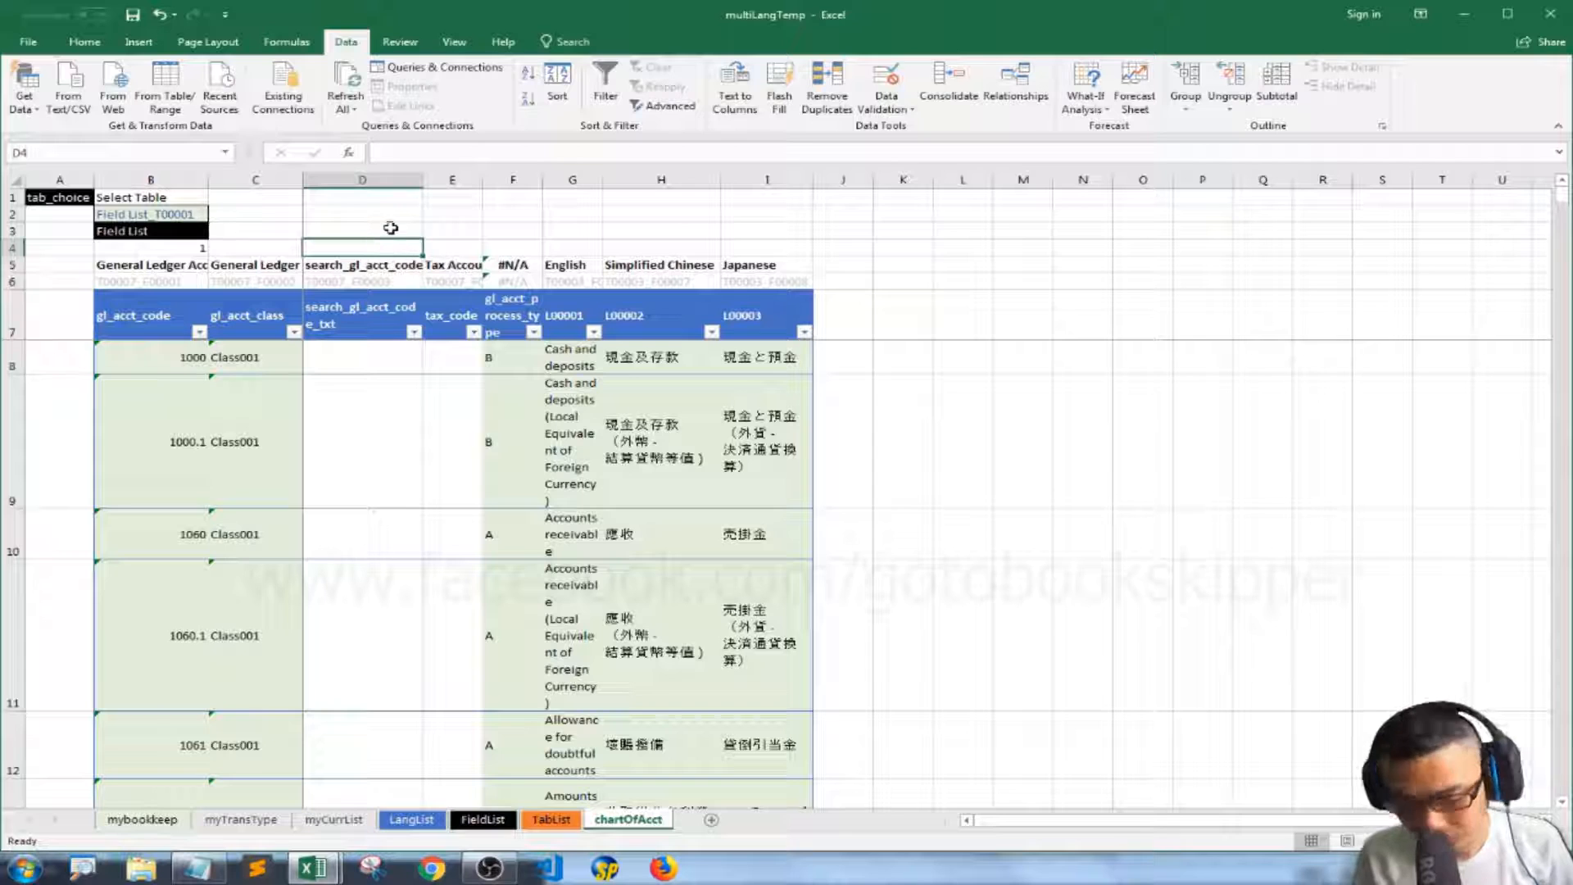